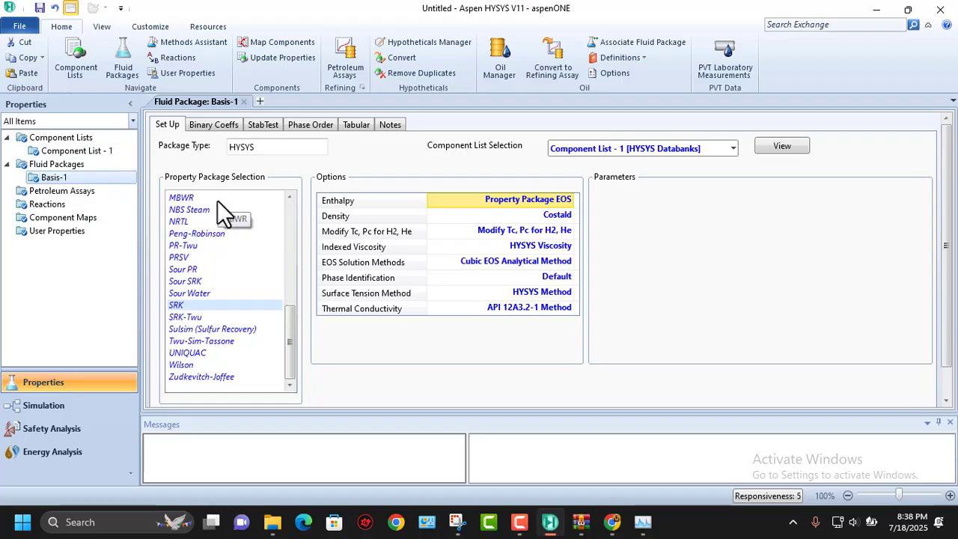
# Dock the model palette beside the flowsheet in the simulation environment and place a material stream on the flowsheet
pyautogui.click(64, 408)
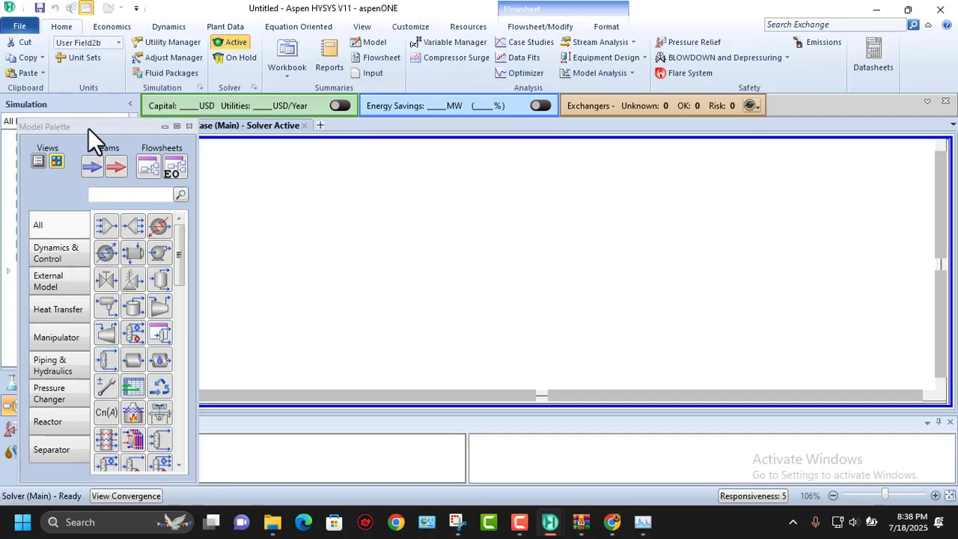
pyautogui.moveTo(89, 128); pyautogui.dragTo(944, 312)
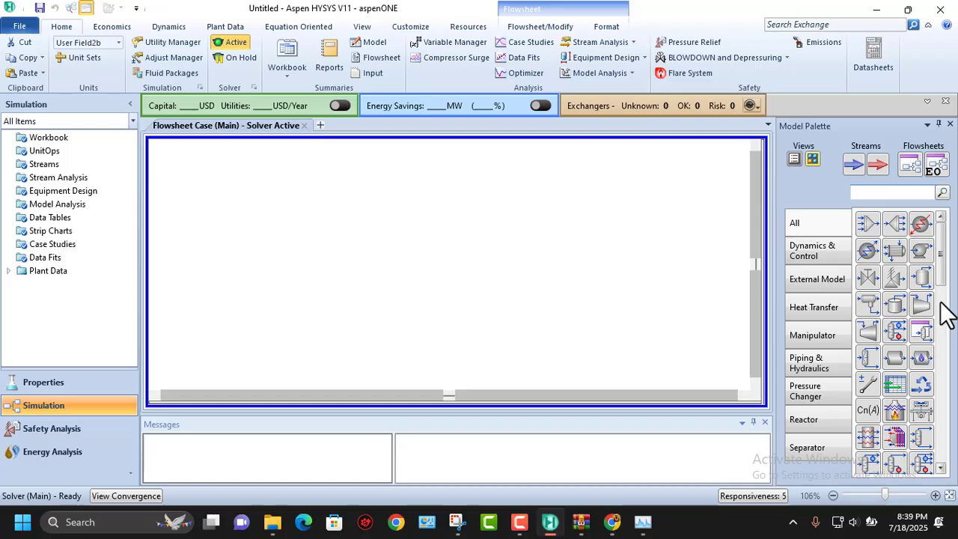
pyautogui.click(854, 160)
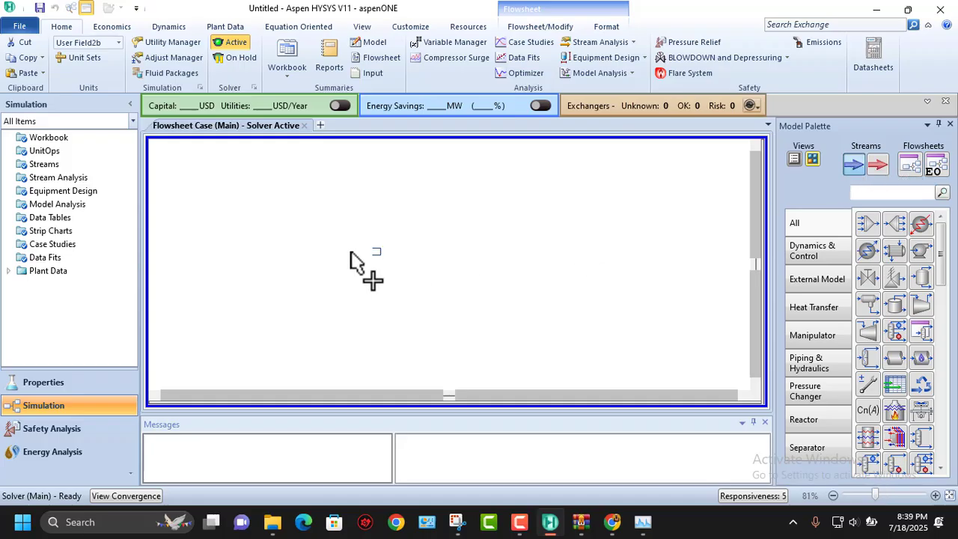
pyautogui.click(310, 265)
# Switch to COURSE CONTENT A5.pdf in Chrome and examine the separator exercise's diagram and feed data on page 68
pyautogui.moveTo(546, 527)
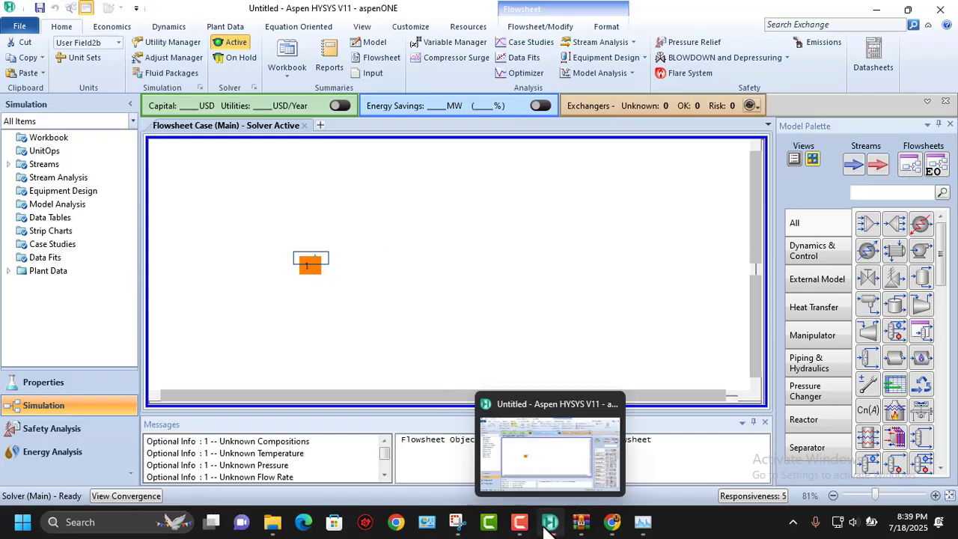
pyautogui.moveTo(613, 523)
pyautogui.click(435, 485)
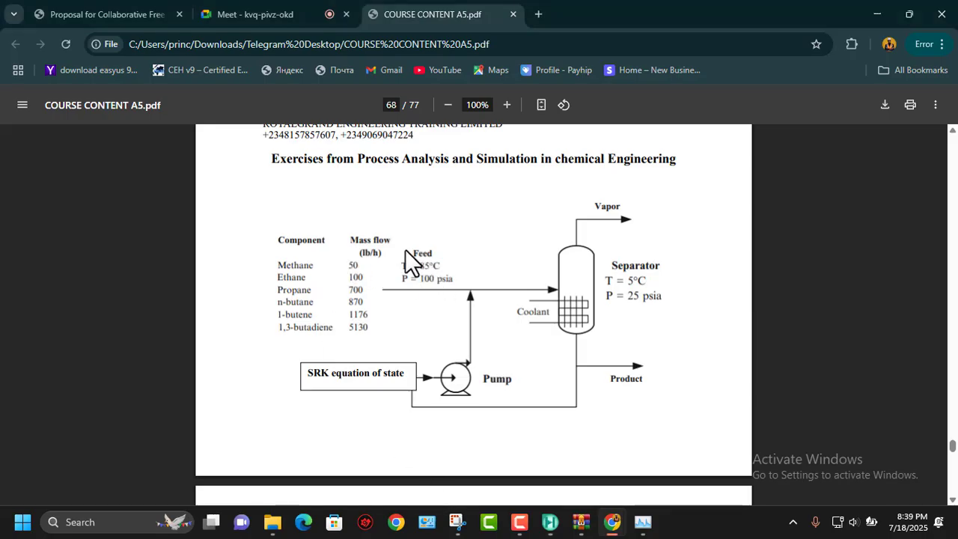
pyautogui.click(506, 104)
pyautogui.click(507, 105)
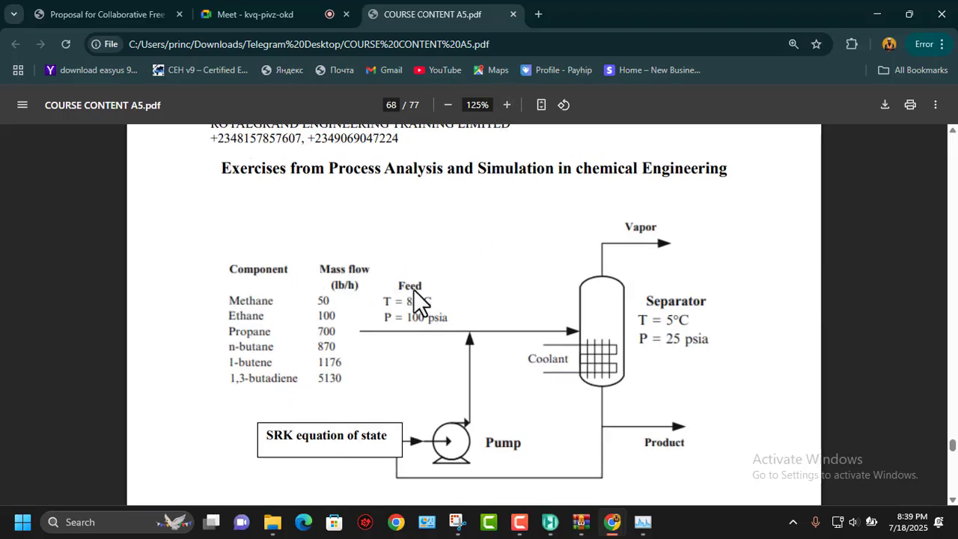
pyautogui.click(507, 104)
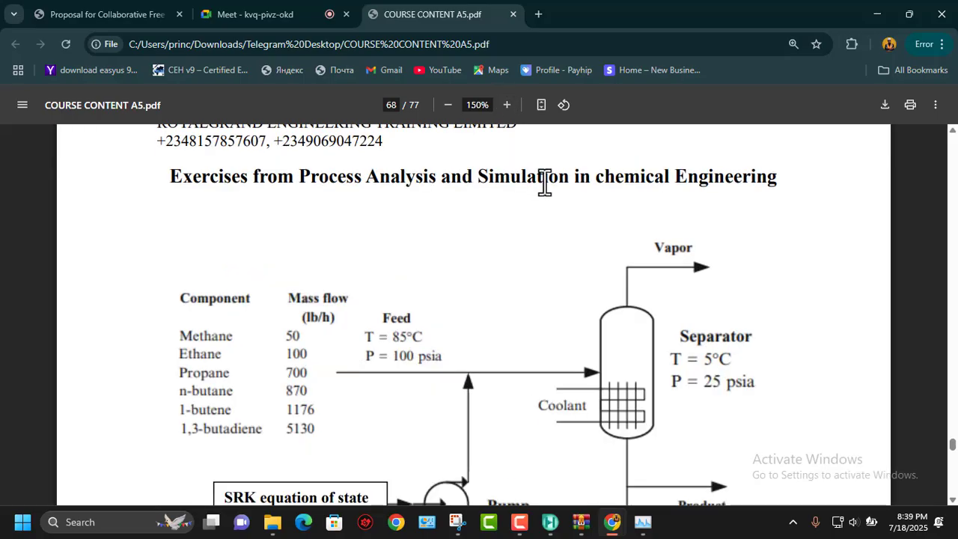
pyautogui.click(953, 499)
pyautogui.click(953, 499)
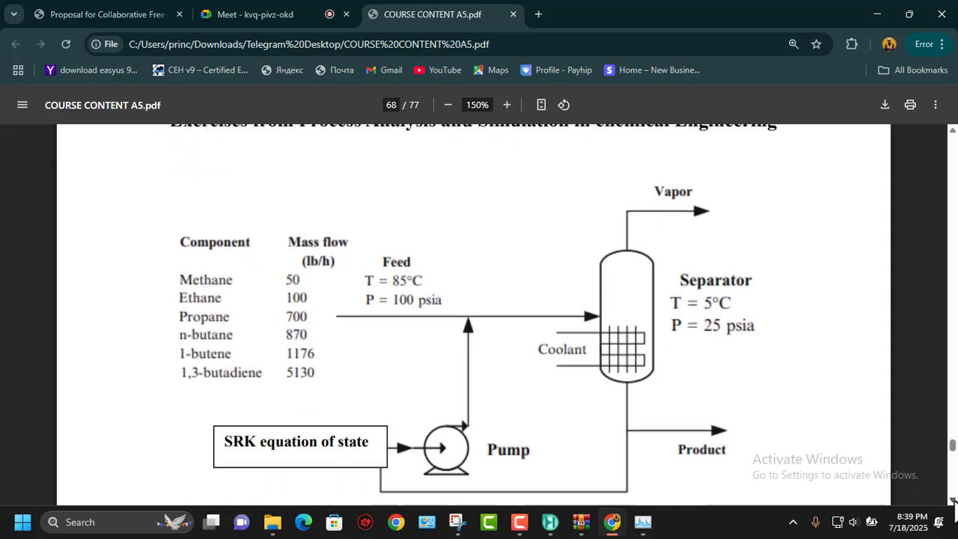
pyautogui.click(953, 499)
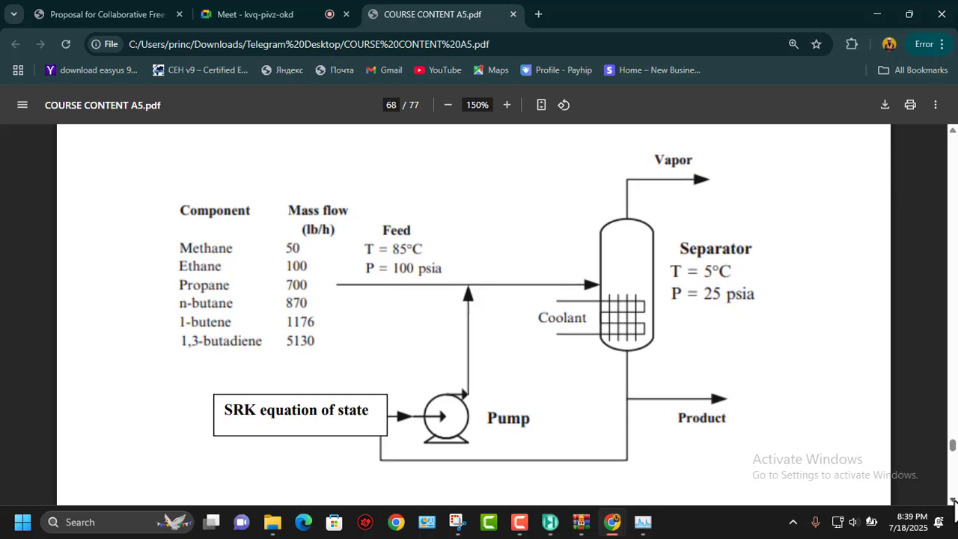
pyautogui.click(953, 500)
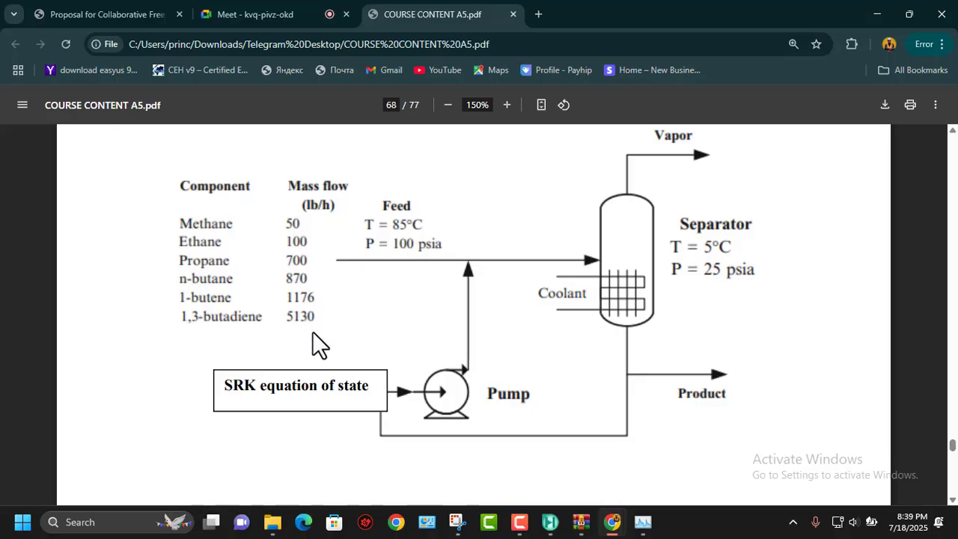
pyautogui.click(287, 18)
pyautogui.click(415, 18)
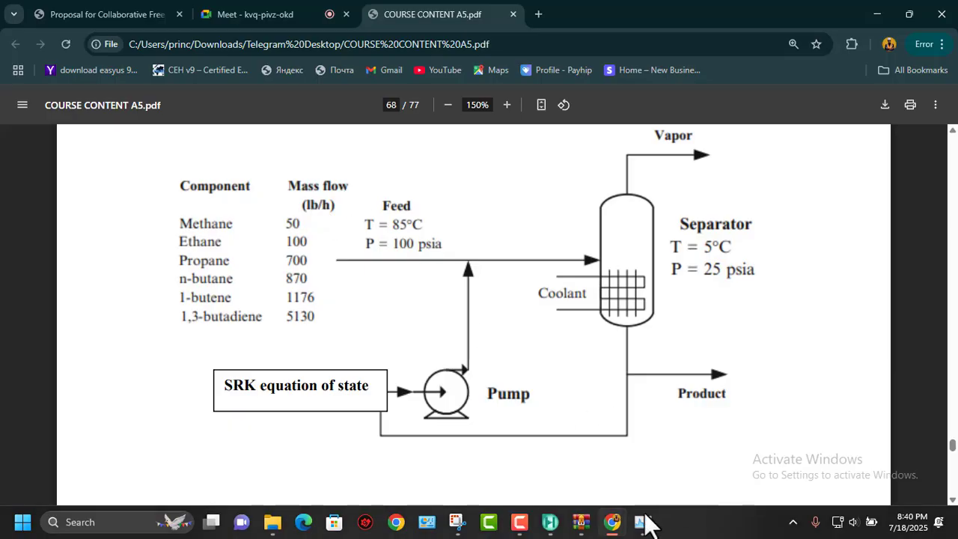
# Switch back to Aspen HYSYS and rename the placed material stream as FEED
pyautogui.click(550, 522)
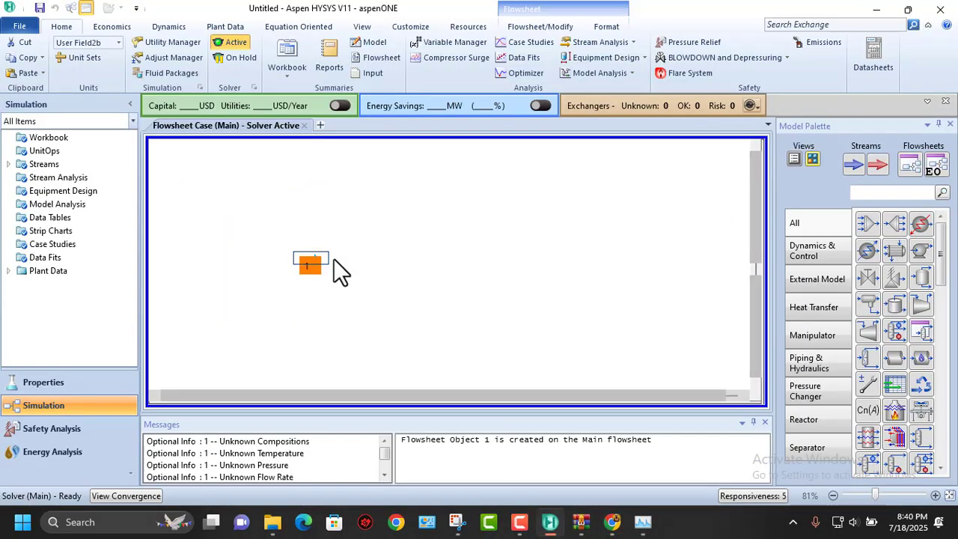
pyautogui.doubleClick(314, 265)
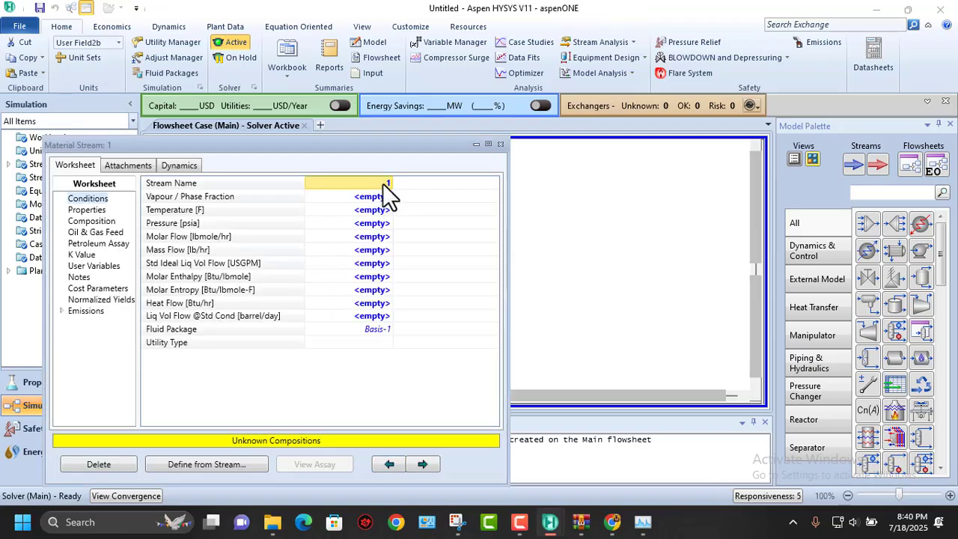
pyautogui.click(382, 183)
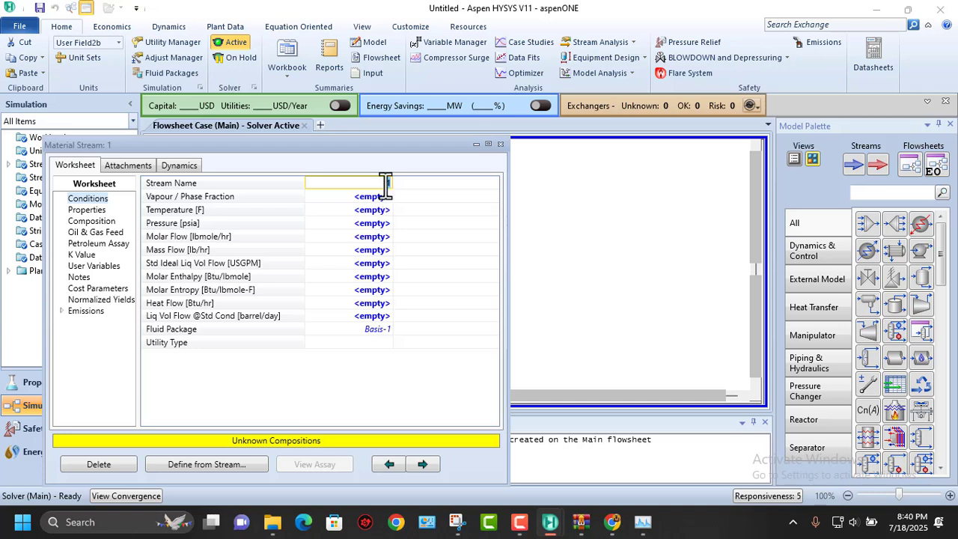
pyautogui.write('FEED')
pyautogui.press('Return')
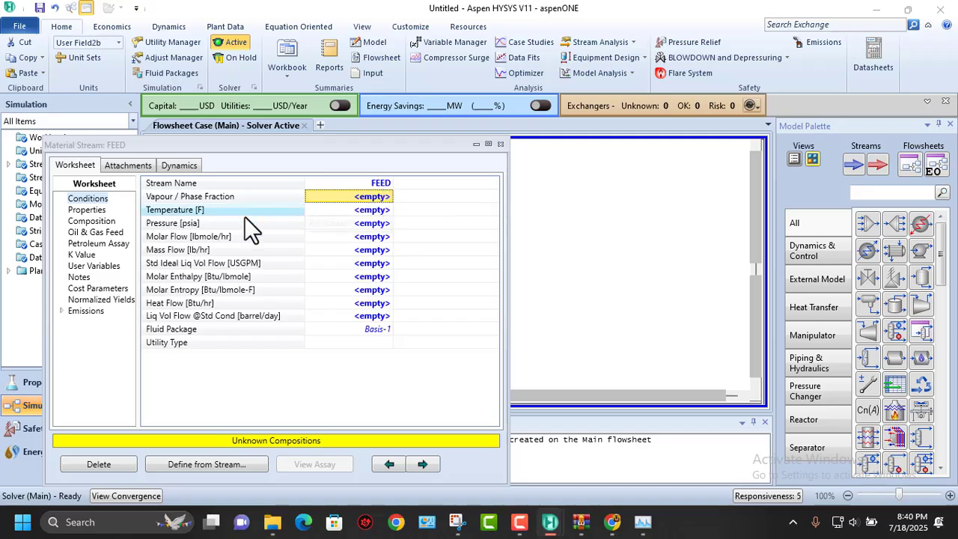
pyautogui.moveTo(329, 151); pyautogui.dragTo(451, 105)
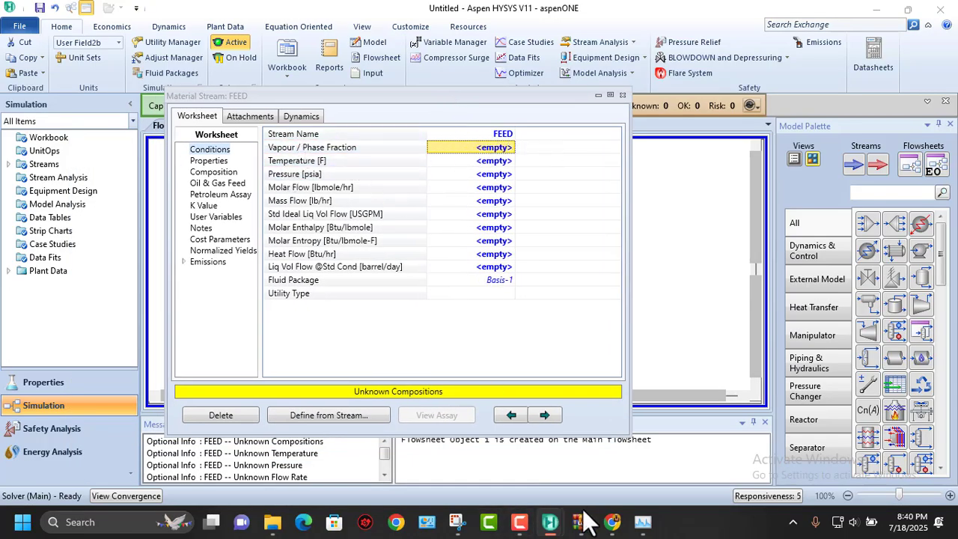
# Check the feed conditions in the exercise PDF in Chrome, and set the FEED stream's temperature to 85 °C in Aspen HYSYS
pyautogui.moveTo(611, 522)
pyautogui.click(431, 473)
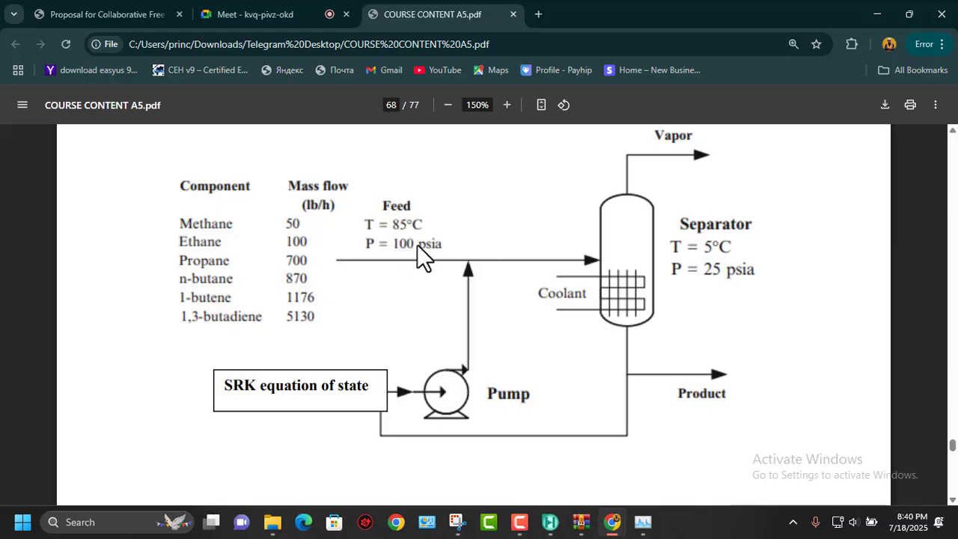
pyautogui.moveTo(558, 528)
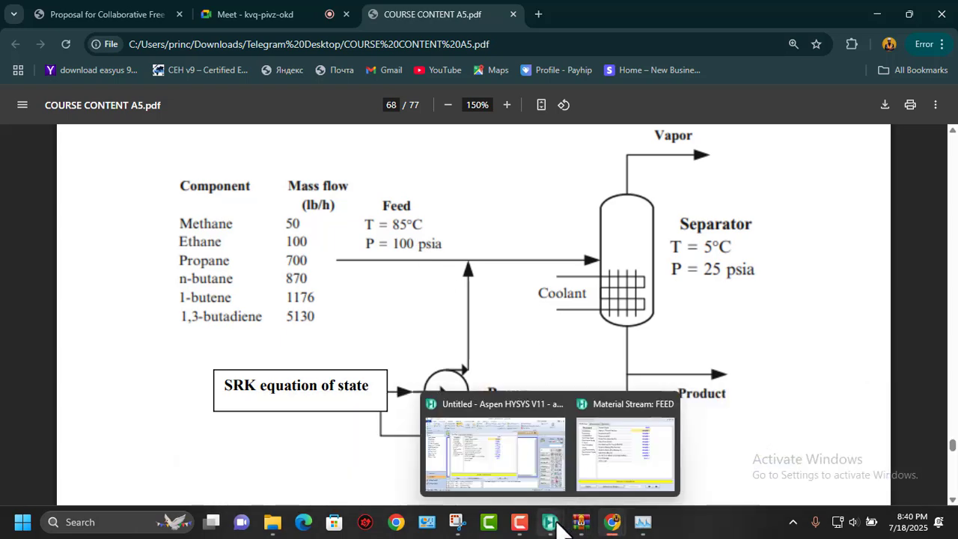
pyautogui.click(612, 458)
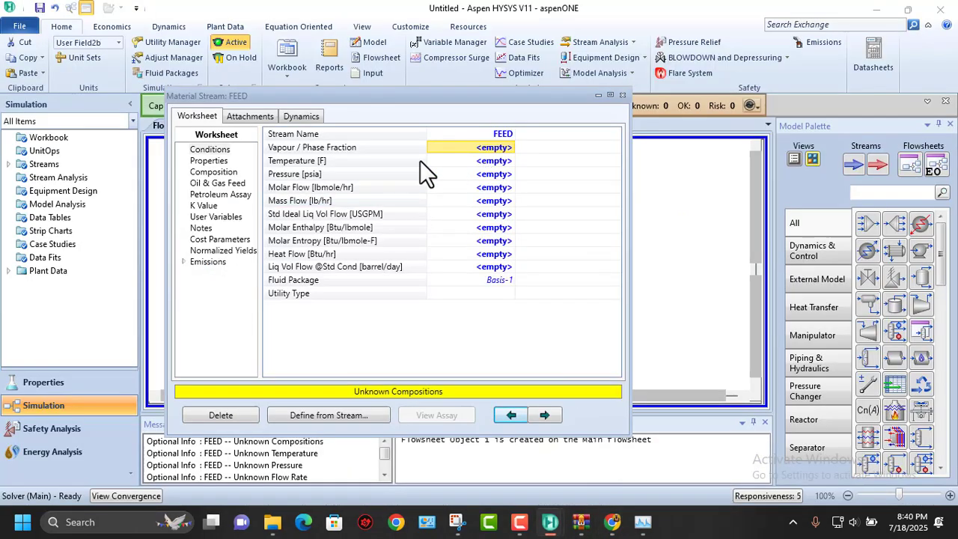
pyautogui.click(494, 162)
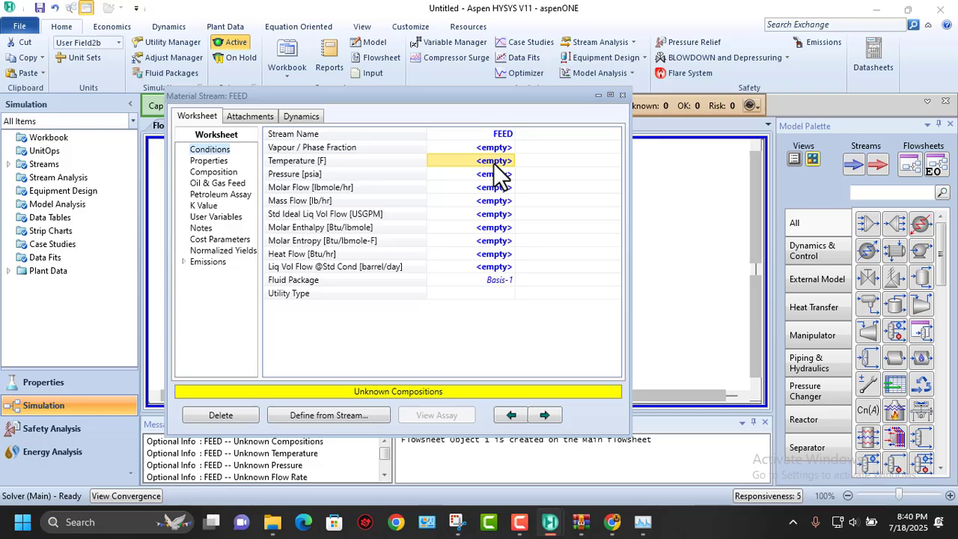
pyautogui.write('85')
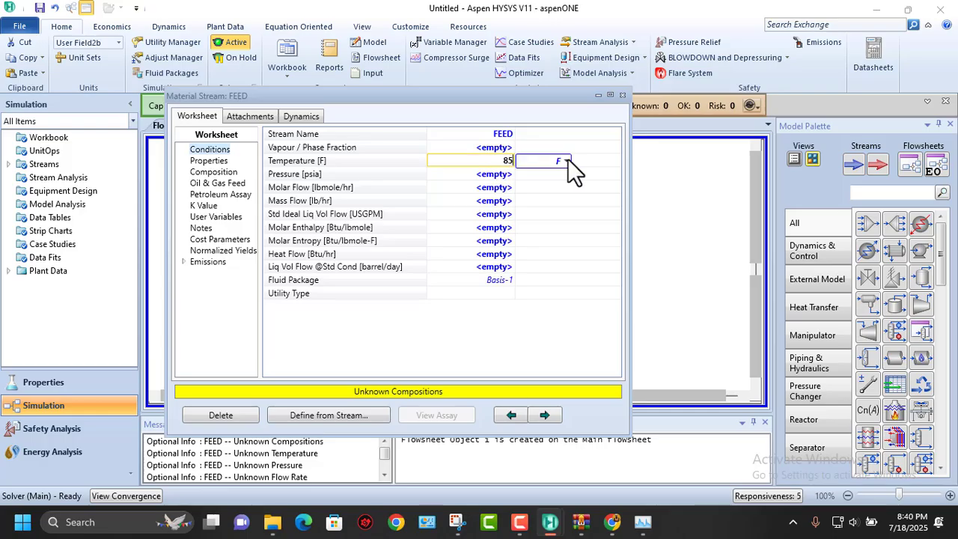
pyautogui.click(567, 161)
pyautogui.click(537, 175)
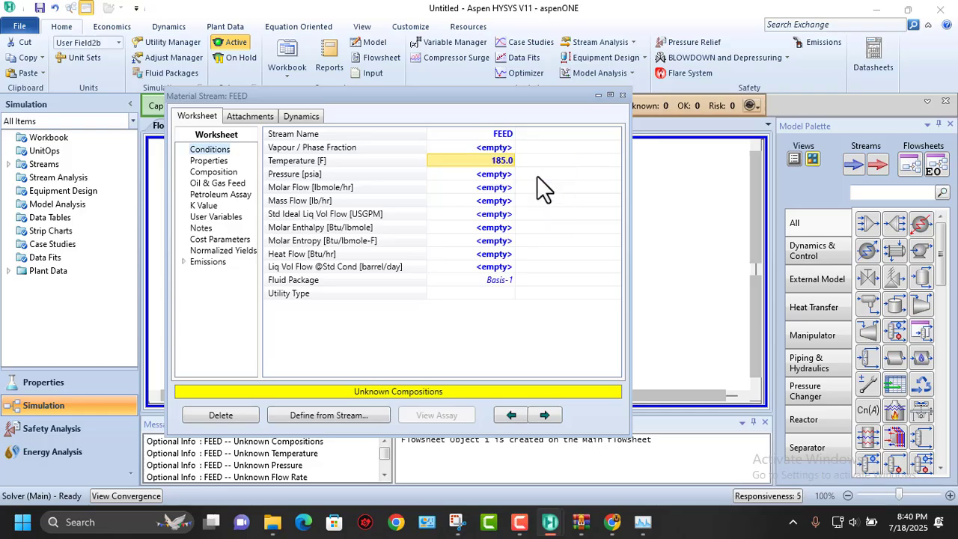
# Set the FEED stream's pressure to 100 psia
pyautogui.click(498, 175)
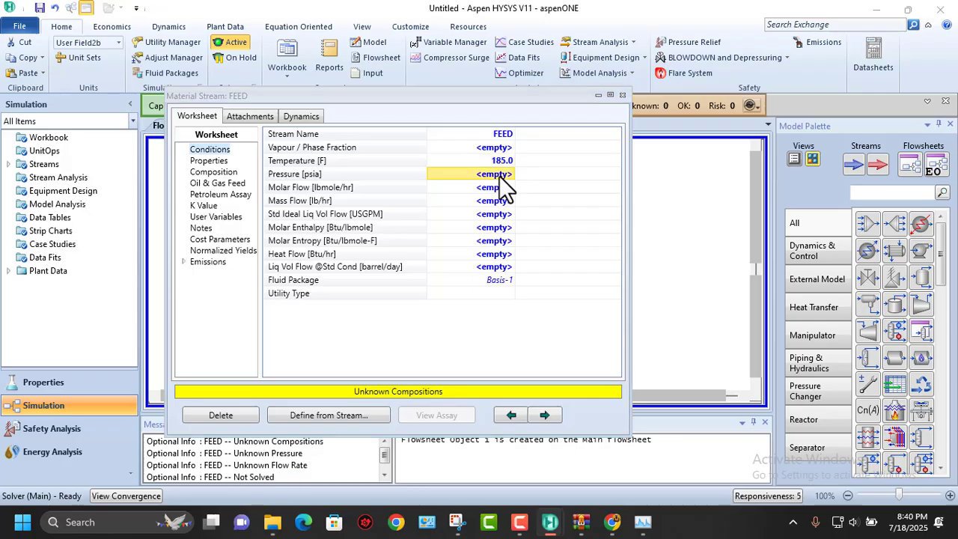
pyautogui.write('100')
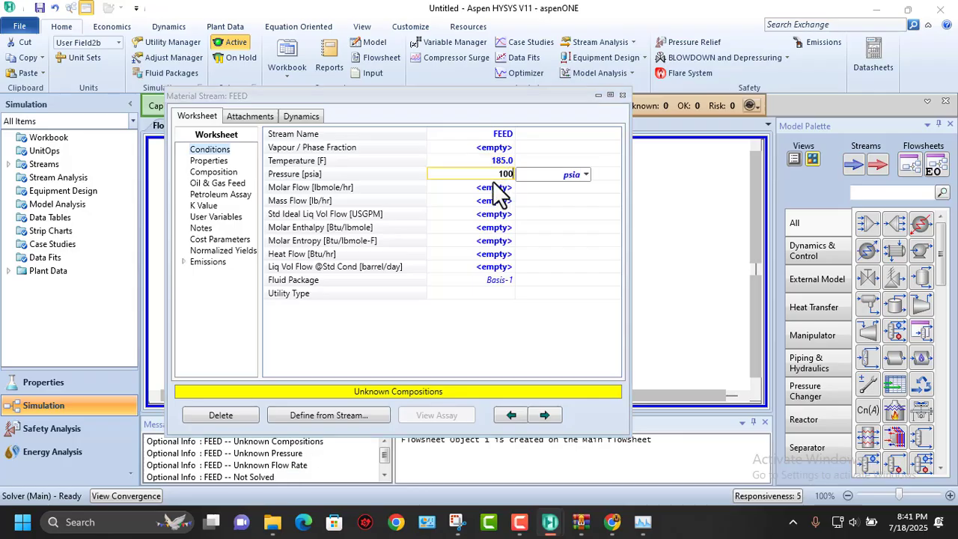
pyautogui.press('Return')
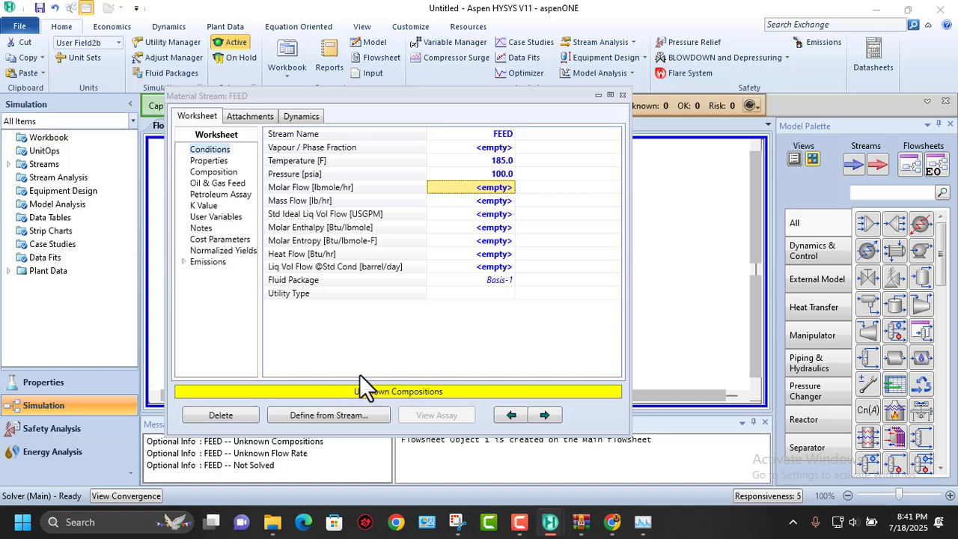
# Open the composition input for the FEED stream and set its composition basis to Mass Flows
pyautogui.click(217, 172)
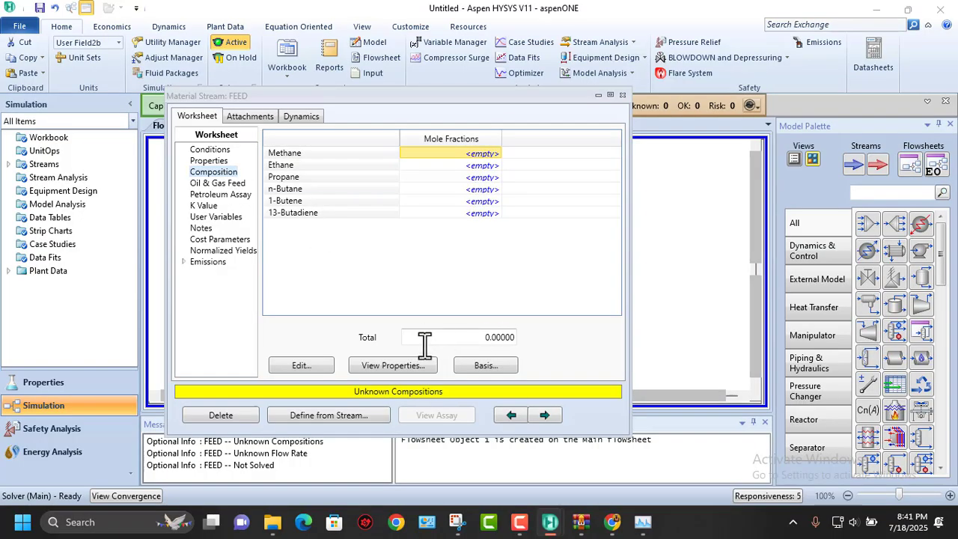
pyautogui.click(303, 366)
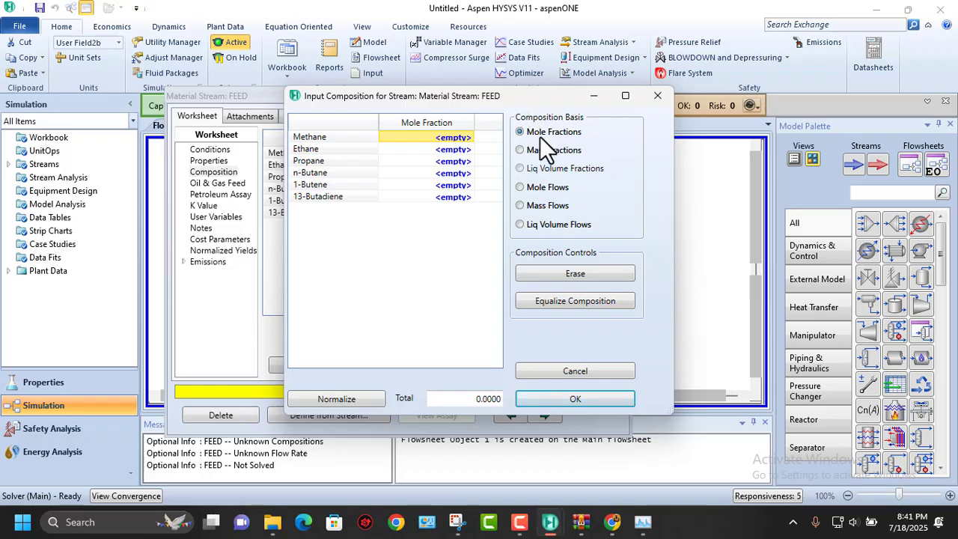
pyautogui.click(538, 206)
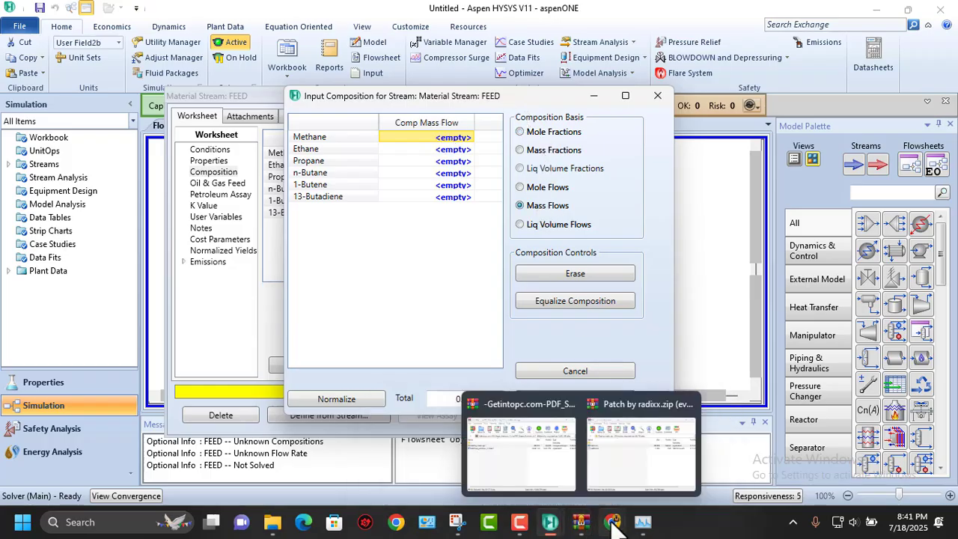
# Check the component mass flows in the exercise PDF in Chrome, and return to the FEED composition input in Aspen HYSYS
pyautogui.moveTo(612, 522)
pyautogui.click(442, 449)
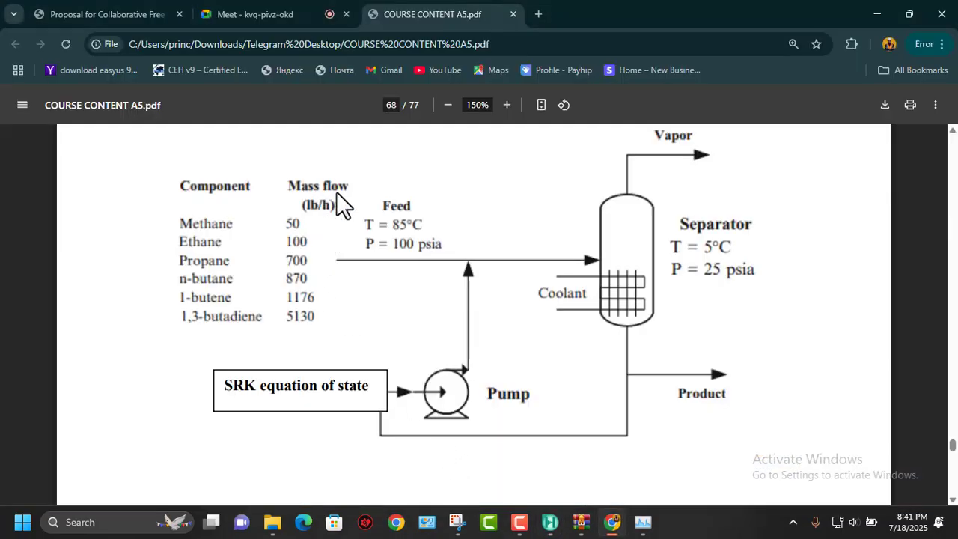
pyautogui.moveTo(550, 527)
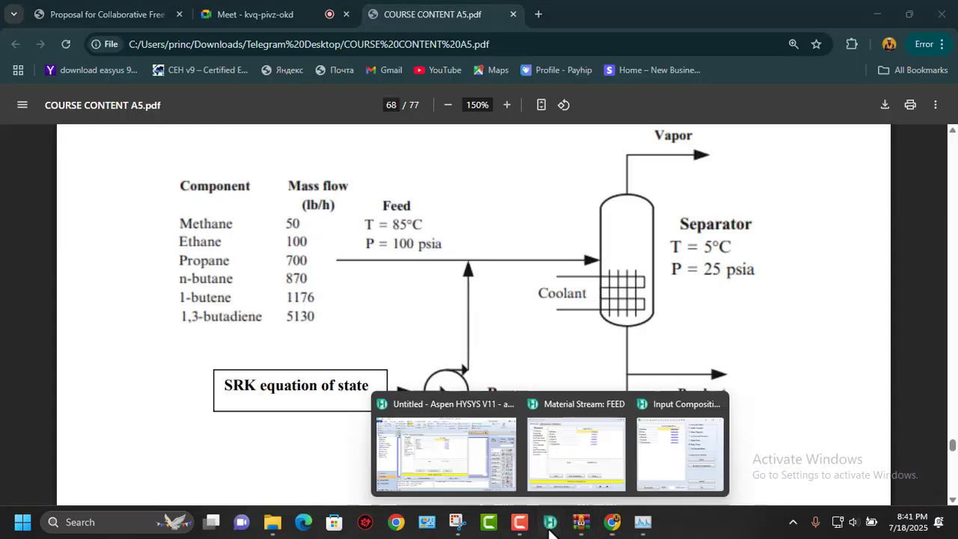
pyautogui.click(670, 466)
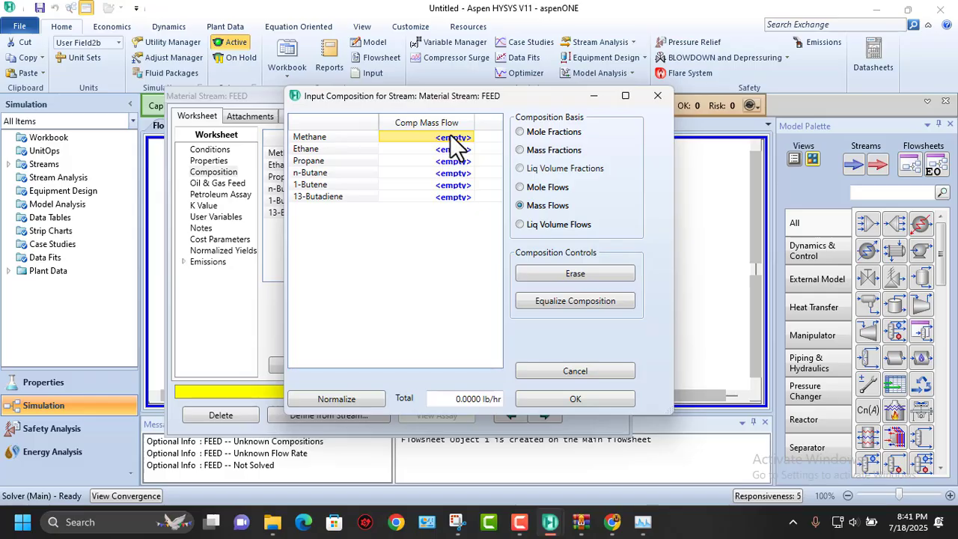
pyautogui.moveTo(552, 528)
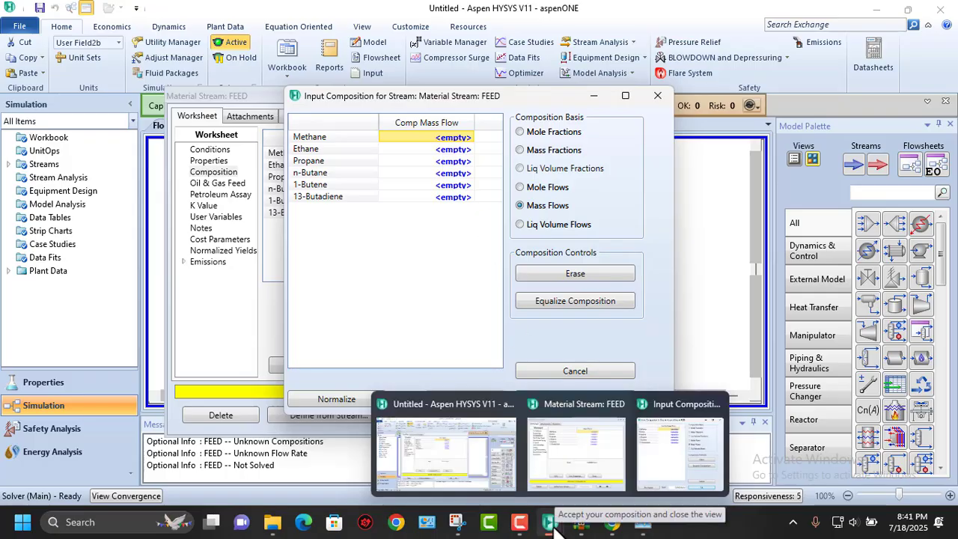
pyautogui.moveTo(612, 528)
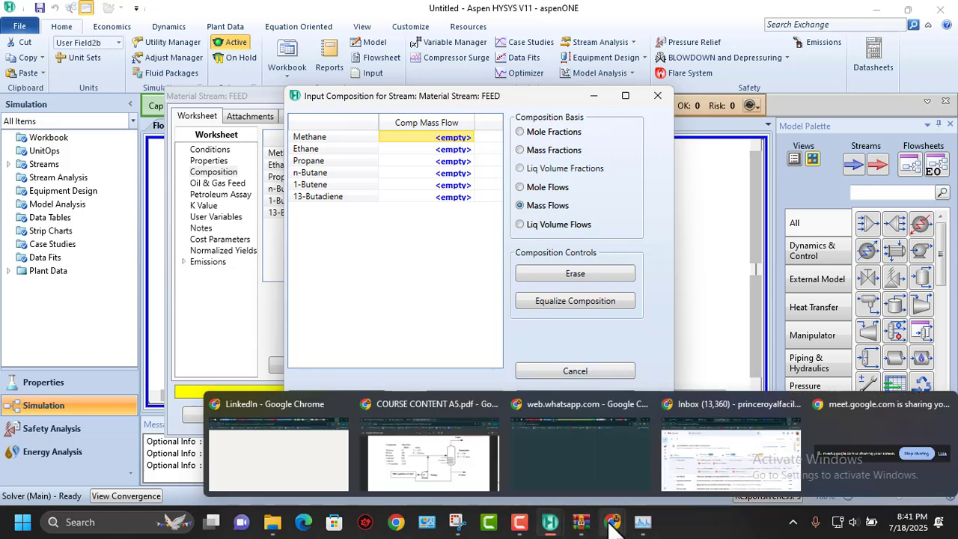
pyautogui.click(455, 466)
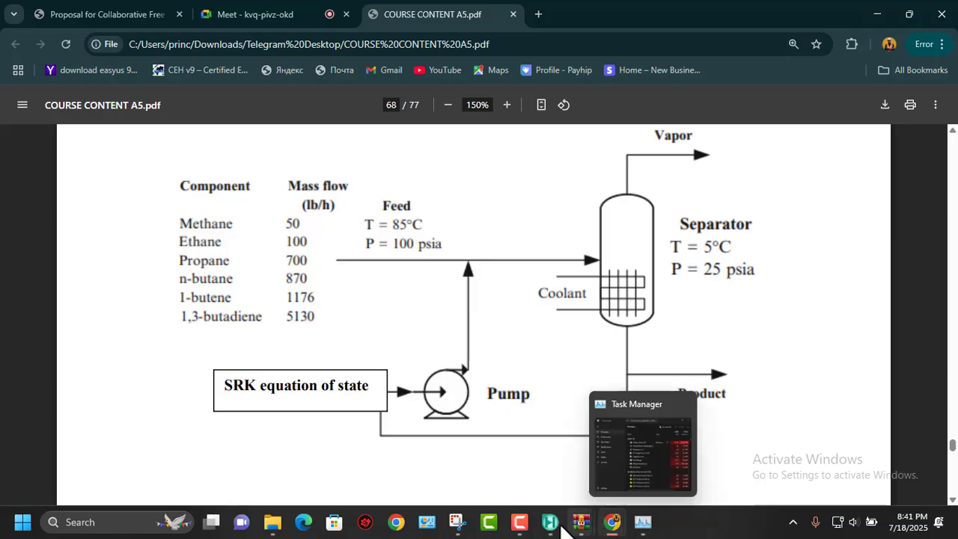
pyautogui.moveTo(550, 521)
pyautogui.click(636, 438)
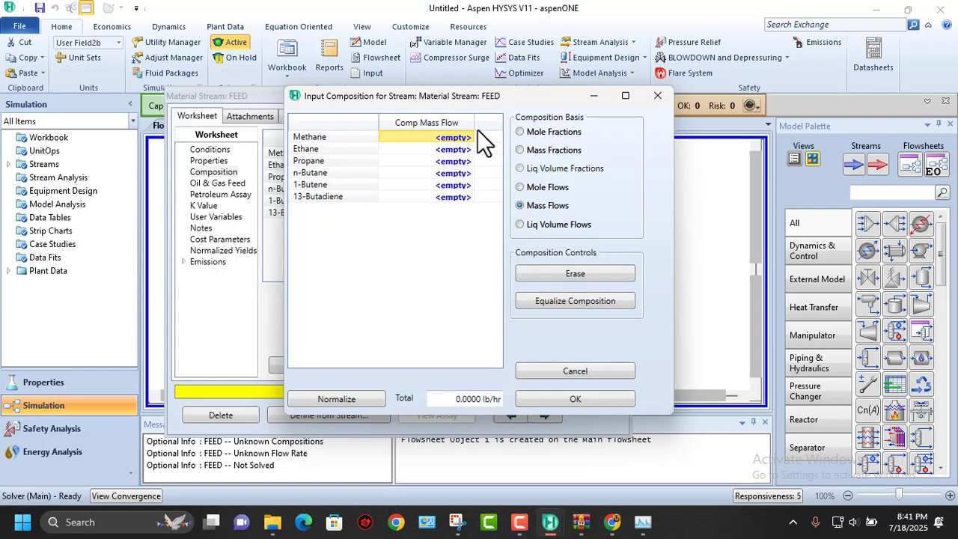
# Set the FEED stream's mass flows to 50 lb/hr methane, 100 lb/hr ethane and 700 lb/hr propane
pyautogui.click(452, 136)
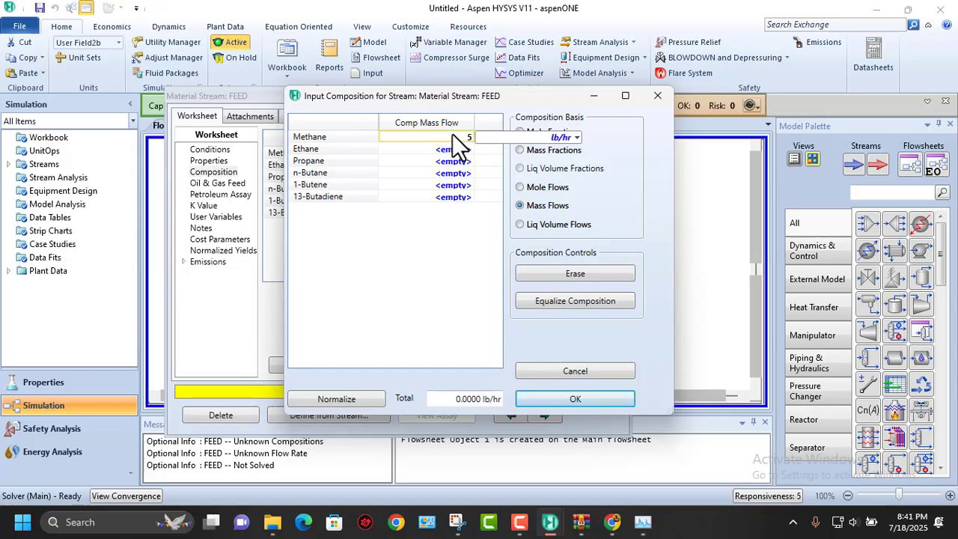
pyautogui.click(447, 149)
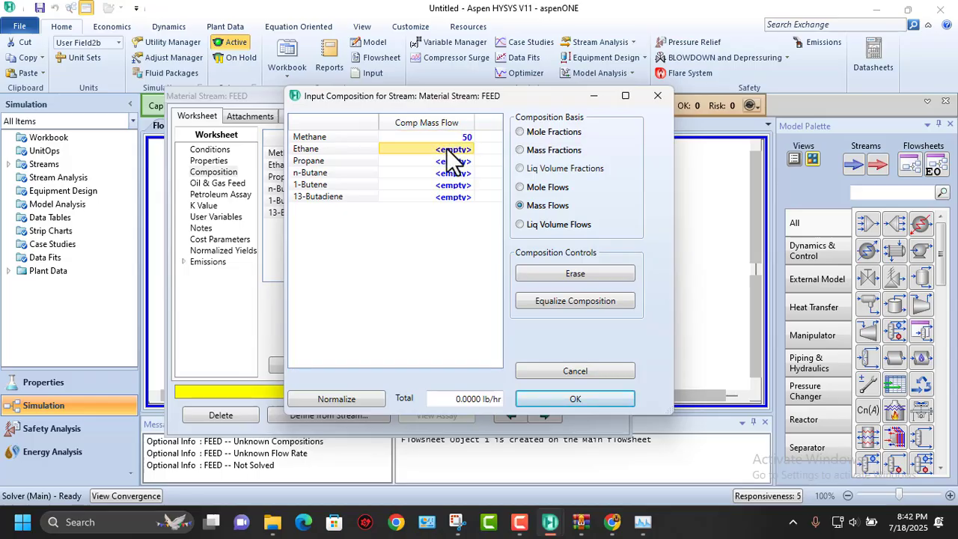
pyautogui.write('100')
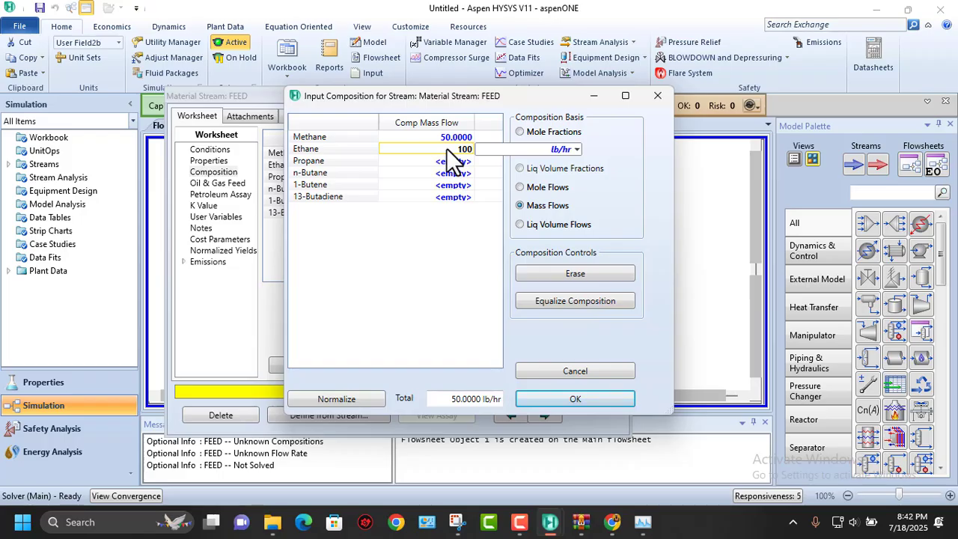
pyautogui.click(451, 162)
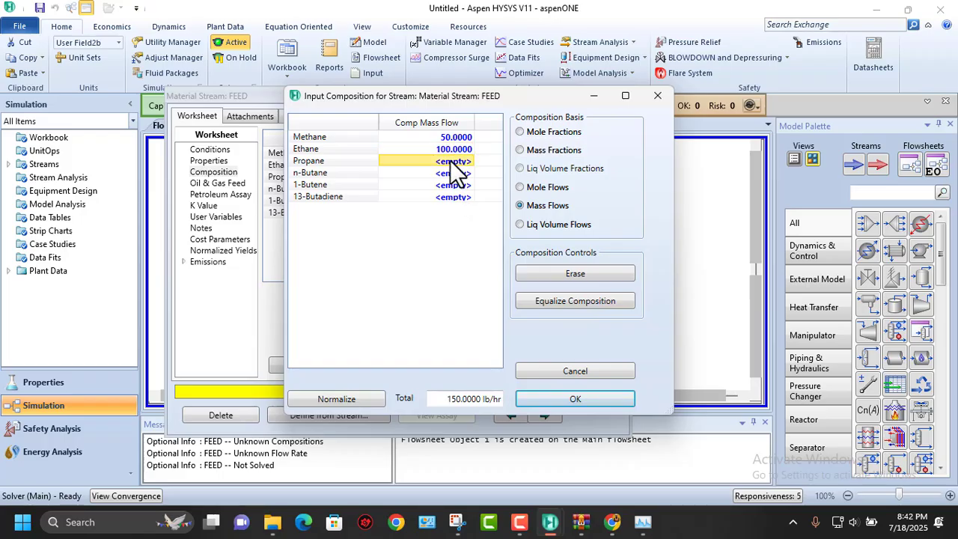
pyautogui.write('700')
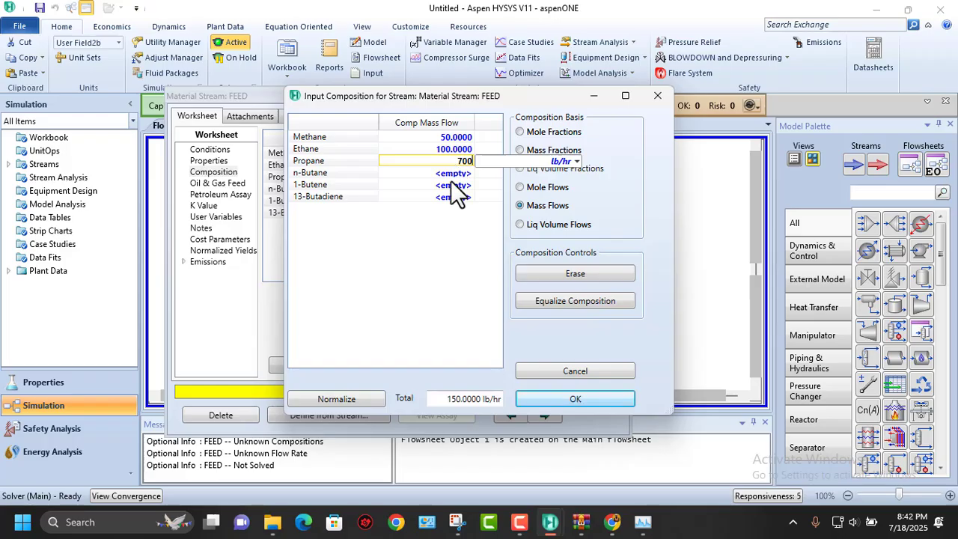
pyautogui.press('Return')
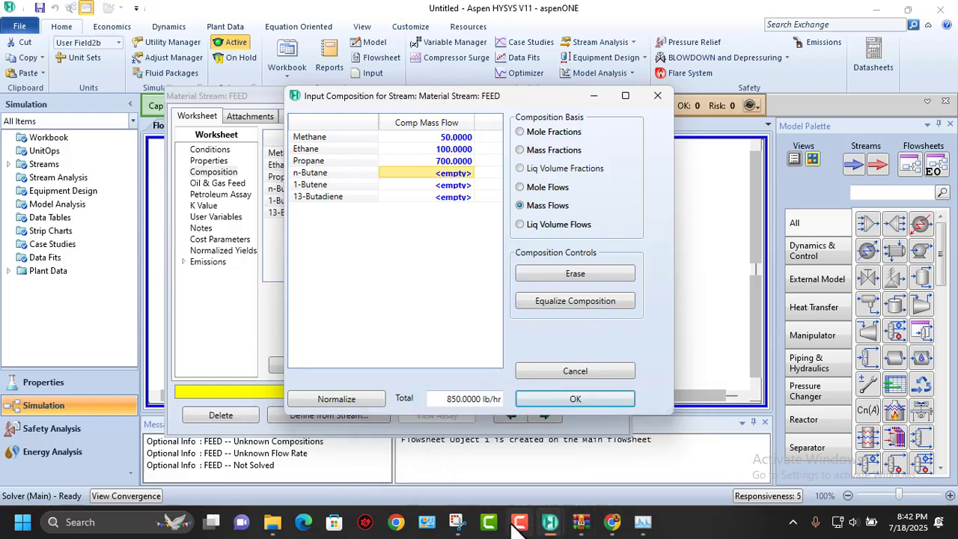
# Check the n-butane flow in the exercise PDF in Chrome, and set n-Butane to 870 lb/hr in Aspen HYSYS
pyautogui.moveTo(597, 515)
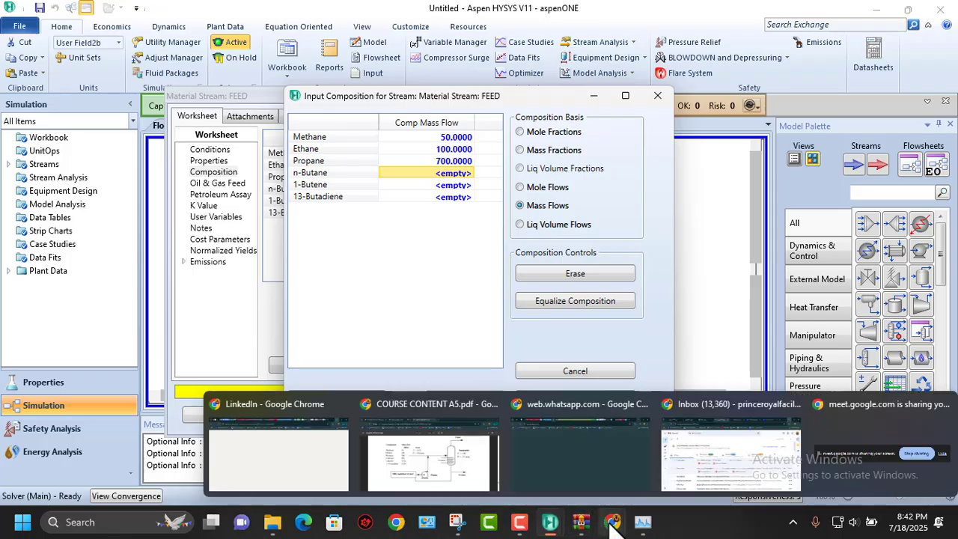
pyautogui.click(432, 479)
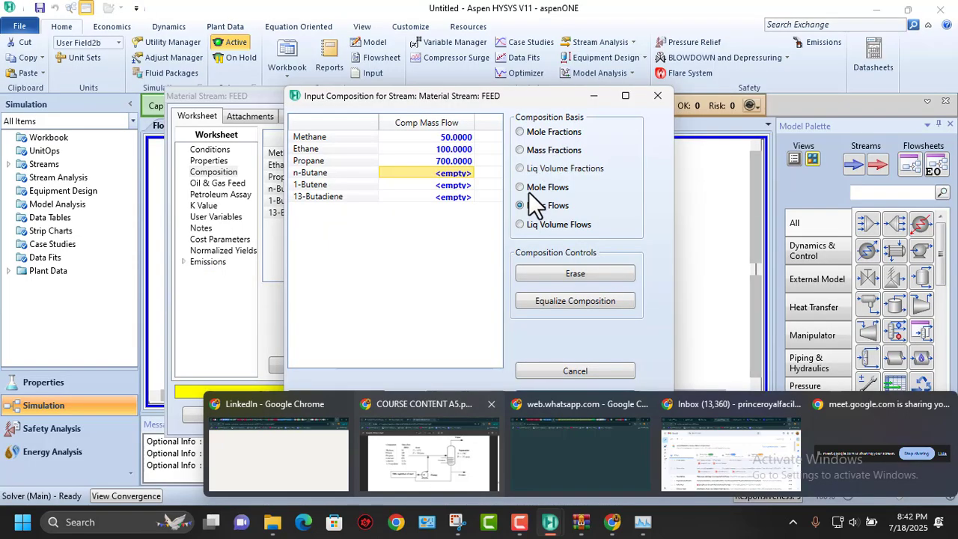
pyautogui.write('8')
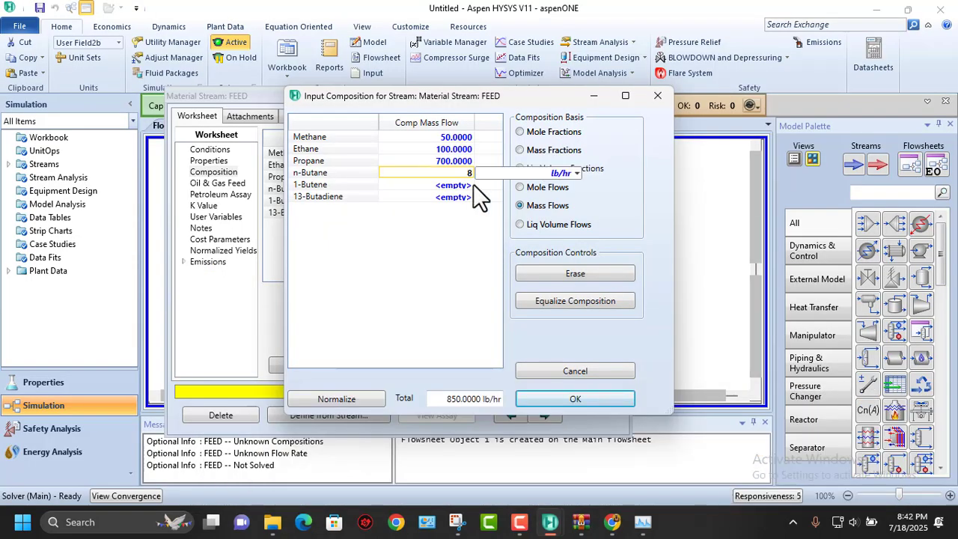
pyautogui.write('70')
pyautogui.press('Return')
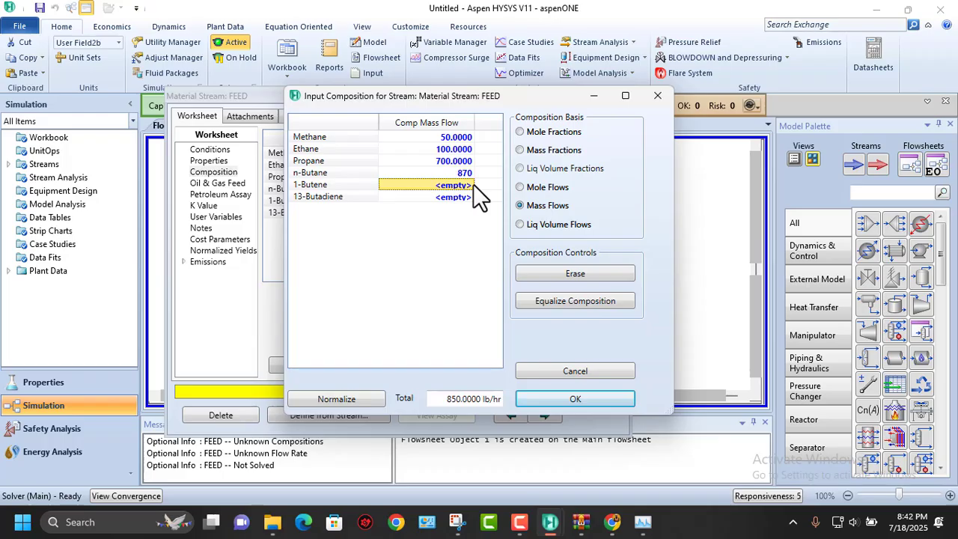
# Set 1-Butene to 1176 lb/hr and 13-Butadiene to 5130 lb/hr, checking against the exercise PDF, and accept the FEED composition
pyautogui.write('11')
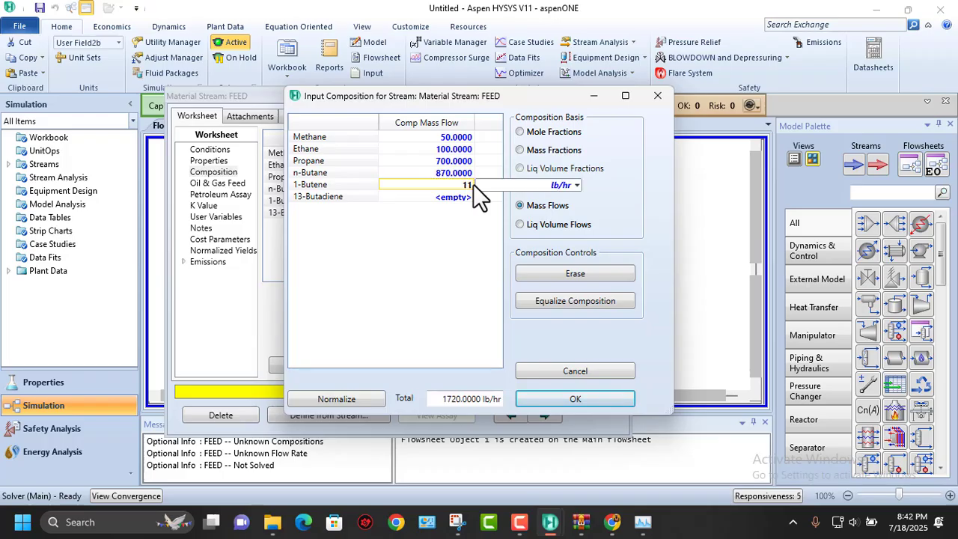
pyautogui.write('76')
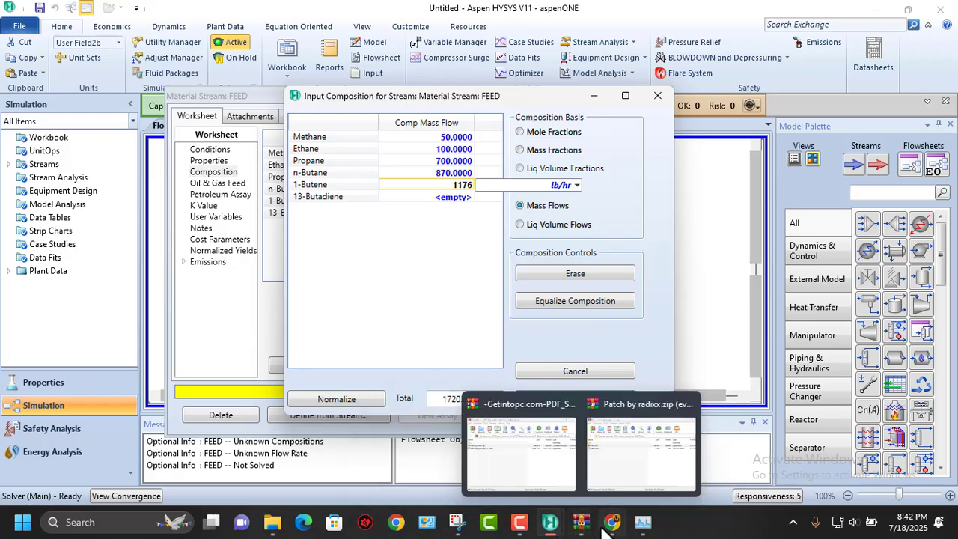
pyautogui.moveTo(612, 522)
pyautogui.moveTo(445, 465)
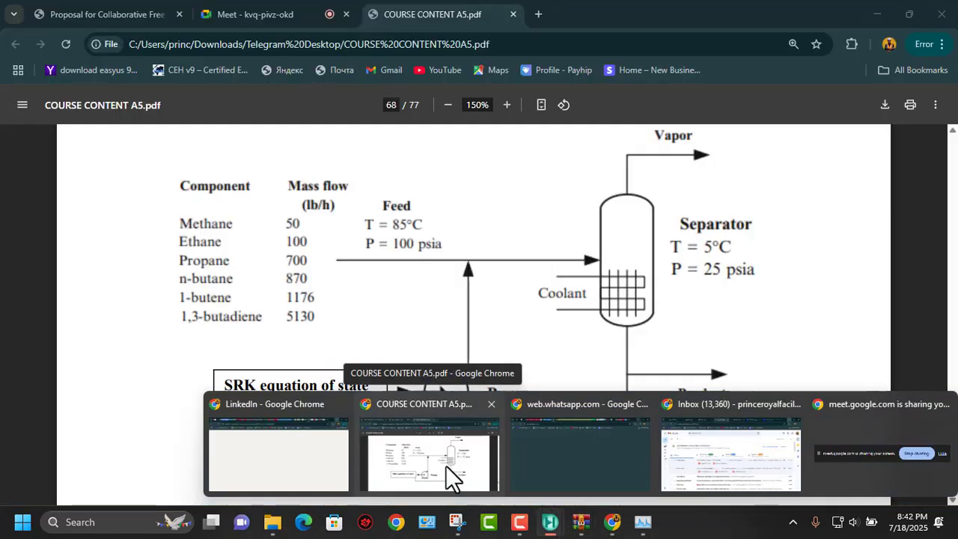
pyautogui.press('Return')
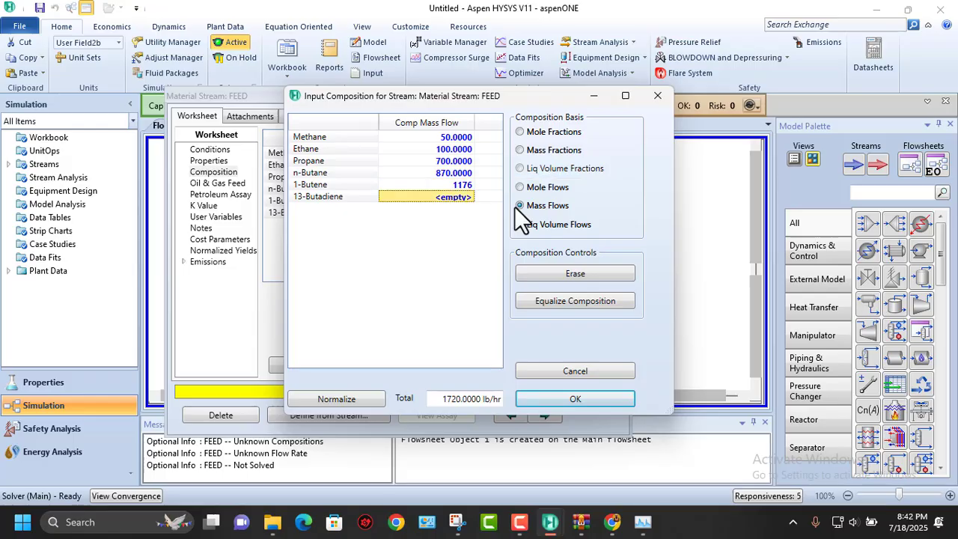
pyautogui.write('5130')
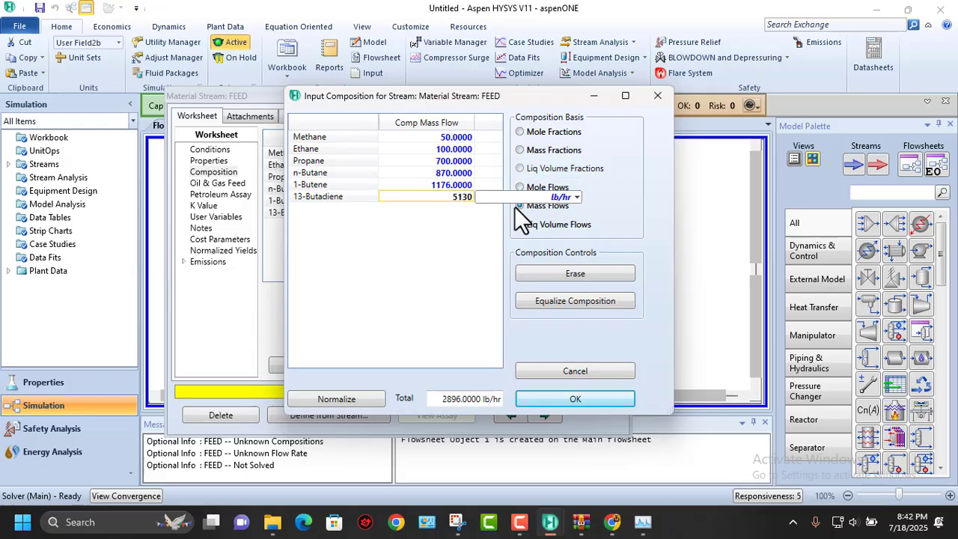
pyautogui.press('Return')
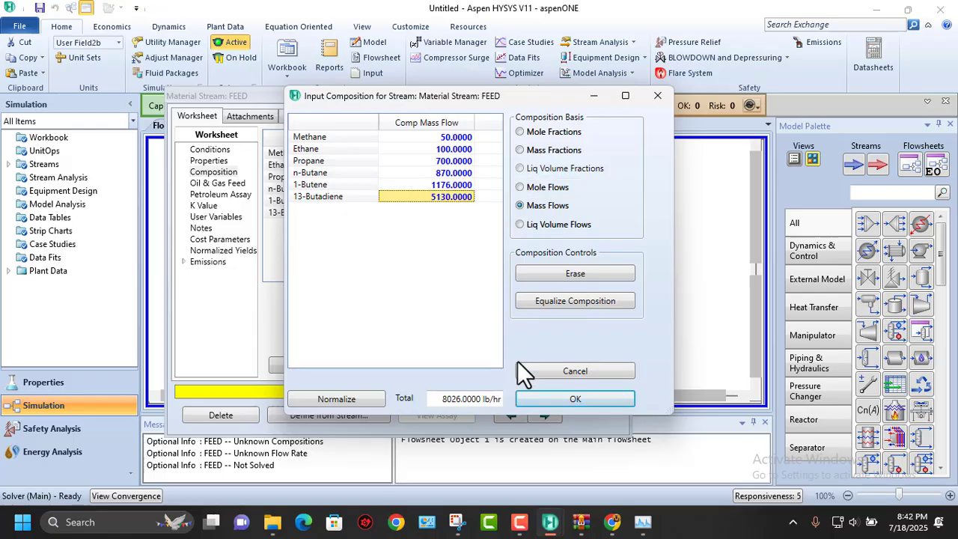
pyautogui.click(580, 402)
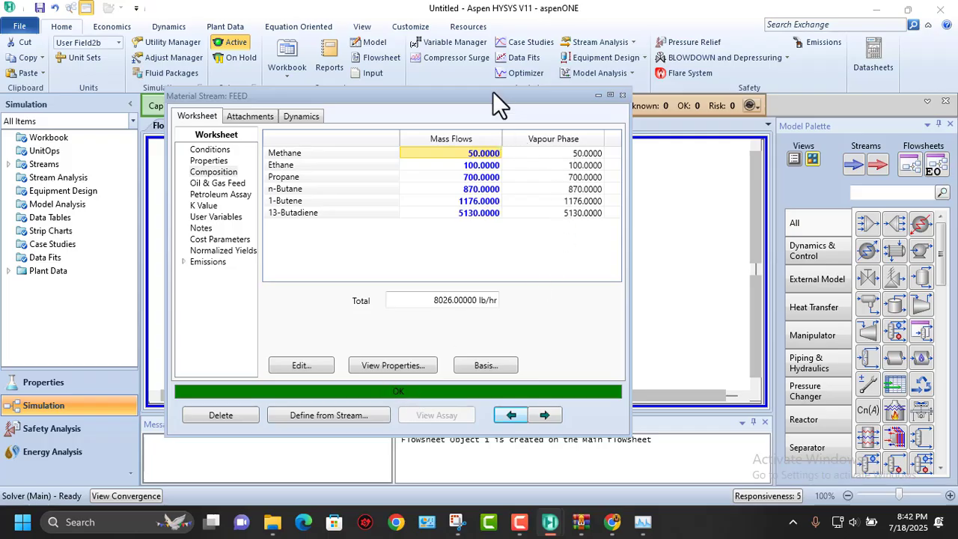
# Review the FEED stream's temperature, pressure and mass flow in its conditions, and close the stream window
pyautogui.moveTo(483, 94); pyautogui.dragTo(479, 67)
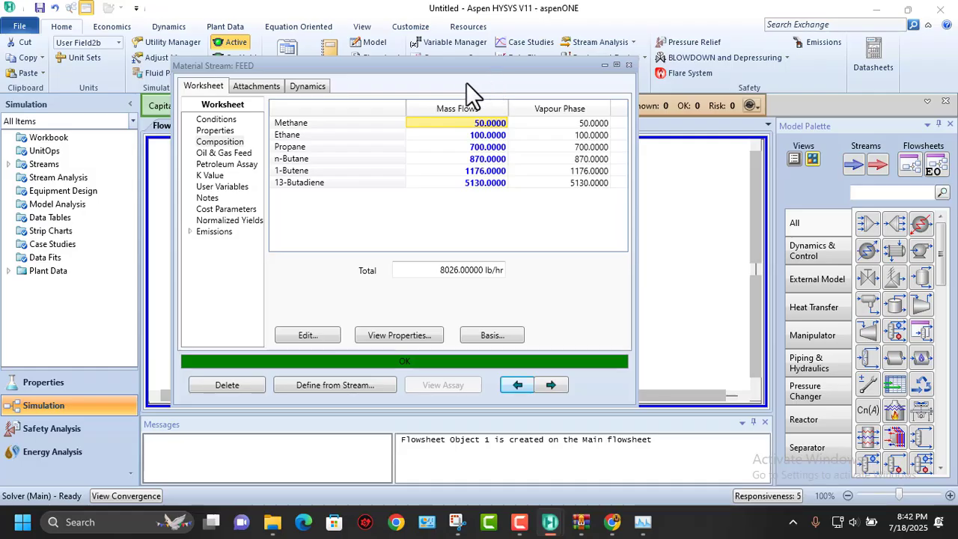
pyautogui.click(210, 119)
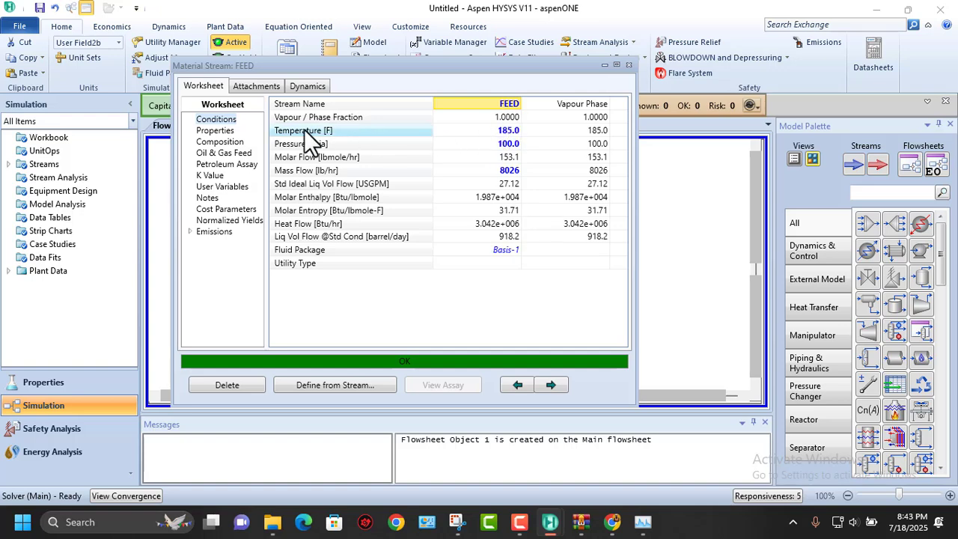
pyautogui.click(508, 135)
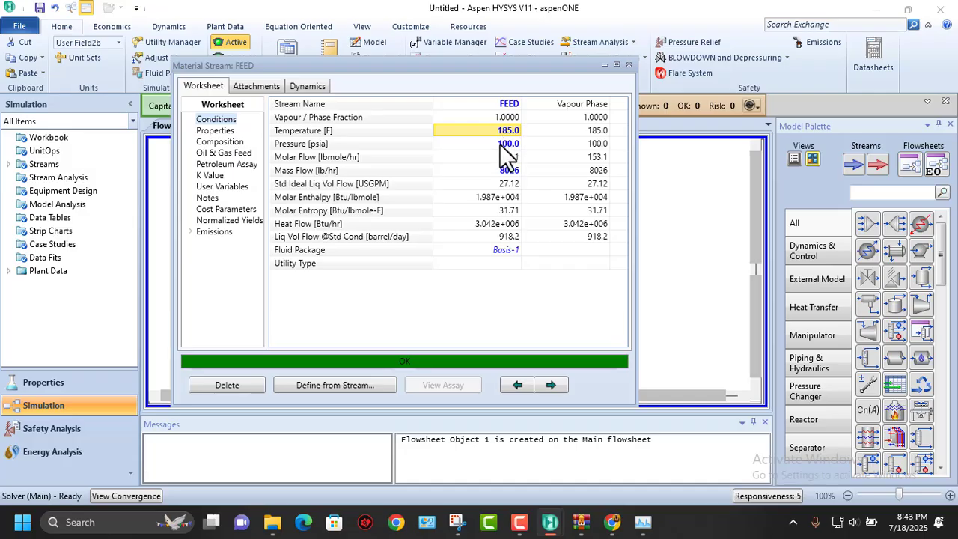
pyautogui.click(500, 144)
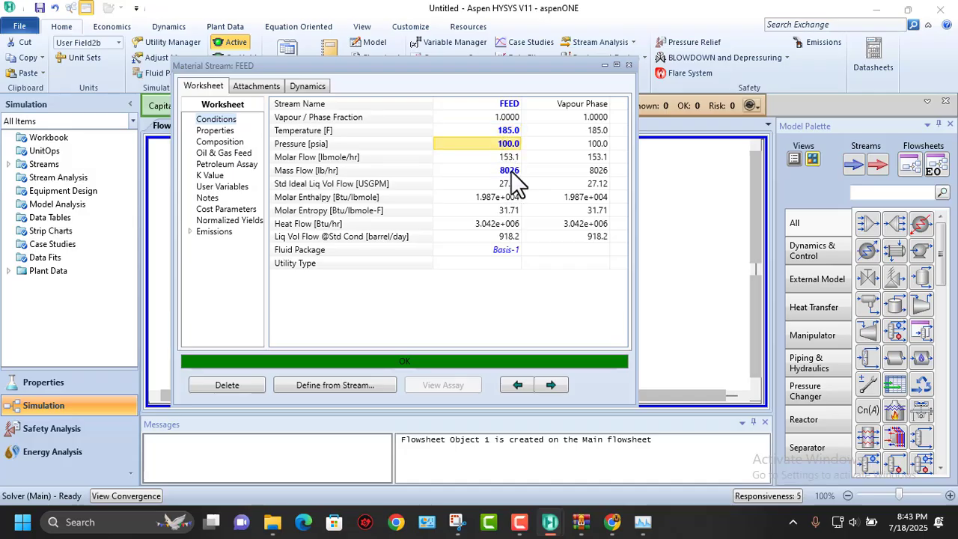
pyautogui.click(511, 172)
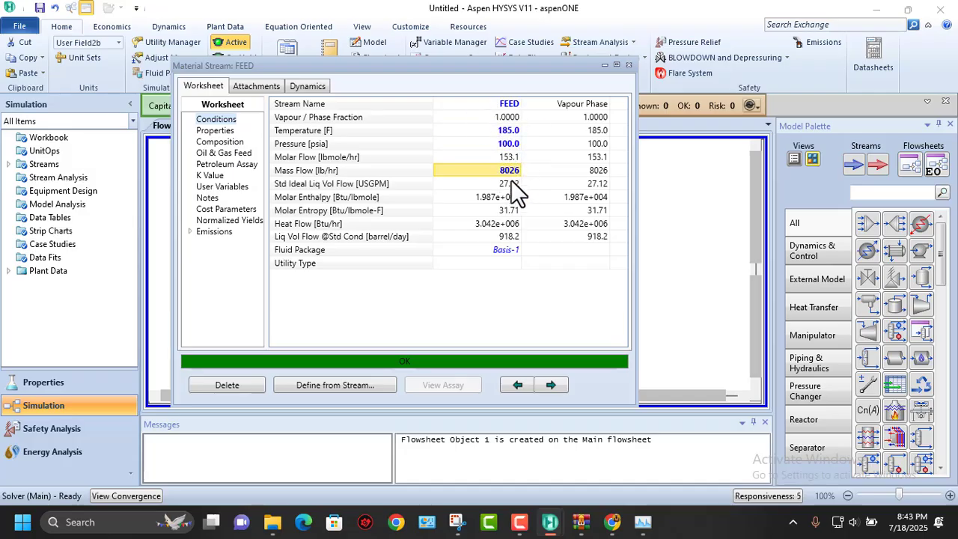
pyautogui.click(629, 66)
pyautogui.moveTo(580, 522)
pyautogui.click(465, 262)
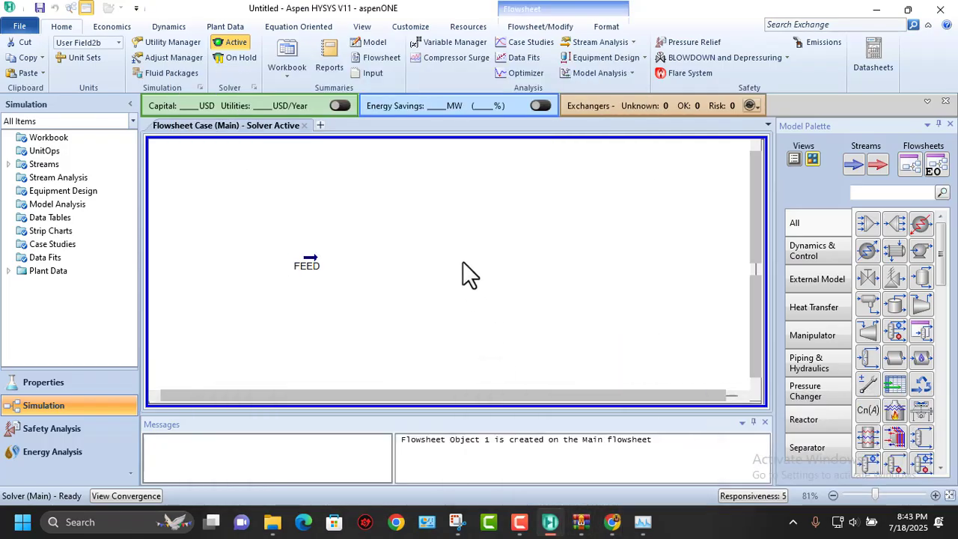
pyautogui.click(855, 165)
pyautogui.click(351, 278)
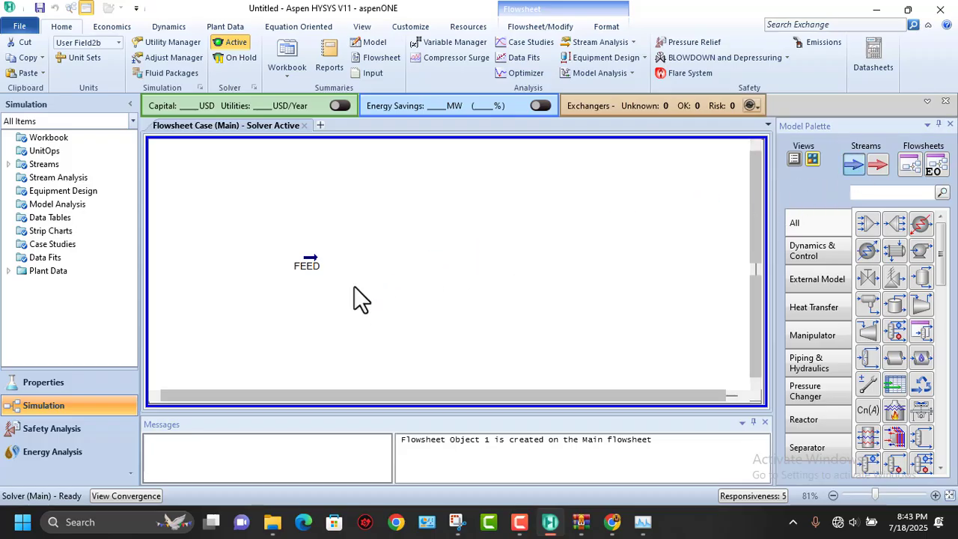
pyautogui.click(225, 257)
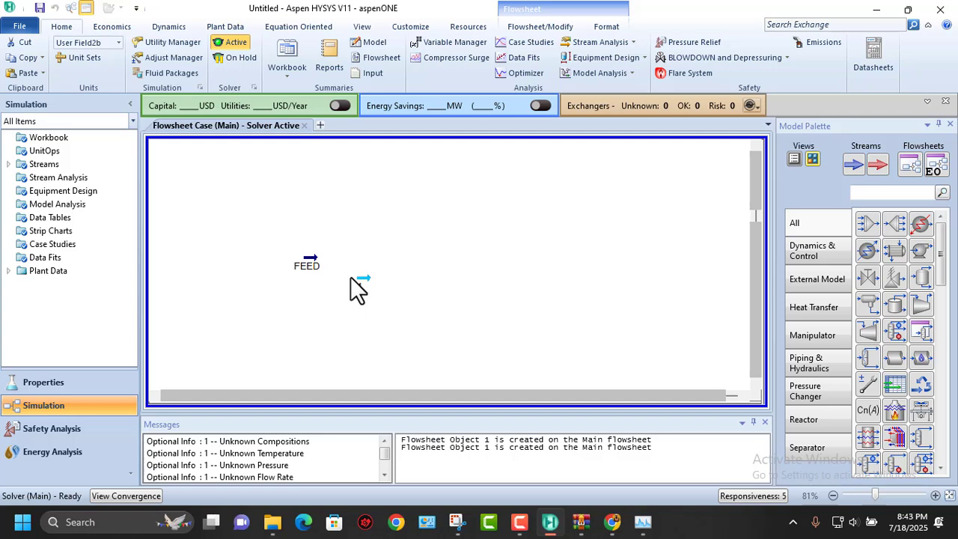
pyautogui.click(352, 280)
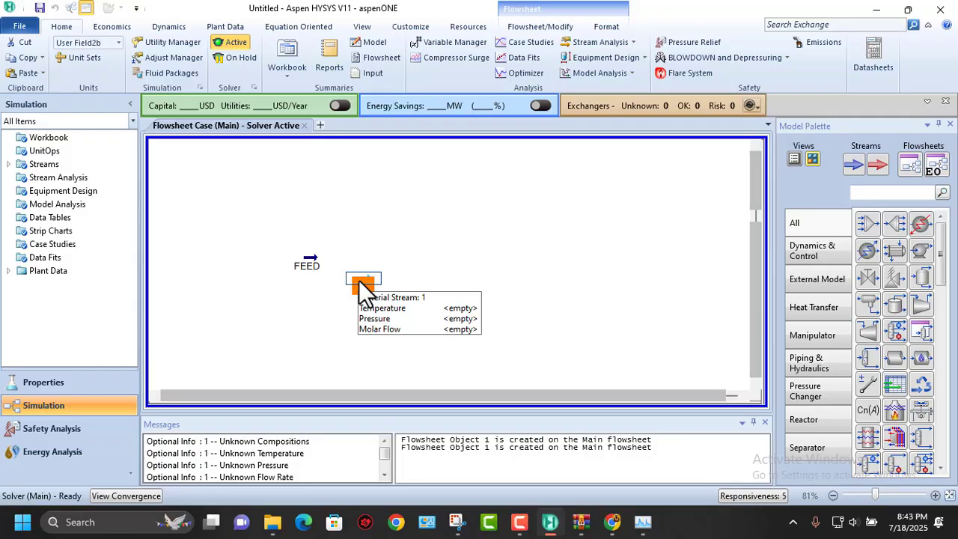
pyautogui.press('Delete')
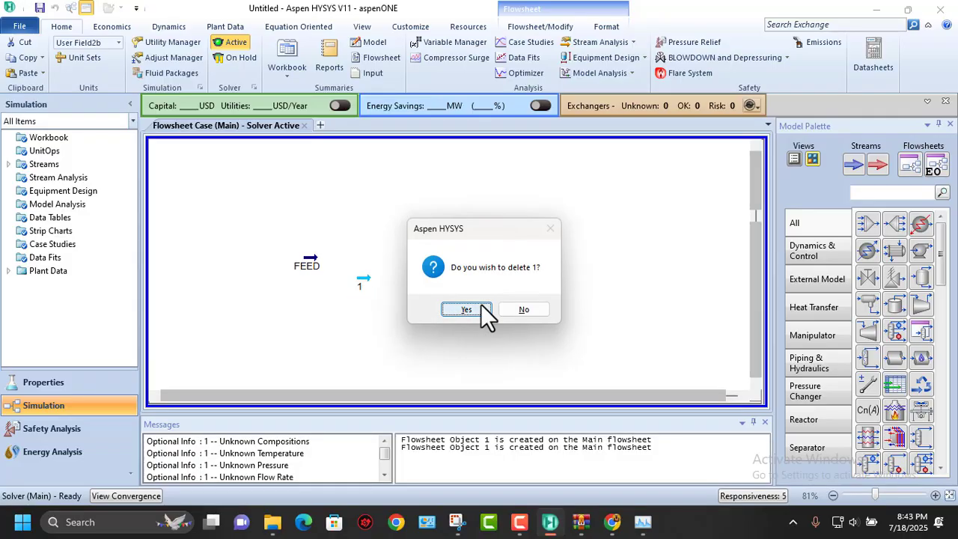
pyautogui.click(482, 307)
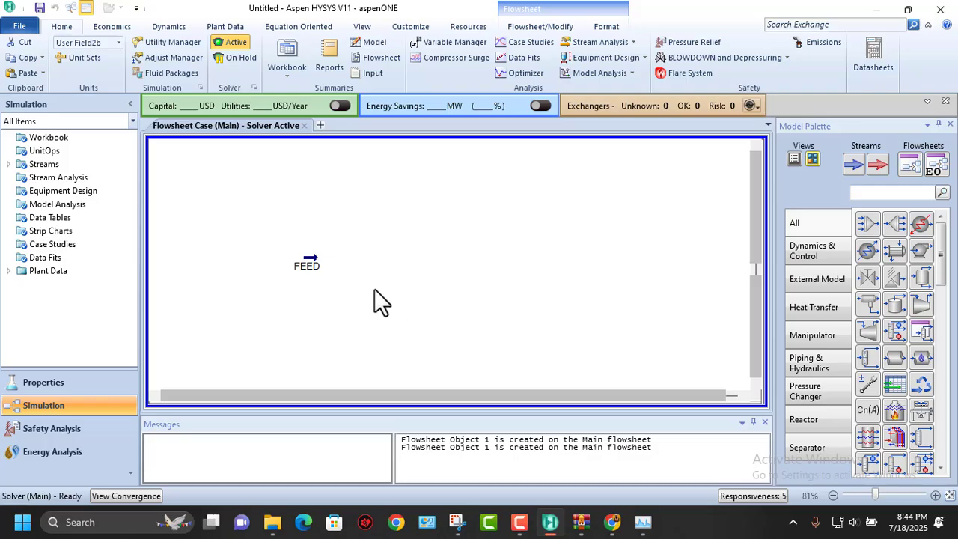
# Add a second material stream to the flowsheet and place it directly beside the FEED stream
pyautogui.click(854, 165)
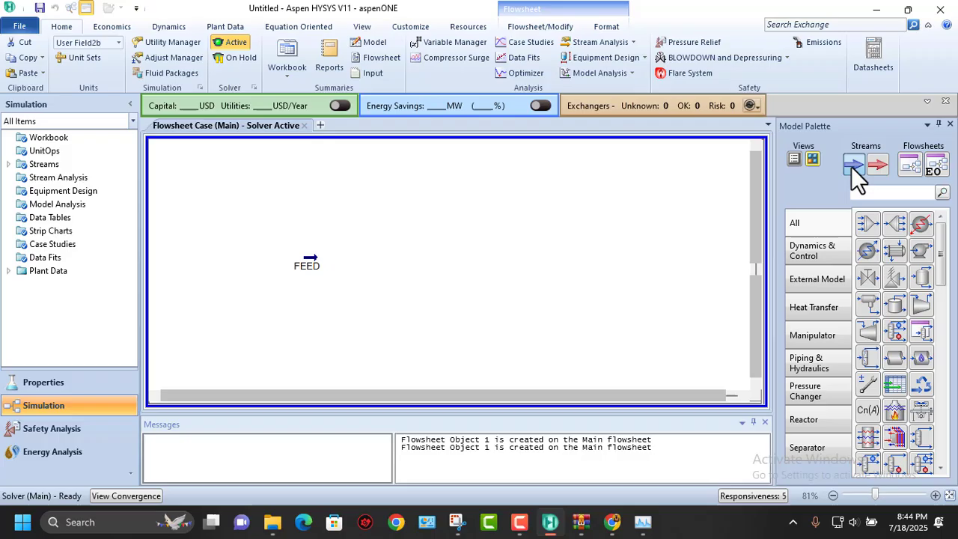
pyautogui.click(353, 298)
pyautogui.click(325, 305)
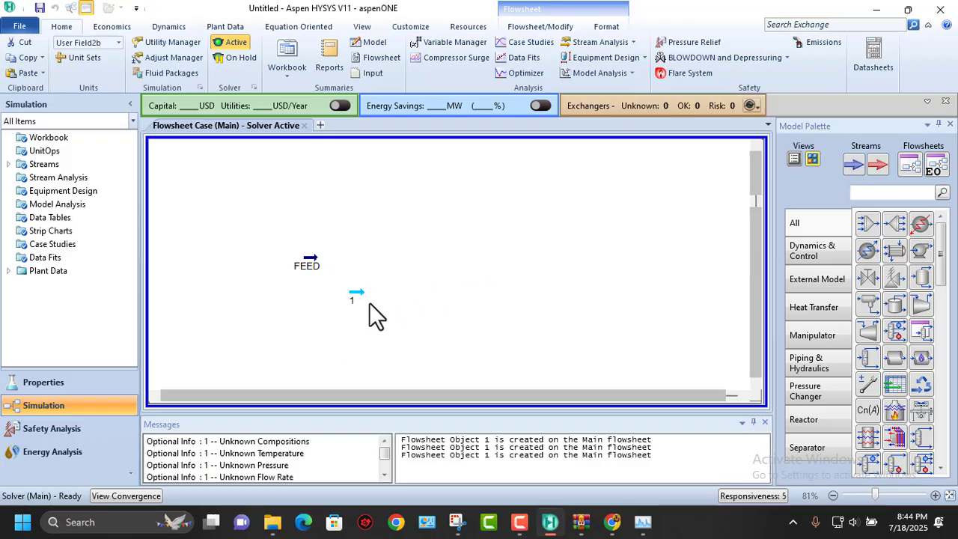
pyautogui.moveTo(355, 296); pyautogui.dragTo(346, 271)
pyautogui.click(355, 306)
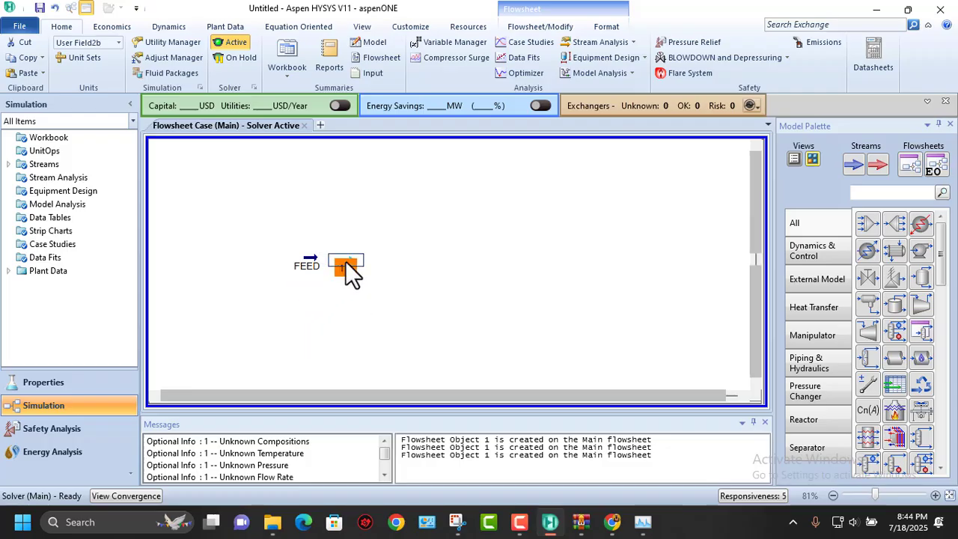
# Move stream 1 from beside the FEED stream to directly beneath it on the flowsheet
pyautogui.click(936, 495)
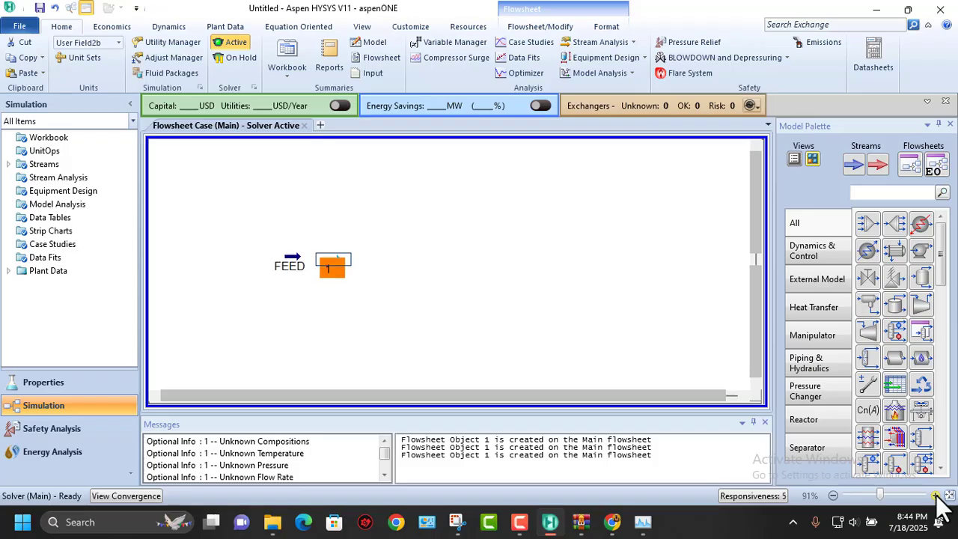
pyautogui.click(936, 495)
pyautogui.click(936, 495)
pyautogui.click(935, 496)
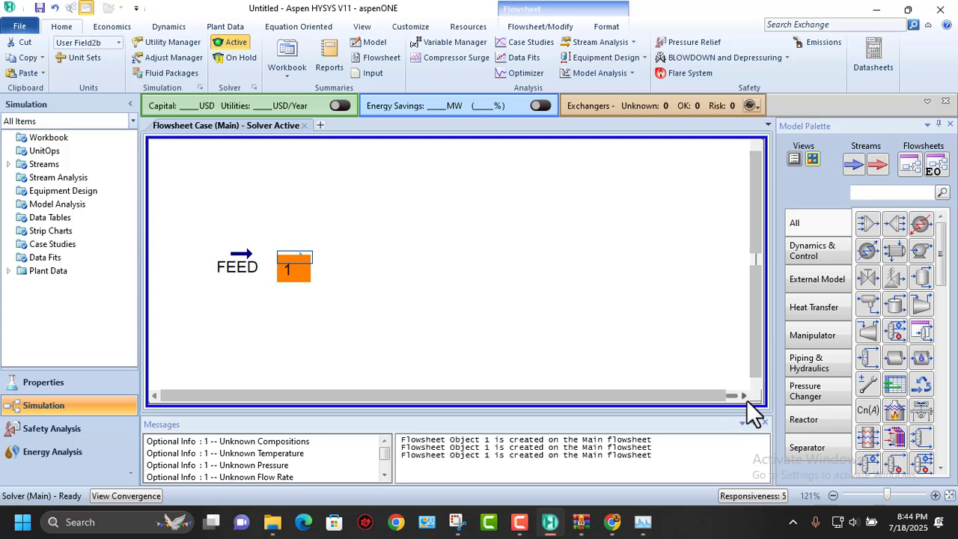
pyautogui.click(153, 395)
pyautogui.click(528, 288)
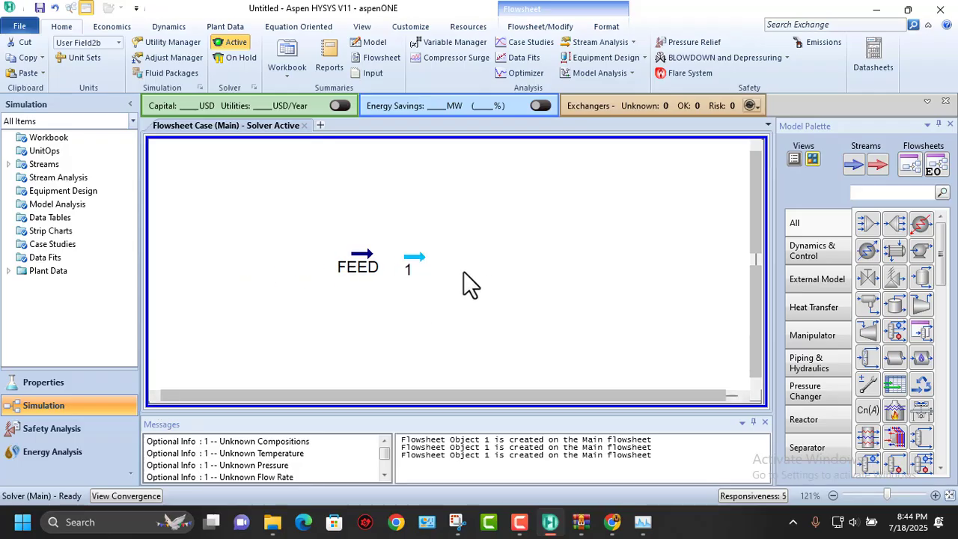
pyautogui.click(417, 262)
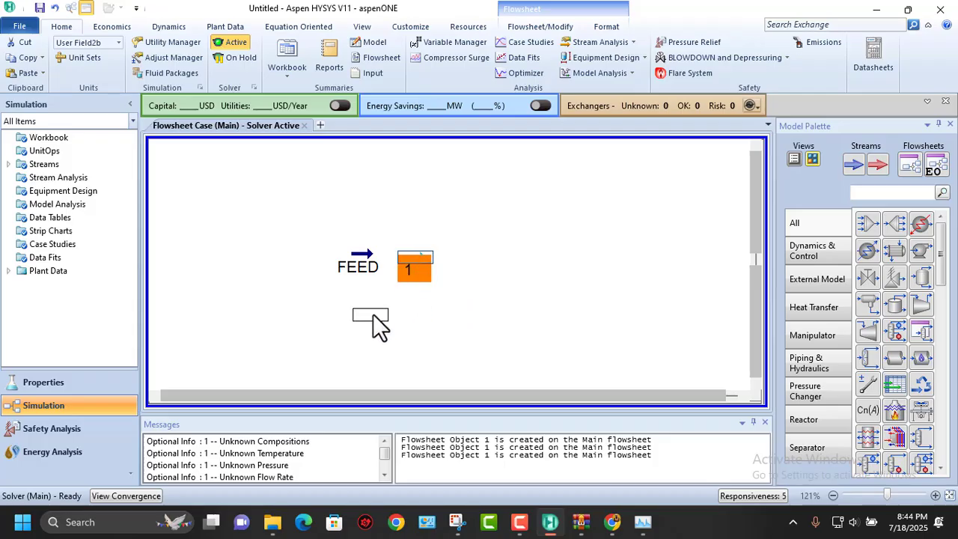
pyautogui.moveTo(372, 315); pyautogui.dragTo(369, 314)
pyautogui.click(498, 292)
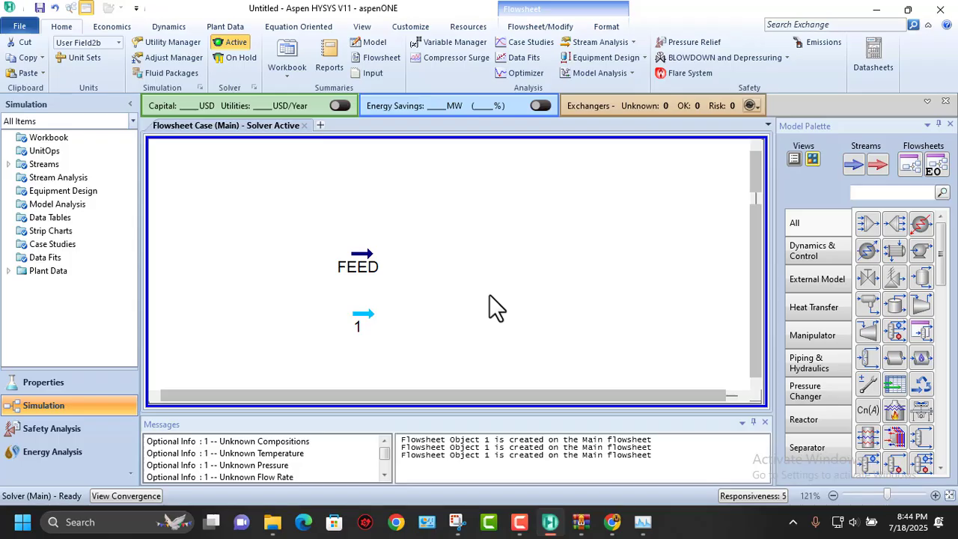
pyautogui.click(365, 322)
pyautogui.moveTo(366, 322)
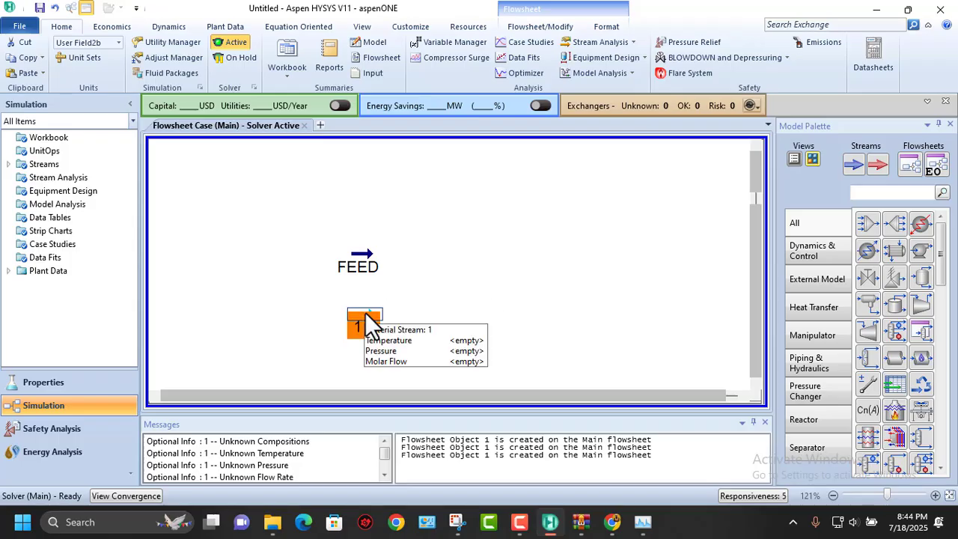
pyautogui.click(451, 278)
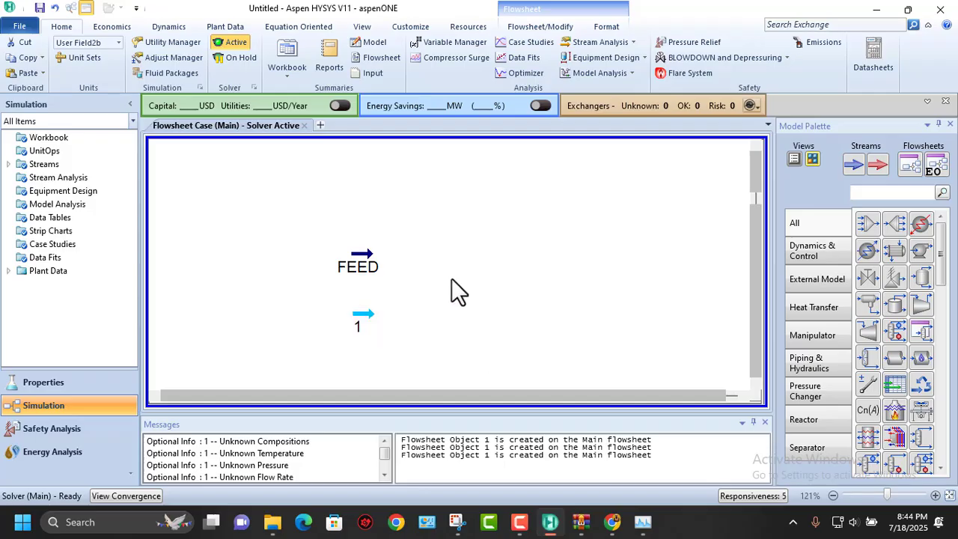
# Adjust the position of stream 1 so that its arrow lines up vertically with the FEED arrow
pyautogui.click(353, 314)
pyautogui.click(423, 295)
pyautogui.moveTo(323, 305); pyautogui.dragTo(403, 327)
pyautogui.moveTo(309, 231); pyautogui.dragTo(423, 290)
pyautogui.click(423, 289)
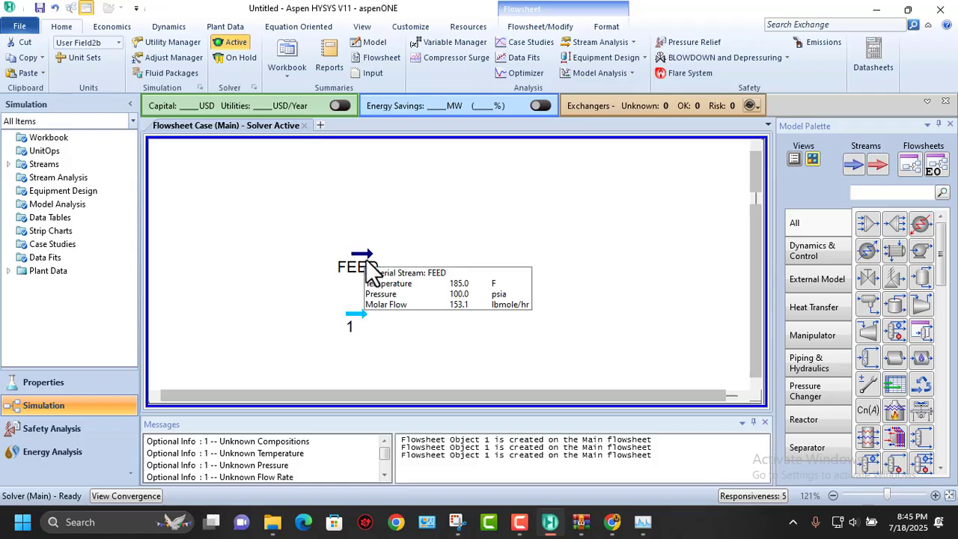
pyautogui.click(365, 326)
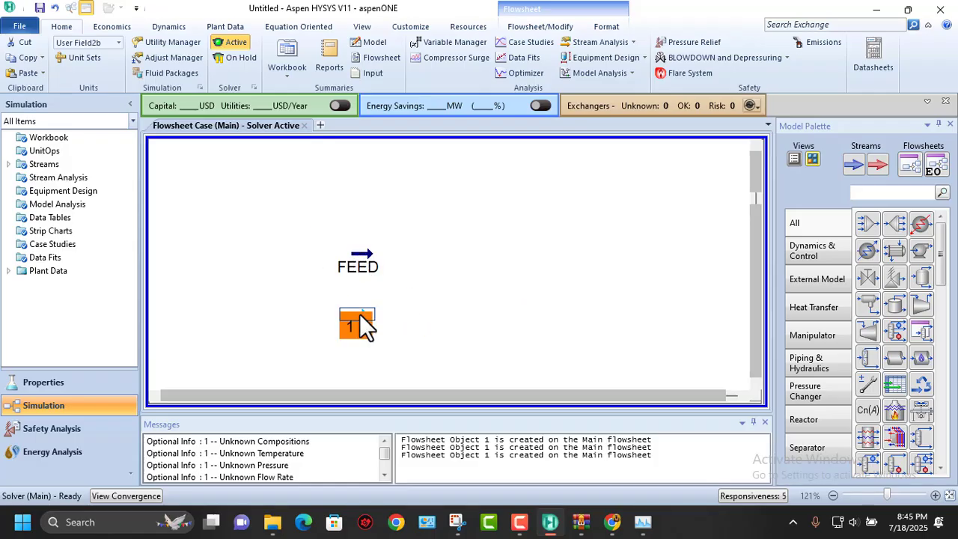
pyautogui.click(398, 274)
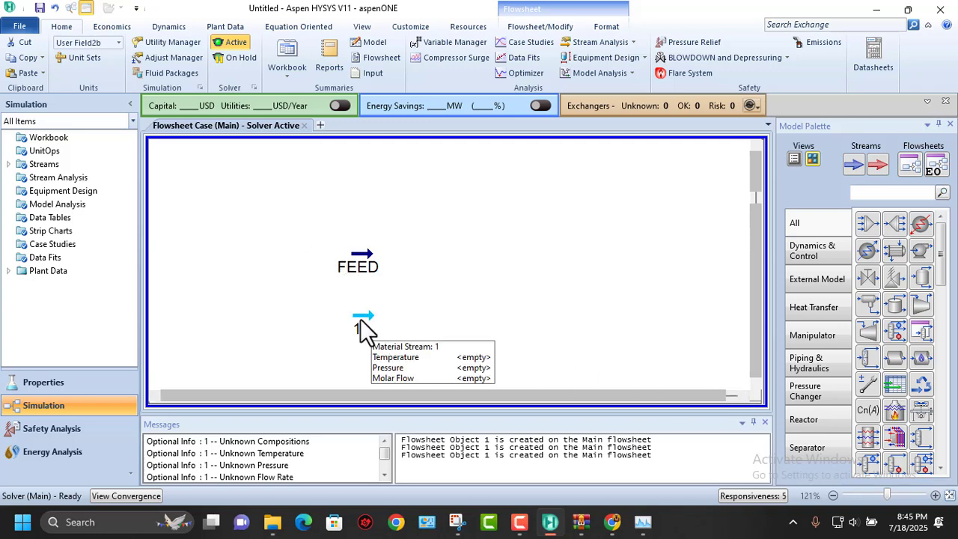
pyautogui.click(368, 255)
pyautogui.click(429, 235)
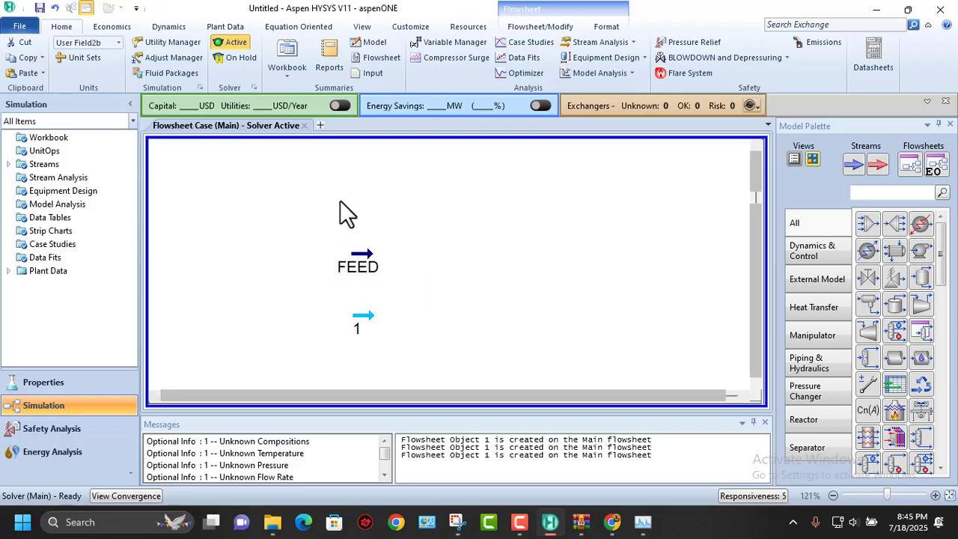
# Delete stream 1 from the flowsheet, leaving the FEED stream in place
pyautogui.click(365, 316)
pyautogui.click(393, 314)
pyautogui.click(368, 316)
pyautogui.press('Delete')
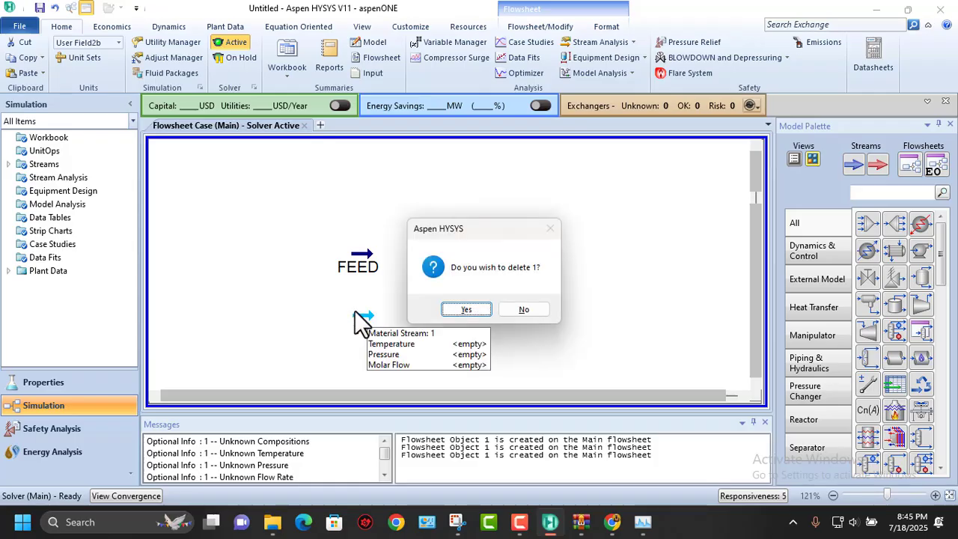
pyautogui.click(467, 306)
# Check the process diagram in the exercise PDF in Chrome, and add a mixer downstream of FEED in Aspen HYSYS
pyautogui.moveTo(613, 522)
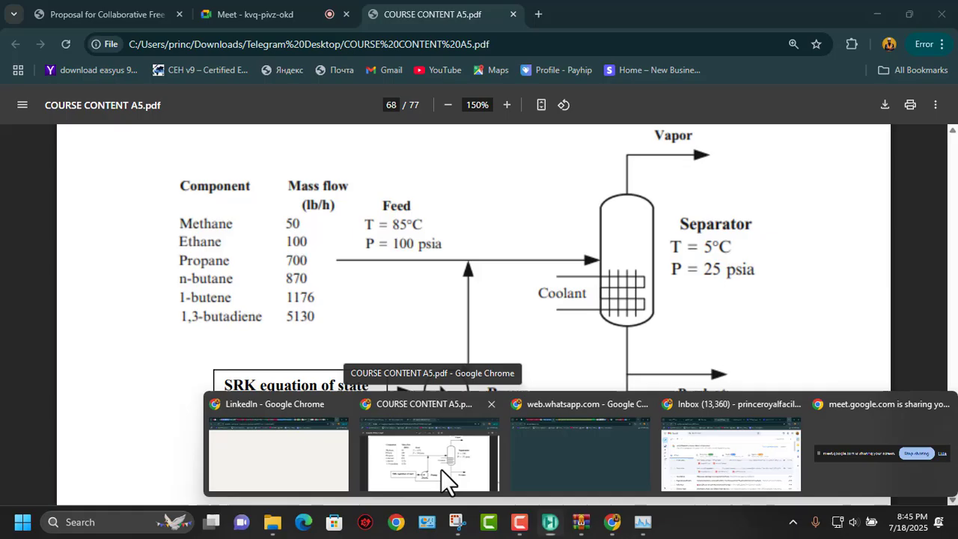
pyautogui.click(441, 470)
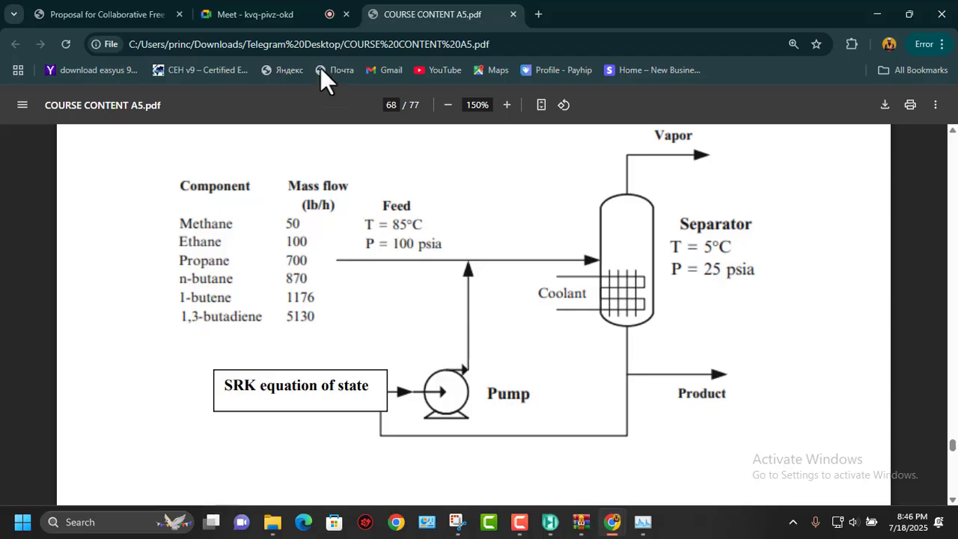
pyautogui.moveTo(631, 525)
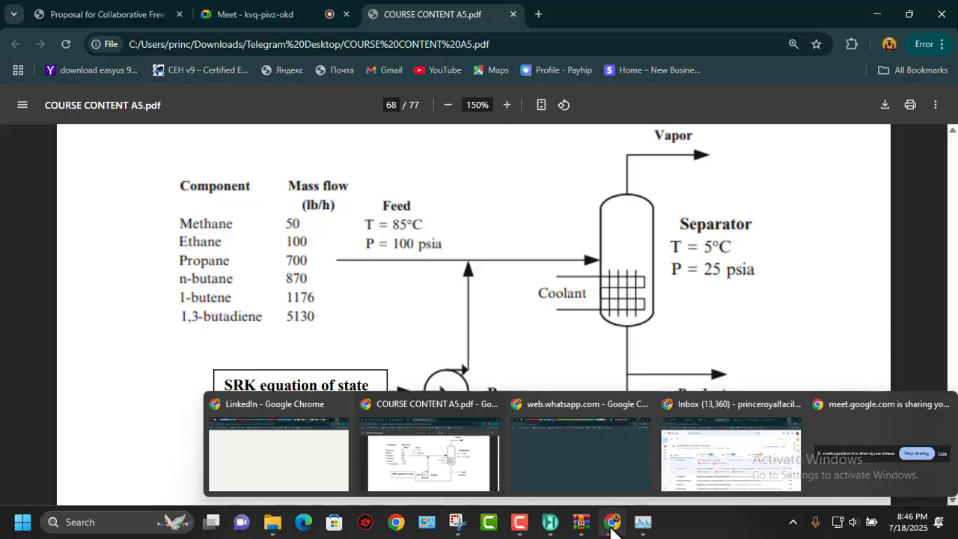
pyautogui.click(551, 524)
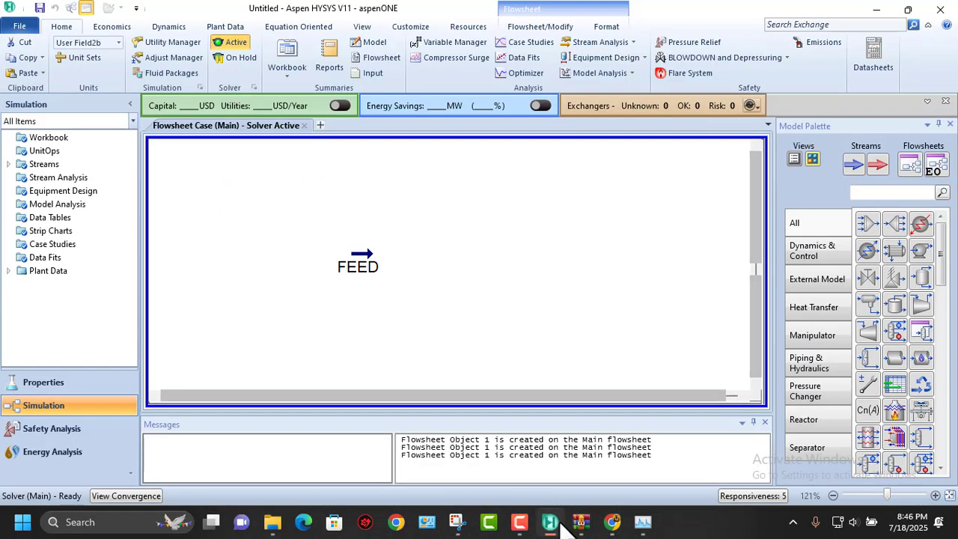
pyautogui.click(869, 224)
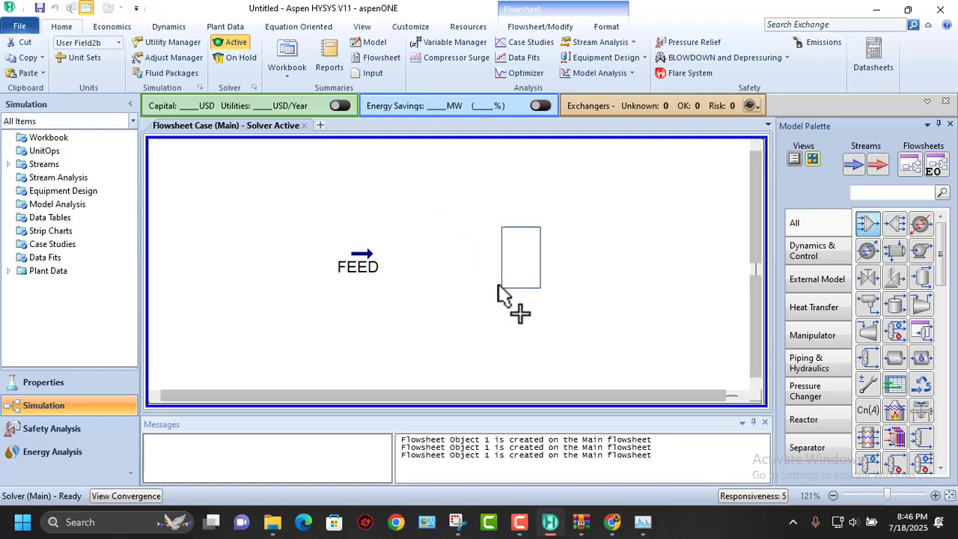
pyautogui.click(612, 290)
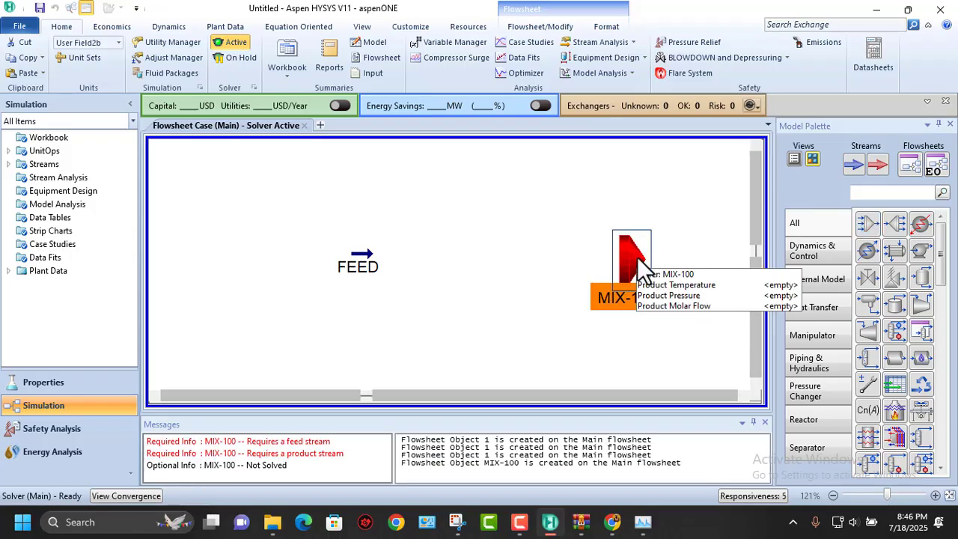
# Add a material stream on the mixer's outlet side and name it MIX-OUT
pyautogui.click(852, 166)
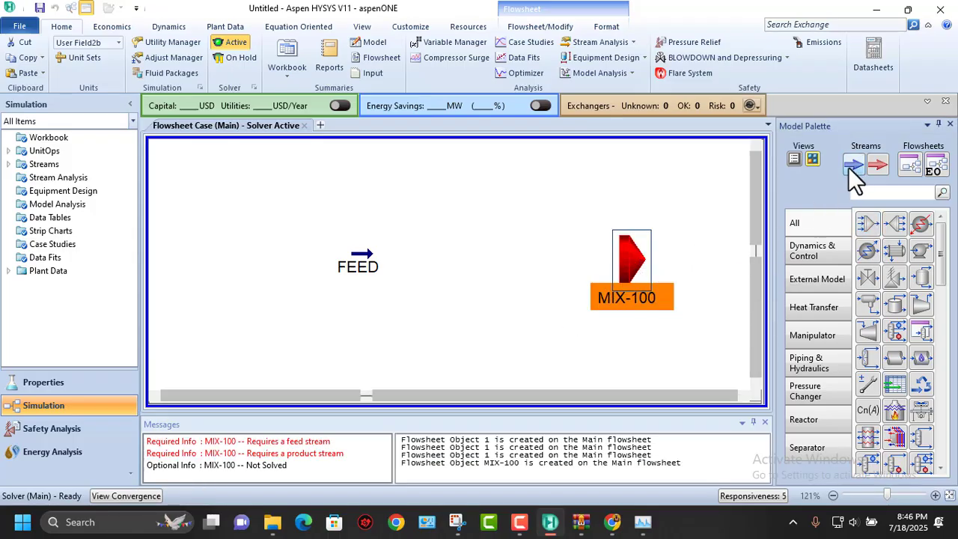
pyautogui.click(713, 268)
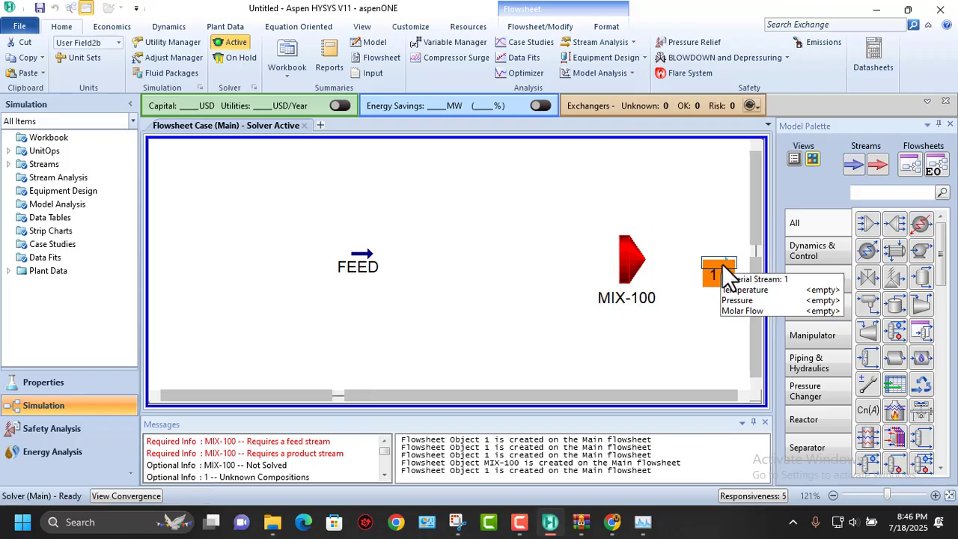
pyautogui.doubleClick(722, 268)
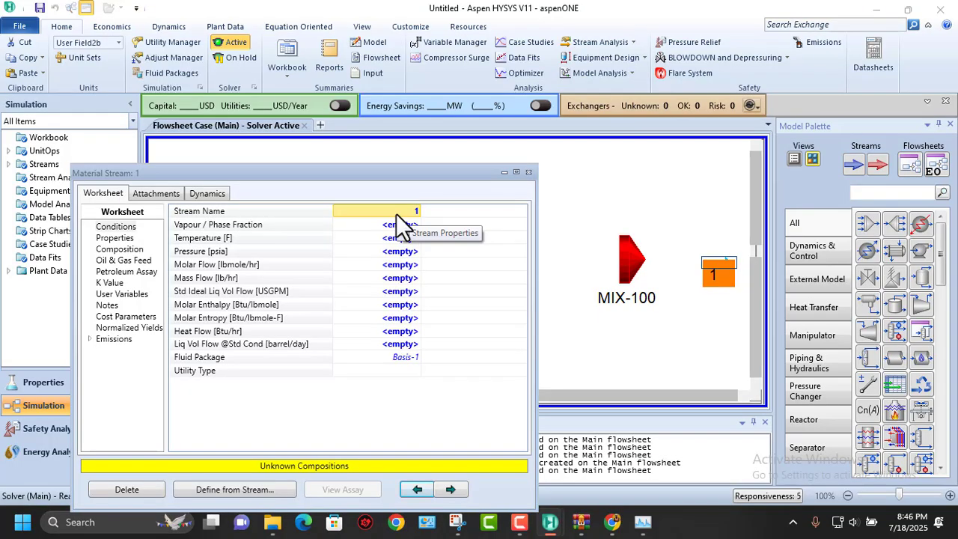
pyautogui.write('MI')
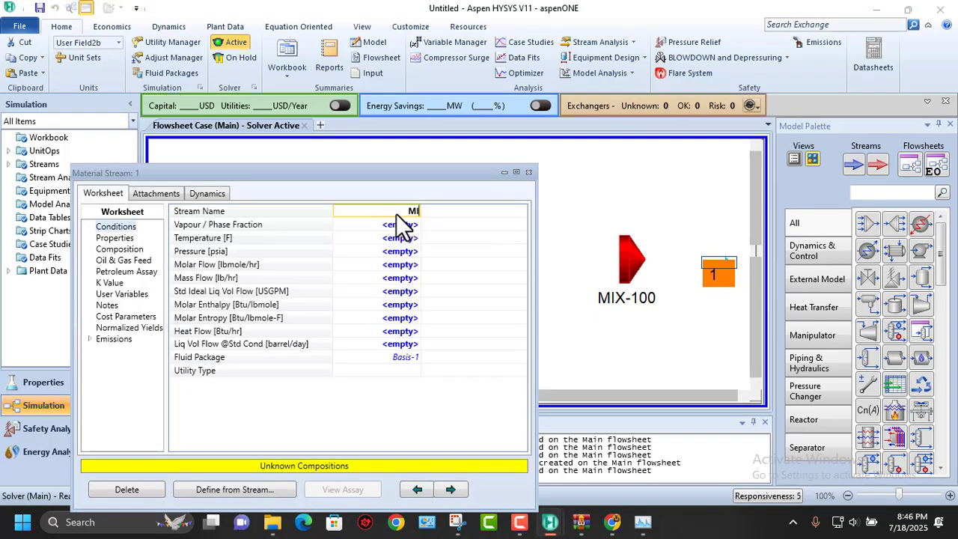
pyautogui.write('X-OUT')
pyautogui.press('Return')
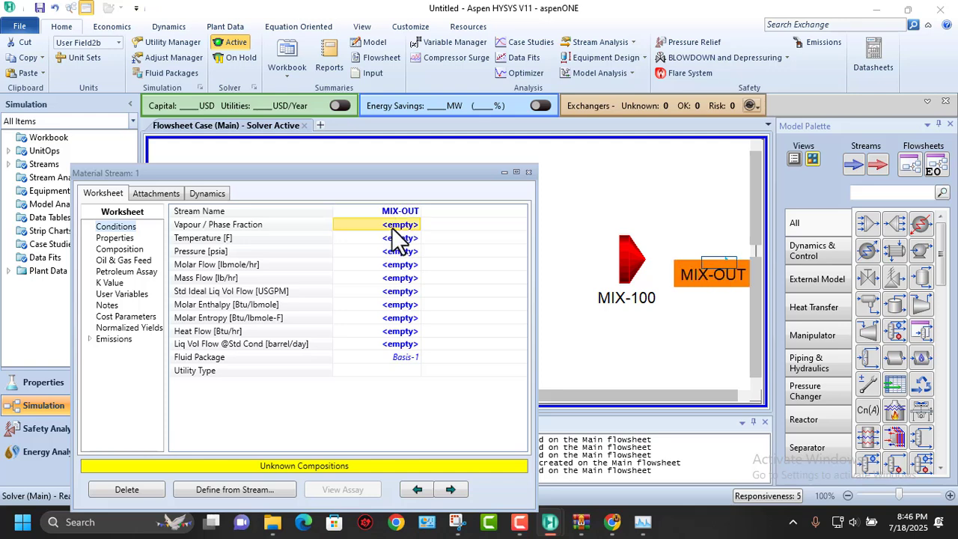
pyautogui.click(527, 172)
pyautogui.click(667, 320)
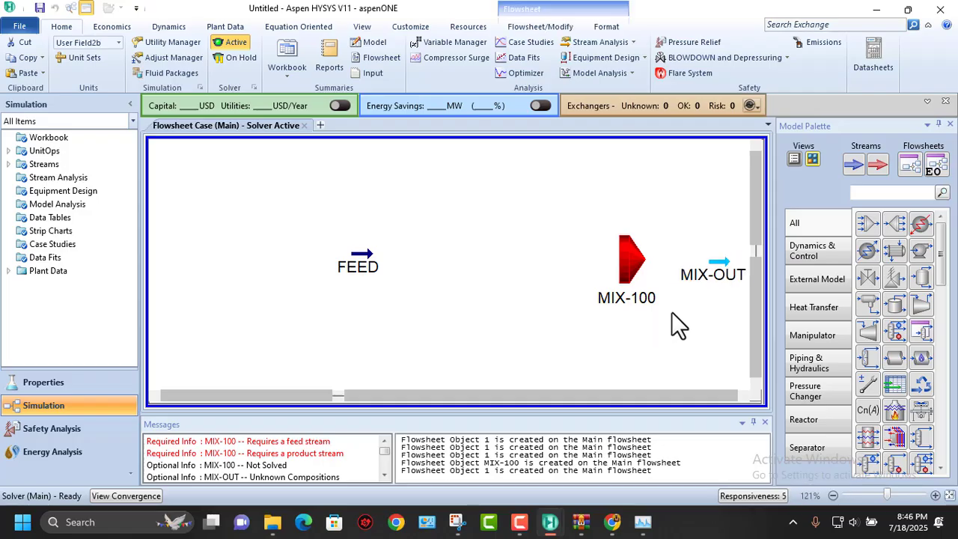
# Move the mixer closer to FEED and shift MIX-OUT slightly up to line up with the mixer
pyautogui.click(630, 261)
pyautogui.moveTo(631, 262); pyautogui.dragTo(553, 265)
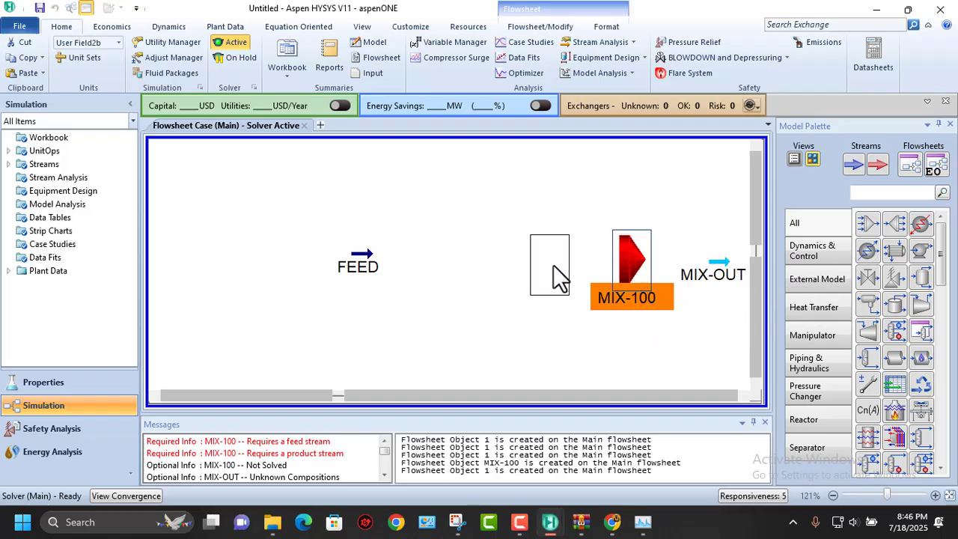
pyautogui.click(659, 238)
pyautogui.click(562, 277)
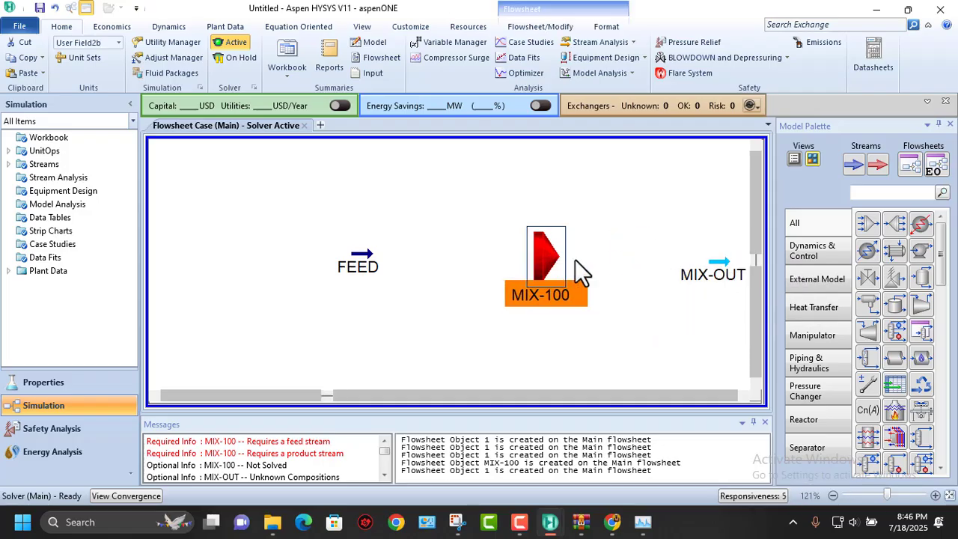
pyautogui.click(619, 255)
pyautogui.click(723, 266)
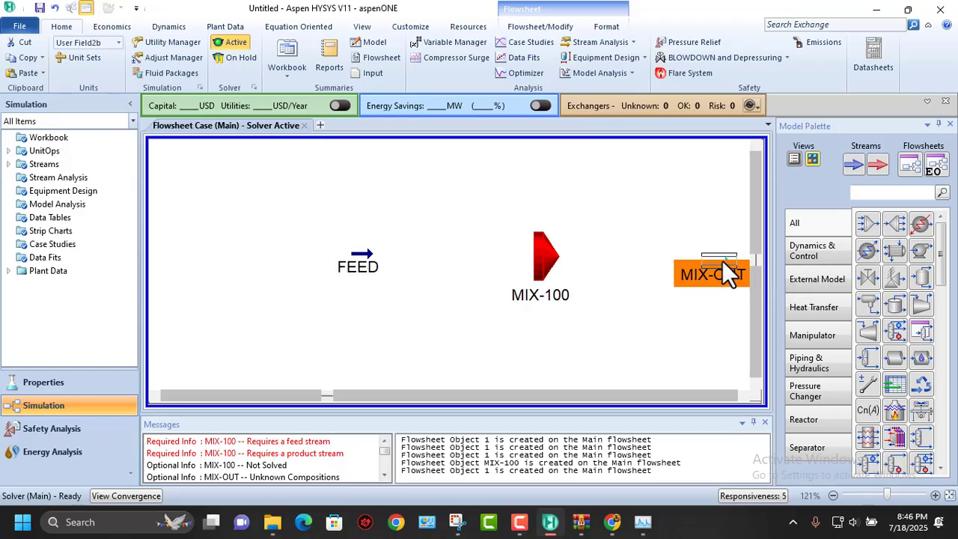
pyautogui.click(664, 243)
# Connect FEED as the inlet and MIX-OUT as the outlet of mixer MIX-100, and close its window
pyautogui.doubleClick(546, 259)
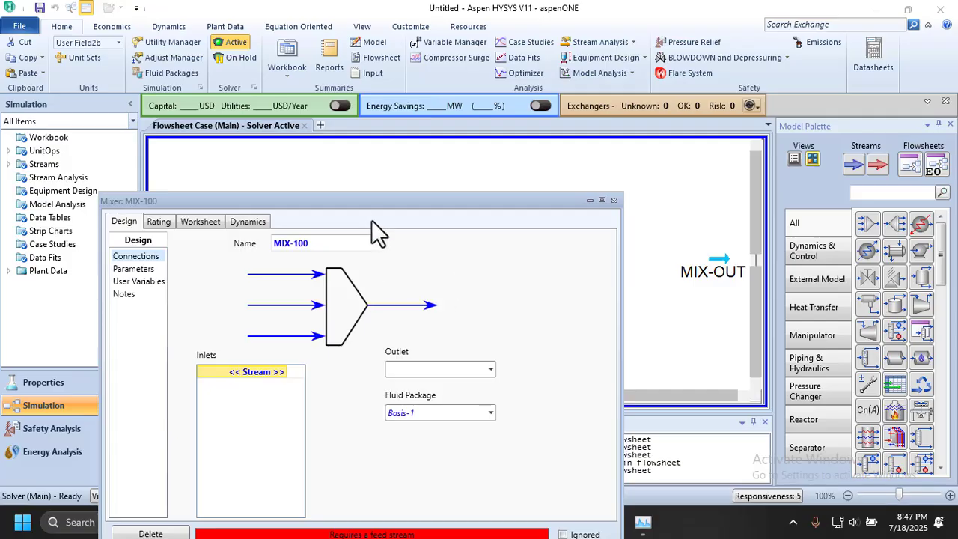
pyautogui.moveTo(375, 202); pyautogui.dragTo(472, 101)
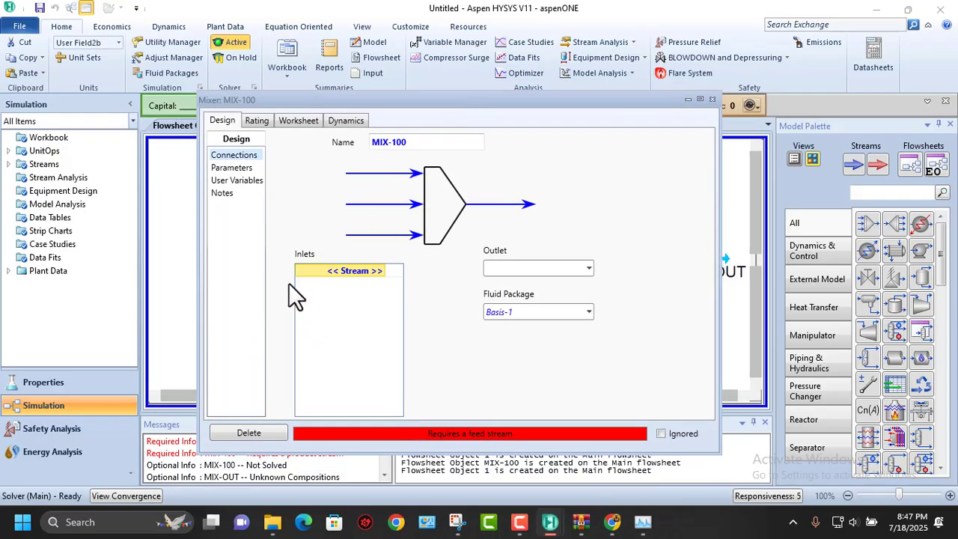
pyautogui.click(384, 269)
pyautogui.click(384, 270)
pyautogui.click(329, 288)
pyautogui.click(589, 268)
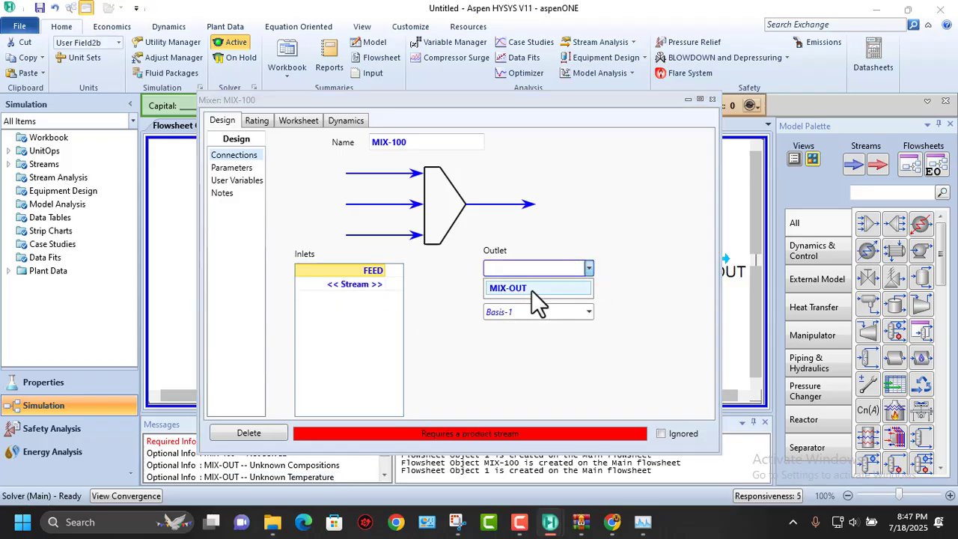
pyautogui.click(531, 290)
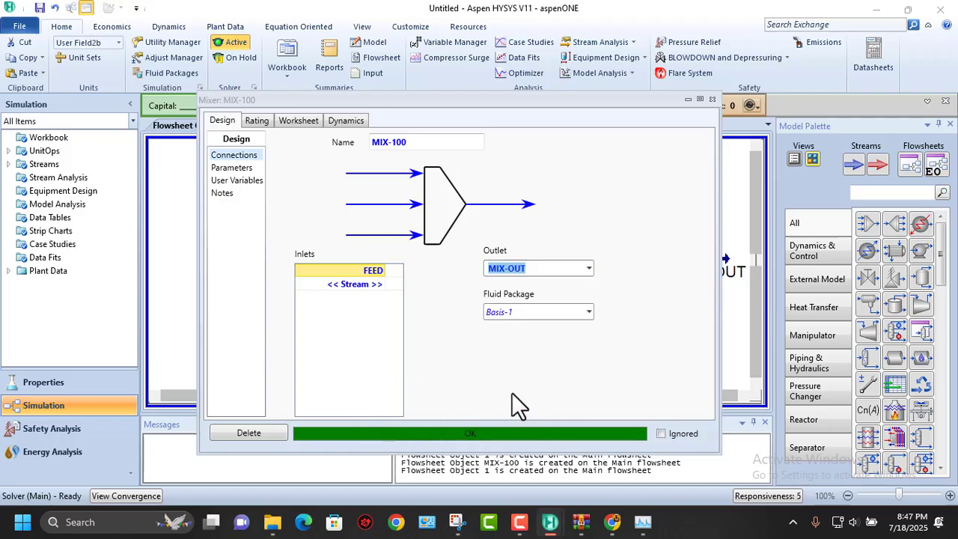
pyautogui.moveTo(474, 105); pyautogui.dragTo(467, 85)
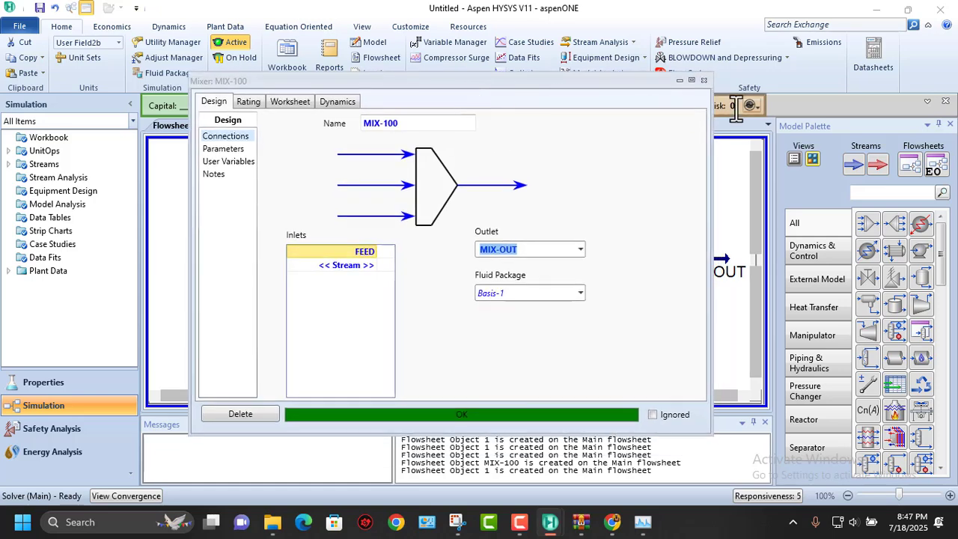
pyautogui.click(703, 80)
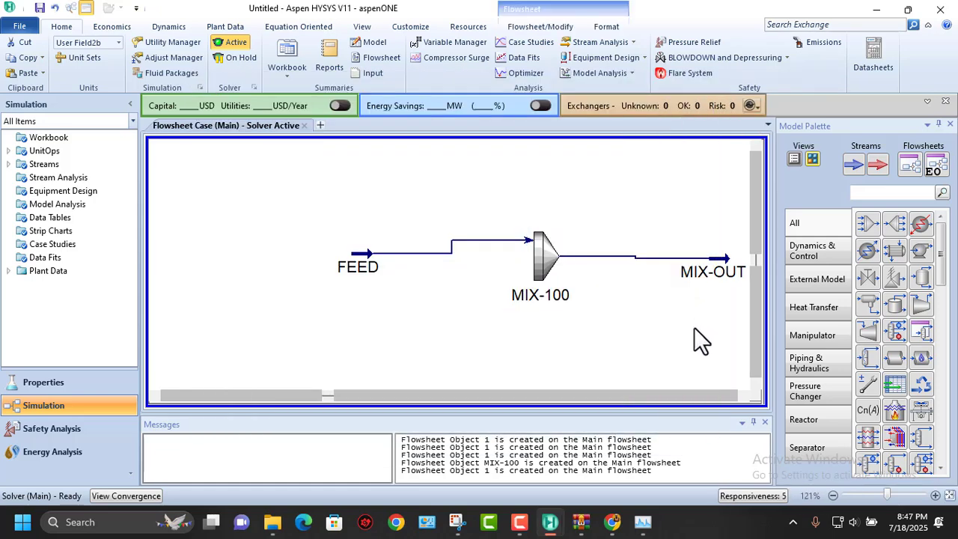
# Fit the flowsheet to the view and align MIX-OUT with the mixer's outlet to straighten the connecting line
pyautogui.click(949, 496)
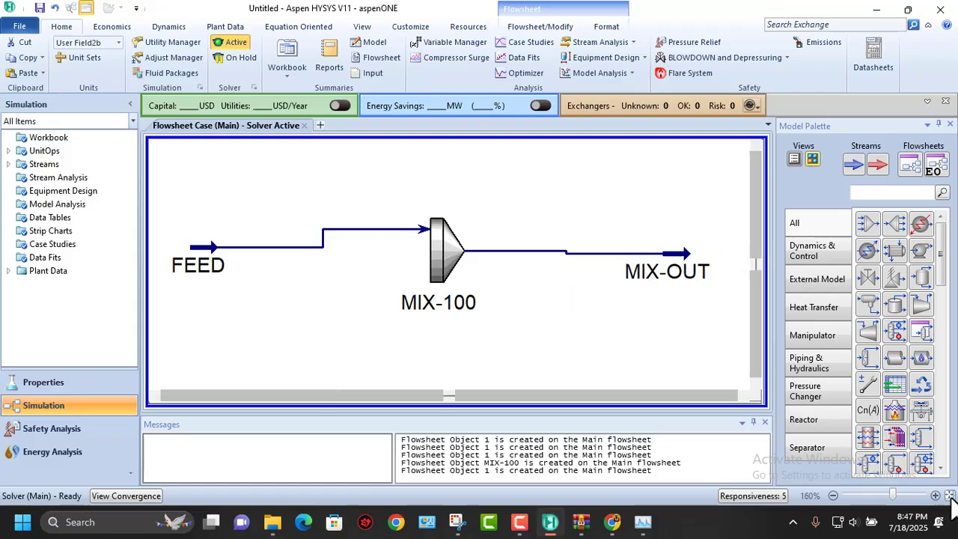
pyautogui.moveTo(683, 254)
pyautogui.mouseDown()
pyautogui.moveTo(682, 246)
pyautogui.moveTo(668, 265)
pyautogui.mouseUp()
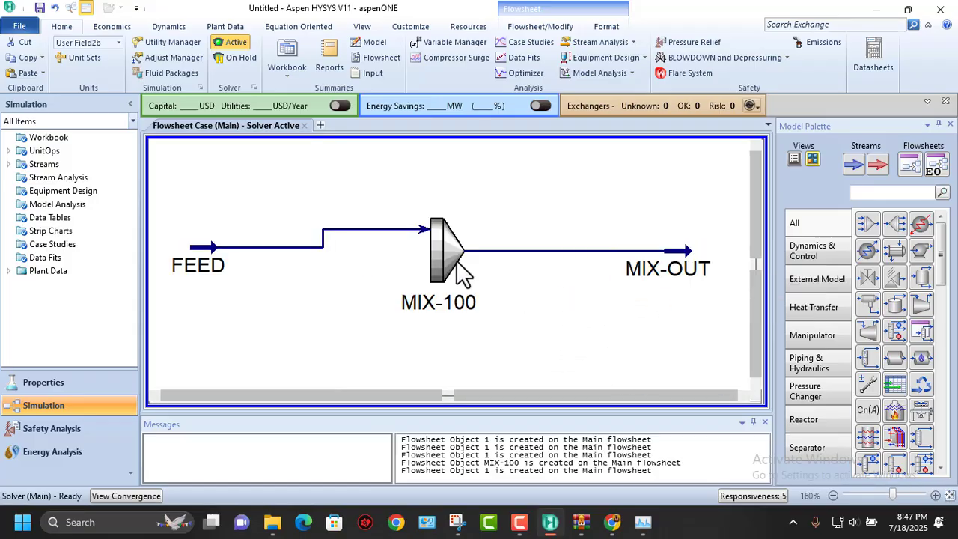
pyautogui.moveTo(867, 223); pyautogui.dragTo(573, 345)
pyautogui.moveTo(607, 312); pyautogui.dragTo(572, 328)
pyautogui.click(659, 319)
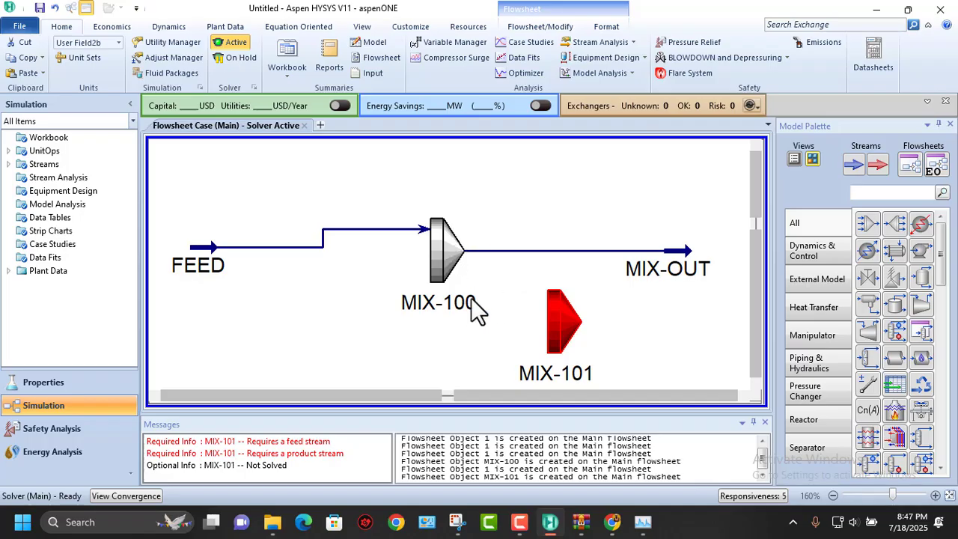
pyautogui.click(540, 318)
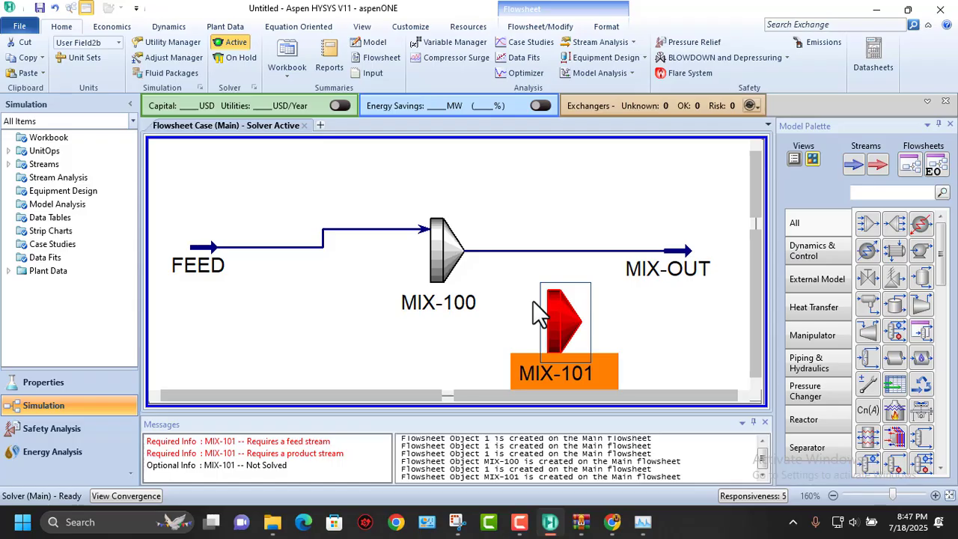
pyautogui.press('Delete')
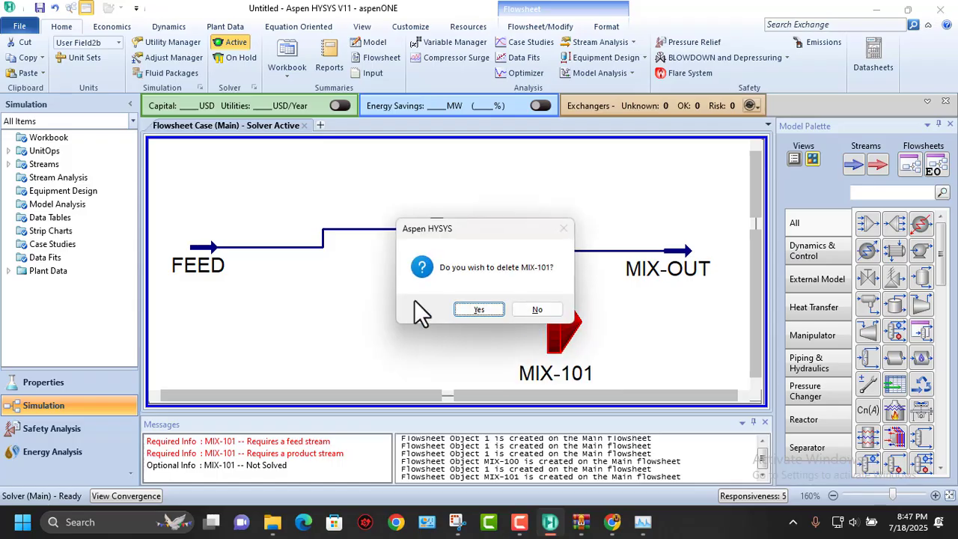
pyautogui.click(478, 309)
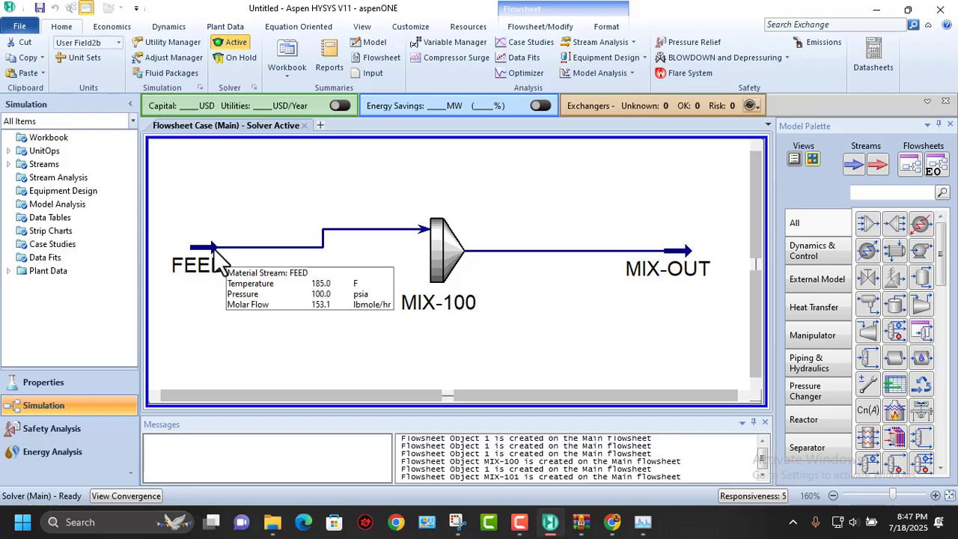
# Align FEED with the mixer's inlet to straighten the connecting line, and add a separator beyond MIX-OUT
pyautogui.moveTo(209, 236); pyautogui.dragTo(209, 233)
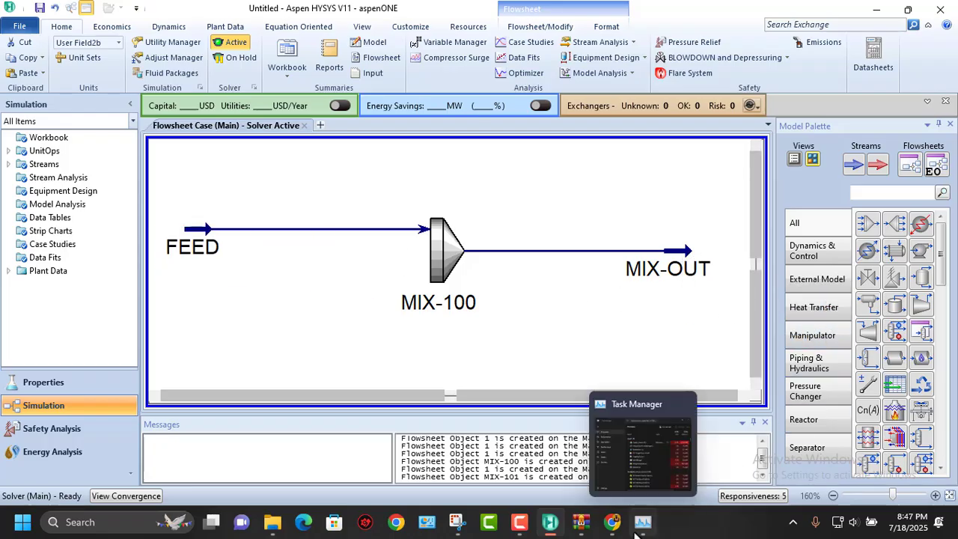
pyautogui.click(822, 446)
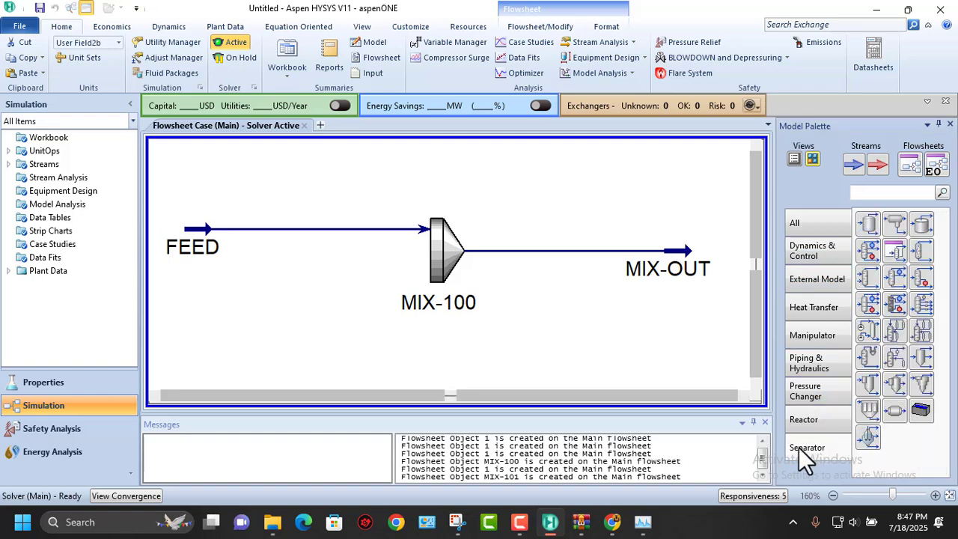
pyautogui.click(869, 223)
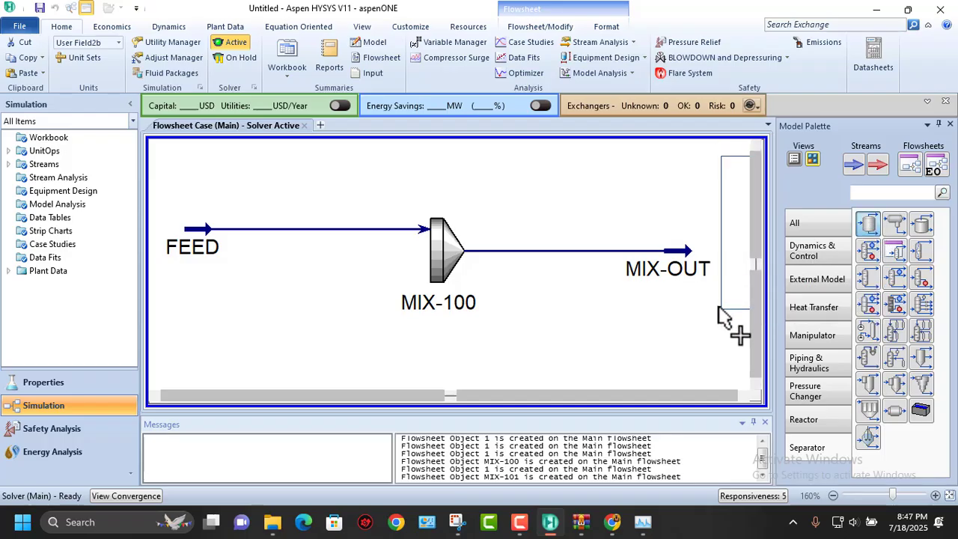
pyautogui.click(720, 308)
pyautogui.click(949, 496)
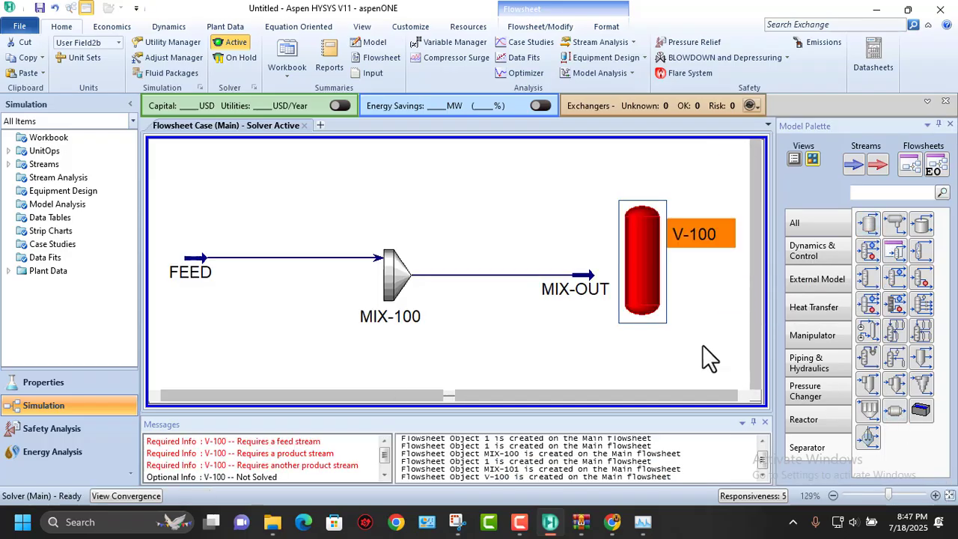
# Move separator V-100 farther away from MIX-OUT to leave room for the connecting line
pyautogui.moveTo(644, 275); pyautogui.dragTo(729, 271)
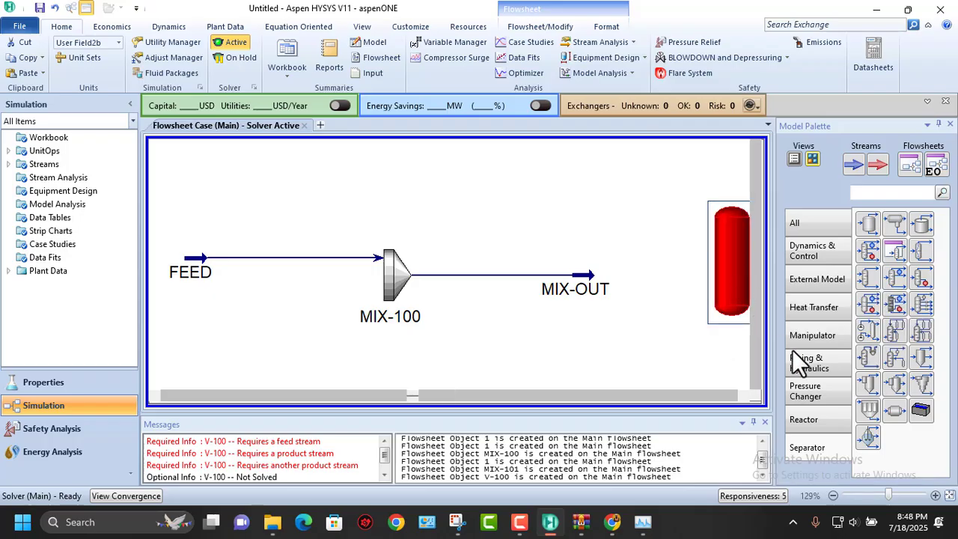
pyautogui.click(833, 495)
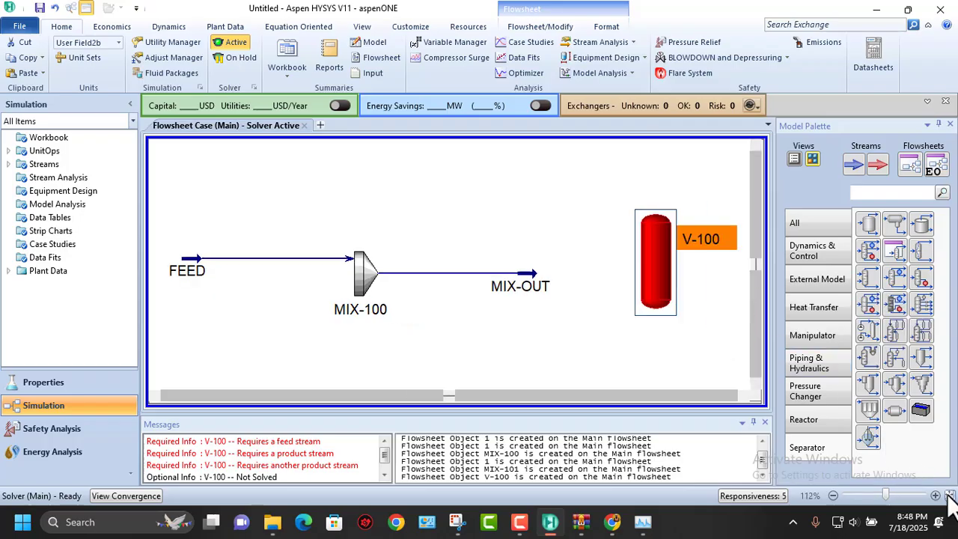
pyautogui.click(833, 496)
pyautogui.click(833, 495)
pyautogui.click(833, 495)
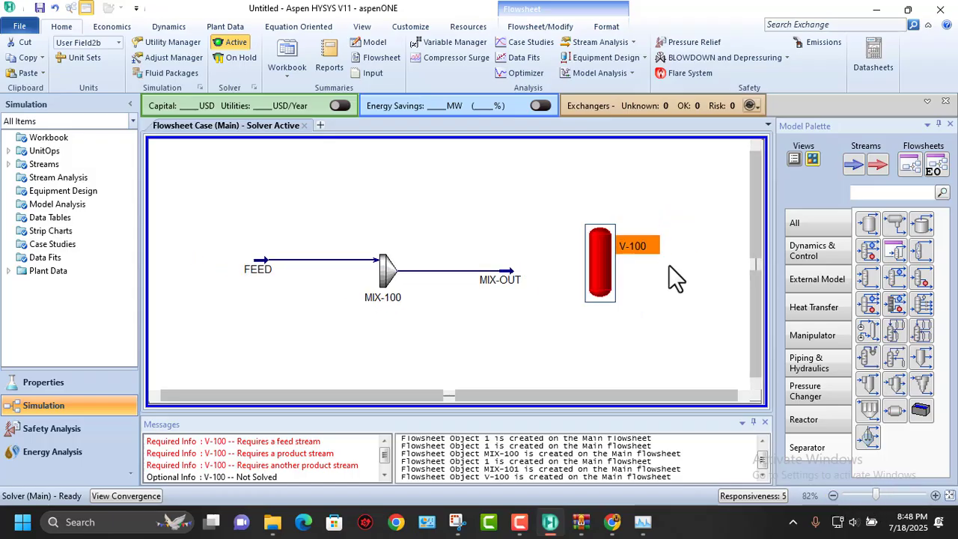
pyautogui.click(672, 274)
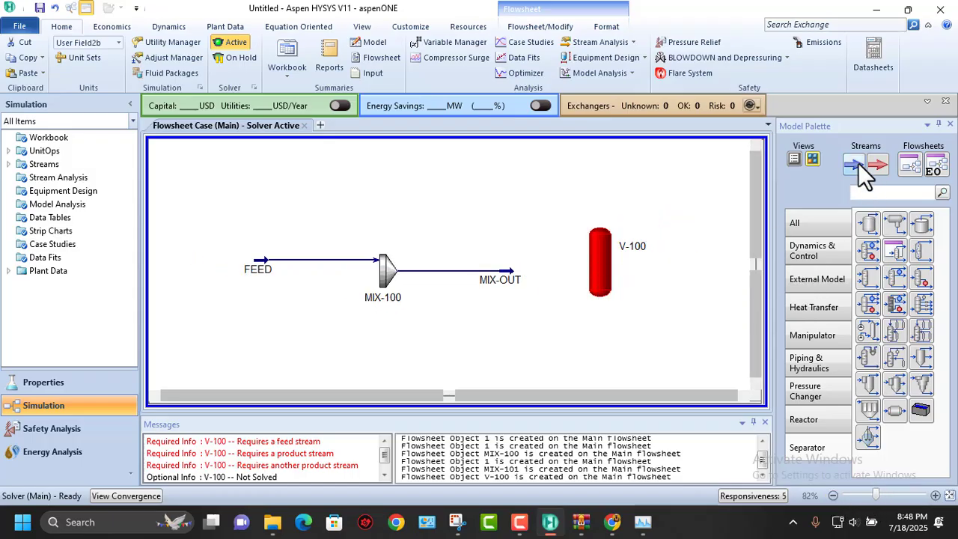
# Add one material stream above and one below the separator, and check the outlet labels in COURSE CONTENT A5.pdf
pyautogui.moveTo(858, 163); pyautogui.dragTo(638, 189)
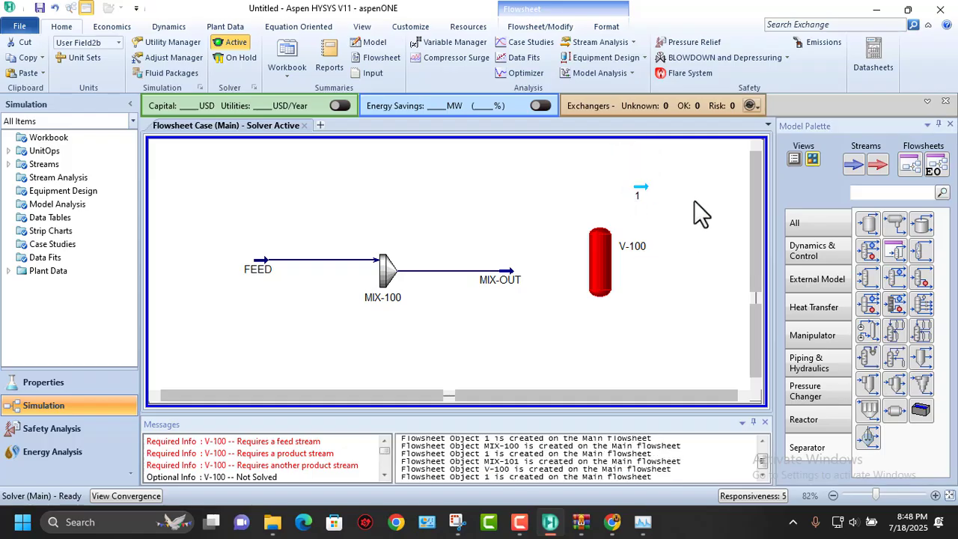
pyautogui.moveTo(857, 168); pyautogui.dragTo(650, 345)
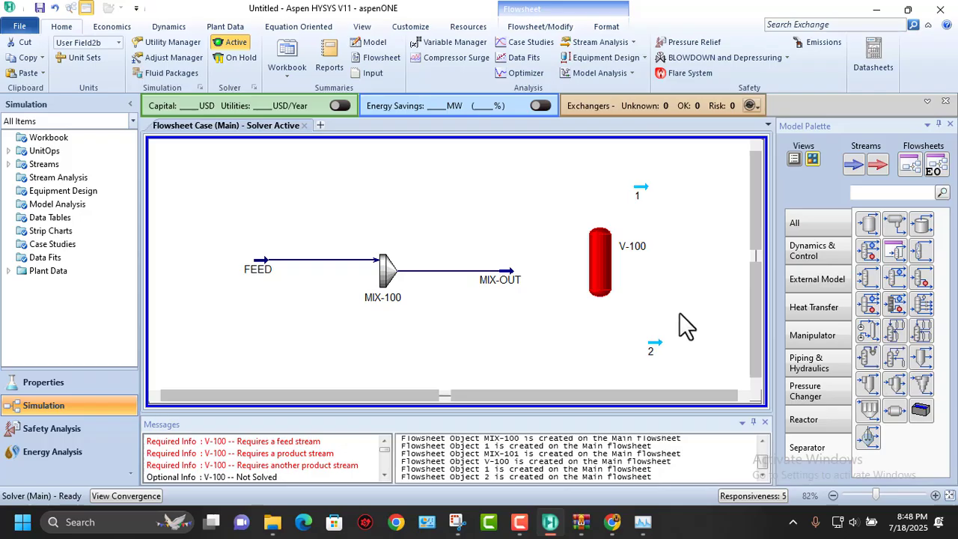
pyautogui.moveTo(612, 521)
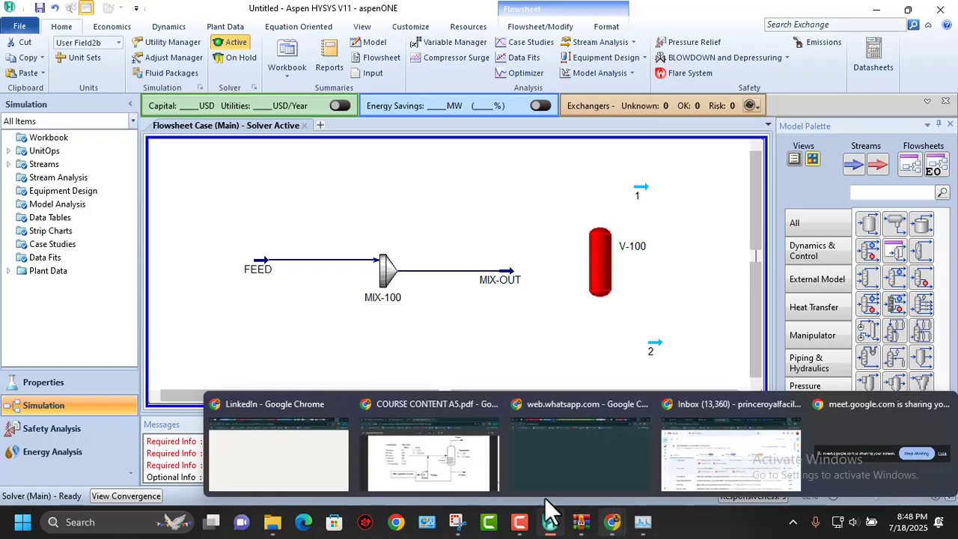
pyautogui.moveTo(444, 477)
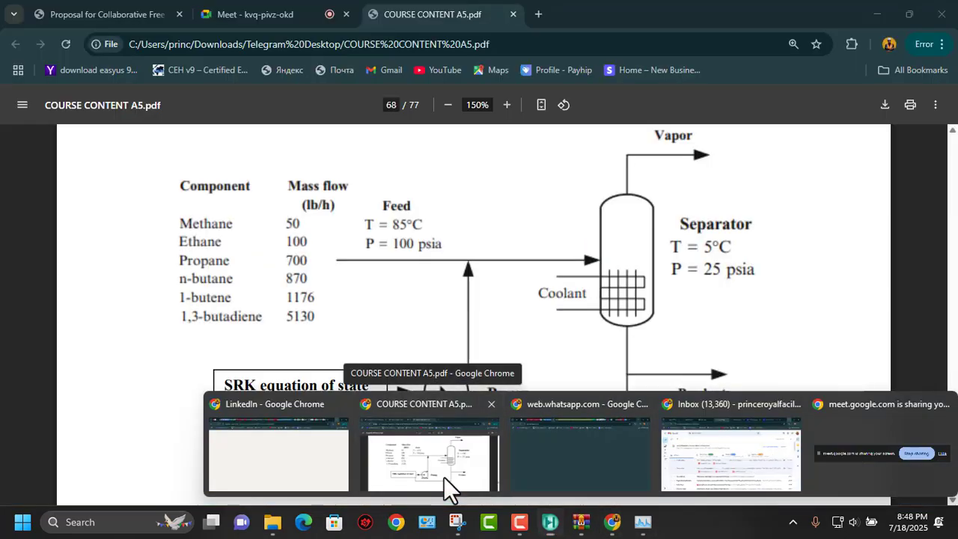
pyautogui.click(443, 477)
pyautogui.moveTo(610, 522)
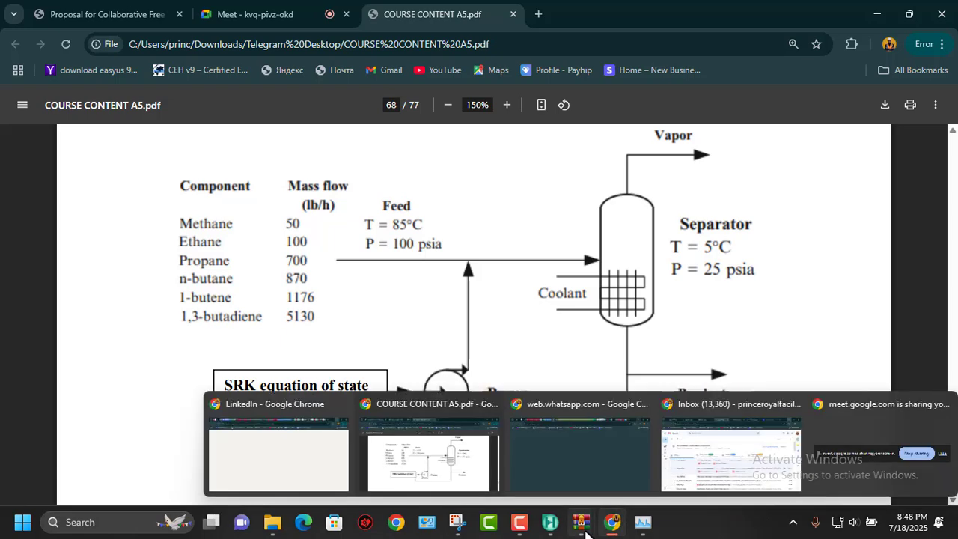
pyautogui.click(550, 521)
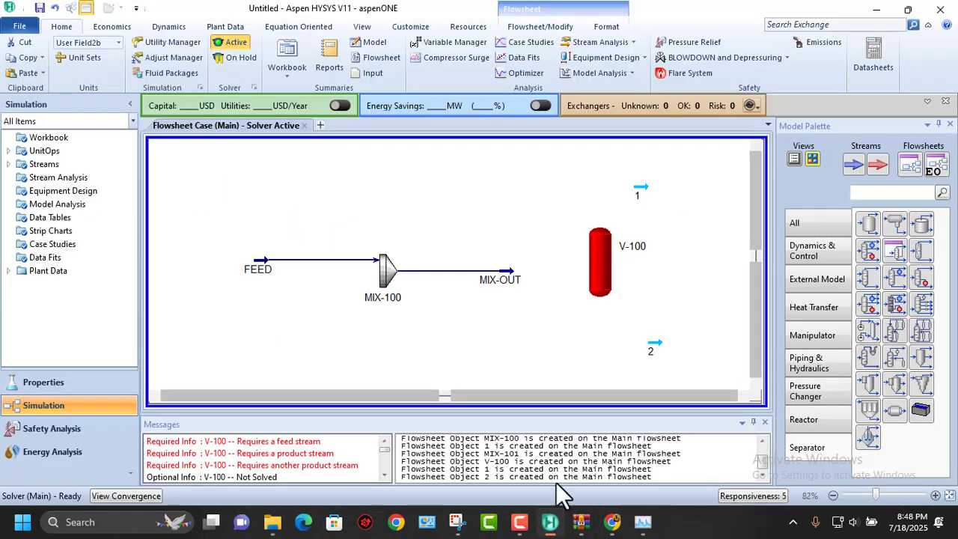
# Rename the material stream above the separator as VAPOUR and close its window
pyautogui.doubleClick(640, 188)
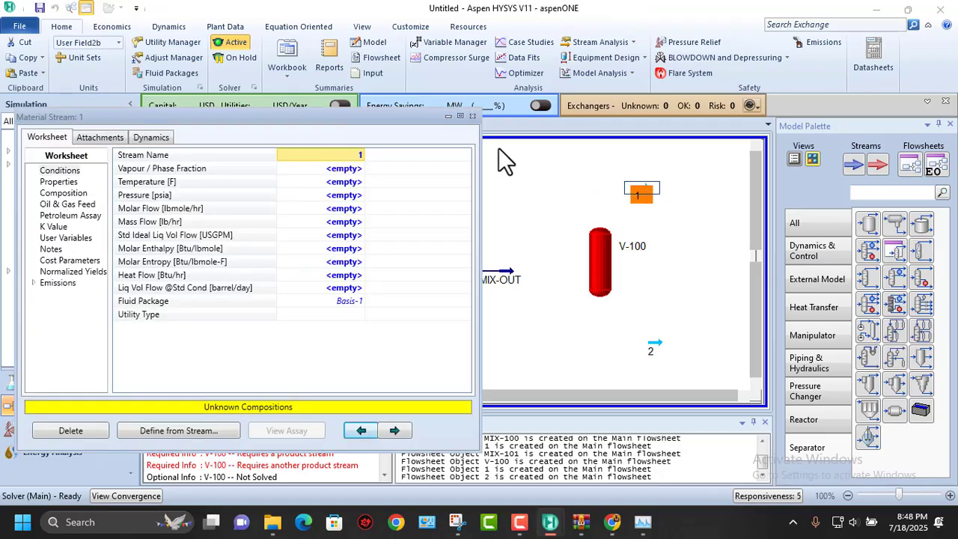
pyautogui.moveTo(348, 120); pyautogui.dragTo(503, 96)
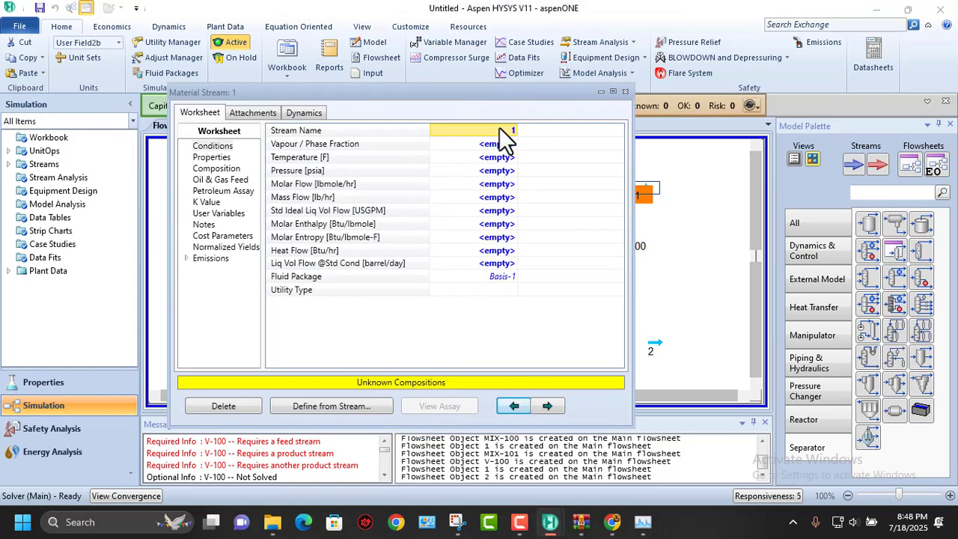
pyautogui.click(505, 134)
pyautogui.write('VAP')
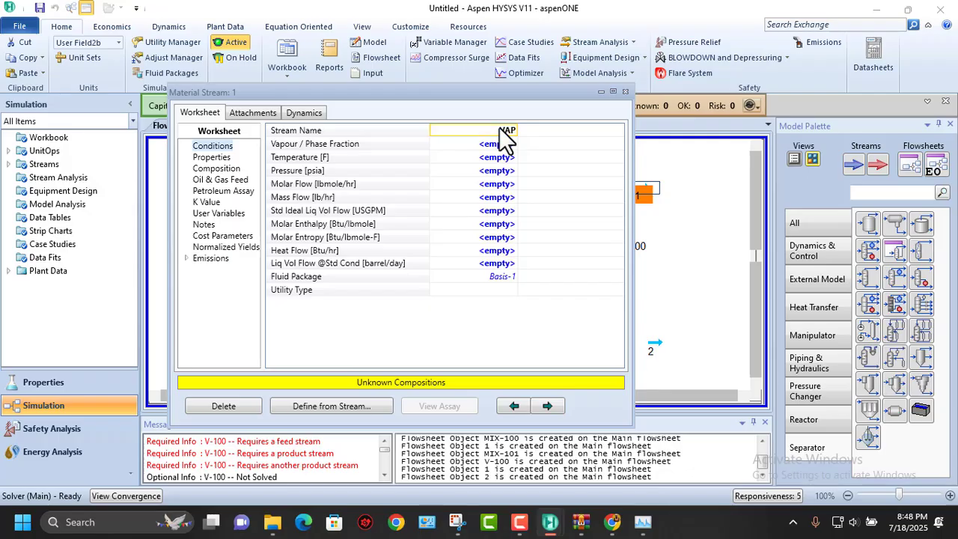
pyautogui.write('UR')
pyautogui.press('BackSpace')
pyautogui.write('R')
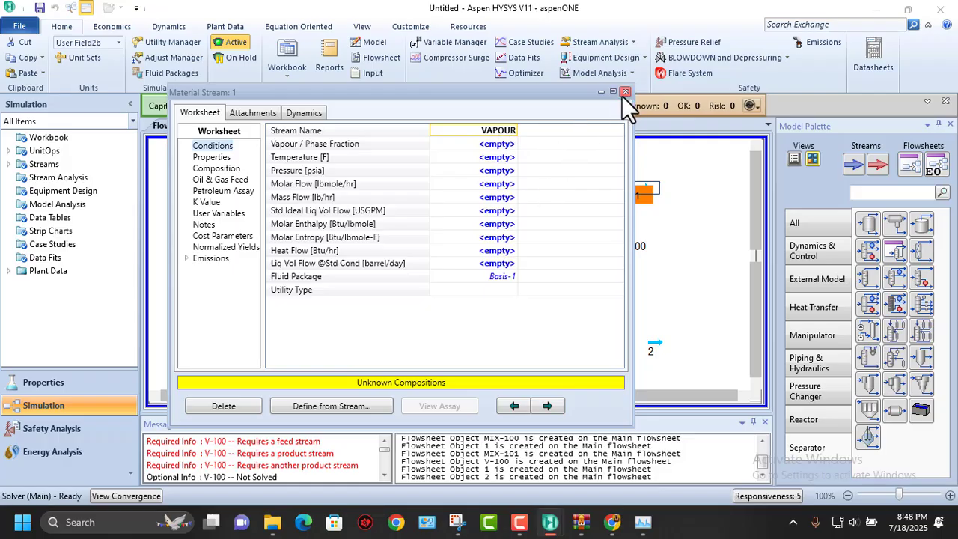
pyautogui.press('Return')
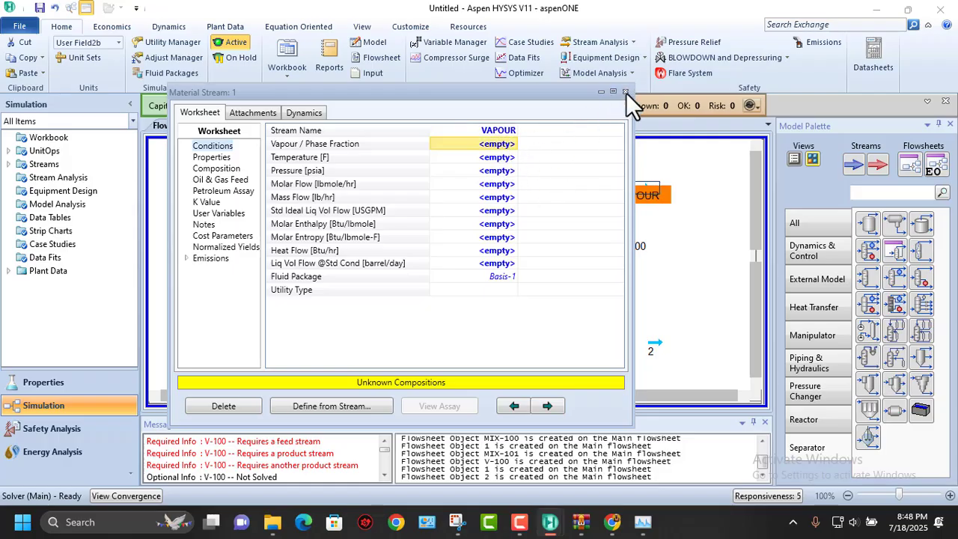
pyautogui.click(626, 92)
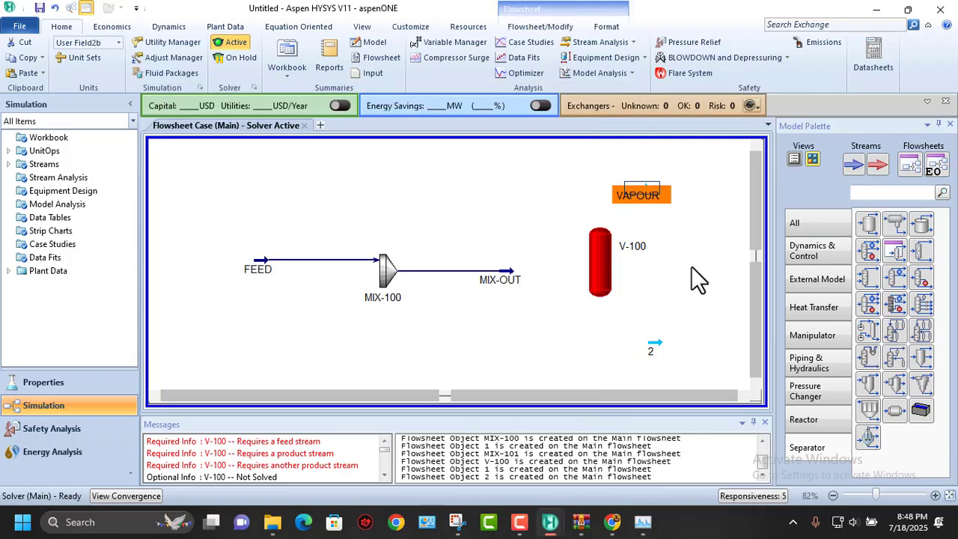
# Rename the material stream below the separator as PRODUCT and close its window
pyautogui.doubleClick(656, 344)
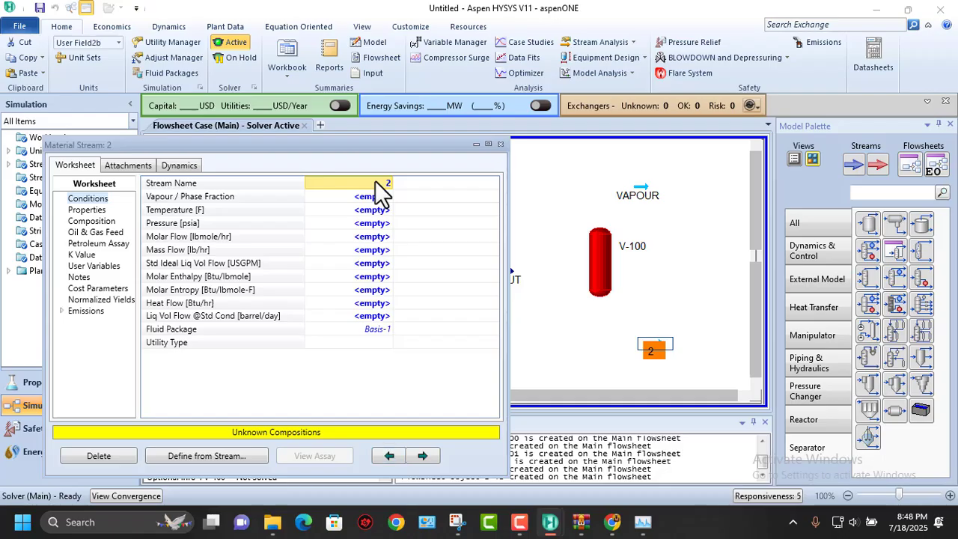
pyautogui.write('PRO')
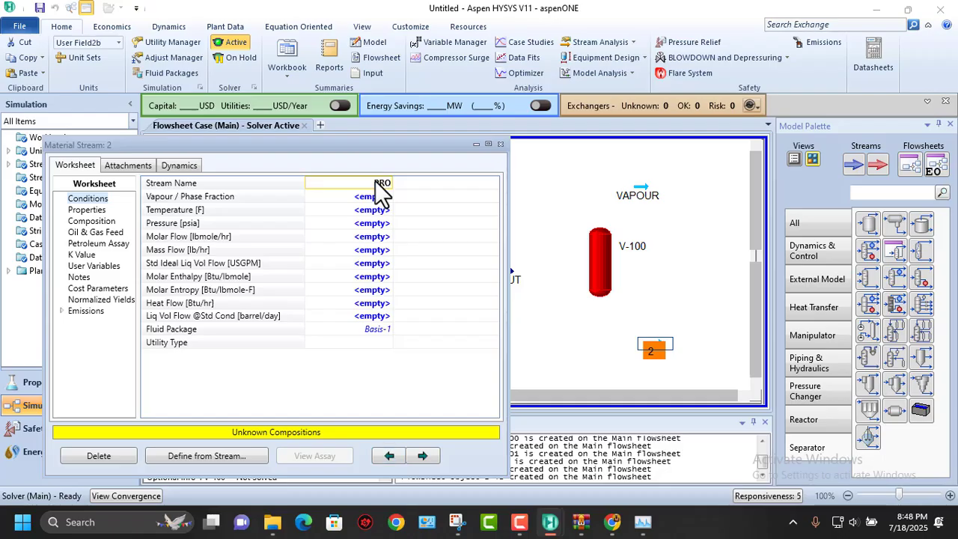
pyautogui.write('DUCT')
pyautogui.press('Return')
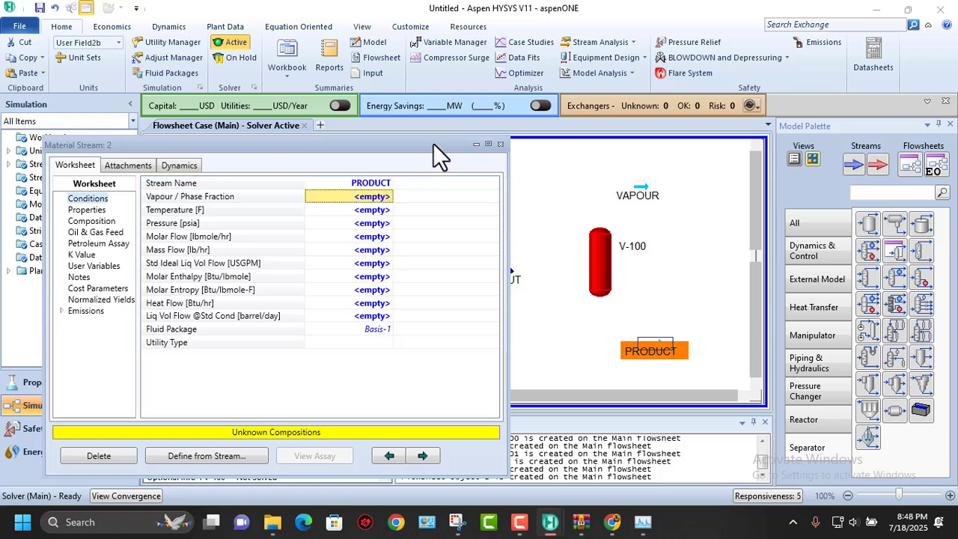
pyautogui.click(500, 144)
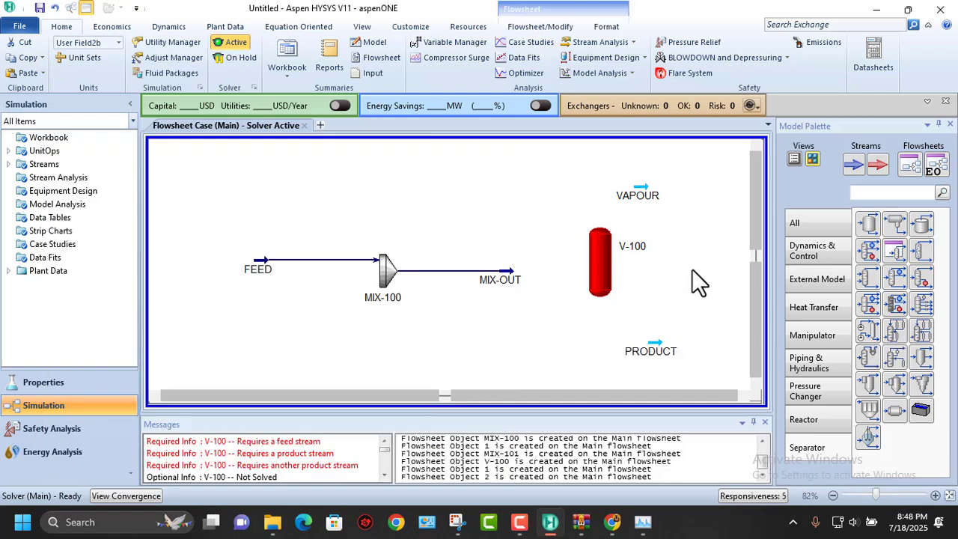
# Connect MIX-OUT as the inlet of separator V-100 and shift its window aside to reveal the flowsheet
pyautogui.doubleClick(601, 260)
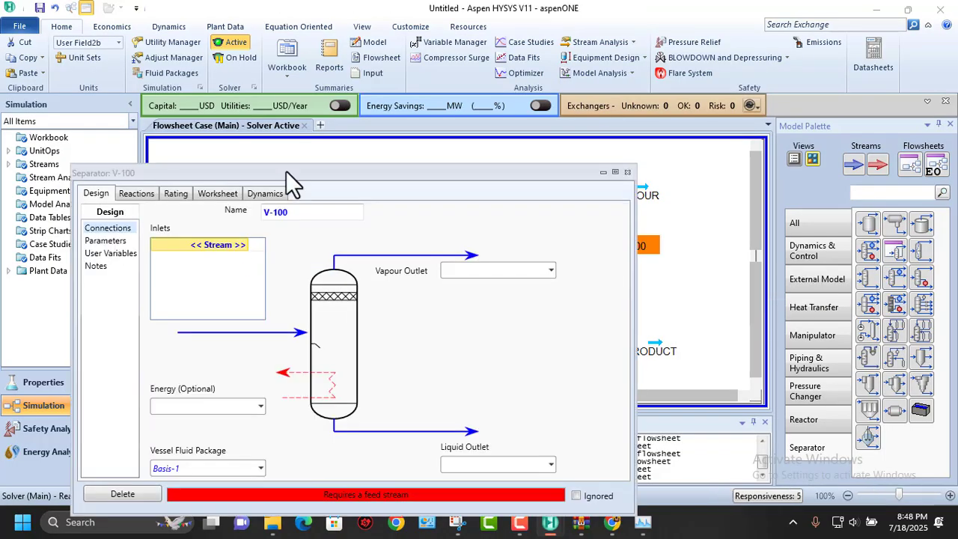
pyautogui.moveTo(347, 173); pyautogui.dragTo(528, 116)
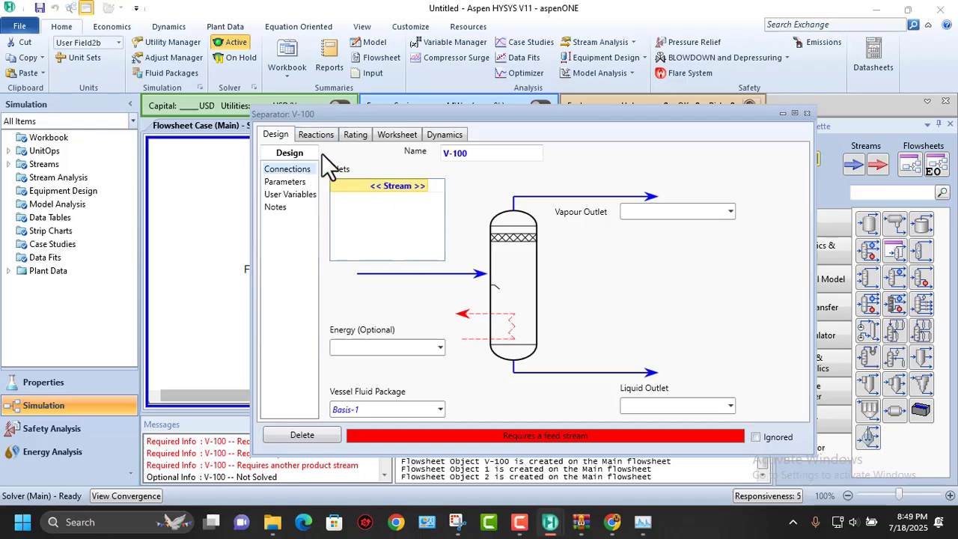
pyautogui.click(424, 185)
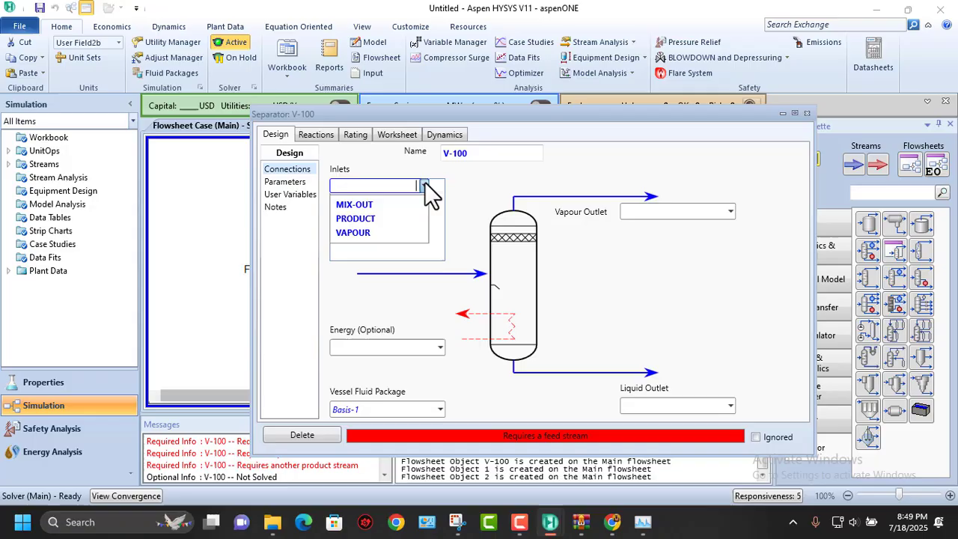
pyautogui.click(373, 205)
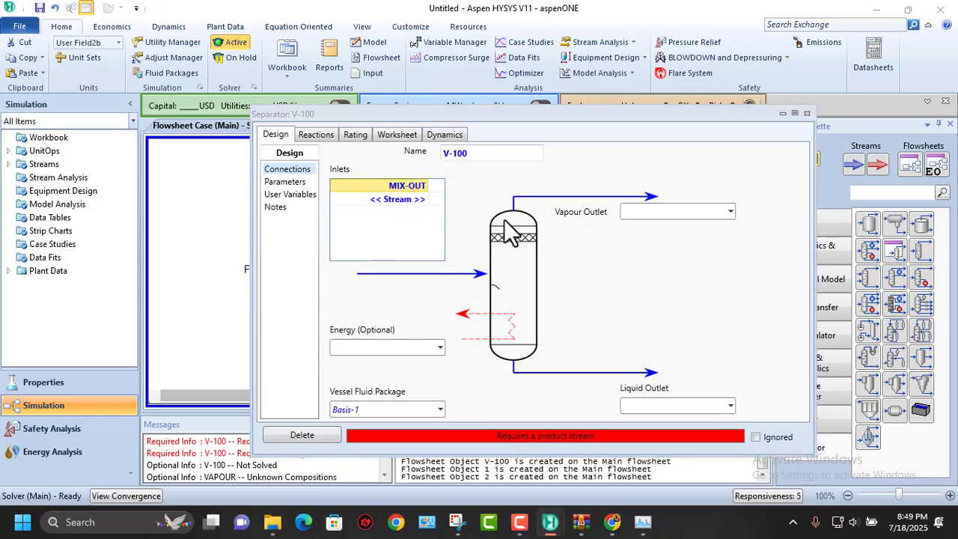
pyautogui.moveTo(535, 122); pyautogui.dragTo(544, 405)
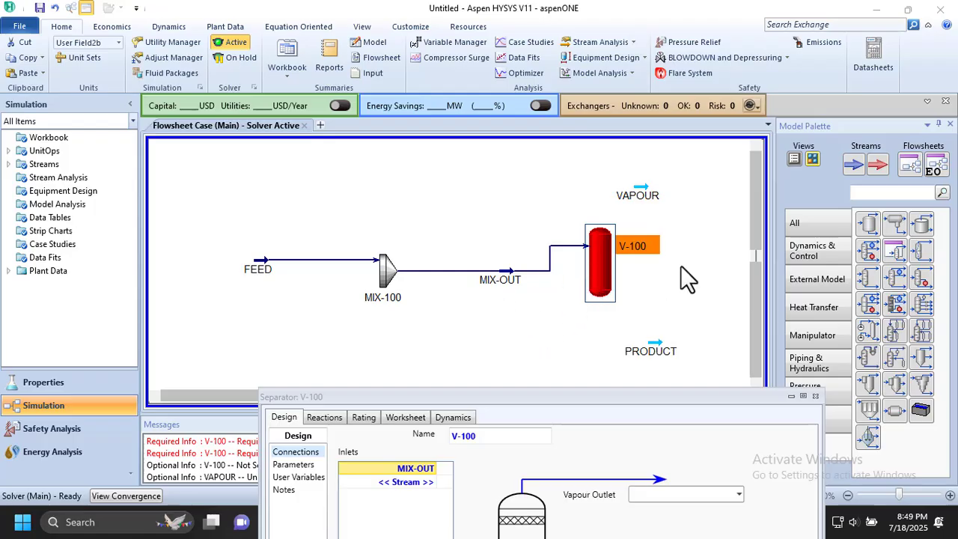
# Set VAPOUR as the vapour outlet and PRODUCT as the liquid outlet of separator V-100, and close its window
pyautogui.moveTo(555, 400); pyautogui.dragTo(505, 209)
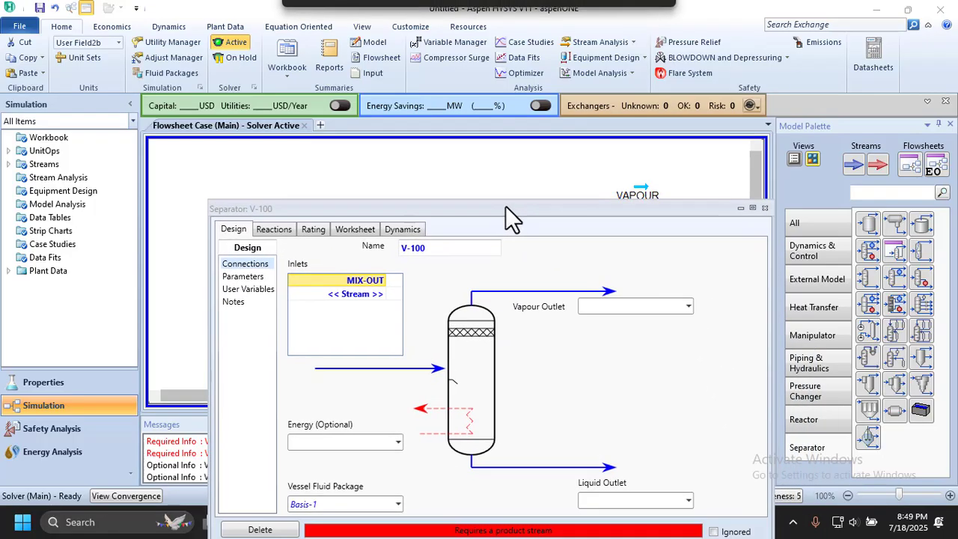
pyautogui.click(685, 306)
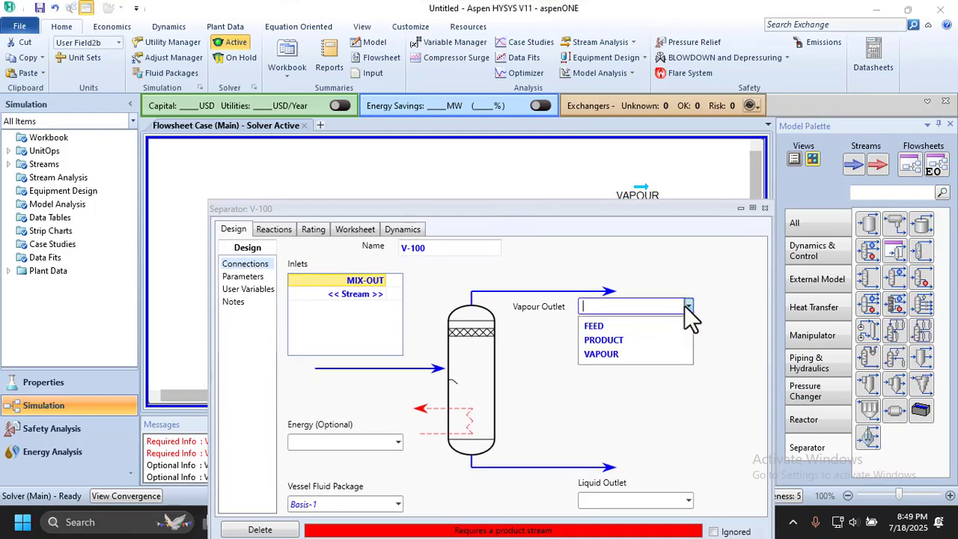
pyautogui.click(601, 354)
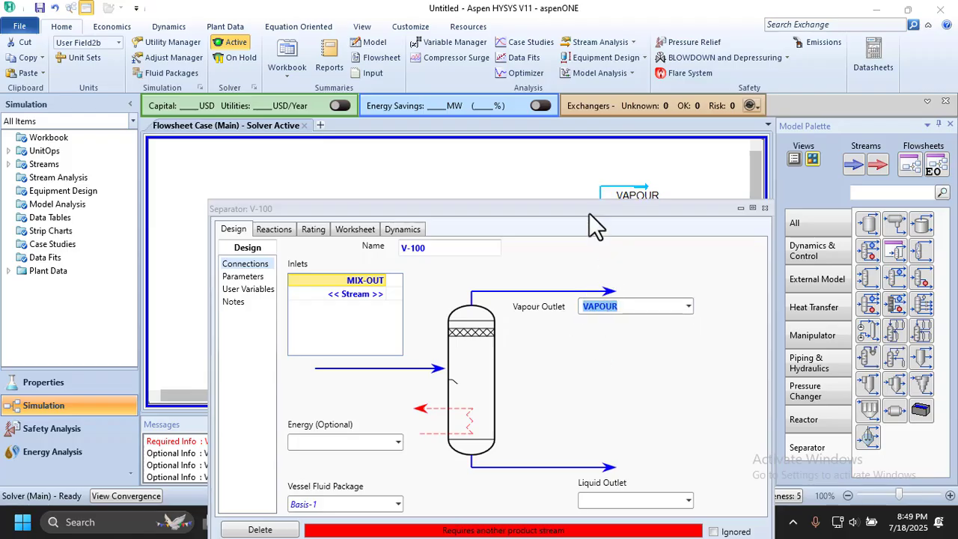
pyautogui.moveTo(590, 212); pyautogui.dragTo(518, 151)
pyautogui.click(617, 439)
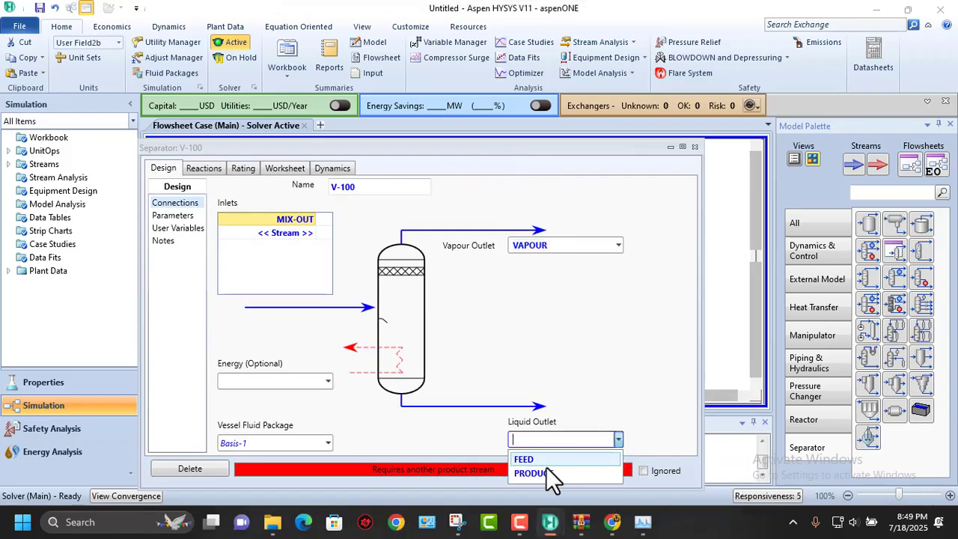
pyautogui.click(547, 468)
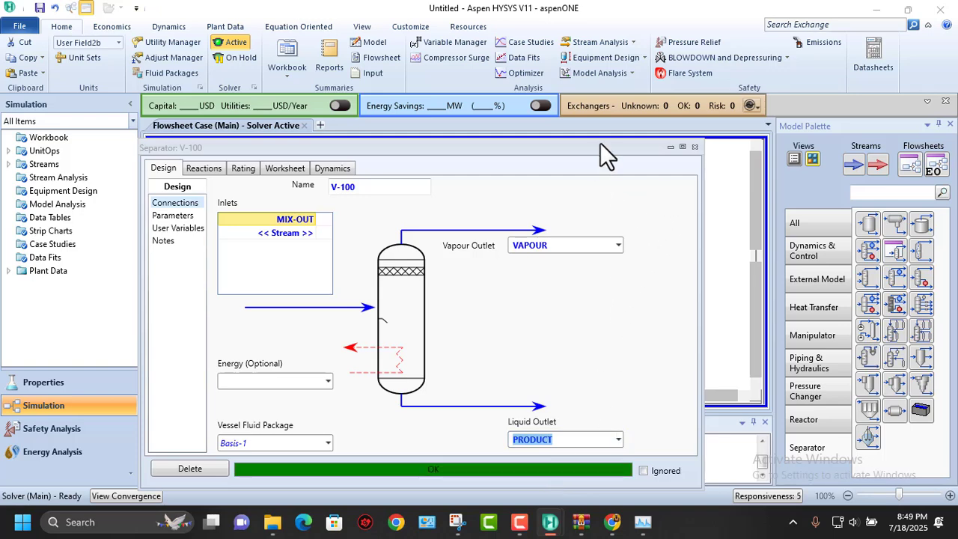
pyautogui.click(693, 148)
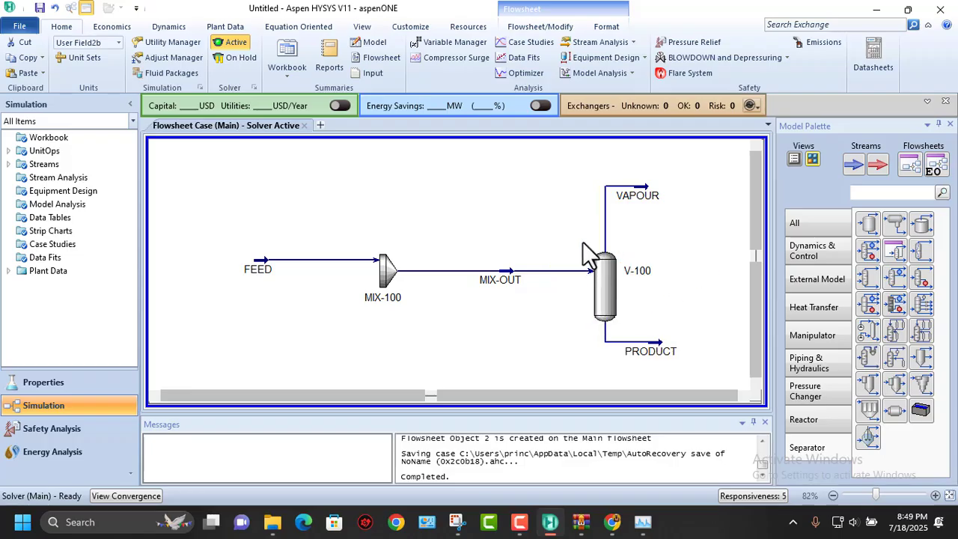
# Move the VAPOUR and PRODUCT streams slightly farther away from separator V-100 on the flowsheet
pyautogui.moveTo(640, 196); pyautogui.dragTo(655, 185)
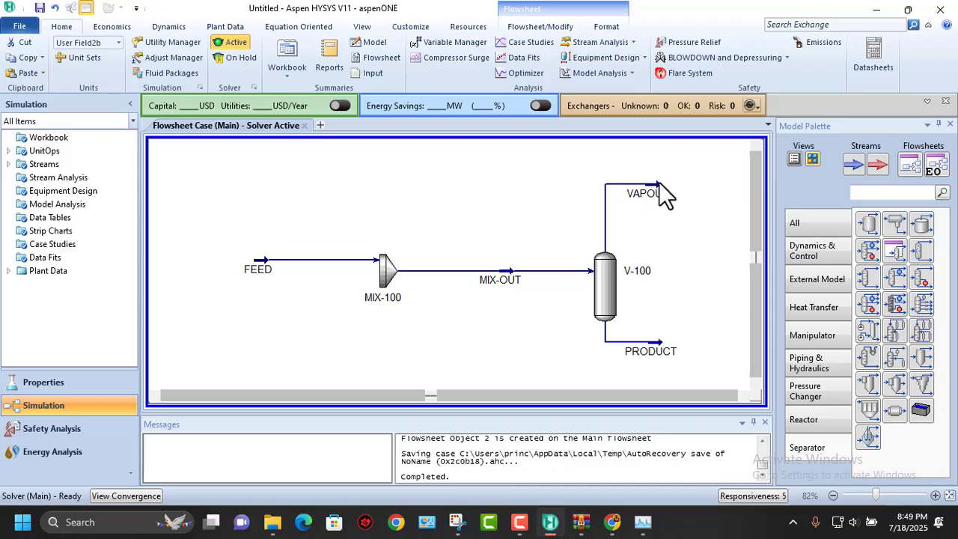
pyautogui.moveTo(659, 185)
pyautogui.click(832, 495)
pyautogui.click(833, 495)
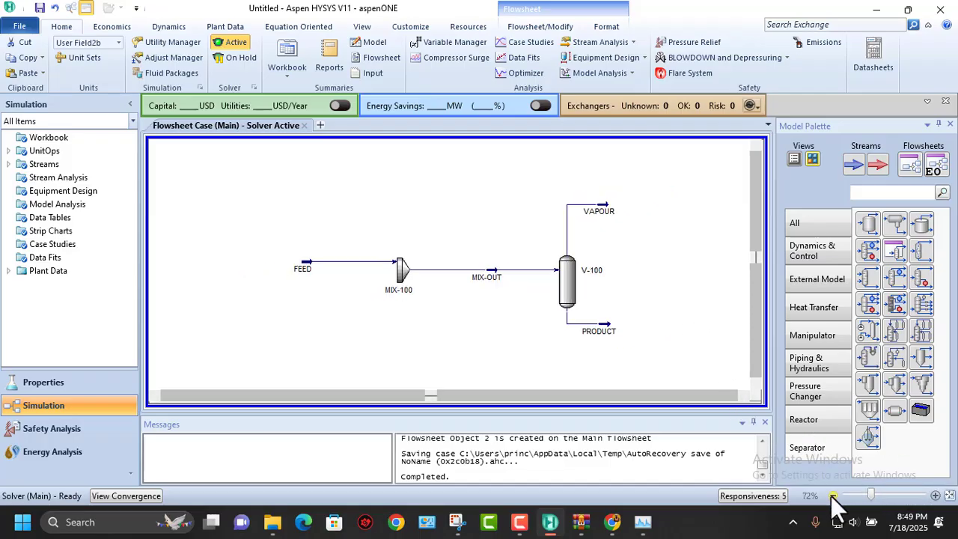
pyautogui.click(620, 331)
pyautogui.click(674, 304)
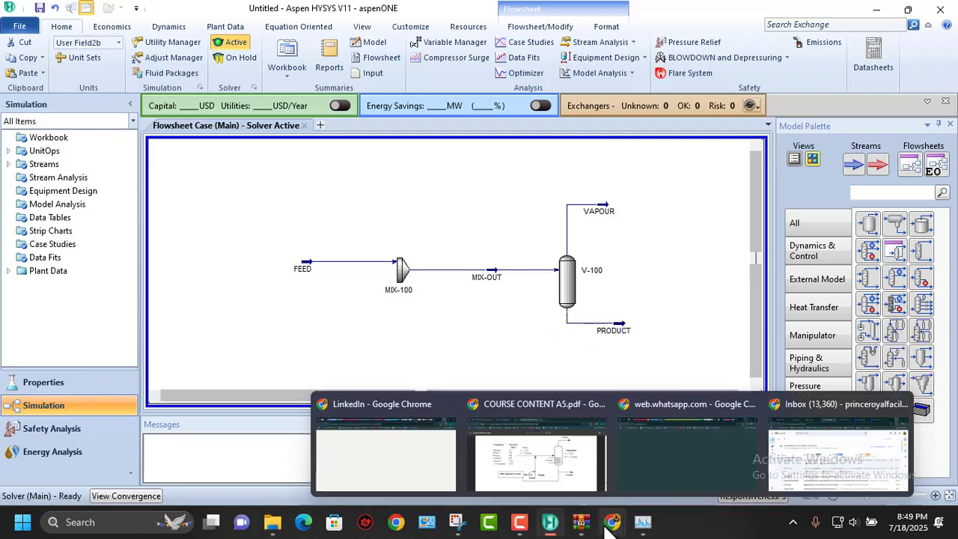
# Switch to COURSE CONTENT A5.pdf and examine the separator's liquid outlet and the pump recycle line against the HYSYS flowsheet
pyautogui.moveTo(569, 524)
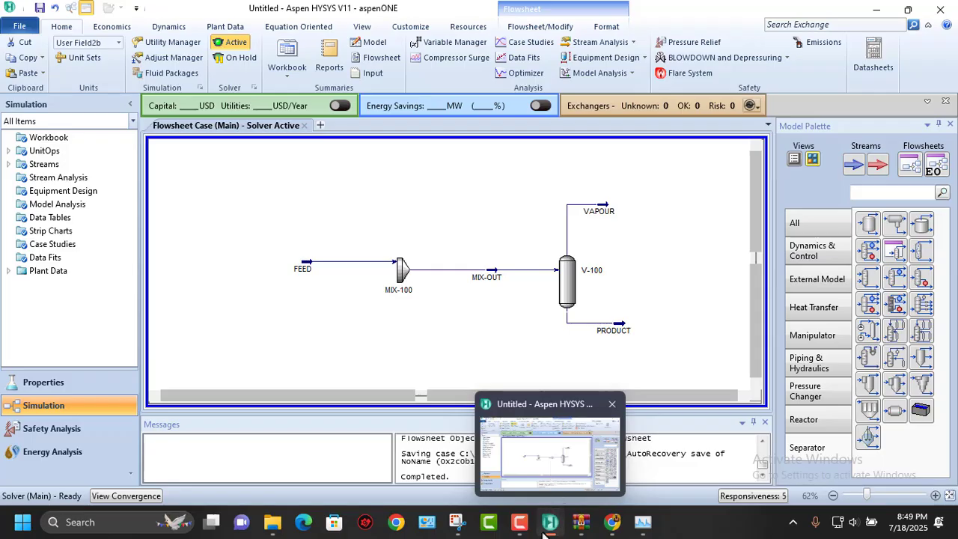
pyautogui.moveTo(606, 522)
pyautogui.click(557, 464)
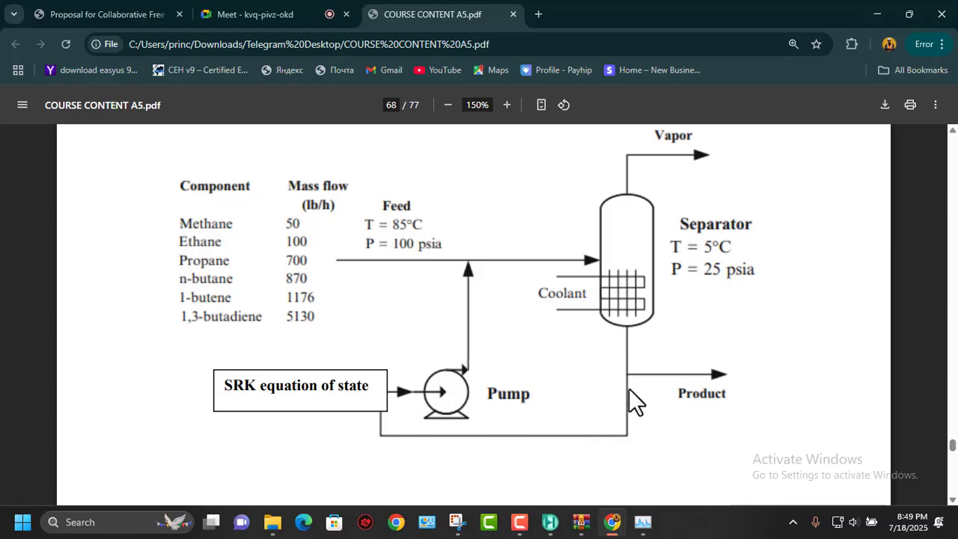
pyautogui.click(880, 14)
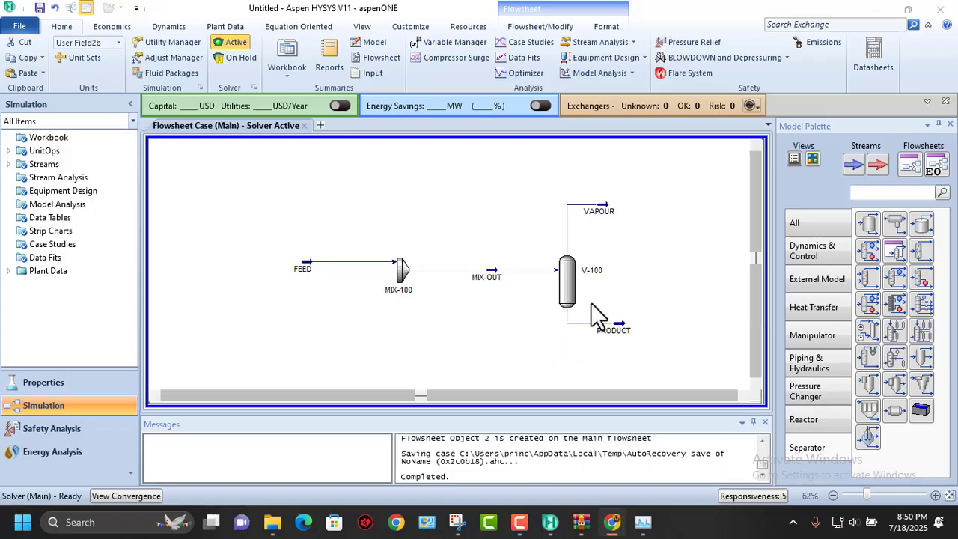
pyautogui.moveTo(564, 327); pyautogui.dragTo(522, 340)
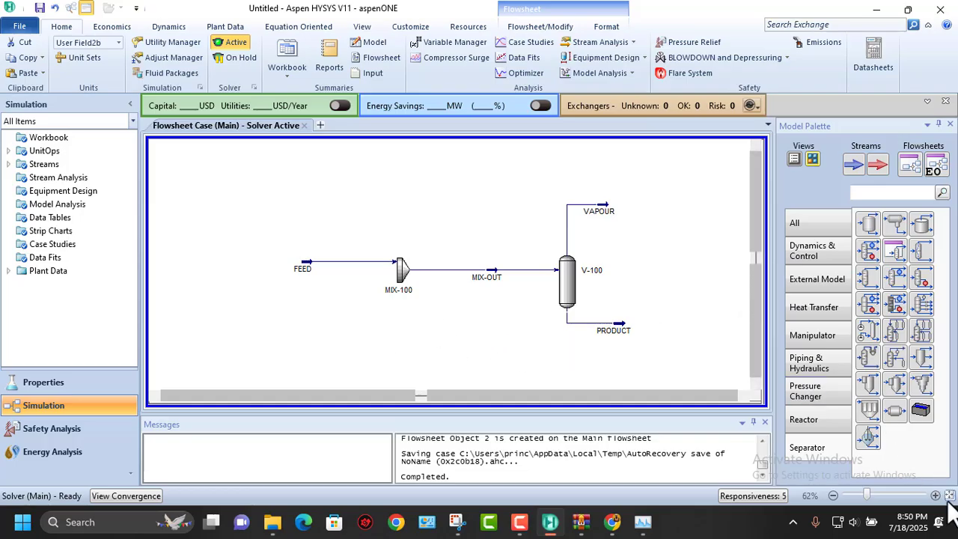
pyautogui.moveTo(612, 522)
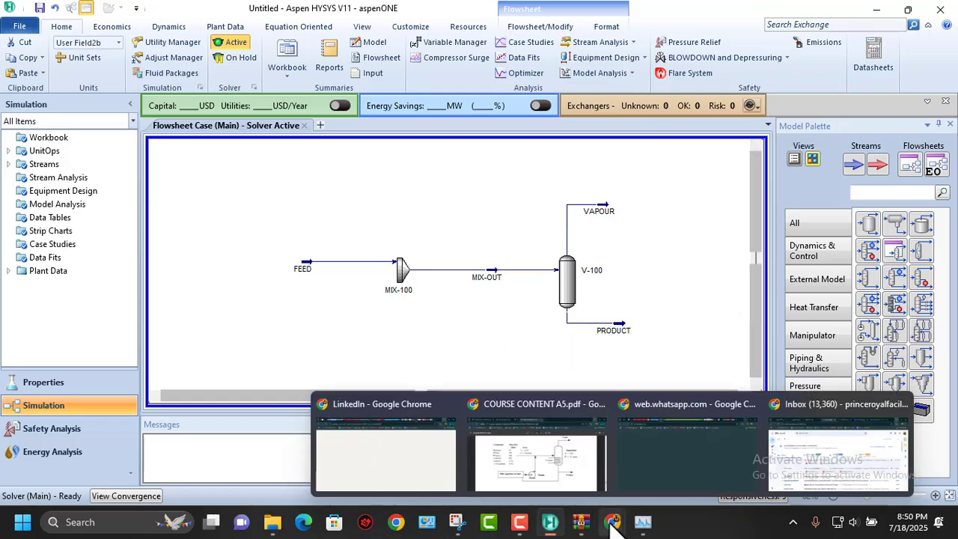
pyautogui.click(567, 469)
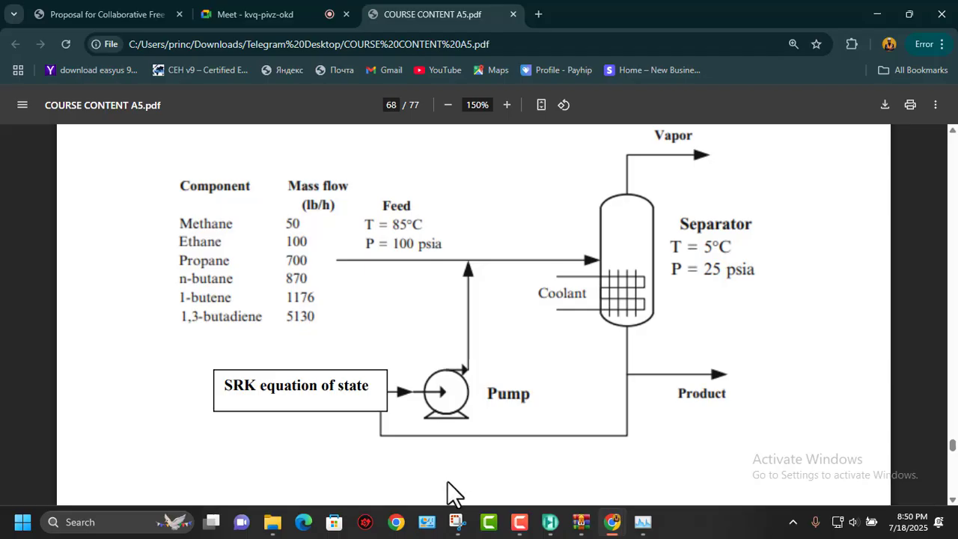
# Switch to the Google Meet call and reload its disconnected page
pyautogui.click(321, 12)
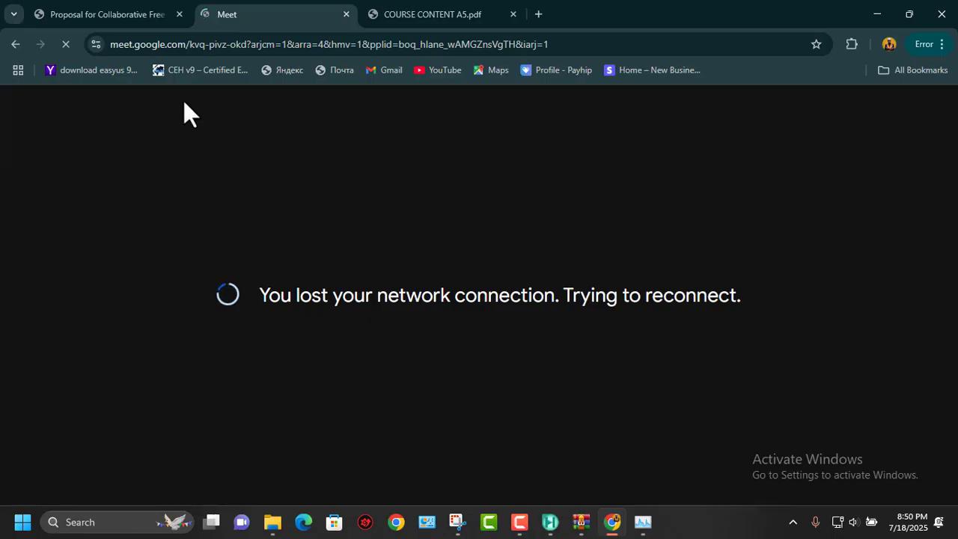
pyautogui.rightClick(241, 13)
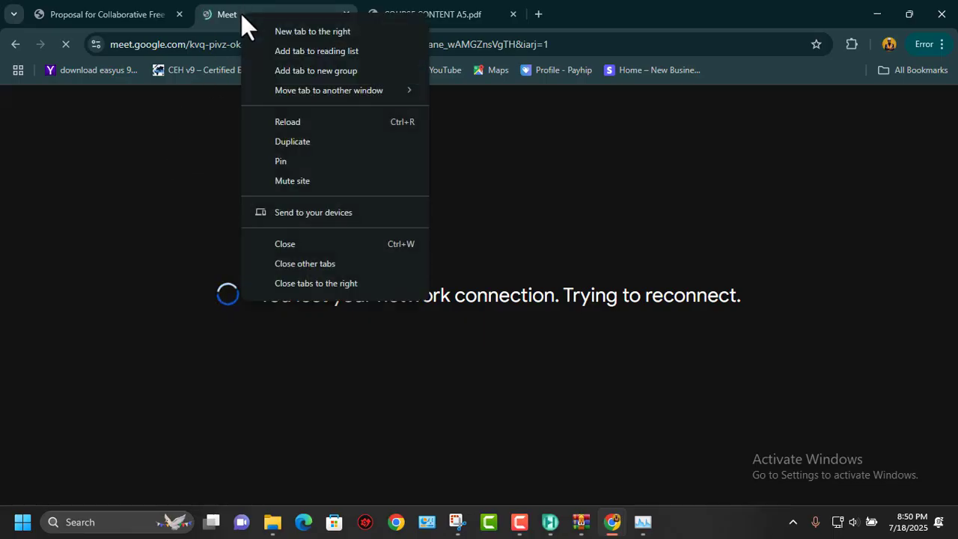
pyautogui.click(286, 127)
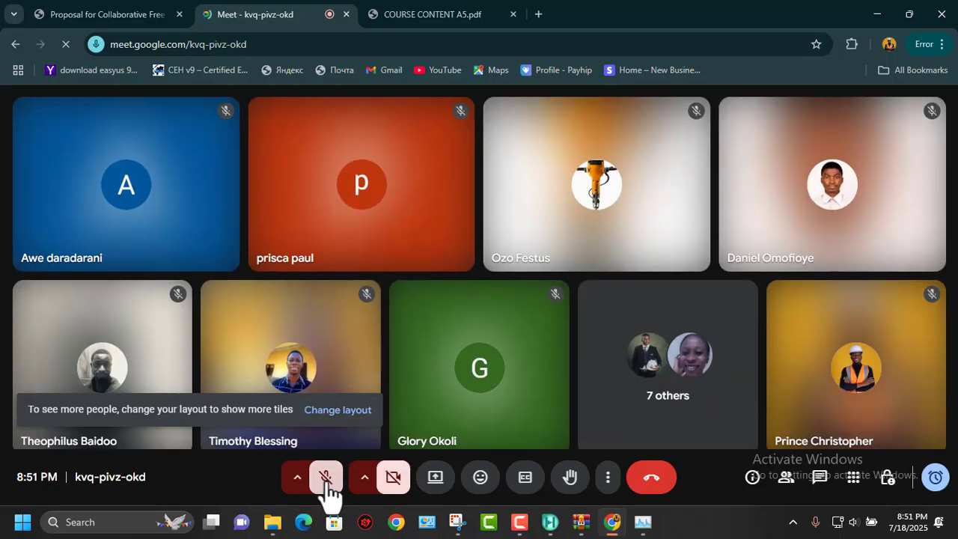
# Unmute the microphone and admit the waiting participant to the Google Meet call
pyautogui.click(326, 478)
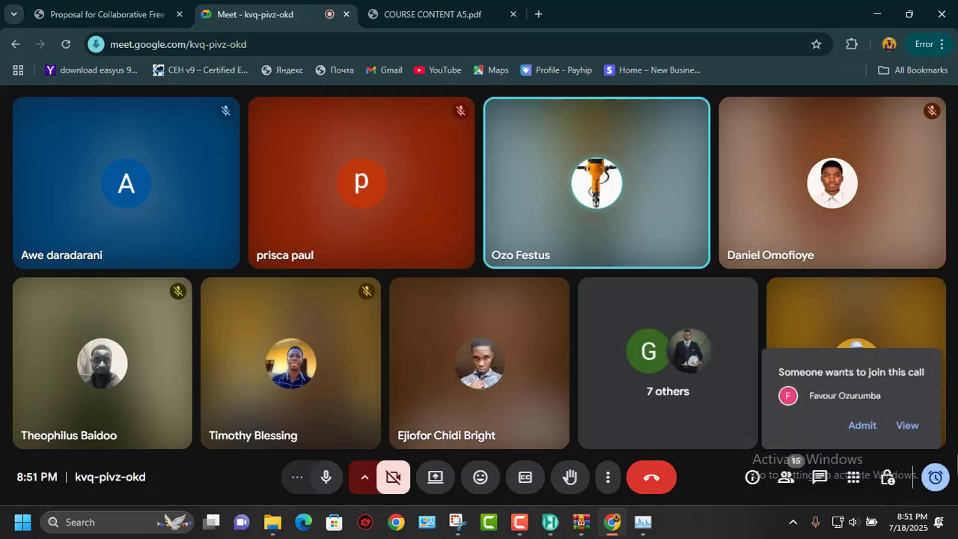
pyautogui.click(864, 428)
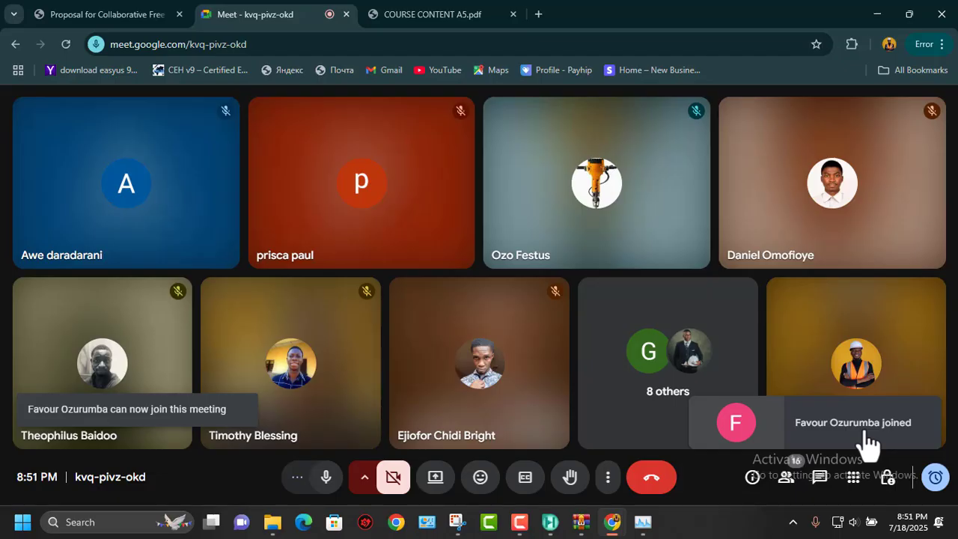
# Compare the process diagram in COURSE CONTENT A5.pdf with the flowsheet in Aspen HYSYS
pyautogui.moveTo(610, 526)
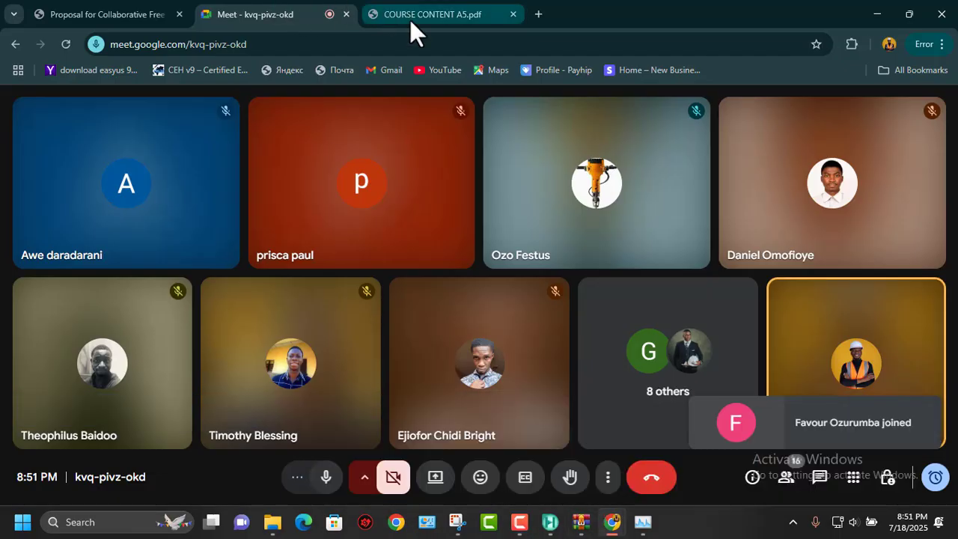
pyautogui.click(409, 17)
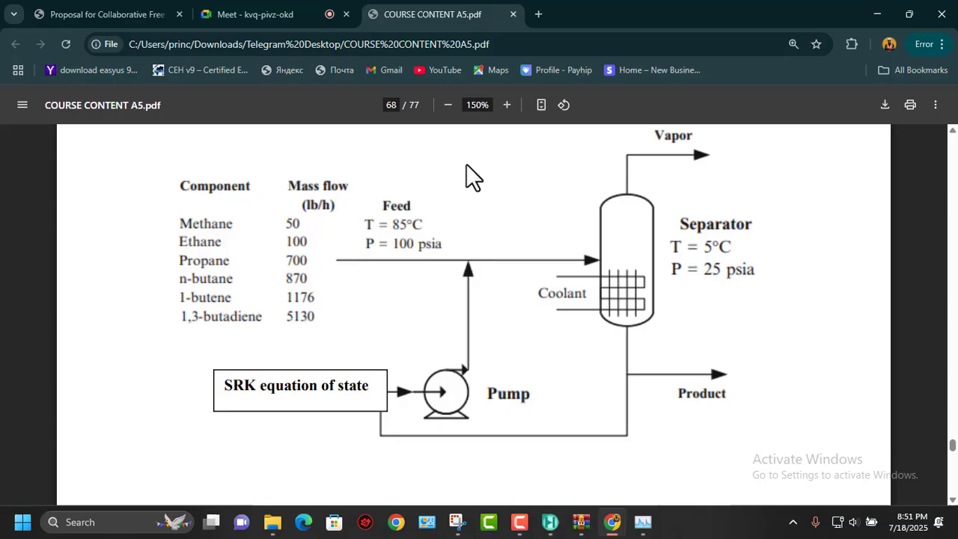
pyautogui.click(550, 523)
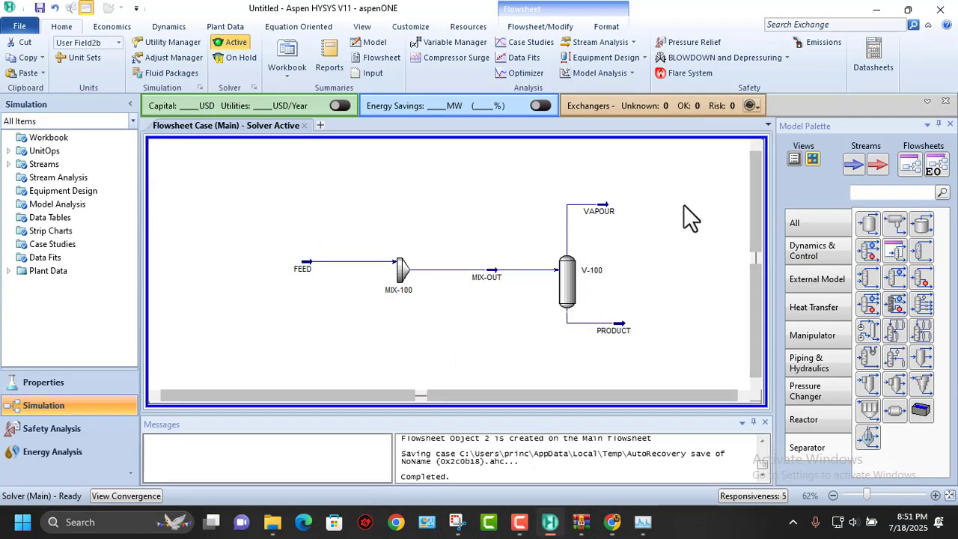
pyautogui.moveTo(610, 523)
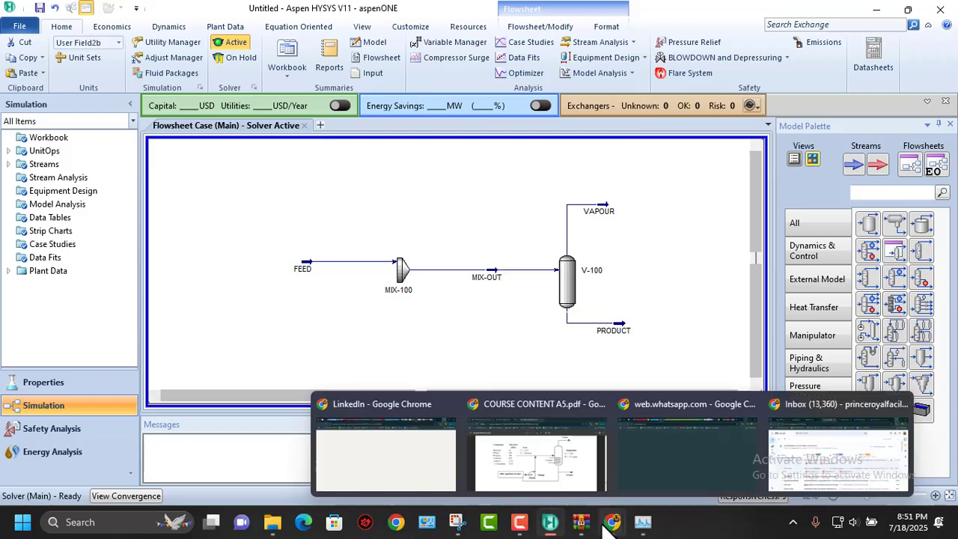
pyautogui.click(563, 470)
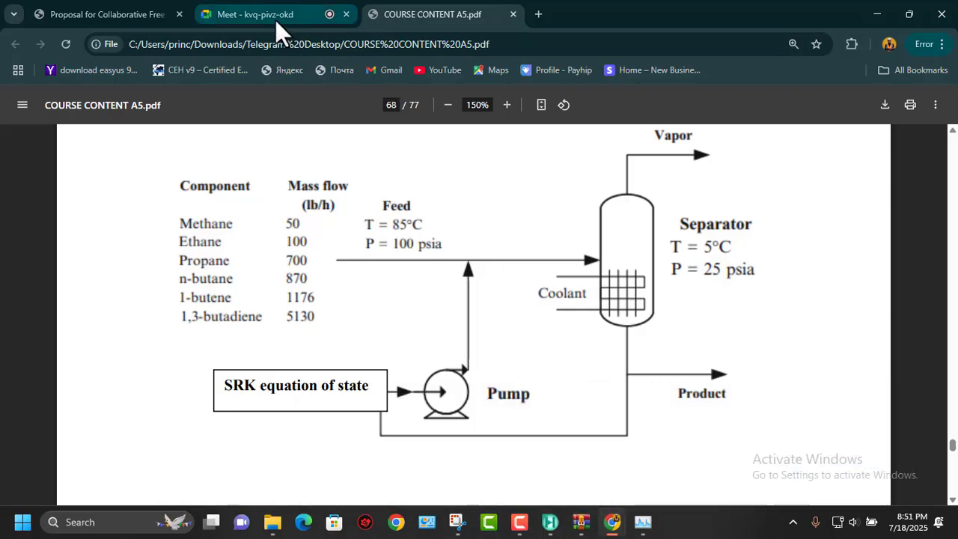
# Present the entire screen in the Google Meet call and hide the screen-sharing notice
pyautogui.click(276, 20)
pyautogui.click(436, 479)
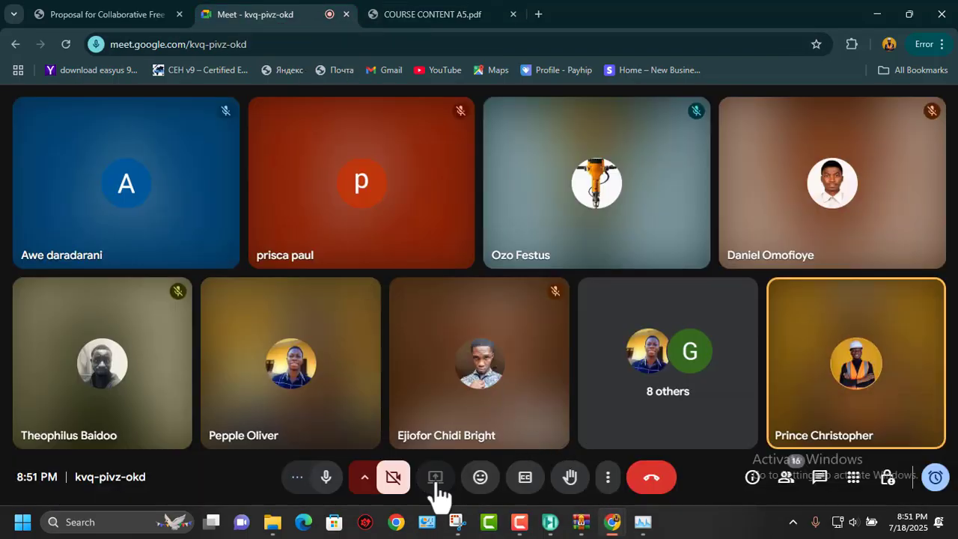
pyautogui.click(594, 132)
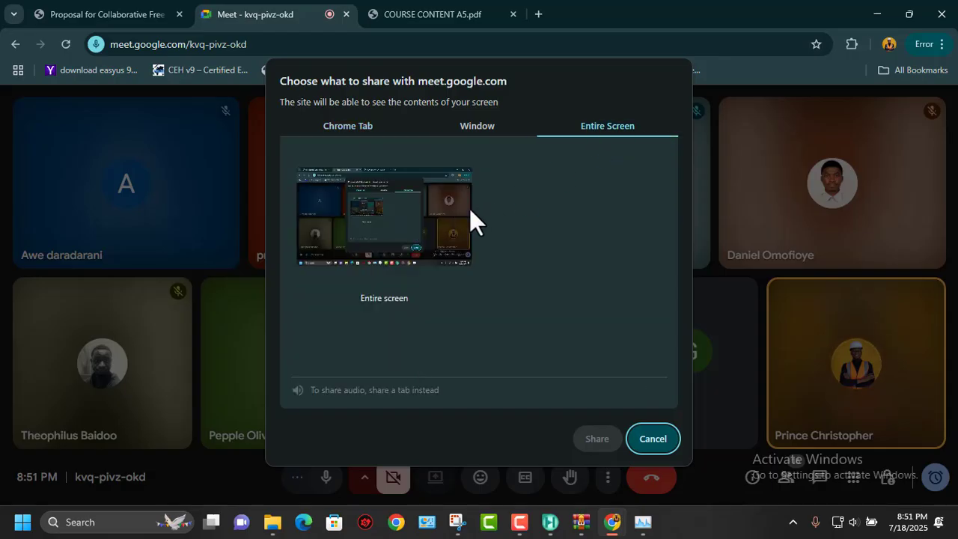
pyautogui.click(597, 441)
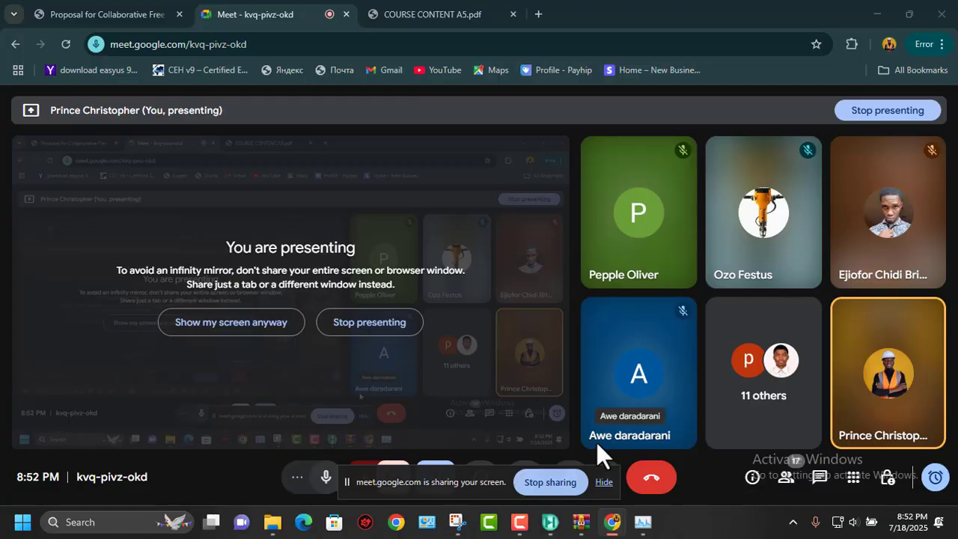
pyautogui.click(604, 482)
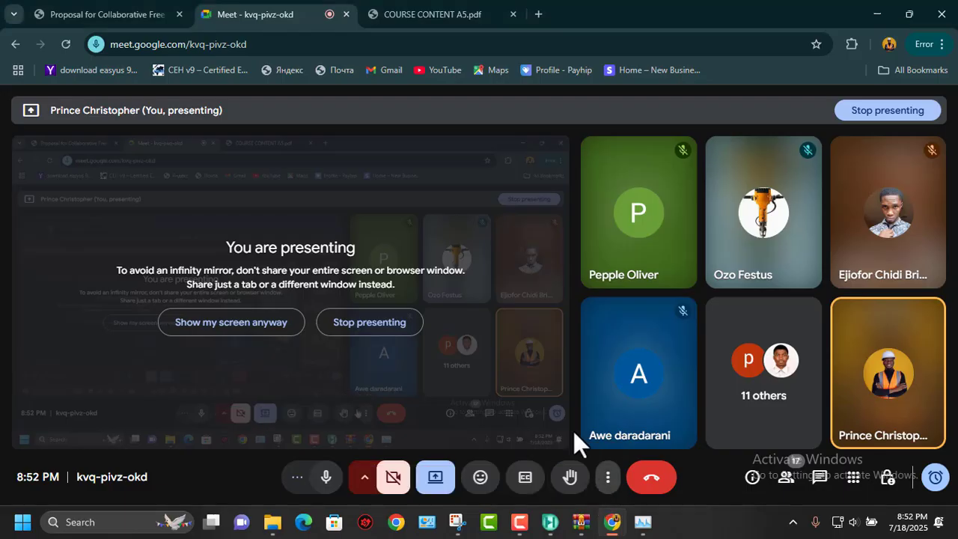
# Review the PDF's separator diagram, switch back to Aspen HYSYS and inspect the VAPOUR stream's conditions
pyautogui.click(427, 15)
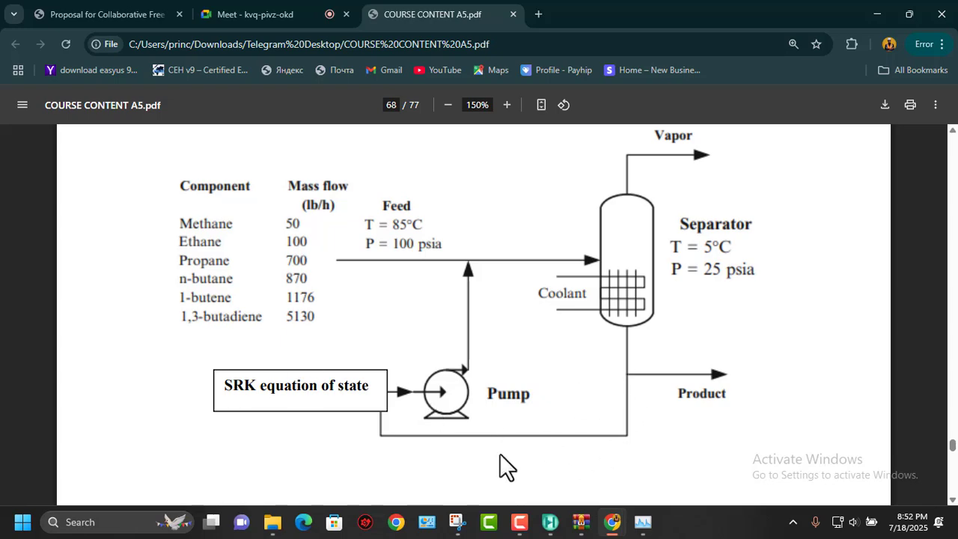
pyautogui.click(559, 528)
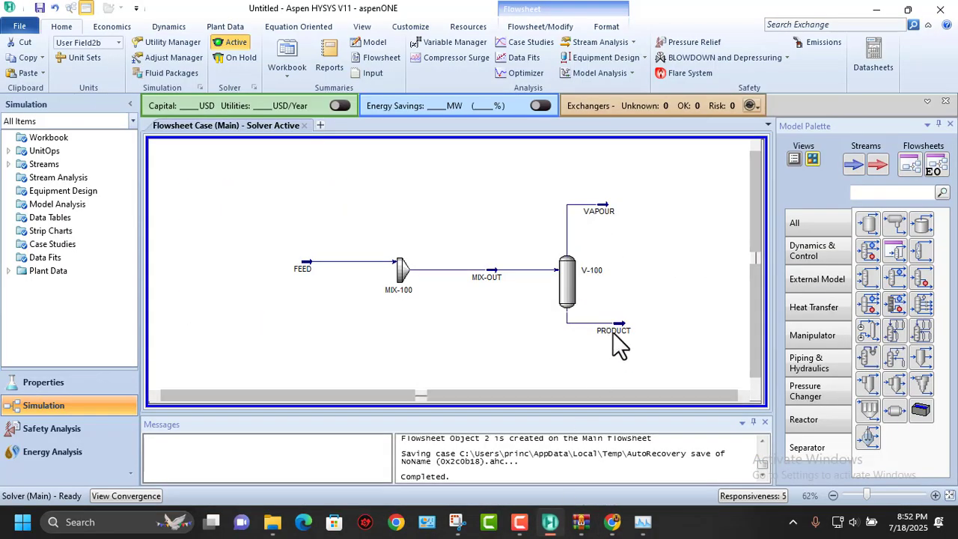
pyautogui.moveTo(593, 208)
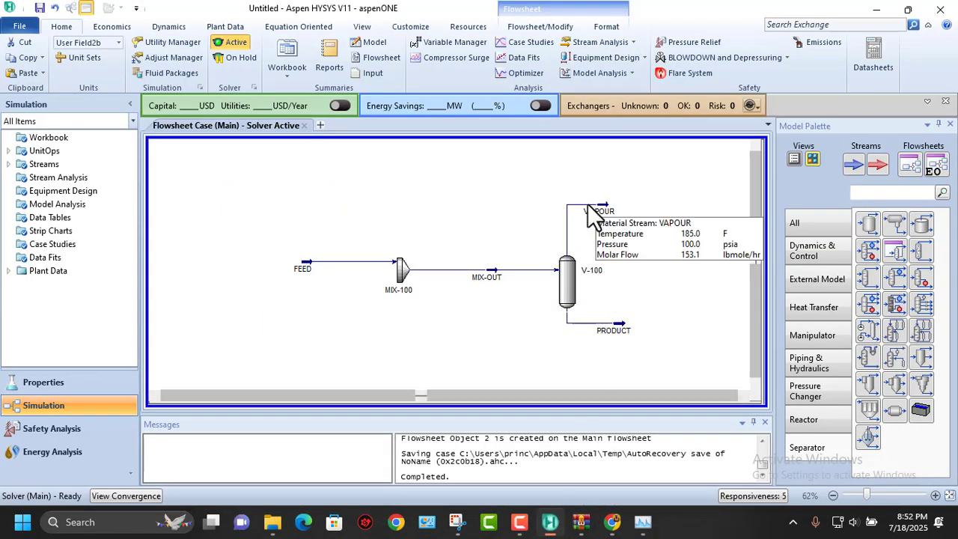
pyautogui.moveTo(565, 293)
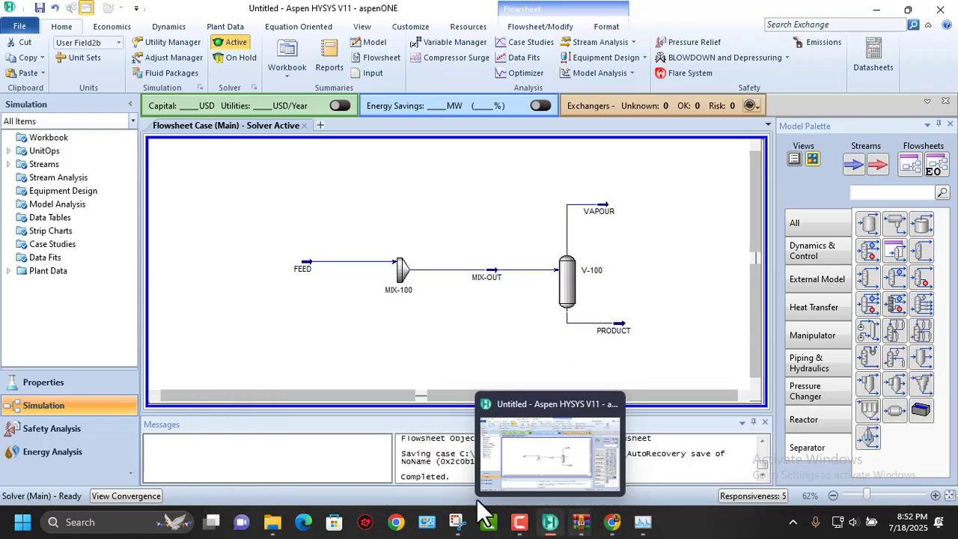
# Switch to COURSE CONTENT A5.pdf in Chrome and review the separator and pump recycle diagram on page 68
pyautogui.click(339, 426)
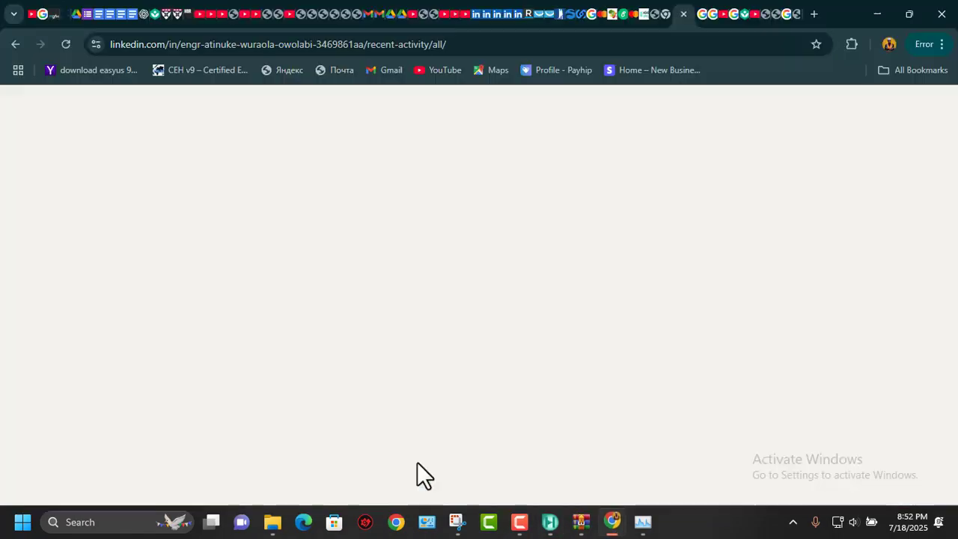
pyautogui.moveTo(618, 523)
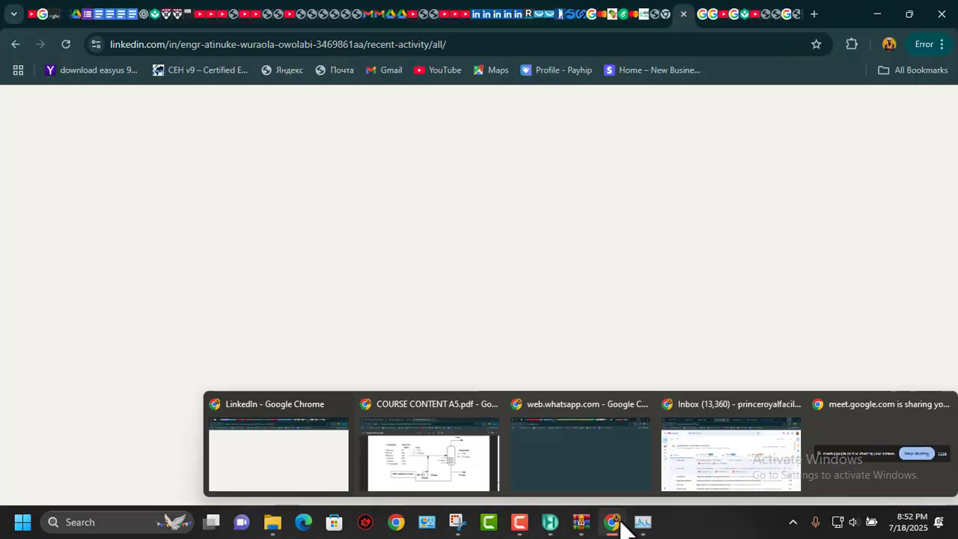
pyautogui.click(455, 479)
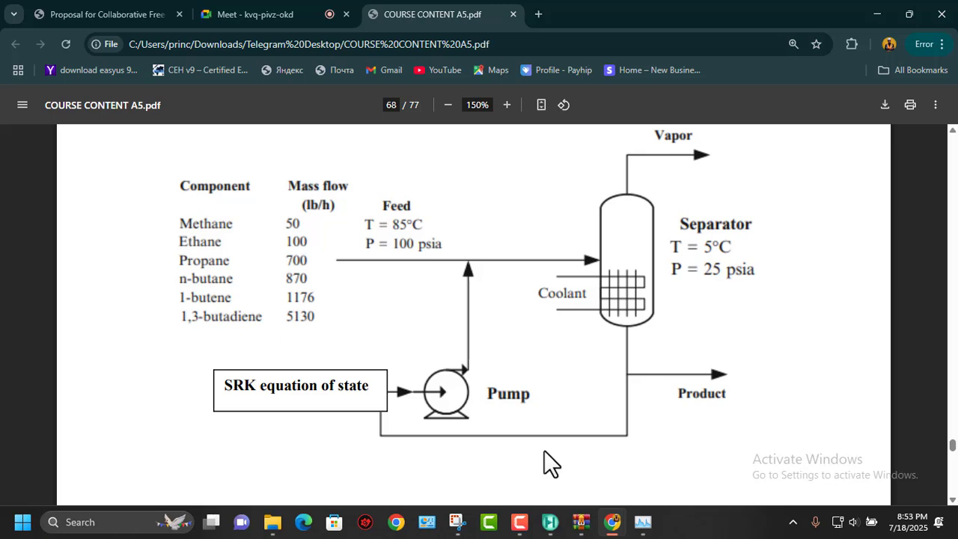
pyautogui.moveTo(554, 521)
pyautogui.scroll(5, 528, 425)
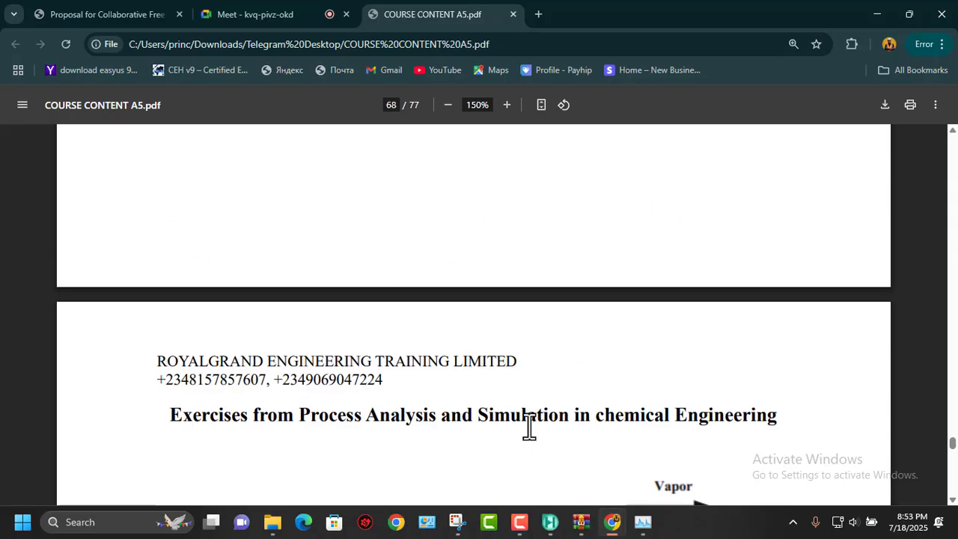
pyautogui.scroll(-2, 529, 426)
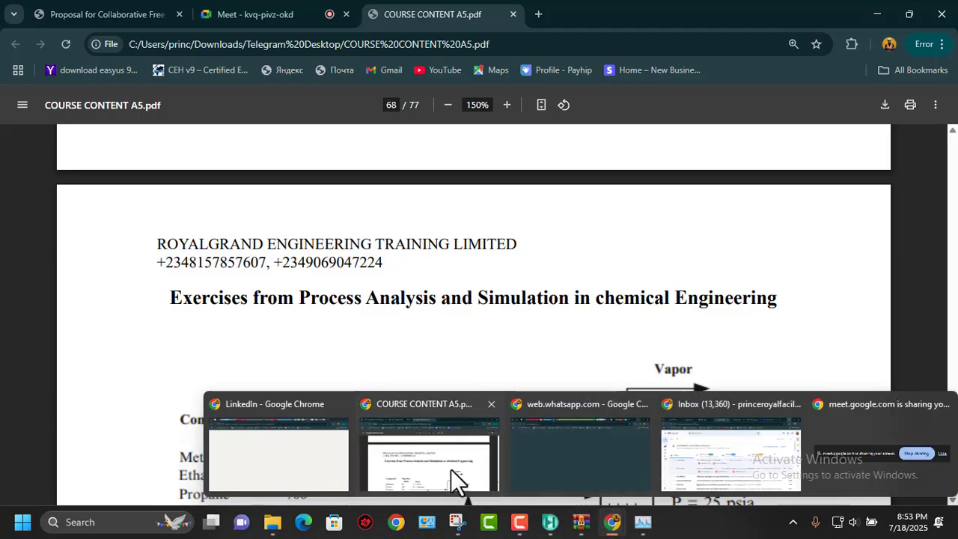
# Check the Google Meet call, return to COURSE CONTENT A5.pdf and look over the page 68 exercise diagram
pyautogui.click(286, 17)
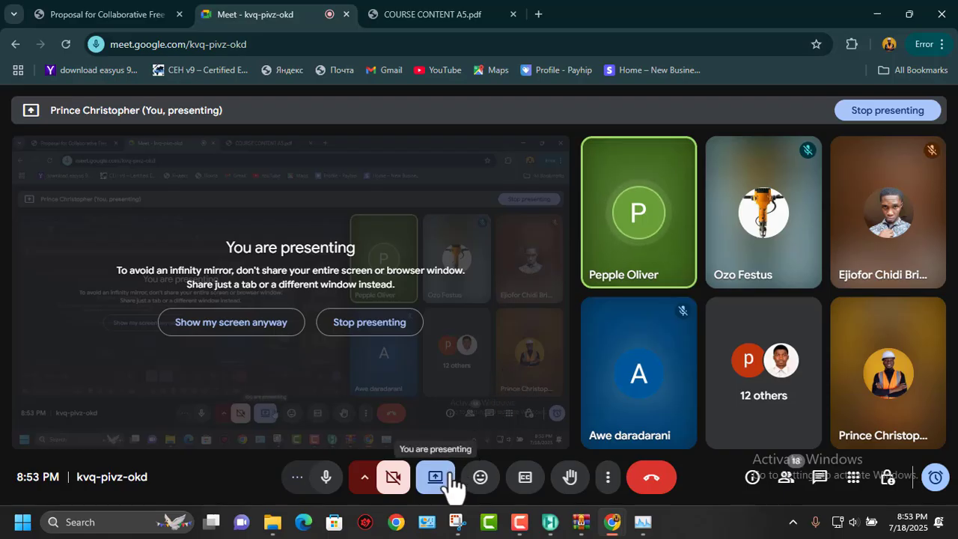
pyautogui.click(390, 12)
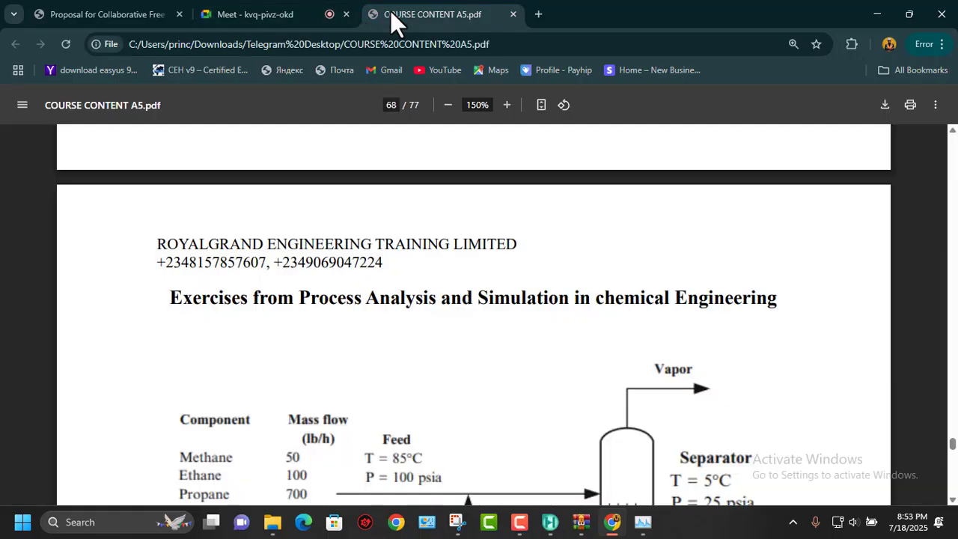
pyautogui.scroll(-3, 495, 279)
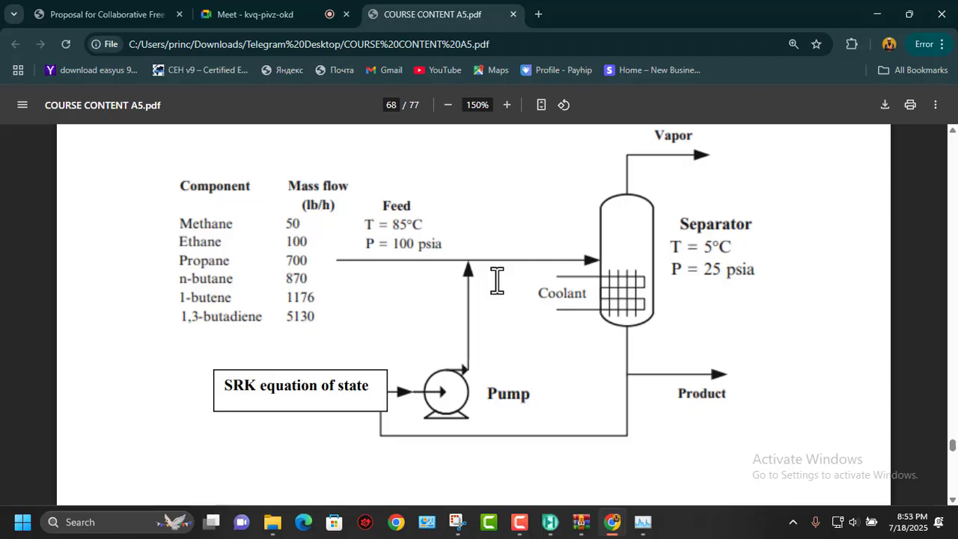
pyautogui.scroll(2, 494, 279)
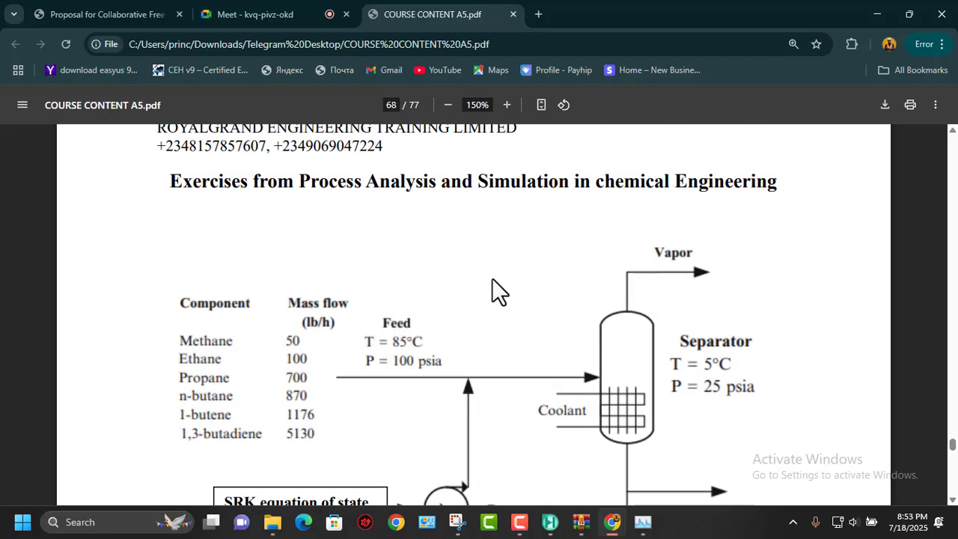
pyautogui.scroll(2, 494, 279)
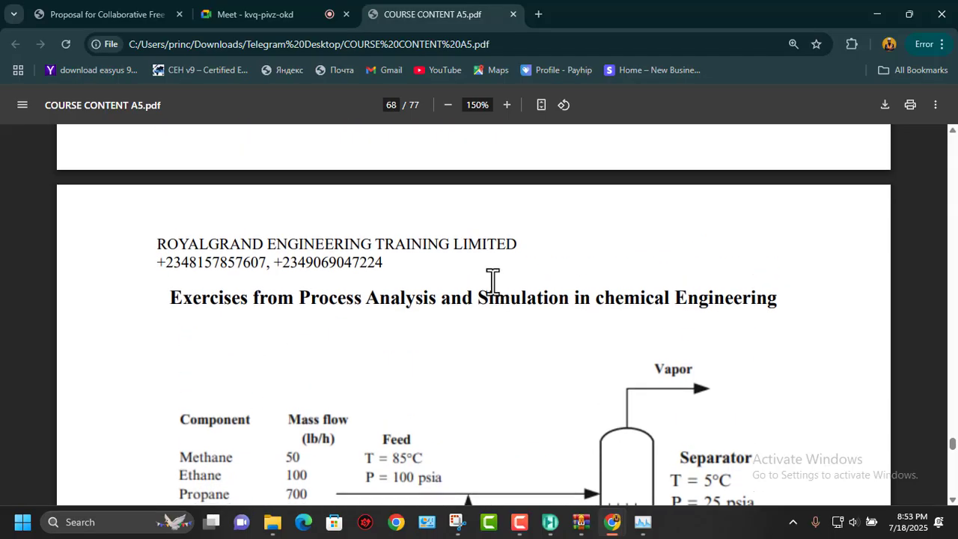
pyautogui.scroll(3, 338, 347)
pyautogui.scroll(-15, 338, 347)
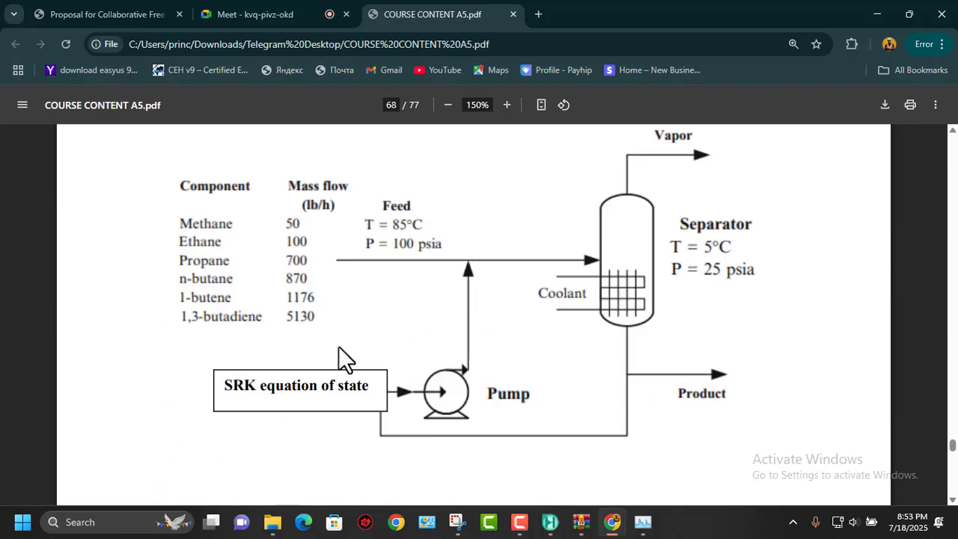
# Go back through the PDF to page 65 and examine the Extractive Distillation problem description
pyautogui.scroll(20, 338, 346)
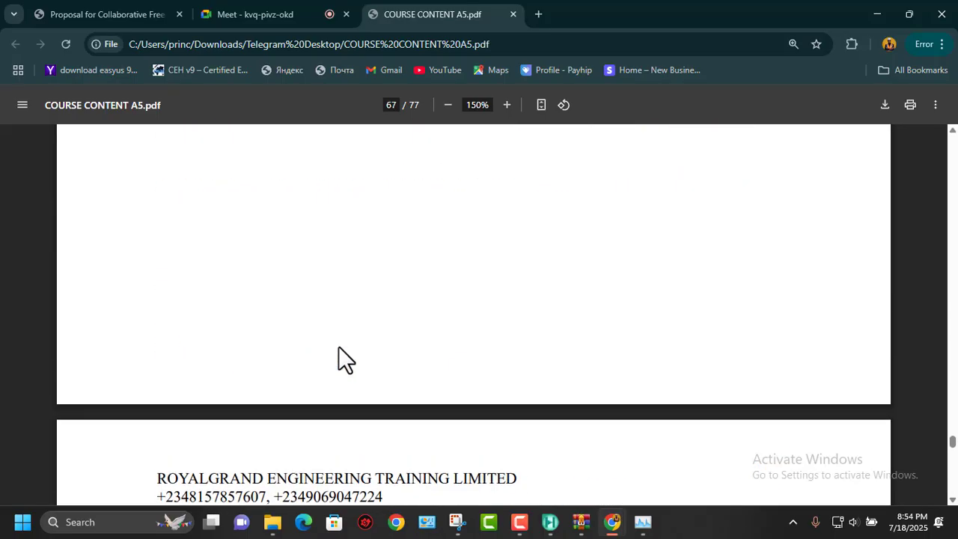
pyautogui.scroll(-3, 338, 346)
pyautogui.scroll(12, 338, 346)
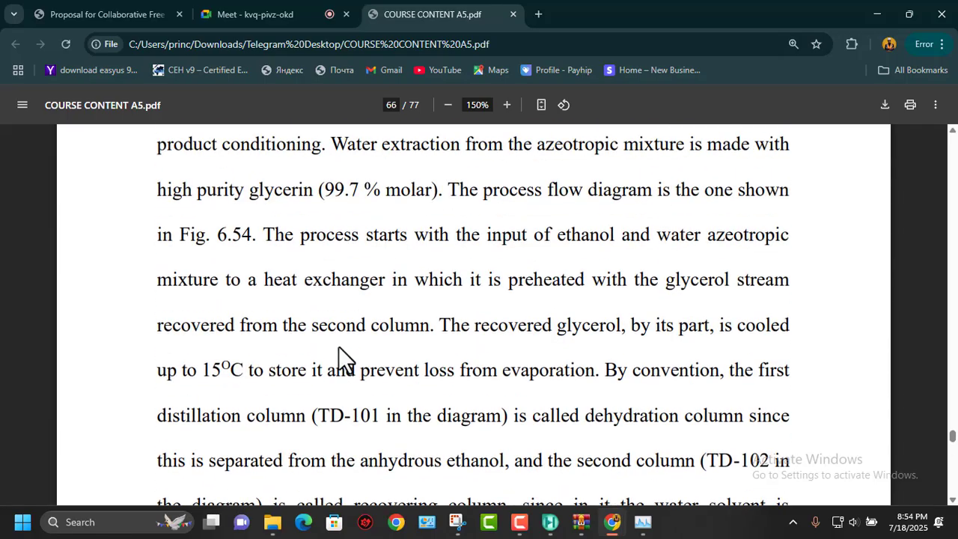
pyautogui.scroll(10, 339, 346)
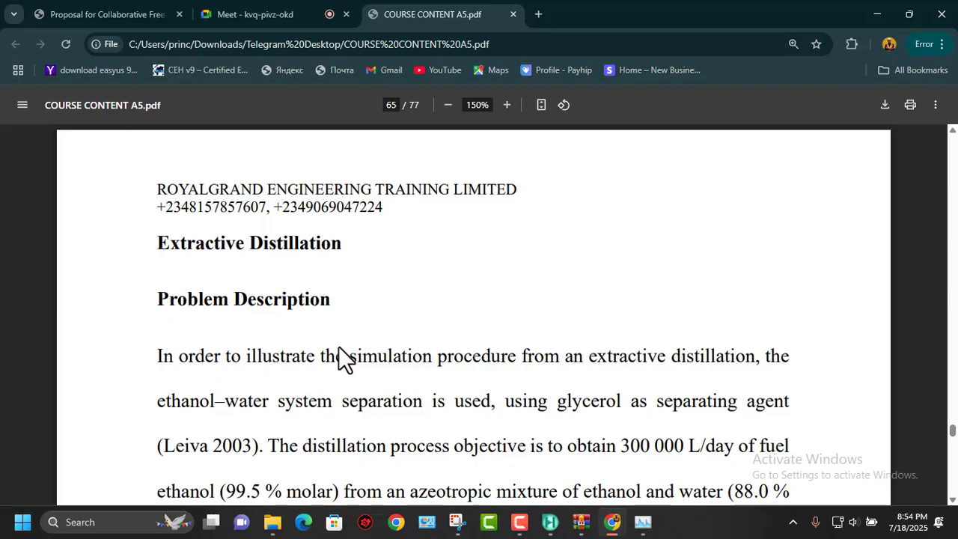
pyautogui.scroll(5, 338, 346)
pyautogui.rightClick(339, 346)
pyautogui.press('Escape')
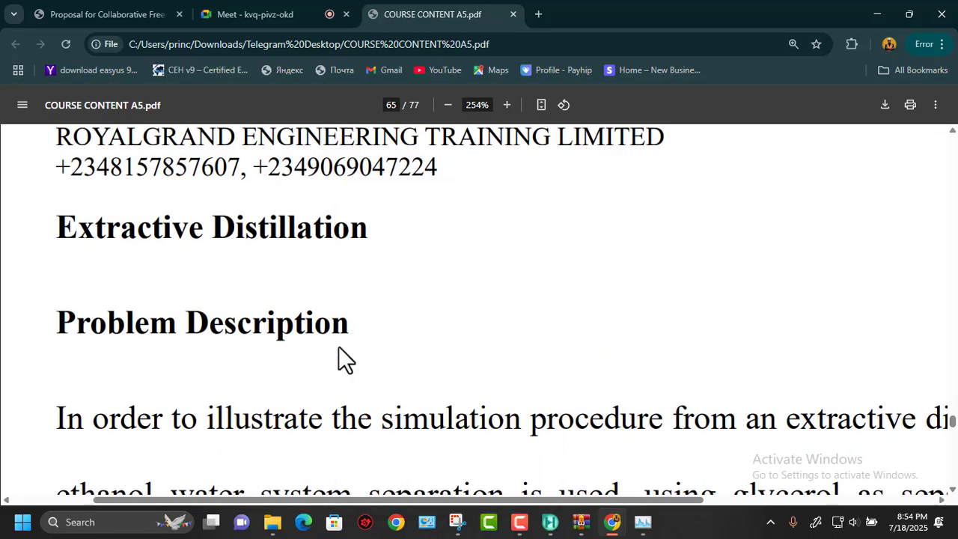
pyautogui.hscroll(-2, 338, 345)
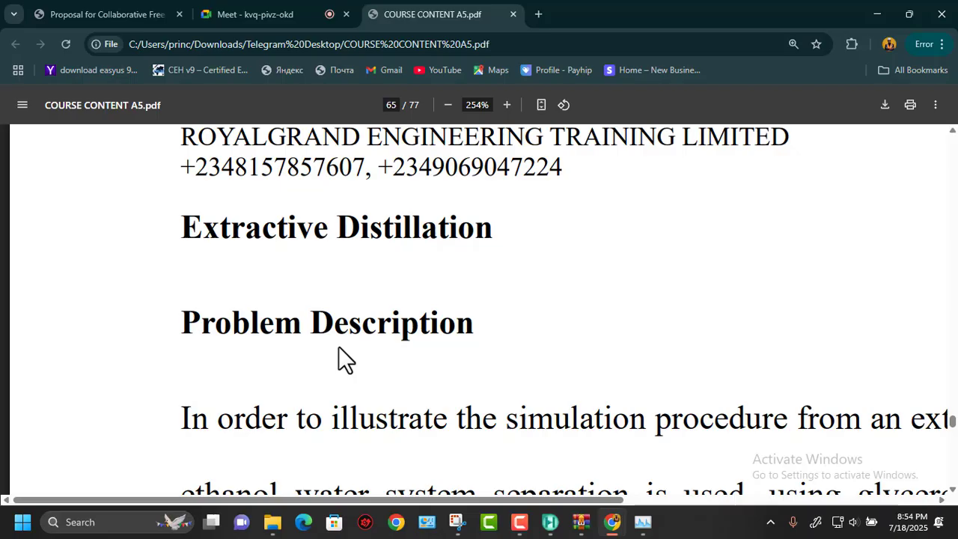
pyautogui.keyDown('ctrl'); pyautogui.scroll(-5, 339, 346); pyautogui.keyUp('ctrl')
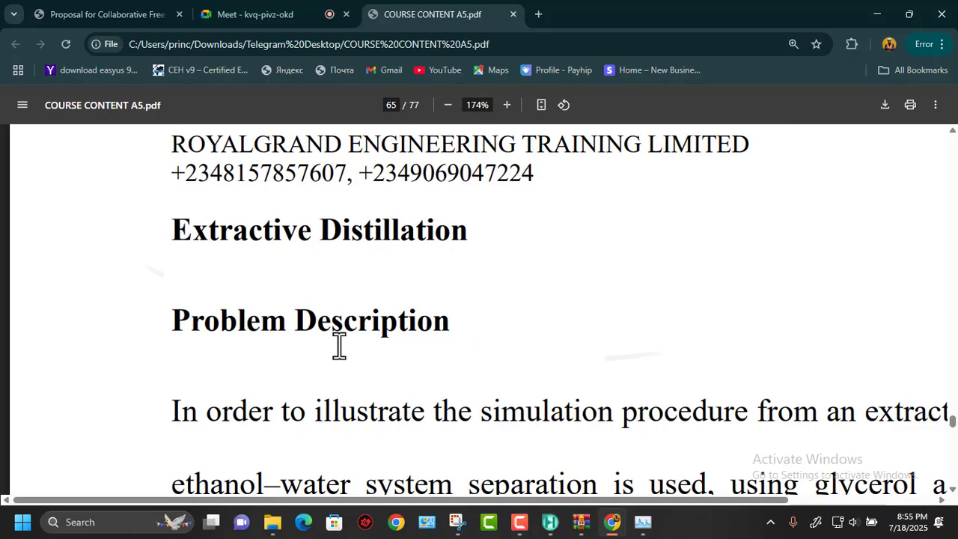
# Examine the separator exercise diagram on page 68 and its vapor stream and pressure drop specifications on page 69
pyautogui.scroll(-20, 339, 345)
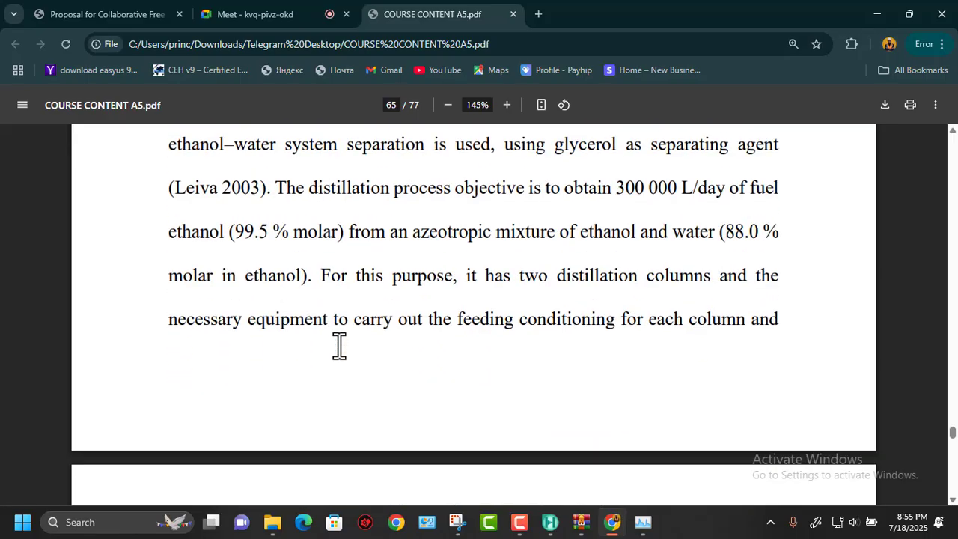
pyautogui.scroll(-11, 340, 346)
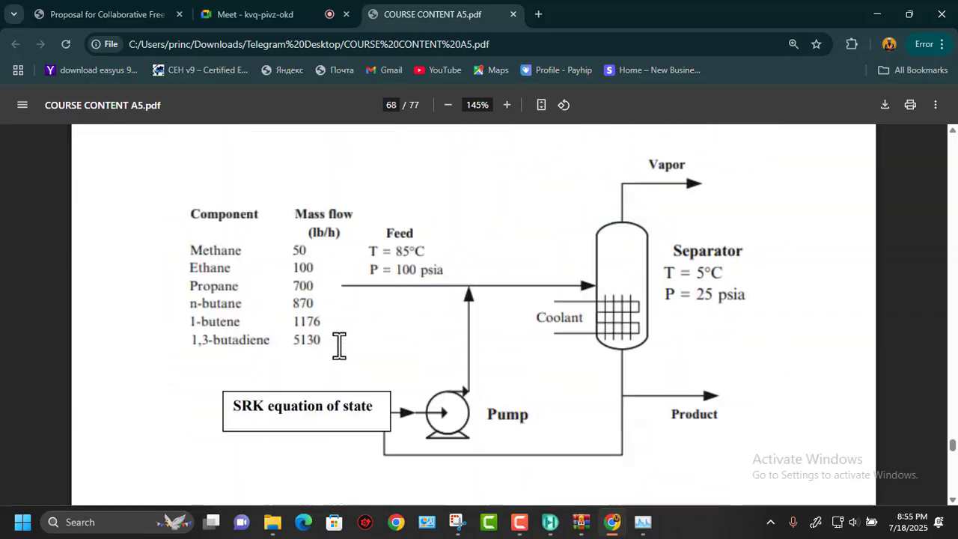
pyautogui.scroll(3, 340, 346)
pyautogui.scroll(-2, 339, 346)
pyautogui.scroll(-3, 340, 346)
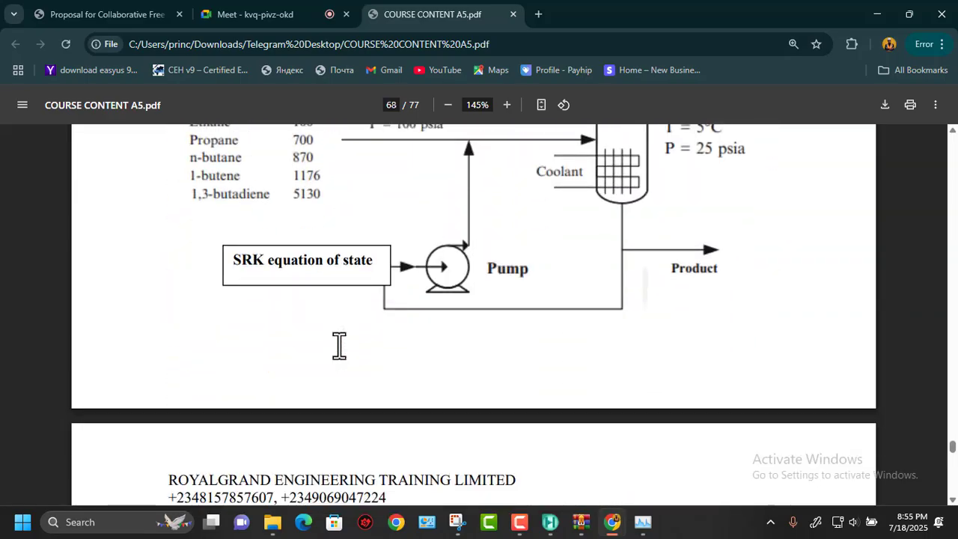
pyautogui.scroll(3, 339, 345)
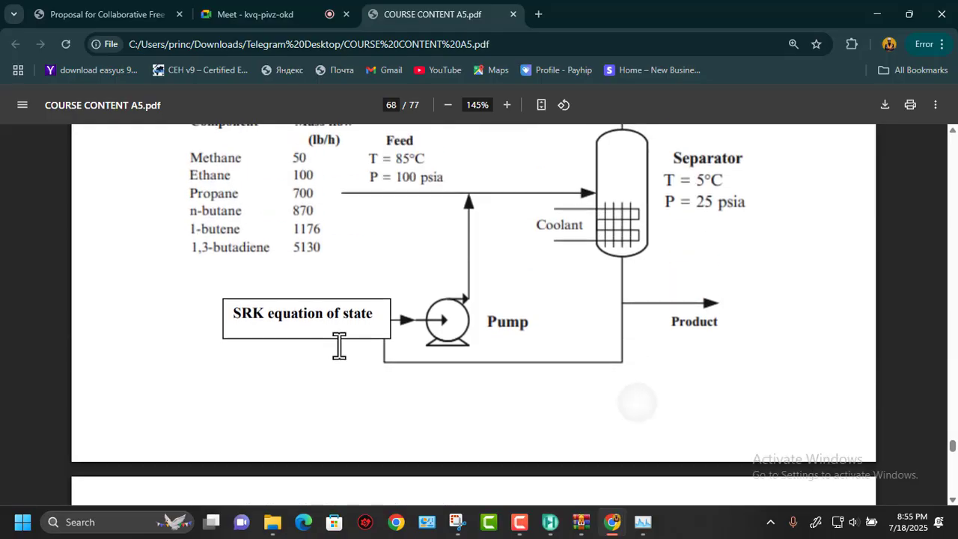
pyautogui.scroll(-4, 339, 346)
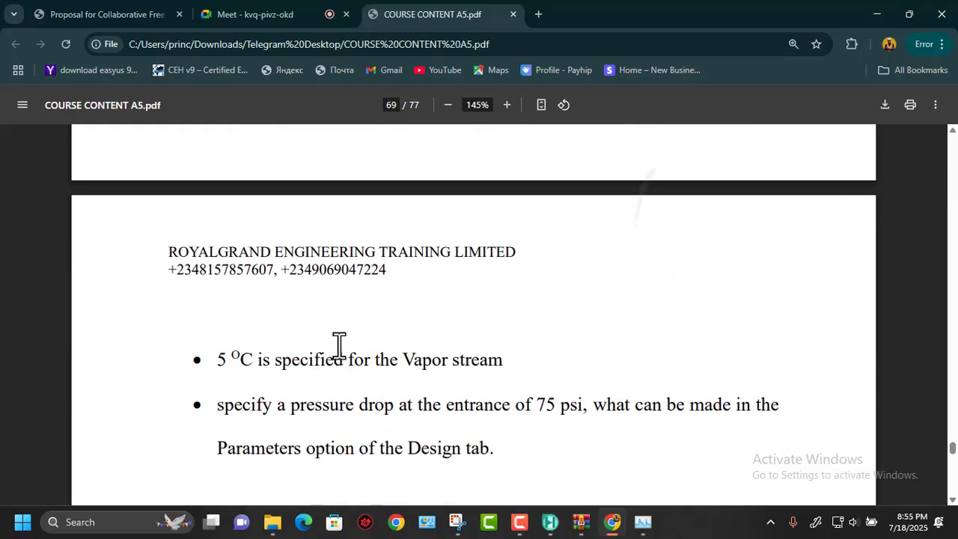
pyautogui.scroll(-1, 339, 345)
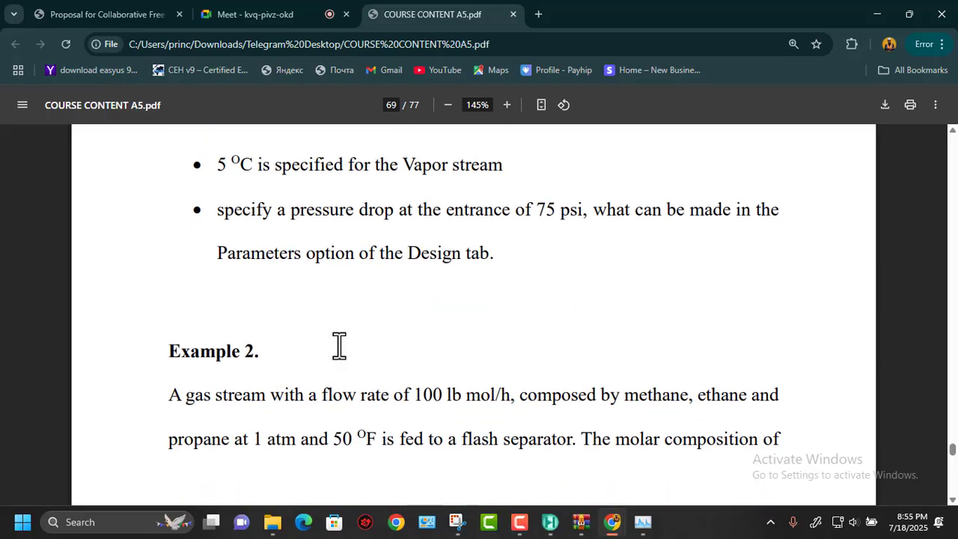
pyautogui.scroll(2, 474, 314)
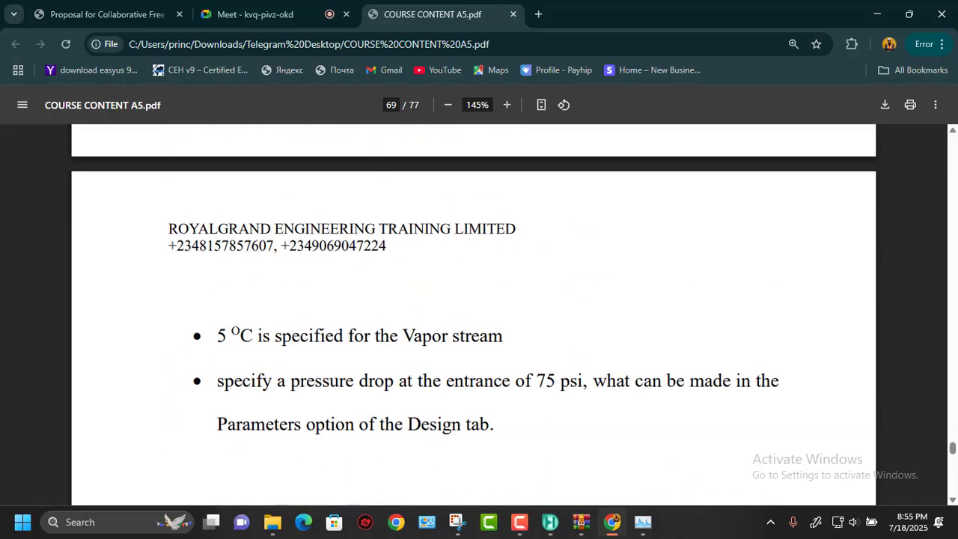
# Review the extractive distillation process text on pages 66 and 67 alongside the separator exercise on pages 68 and 69
pyautogui.scroll(5, 473, 307)
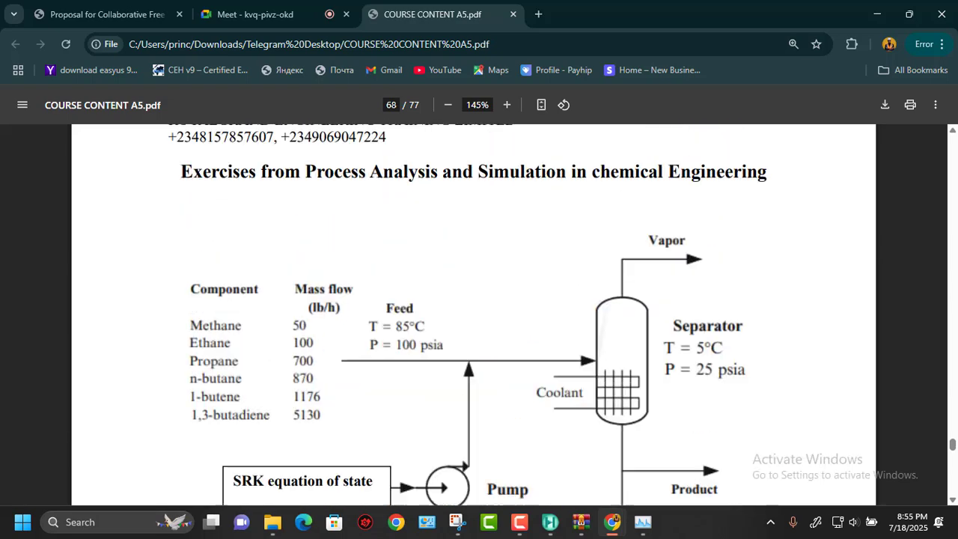
pyautogui.scroll(8, 474, 307)
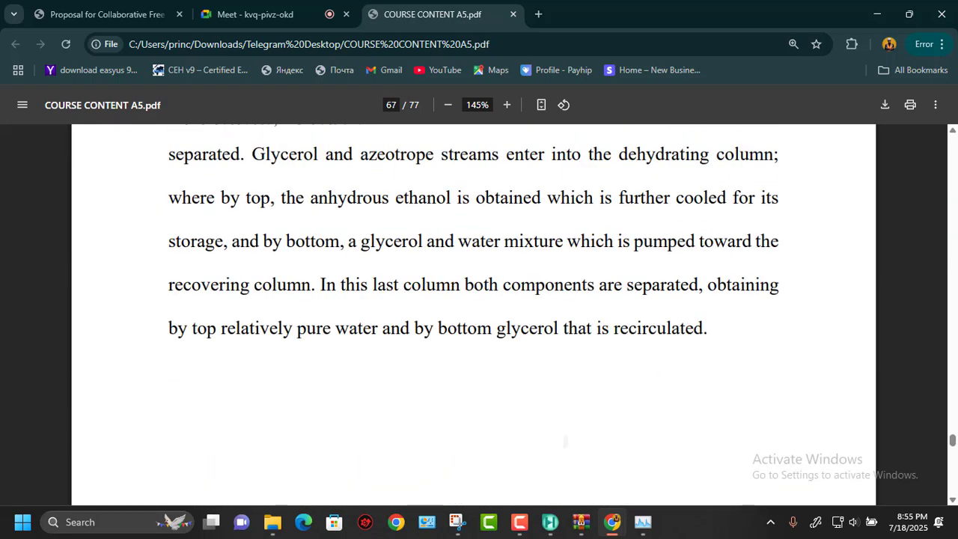
pyautogui.scroll(5, 474, 307)
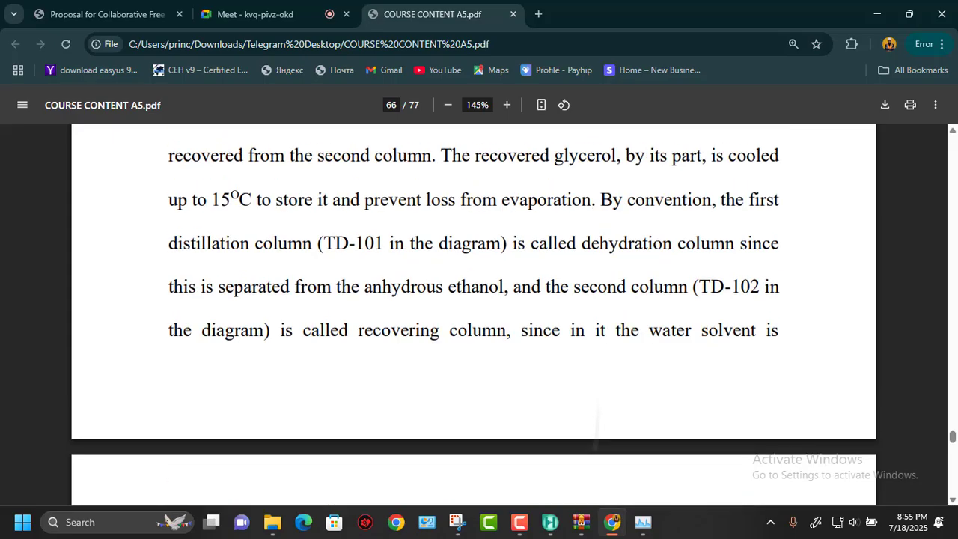
pyautogui.scroll(3, 474, 307)
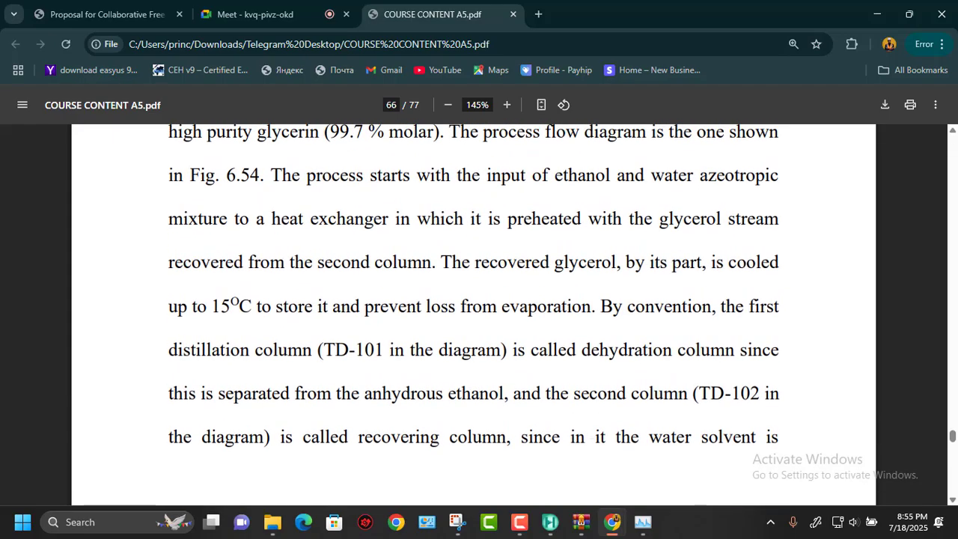
pyautogui.scroll(-1, 474, 307)
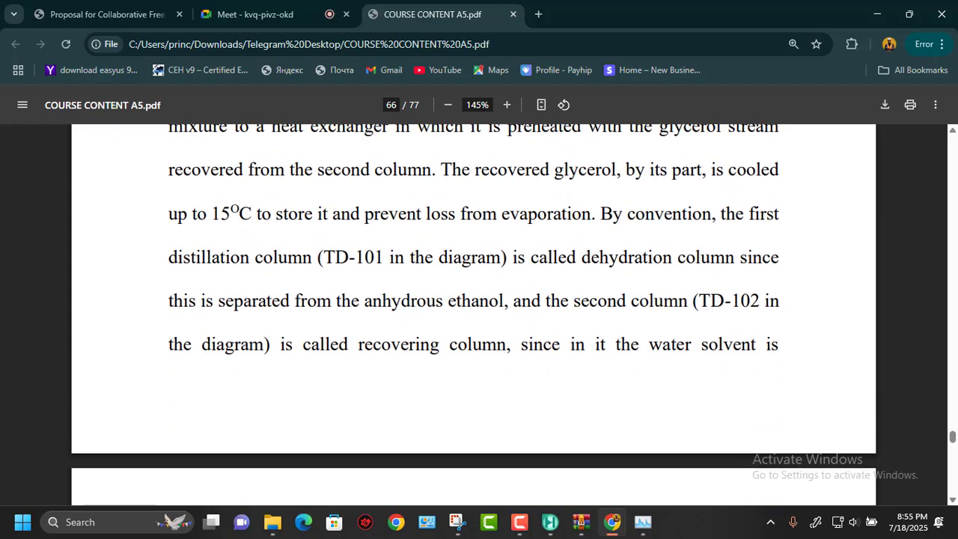
pyautogui.scroll(5, 474, 307)
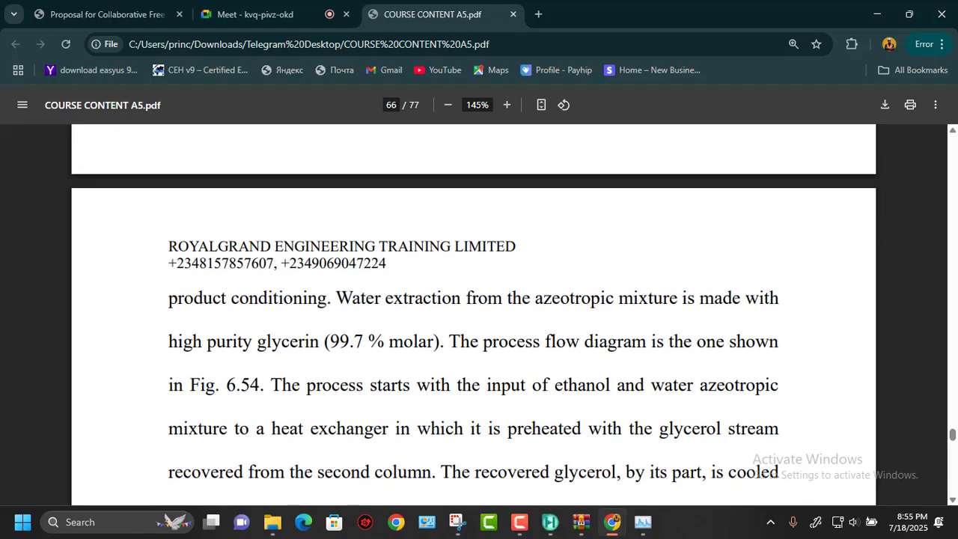
pyautogui.scroll(-10, 474, 314)
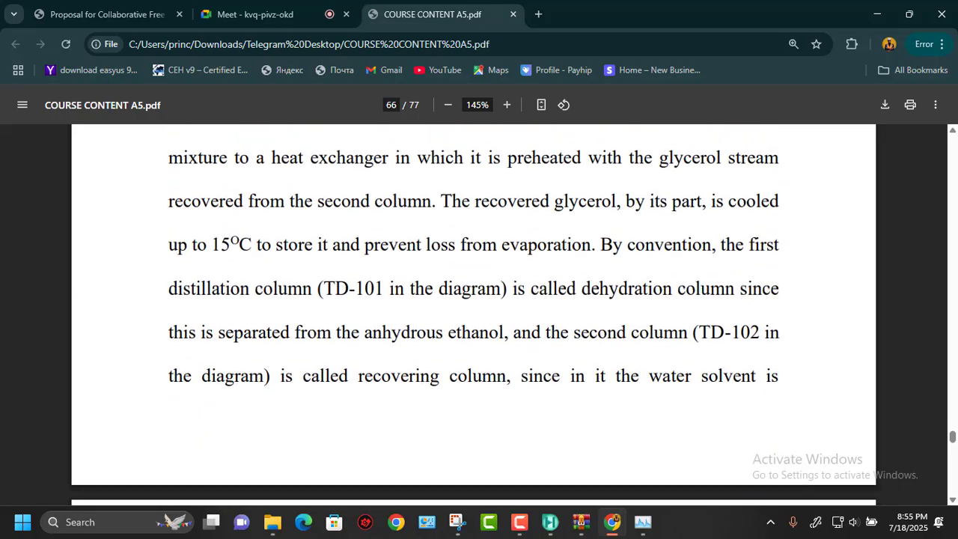
pyautogui.scroll(-10, 474, 315)
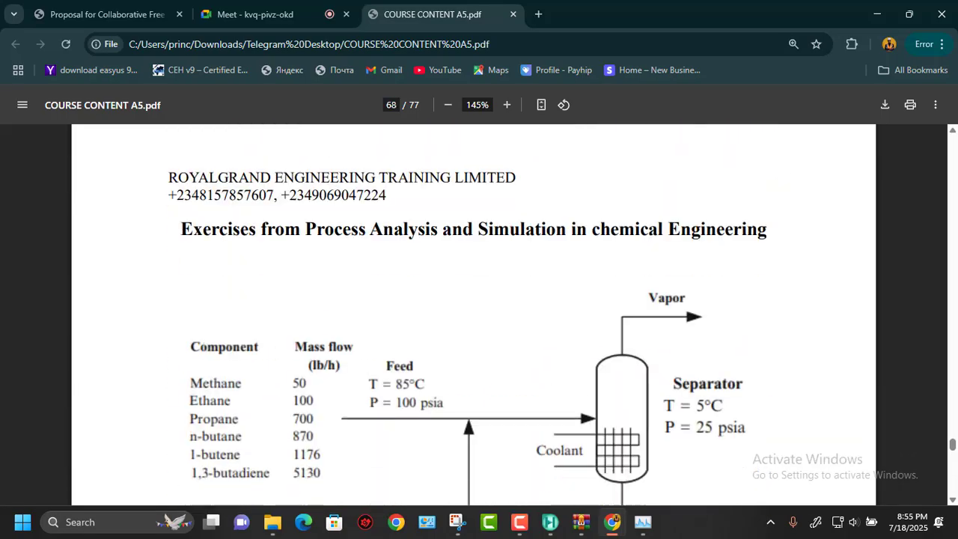
pyautogui.scroll(-3, 474, 314)
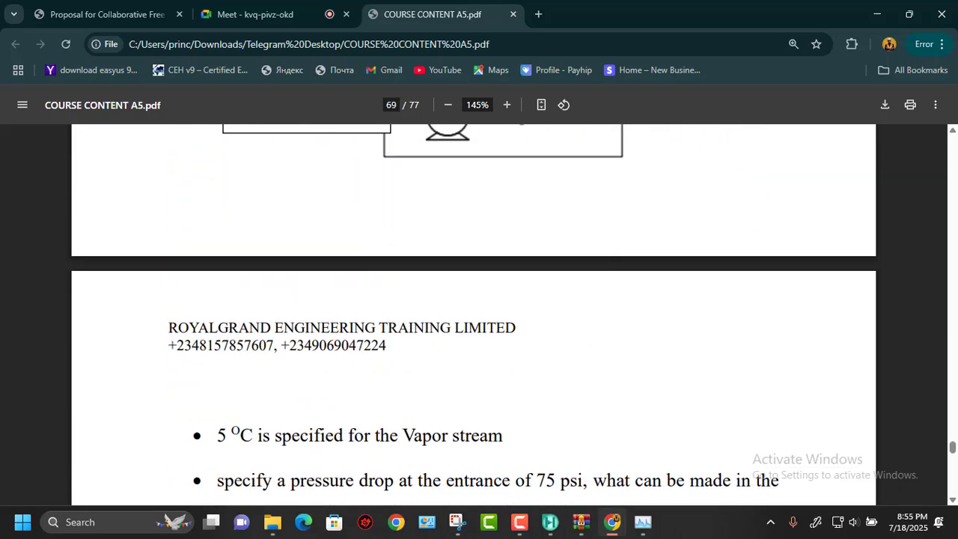
pyautogui.scroll(4, 474, 314)
pyautogui.scroll(6, 474, 314)
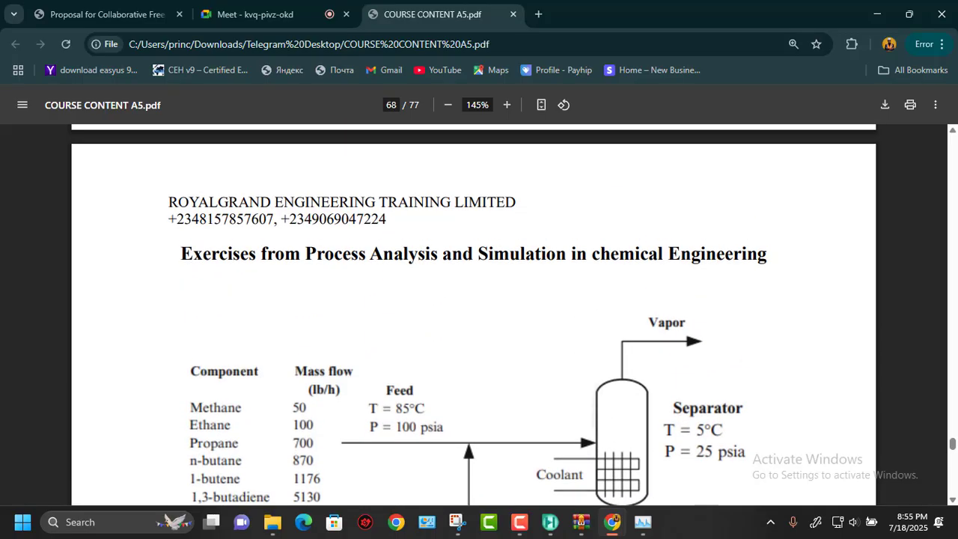
pyautogui.scroll(15, 474, 315)
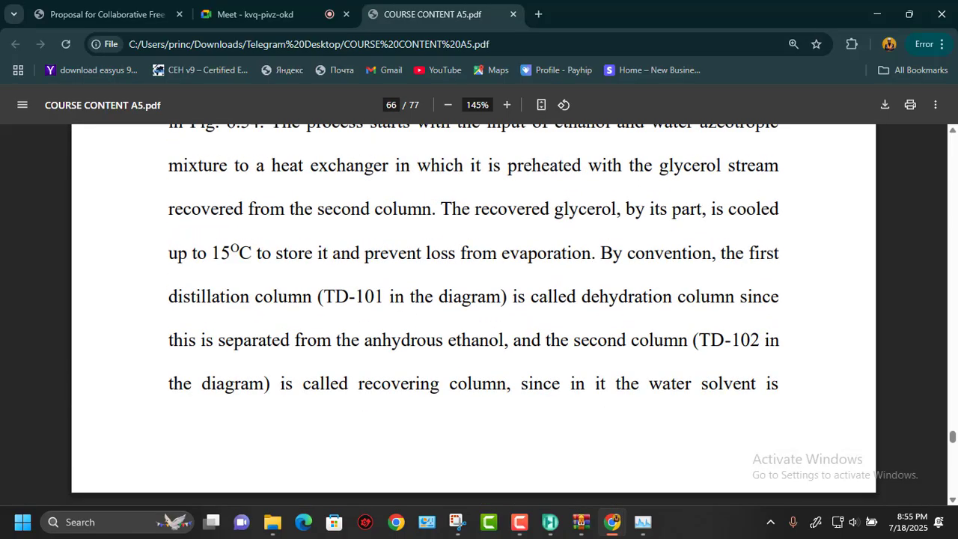
# Review the Extractive Distillation problem description on pages 65 to 67 and the separator exercise diagram on page 68
pyautogui.scroll(8, 474, 314)
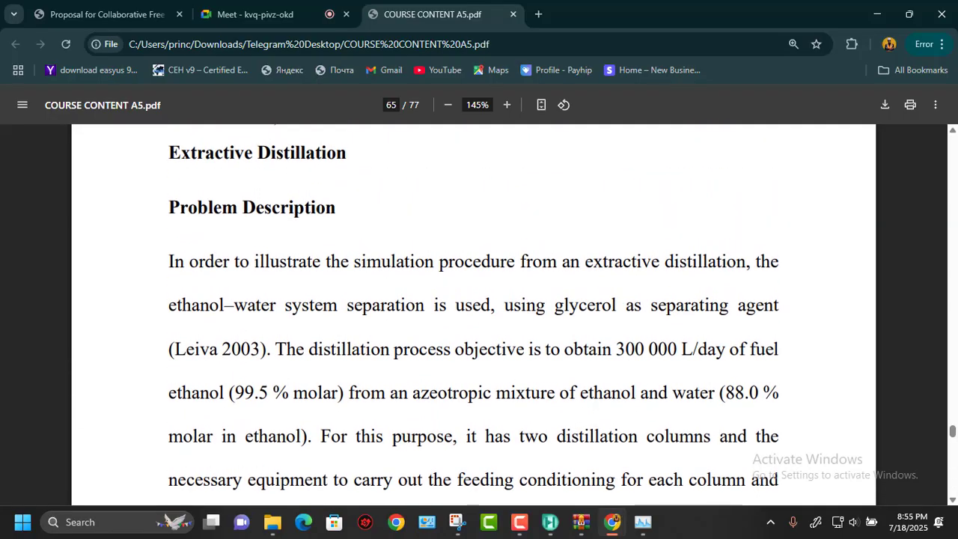
pyautogui.scroll(-1, 474, 314)
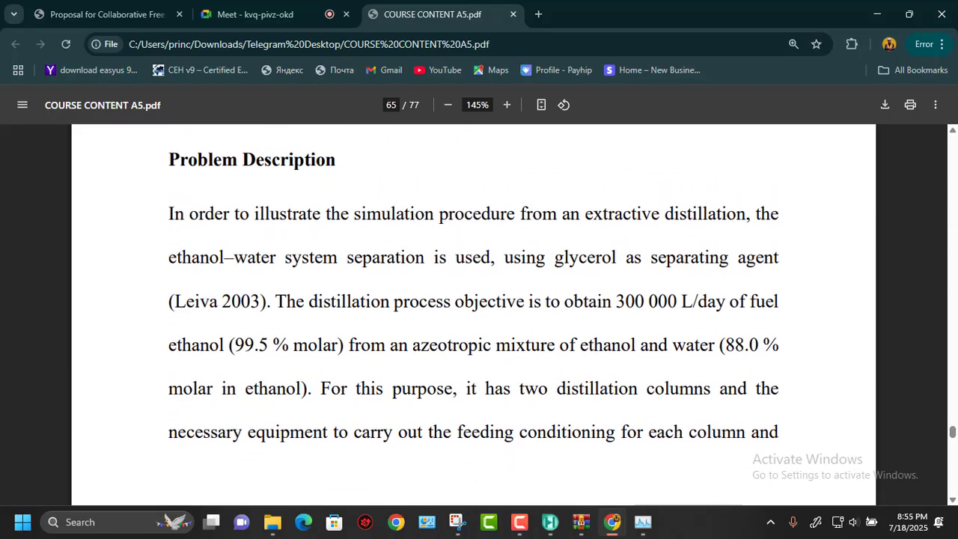
pyautogui.scroll(-1, 474, 314)
pyautogui.scroll(-15, 593, 441)
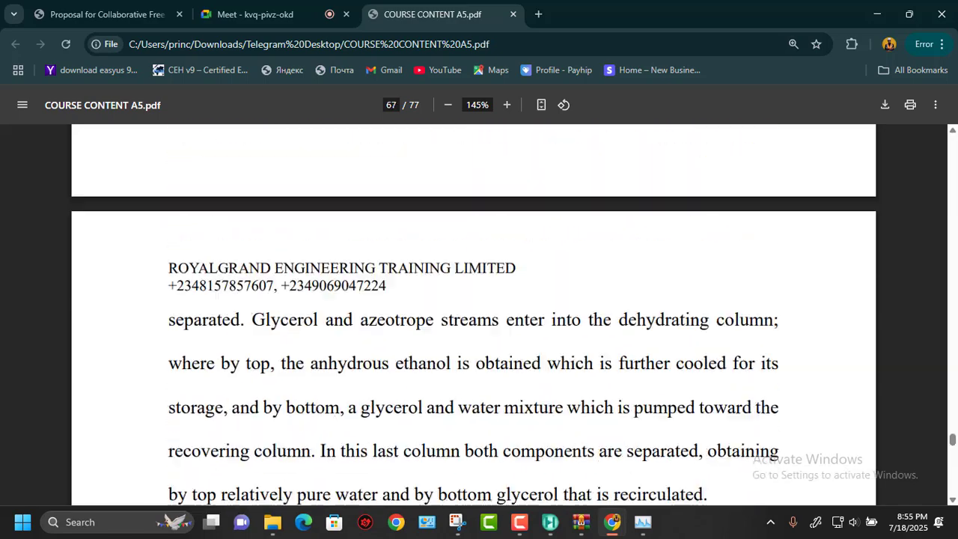
pyautogui.scroll(-7, 474, 314)
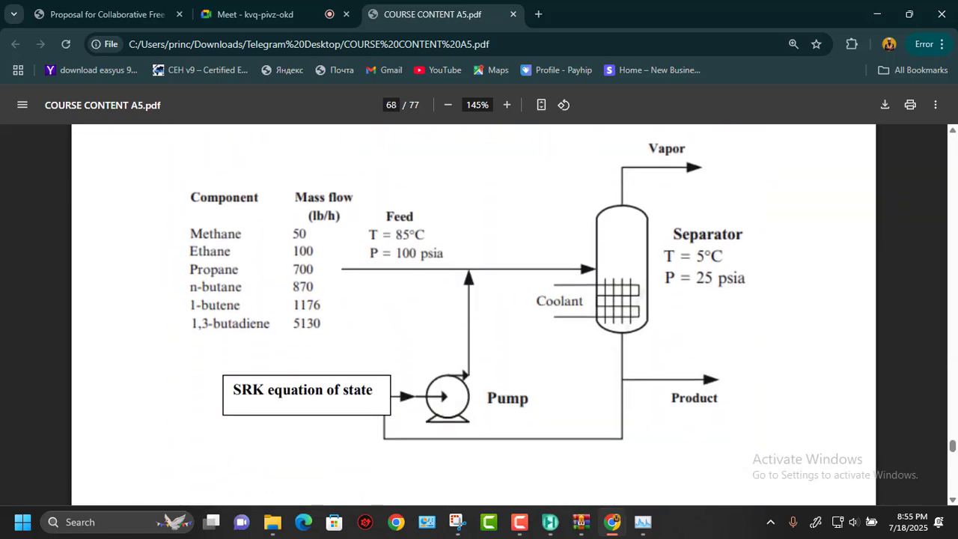
pyautogui.scroll(3, 474, 315)
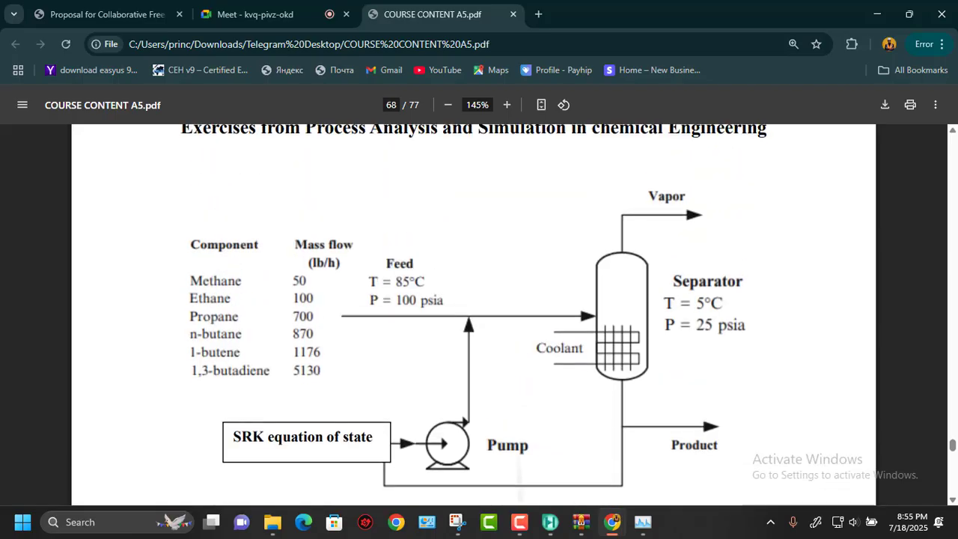
# Examine the page 69 specifications and Example 2 text, and return to the product and recycle branch of the page 68 diagram
pyautogui.scroll(-9, 474, 314)
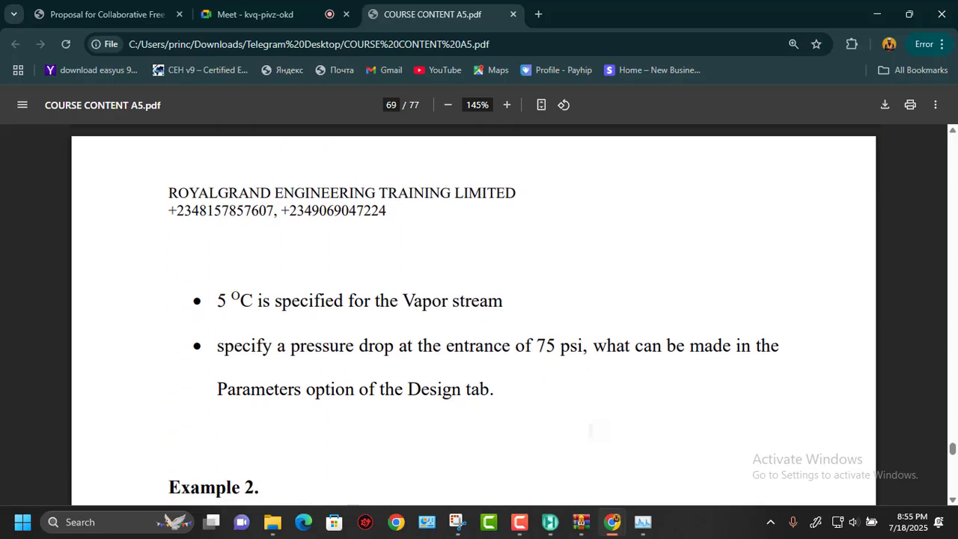
pyautogui.scroll(-3, 474, 314)
pyautogui.scroll(-2, 474, 315)
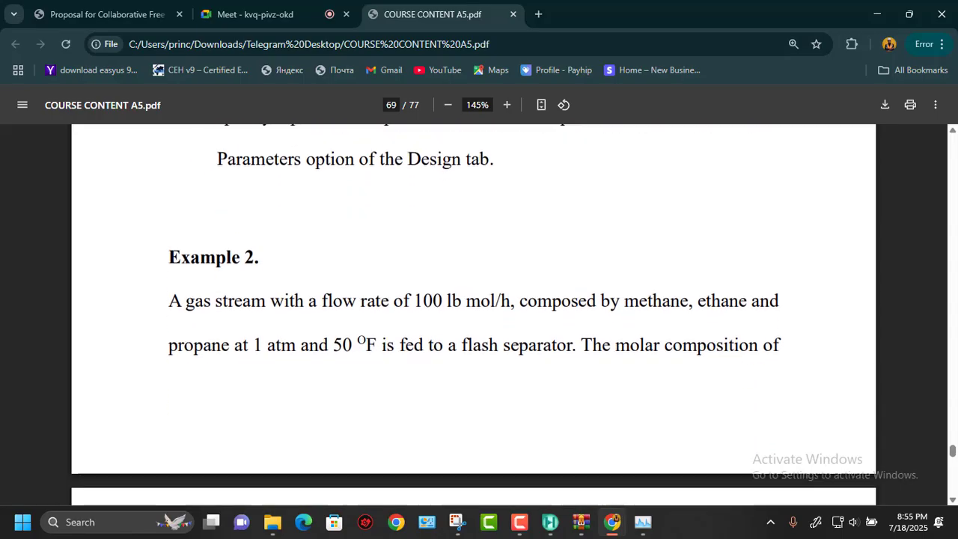
pyautogui.scroll(-5, 599, 385)
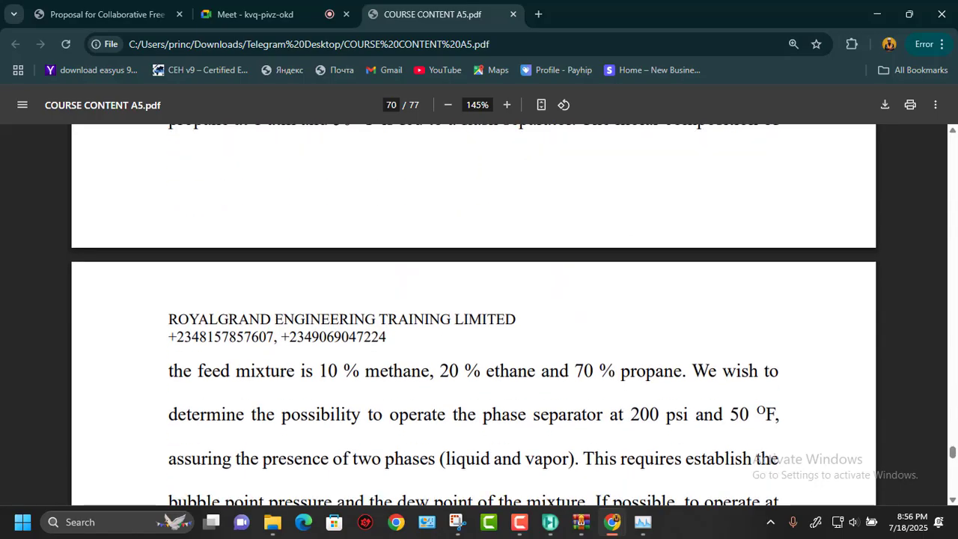
pyautogui.scroll(15, 474, 314)
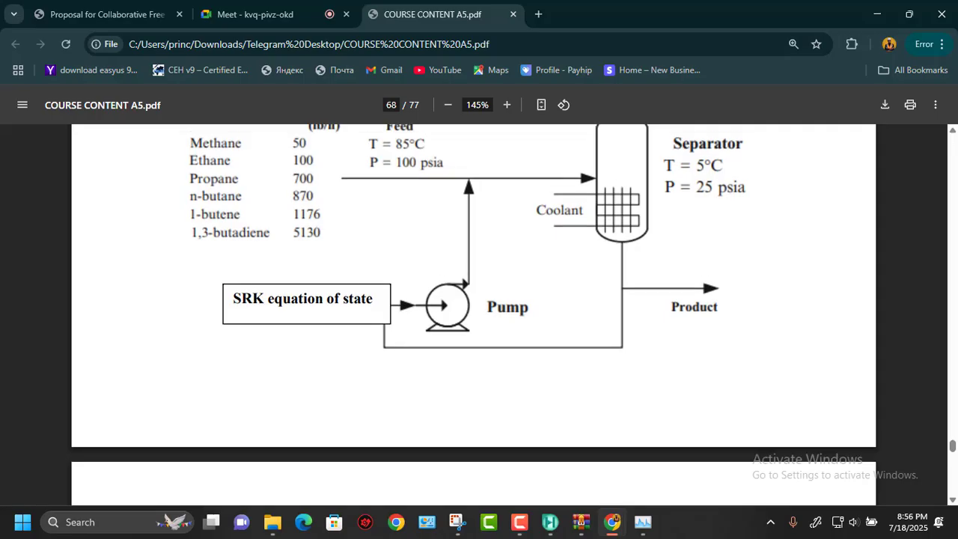
pyautogui.scroll(1, 474, 314)
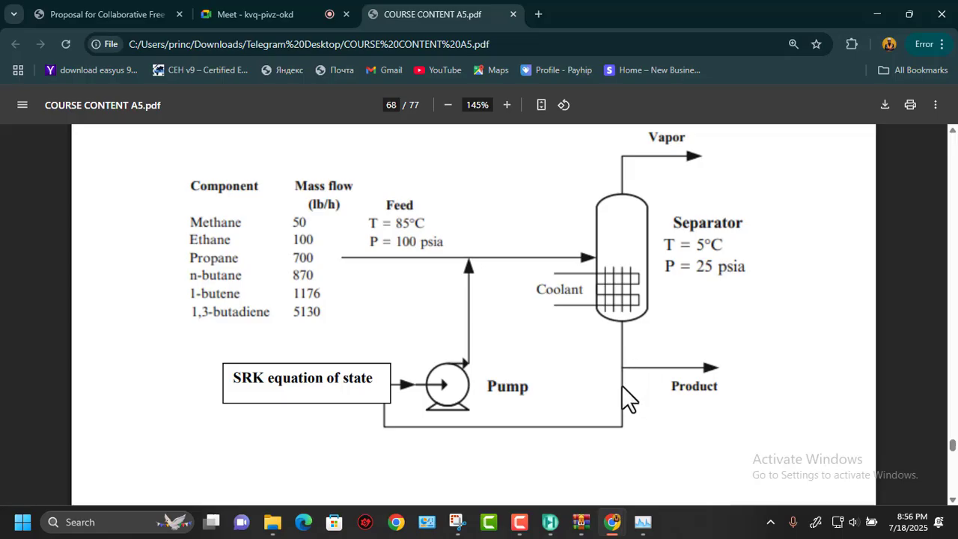
# Switch to Aspen HYSYS and rename the liquid outlet stream of separator V-100 as SEP-OUT
pyautogui.click(569, 438)
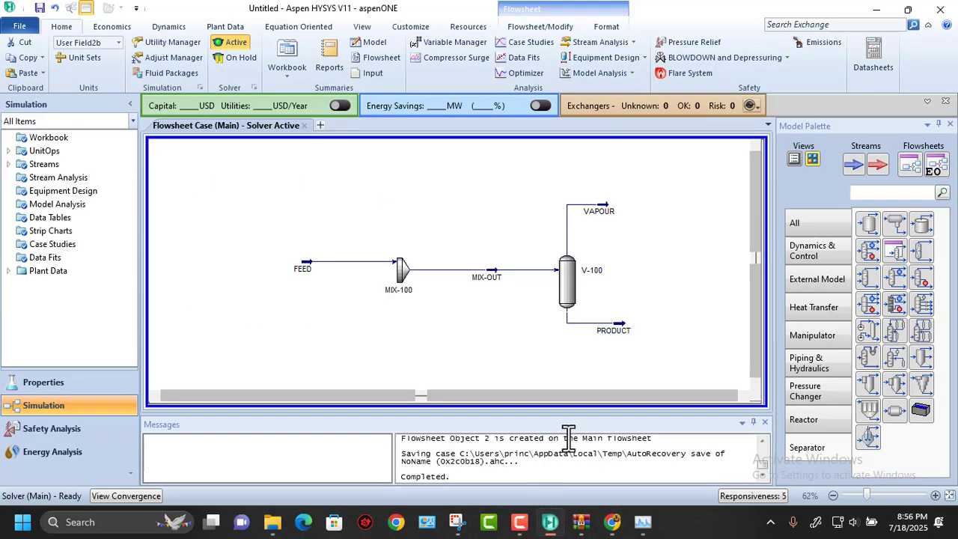
pyautogui.click(618, 332)
pyautogui.doubleClick(618, 330)
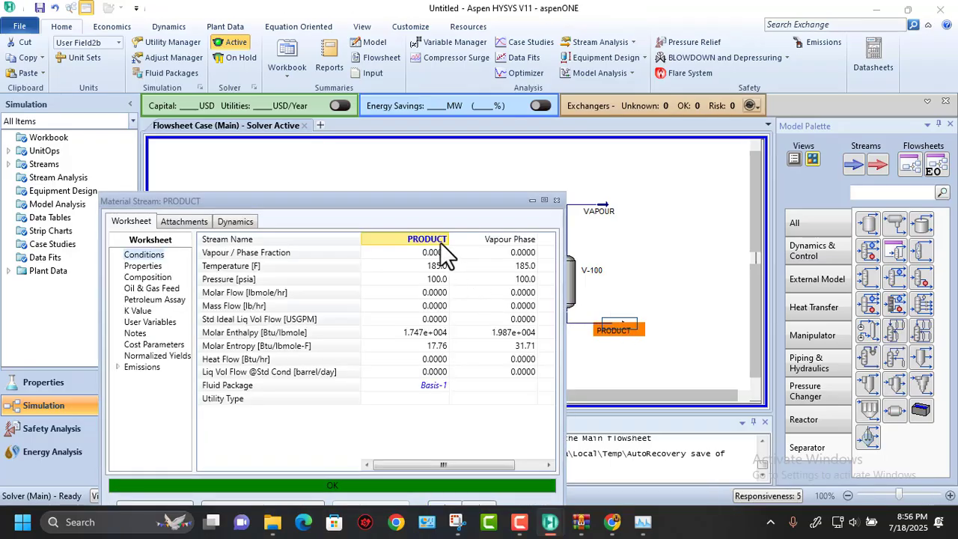
pyautogui.write('SEP-')
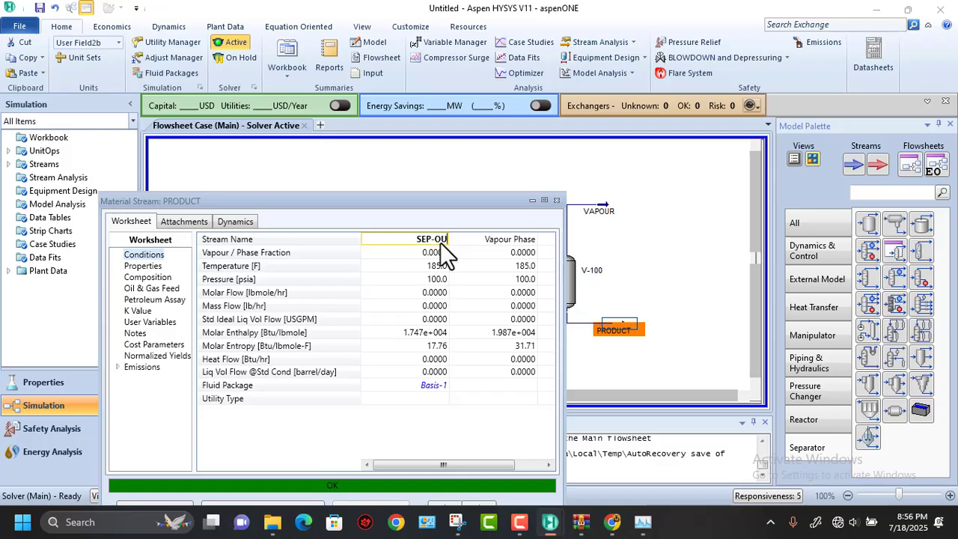
pyautogui.press('Return')
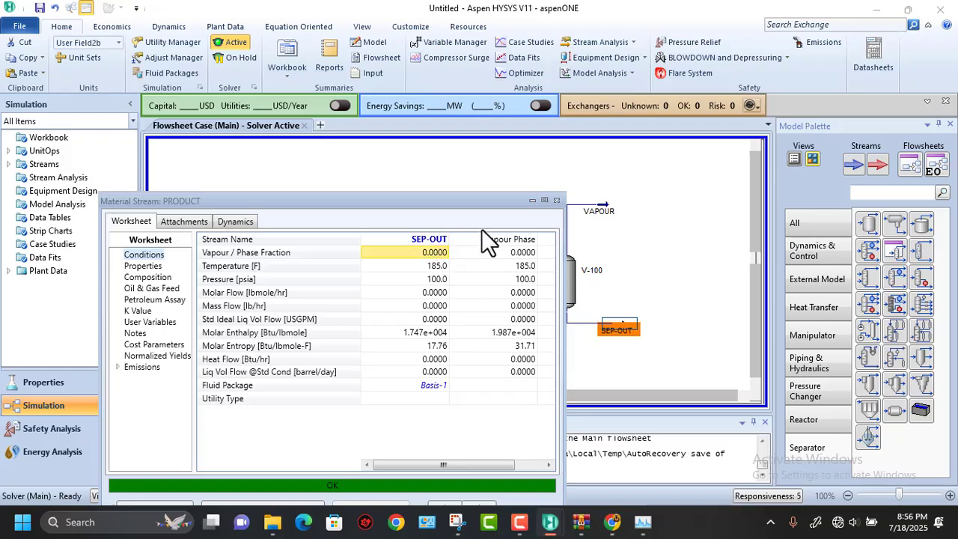
pyautogui.click(556, 200)
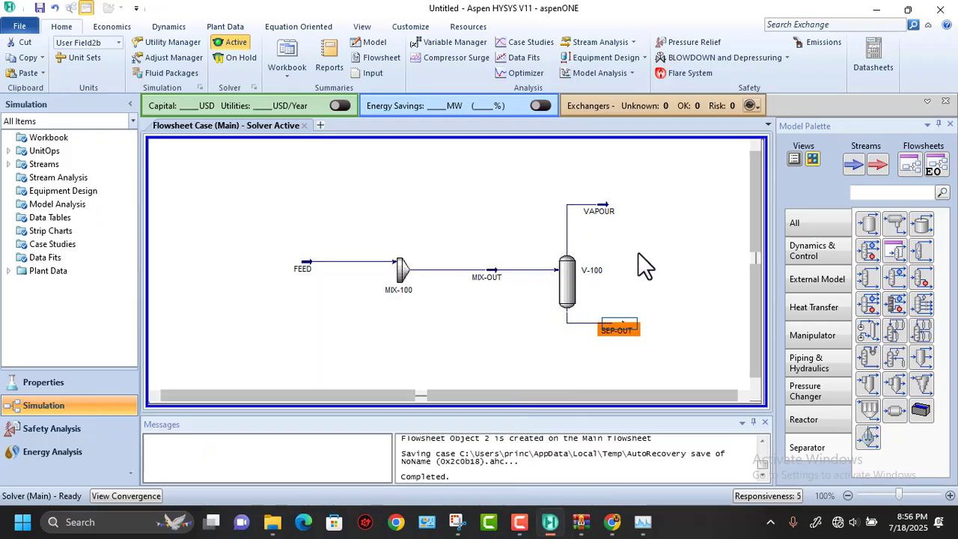
# Add a tee to the flowsheet just below the SEP-OUT stream
pyautogui.click(816, 395)
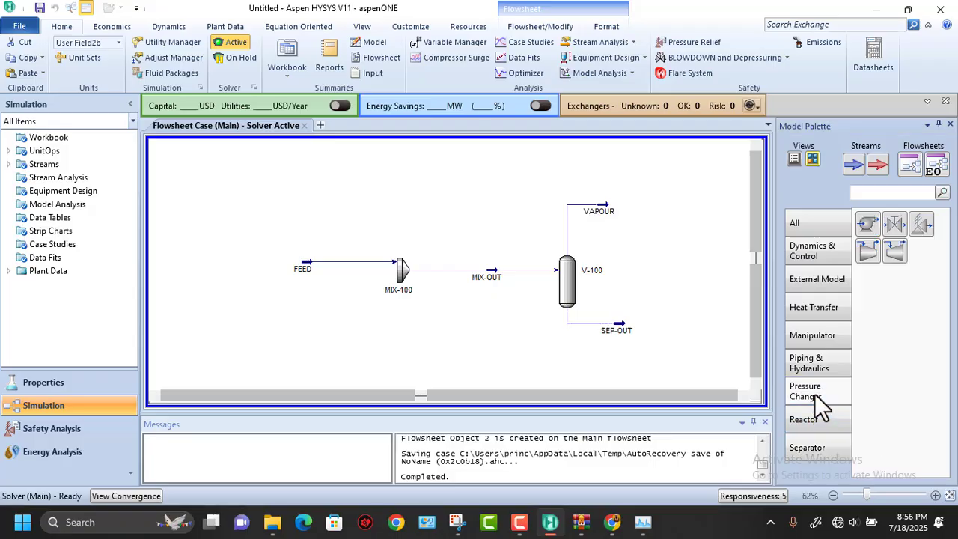
pyautogui.click(815, 364)
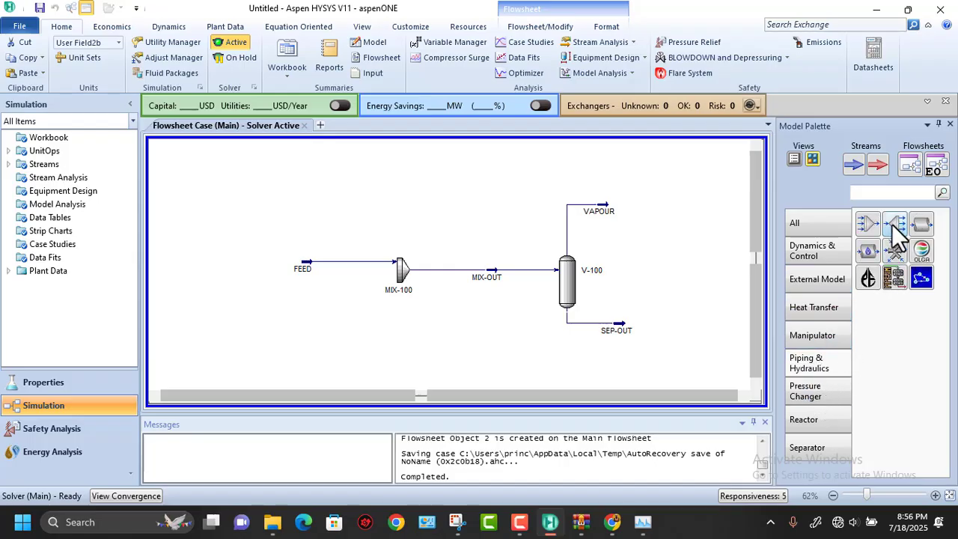
pyautogui.moveTo(891, 224); pyautogui.dragTo(571, 370)
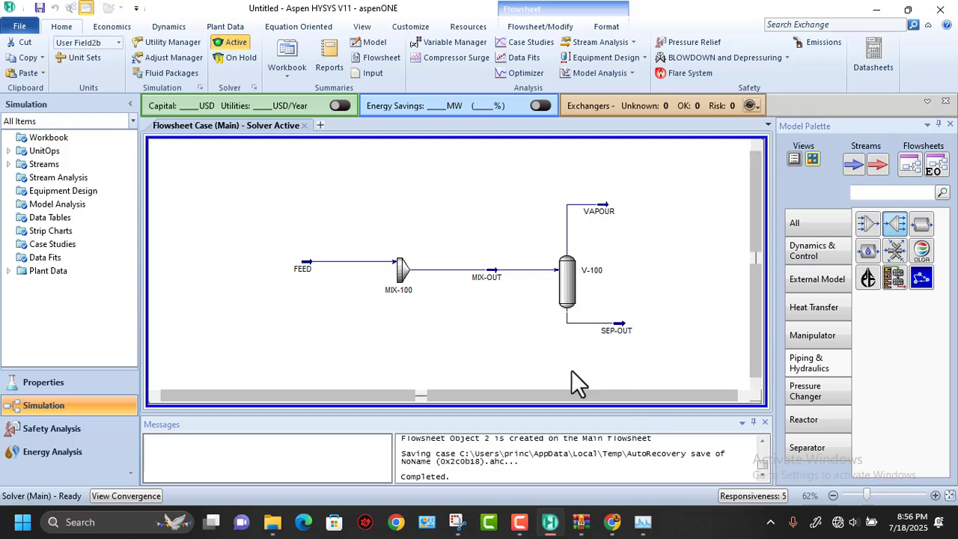
pyautogui.click(620, 362)
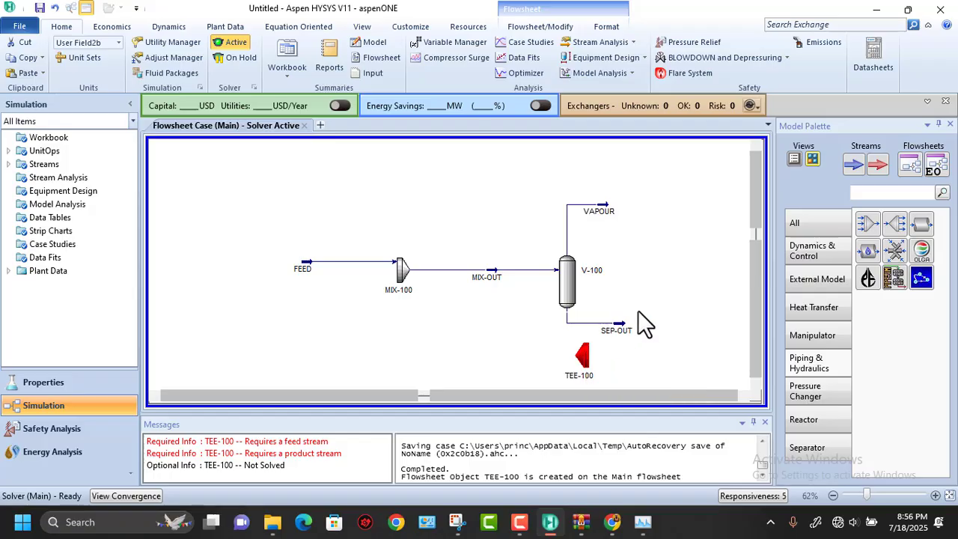
# Place two new material streams below the tee, one on its right and one directly beneath it
pyautogui.scroll(-3, 755, 381)
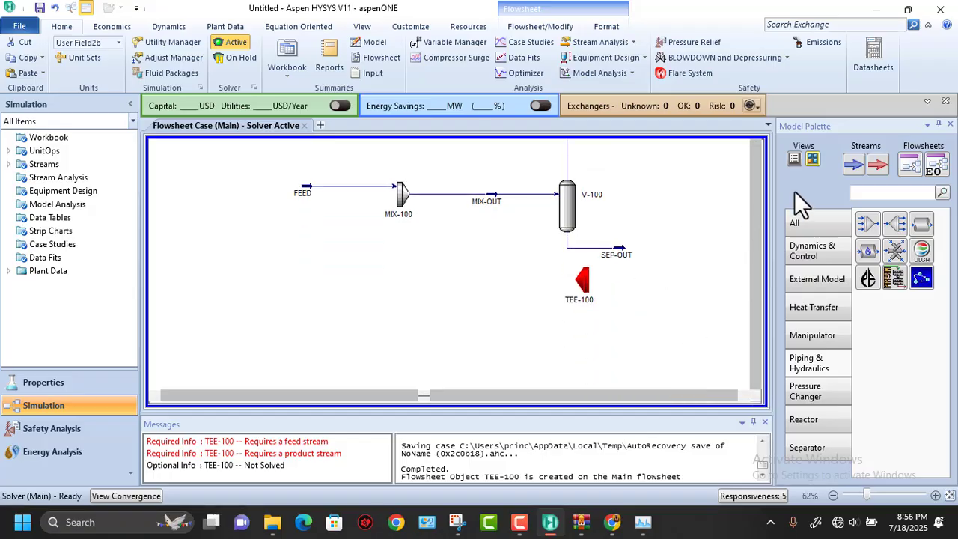
pyautogui.click(854, 164)
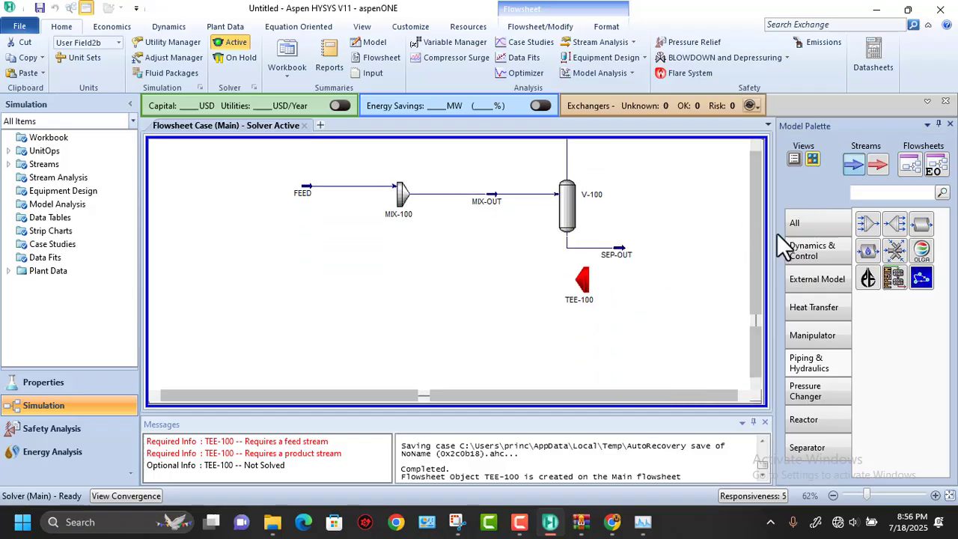
pyautogui.click(624, 322)
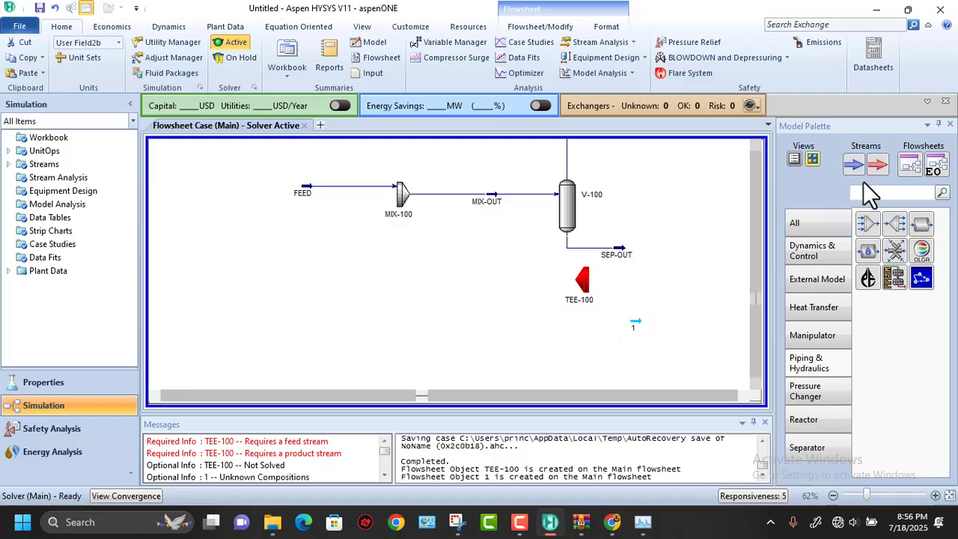
pyautogui.click(876, 164)
pyautogui.click(560, 341)
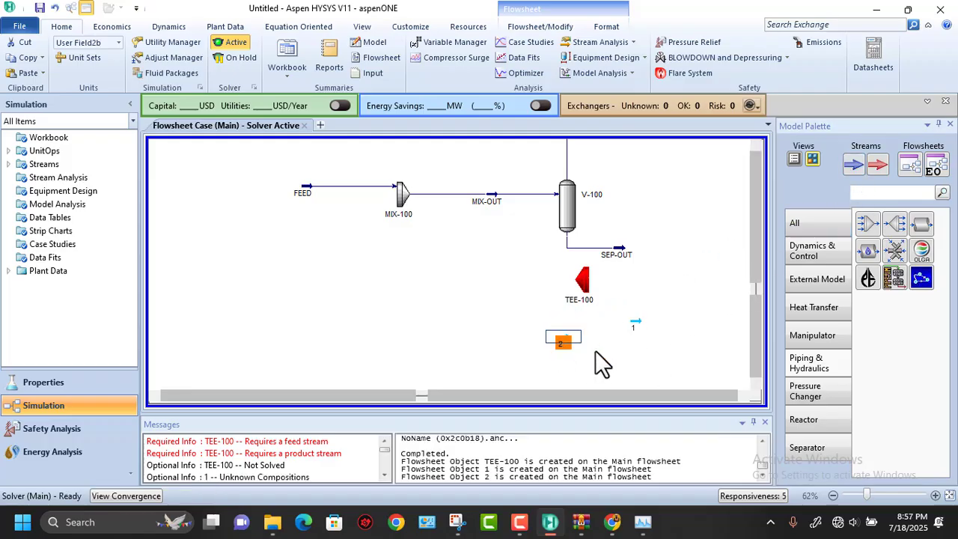
# Rename material stream 1 as PRODUCT
pyautogui.doubleClick(633, 323)
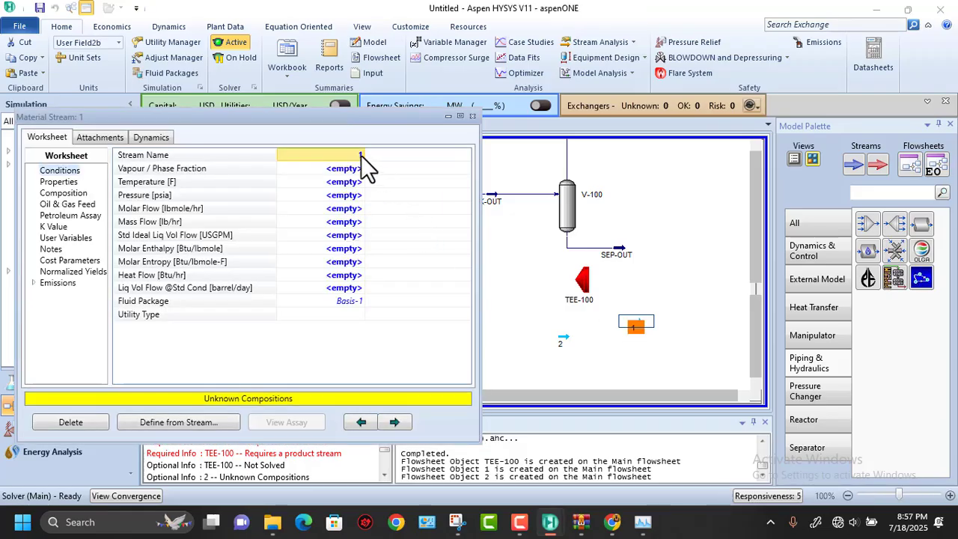
pyautogui.write('PROD')
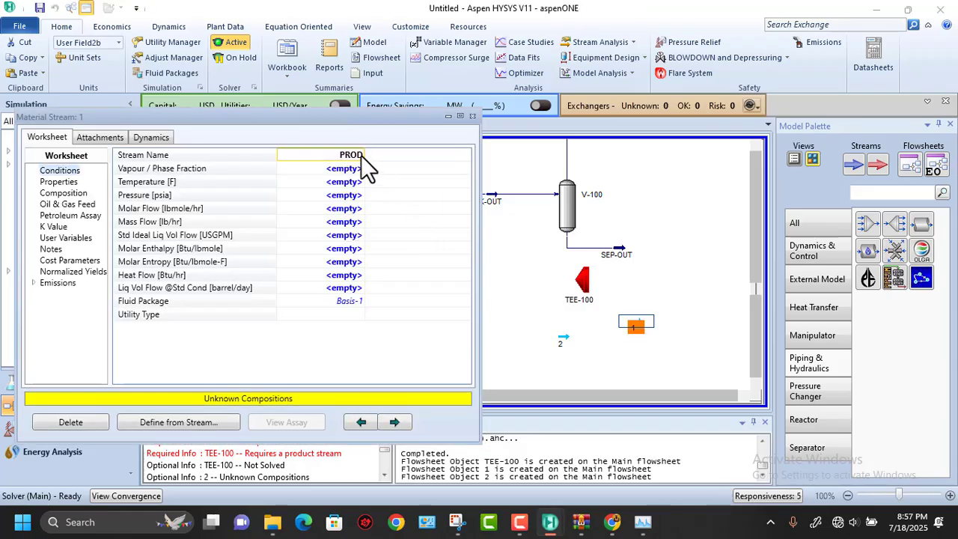
pyautogui.write('UCT')
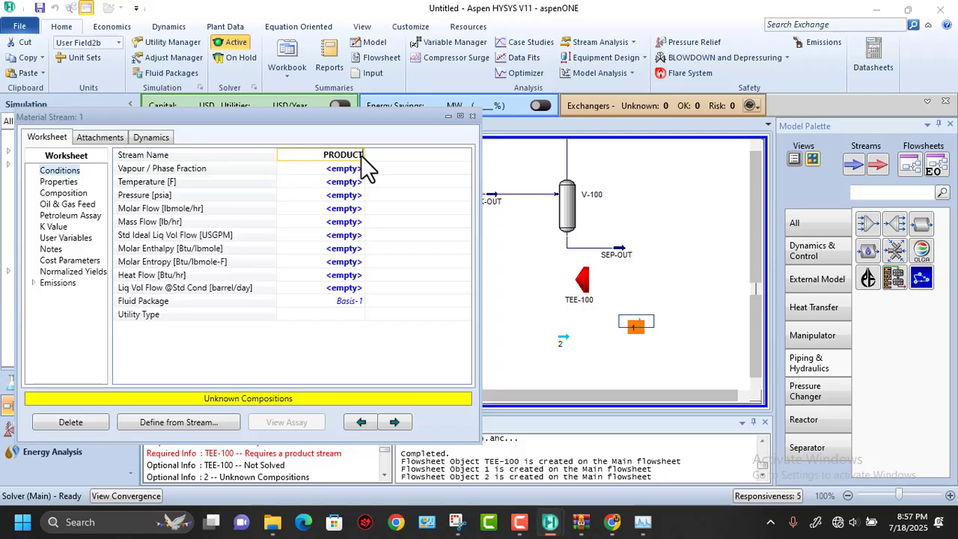
pyautogui.click(329, 181)
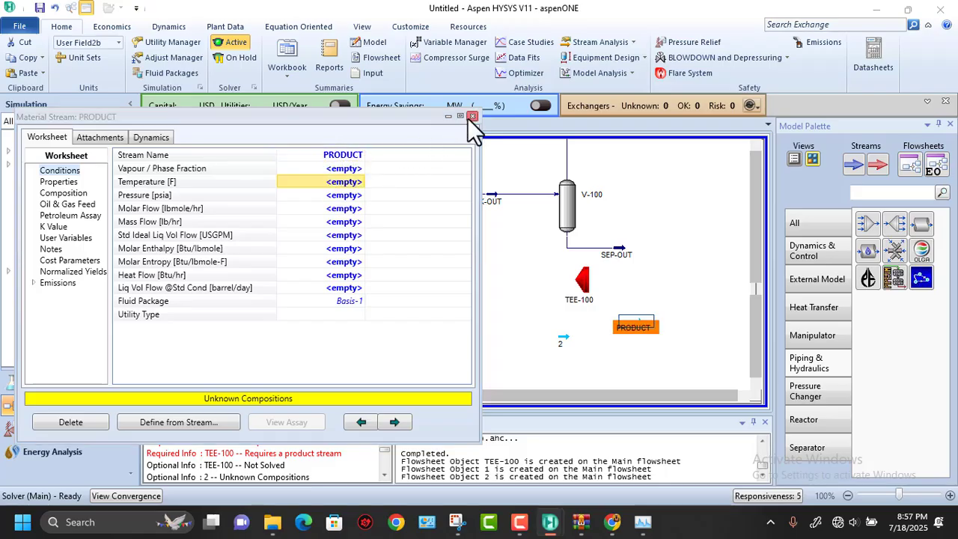
pyautogui.click(471, 117)
# Rename material stream 2 as TO-PUMP
pyautogui.click(563, 340)
pyautogui.doubleClick(567, 342)
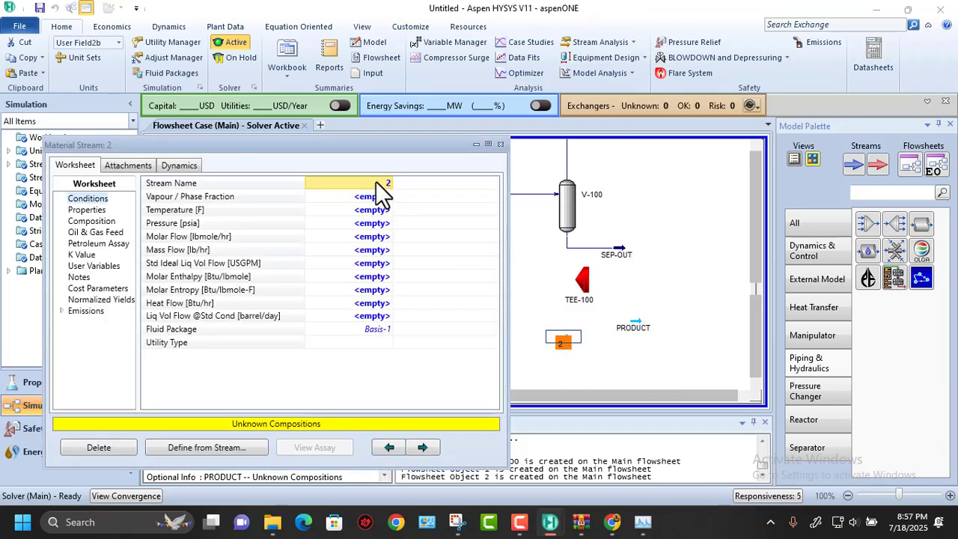
pyautogui.write('T')
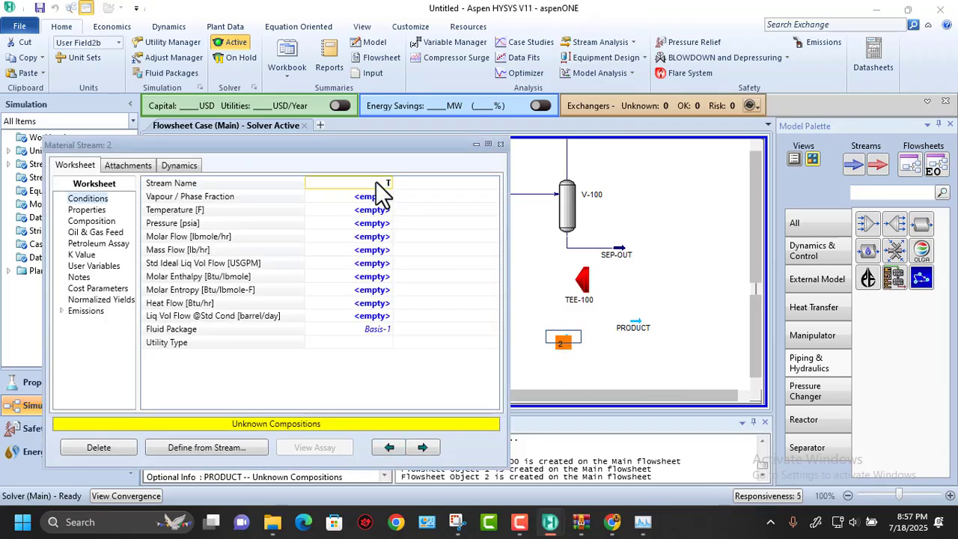
pyautogui.write('O-PUMP')
pyautogui.press('Return')
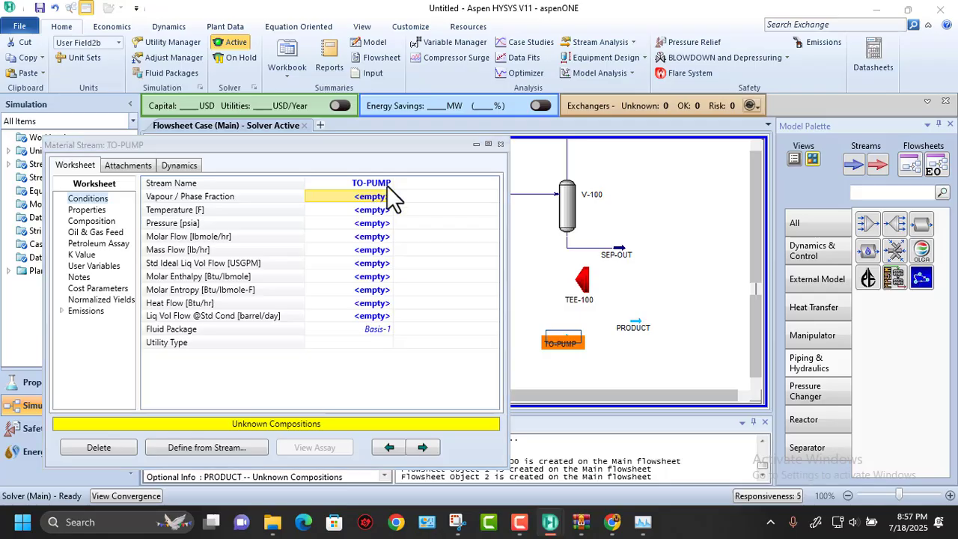
pyautogui.click(500, 144)
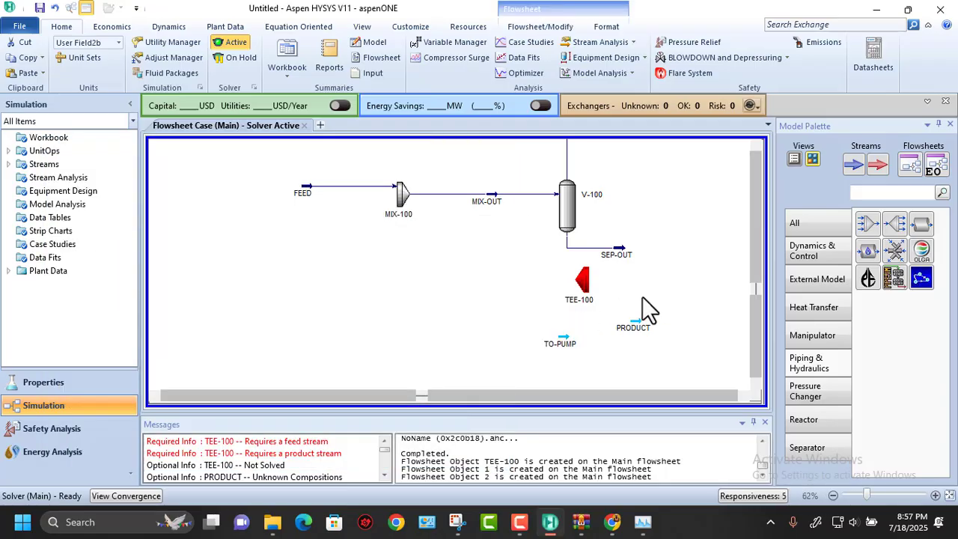
# Connect SEP-OUT as the inlet of TEE-100 and PRODUCT as its first outlet
pyautogui.doubleClick(588, 288)
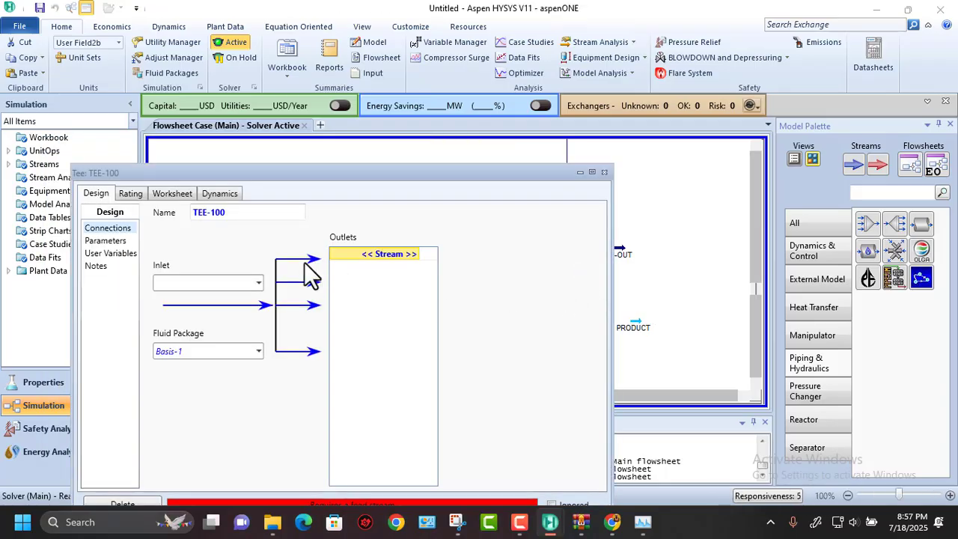
pyautogui.click(258, 282)
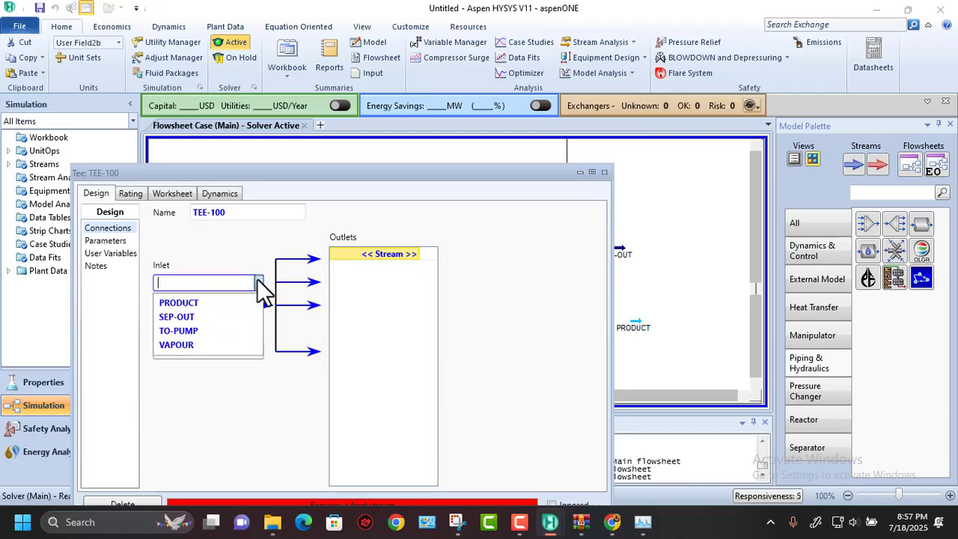
pyautogui.click(185, 319)
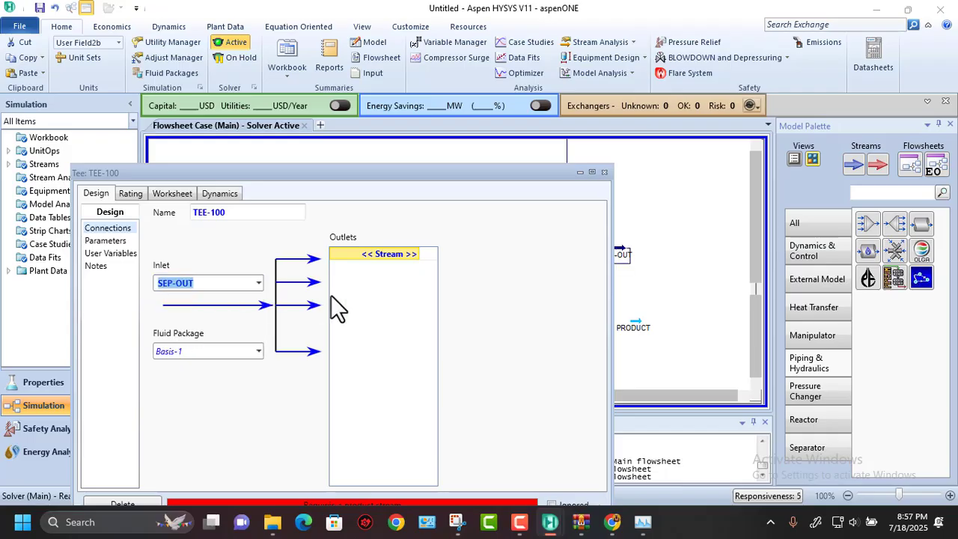
pyautogui.click(412, 259)
pyautogui.click(416, 254)
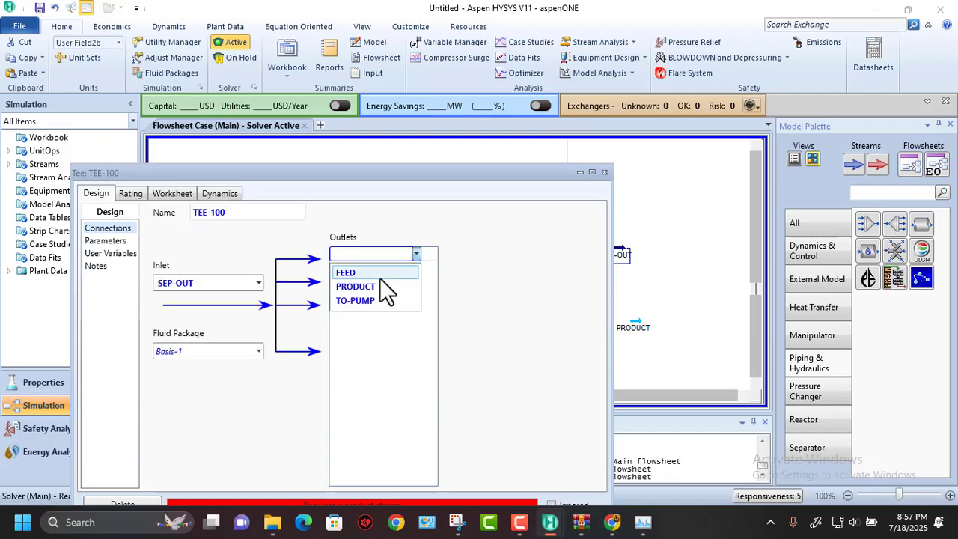
pyautogui.click(367, 288)
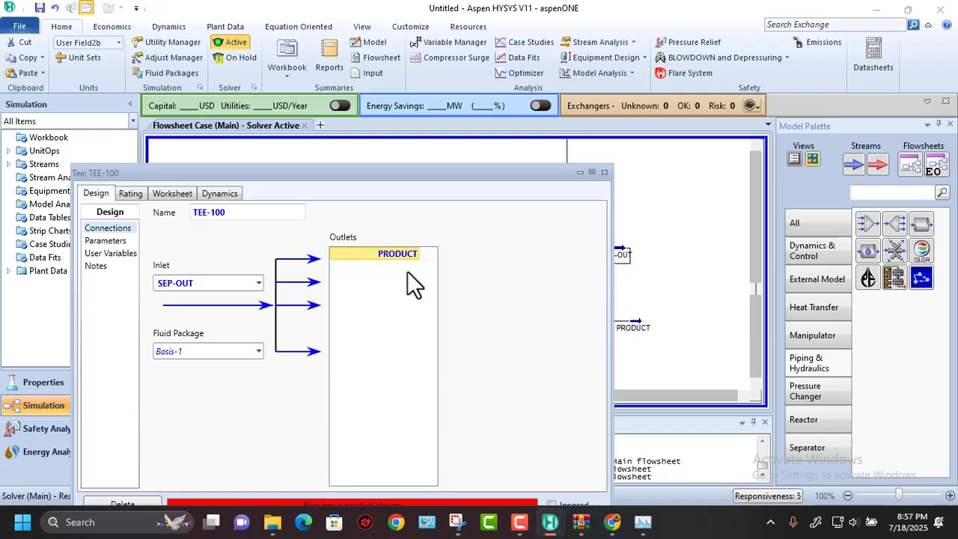
# Try TO-PUMP as the second outlet of TEE-100 and remove it from the outlets again
pyautogui.click(412, 267)
pyautogui.click(416, 267)
pyautogui.click(376, 300)
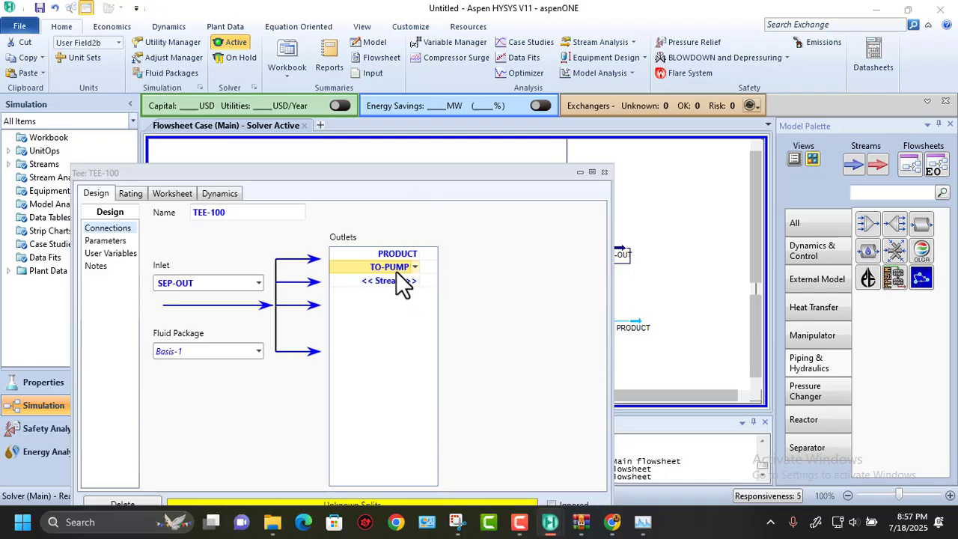
pyautogui.press('Delete')
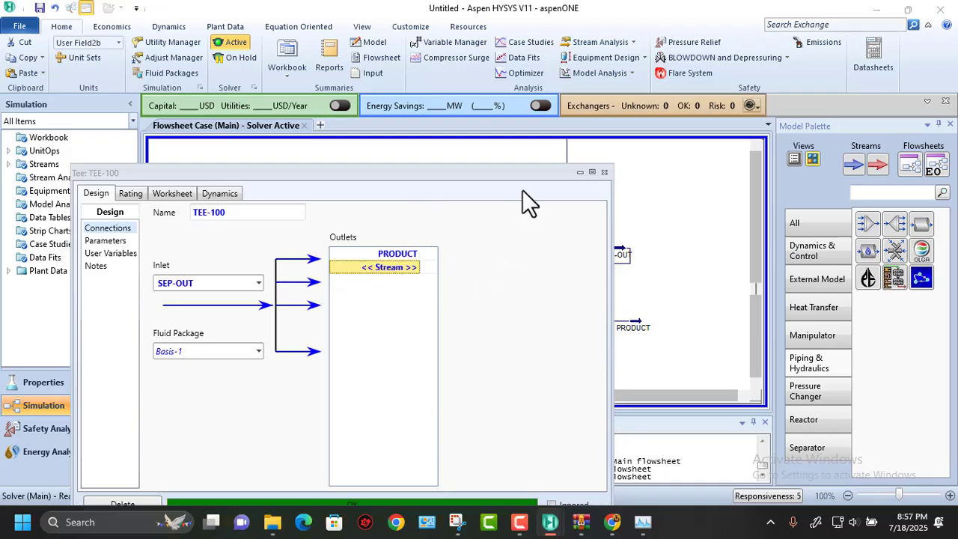
# Close the tee's properties and reposition TO-PUMP, TEE-100, PRODUCT and SEP-OUT in the flowsheet below separator V-100
pyautogui.click(605, 173)
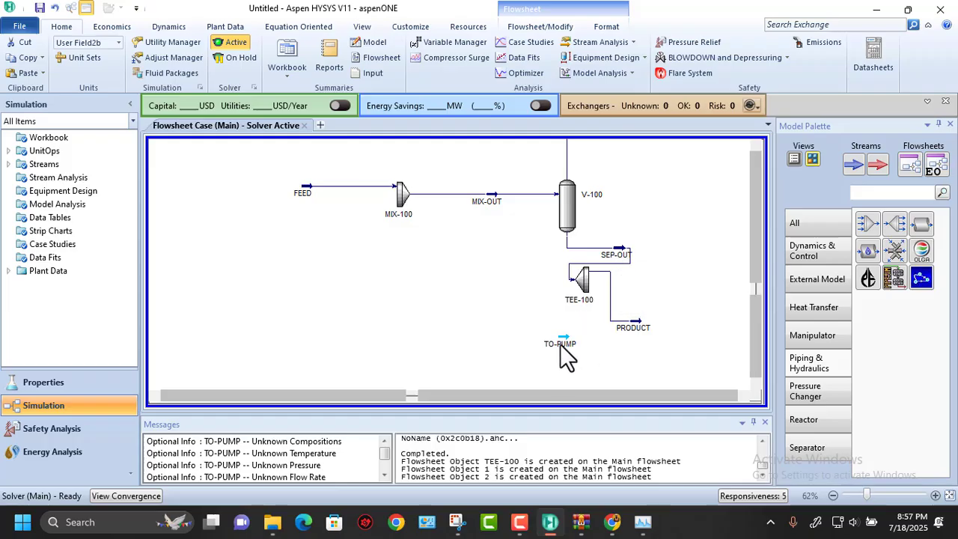
pyautogui.moveTo(560, 346); pyautogui.dragTo(514, 344)
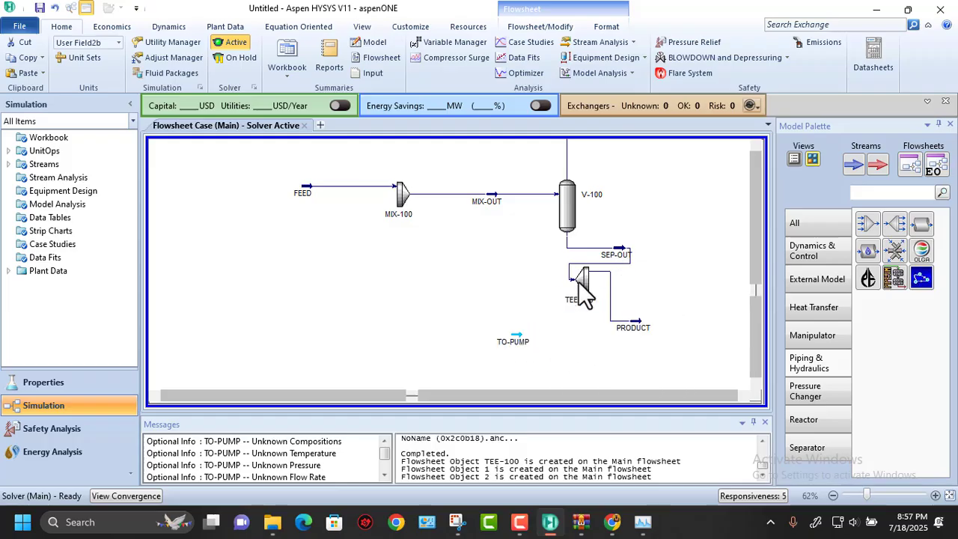
pyautogui.moveTo(584, 294); pyautogui.dragTo(589, 328)
pyautogui.click(652, 330)
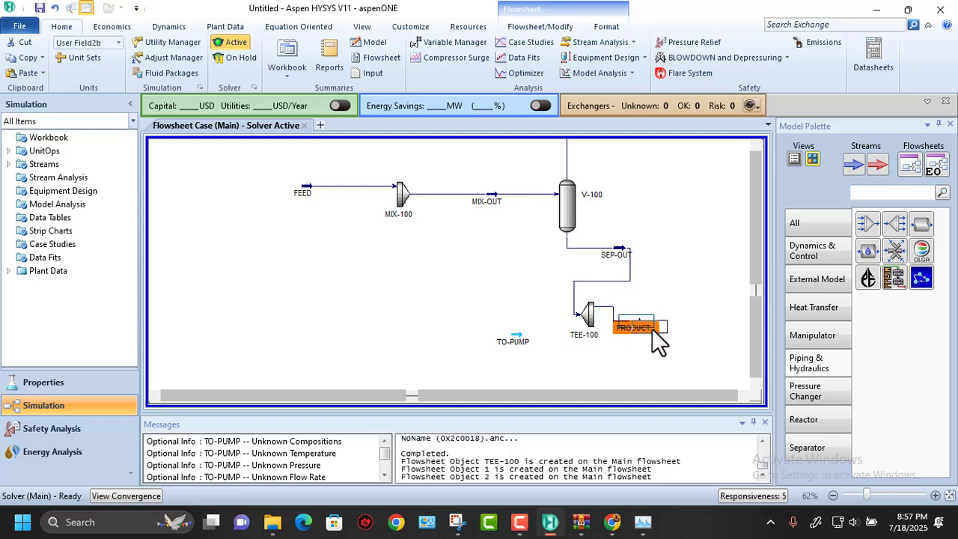
pyautogui.moveTo(657, 340); pyautogui.dragTo(666, 338)
pyautogui.moveTo(618, 253); pyautogui.dragTo(558, 282)
pyautogui.click(590, 314)
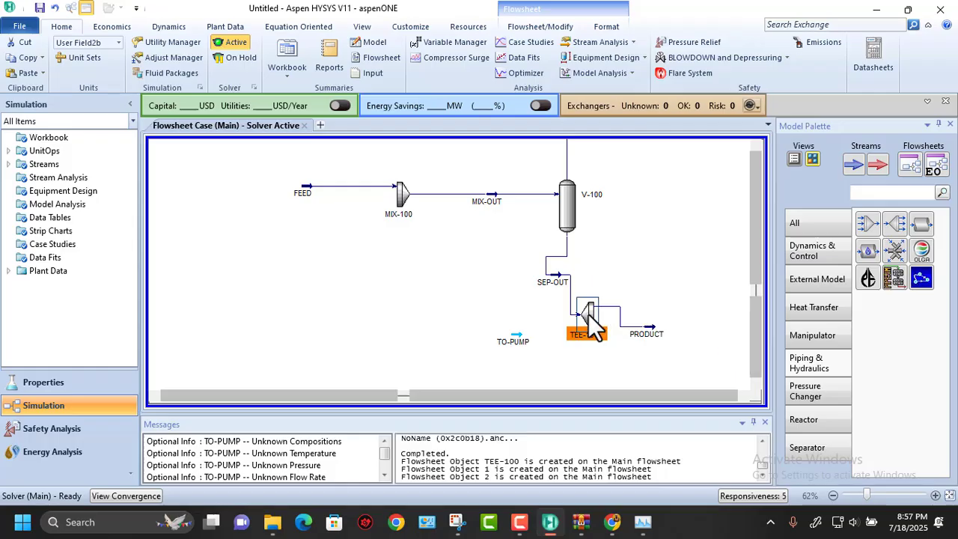
pyautogui.rightClick(589, 316)
pyautogui.click(690, 258)
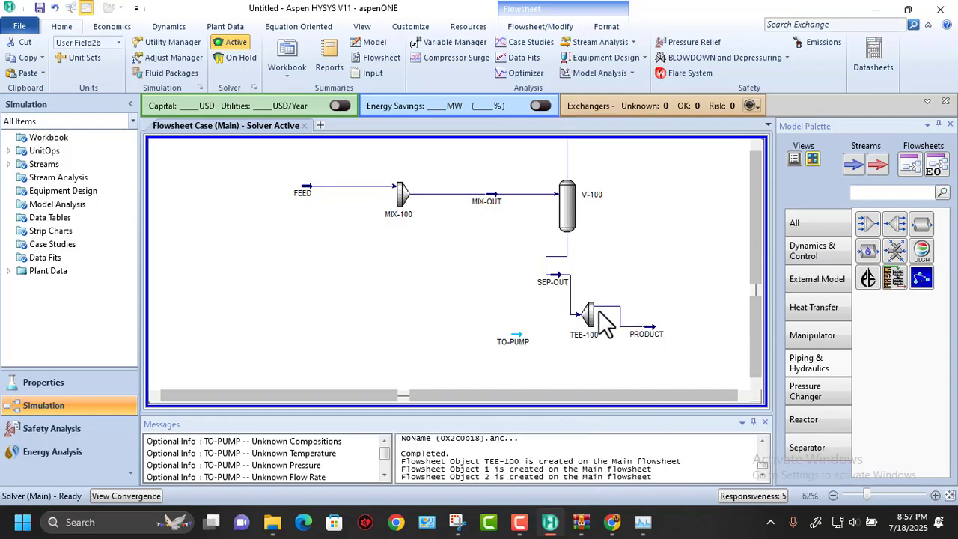
# Rotate the SEP-OUT stream so its arrow points downward and align it directly beneath separator V-100
pyautogui.click(560, 277)
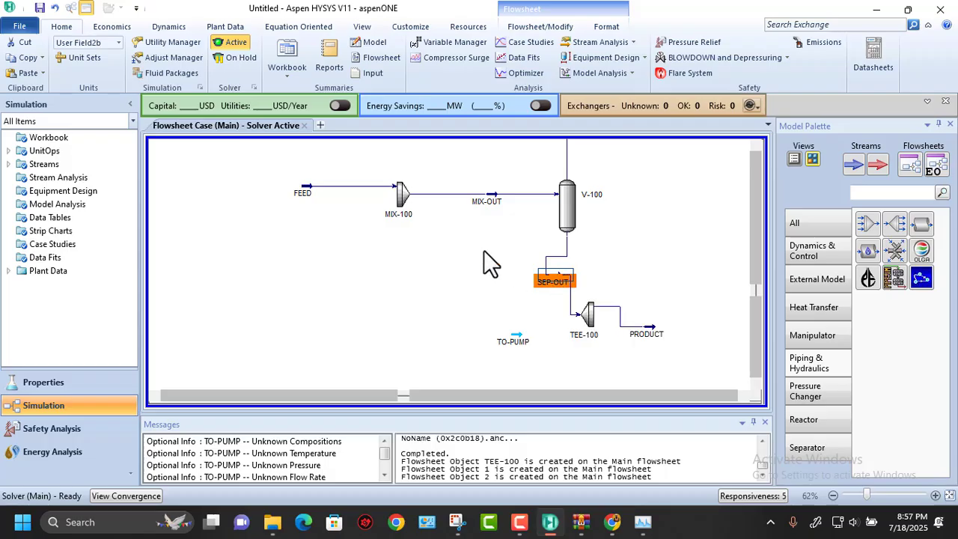
pyautogui.click(362, 30)
pyautogui.click(419, 22)
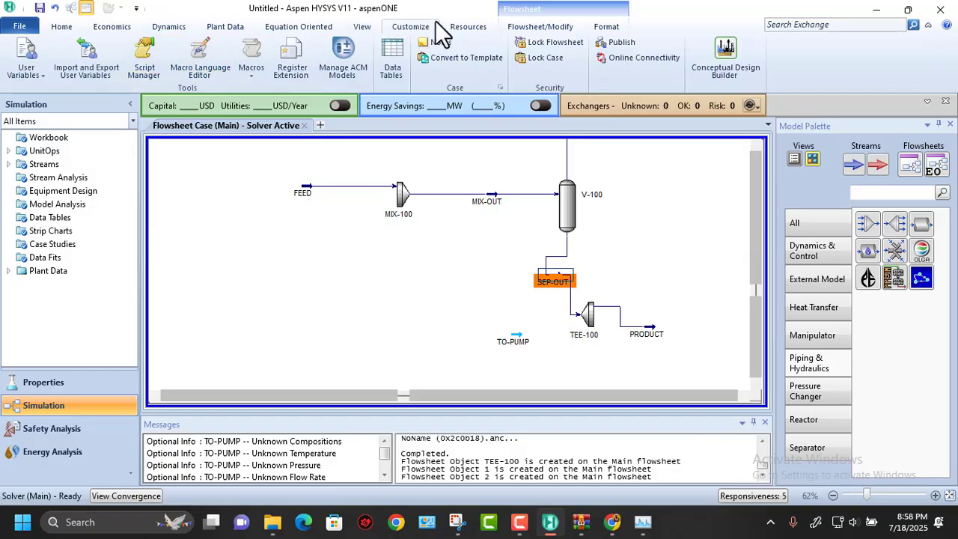
pyautogui.click(545, 27)
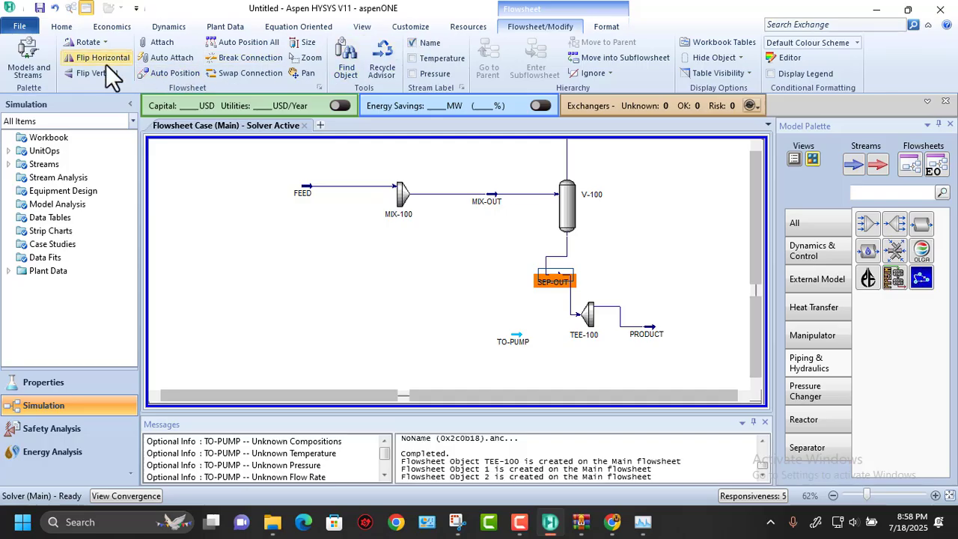
pyautogui.click(83, 47)
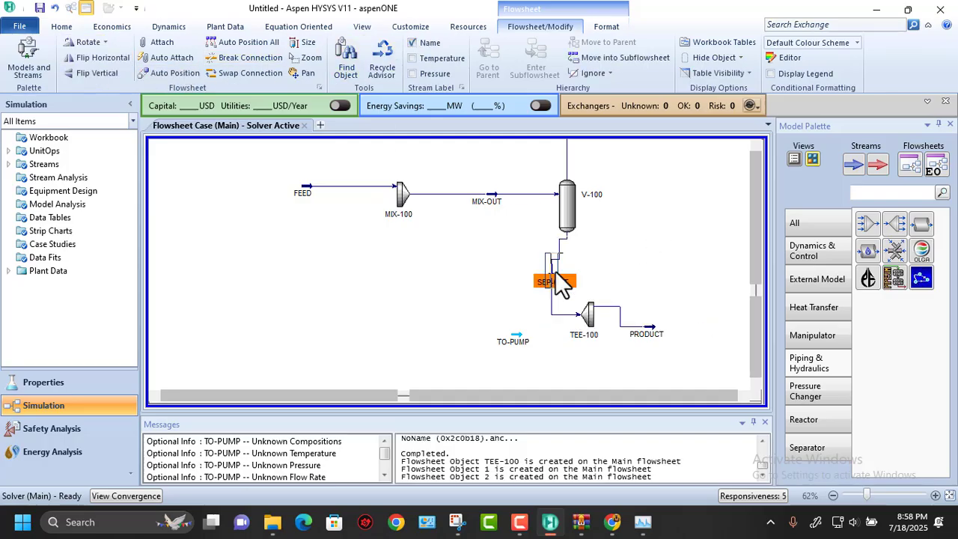
pyautogui.moveTo(555, 274); pyautogui.dragTo(565, 274)
# Rotate TEE-100 so its inlet faces upward and line it up vertically with the SEP-OUT stream below V-100
pyautogui.moveTo(593, 319); pyautogui.dragTo(579, 313)
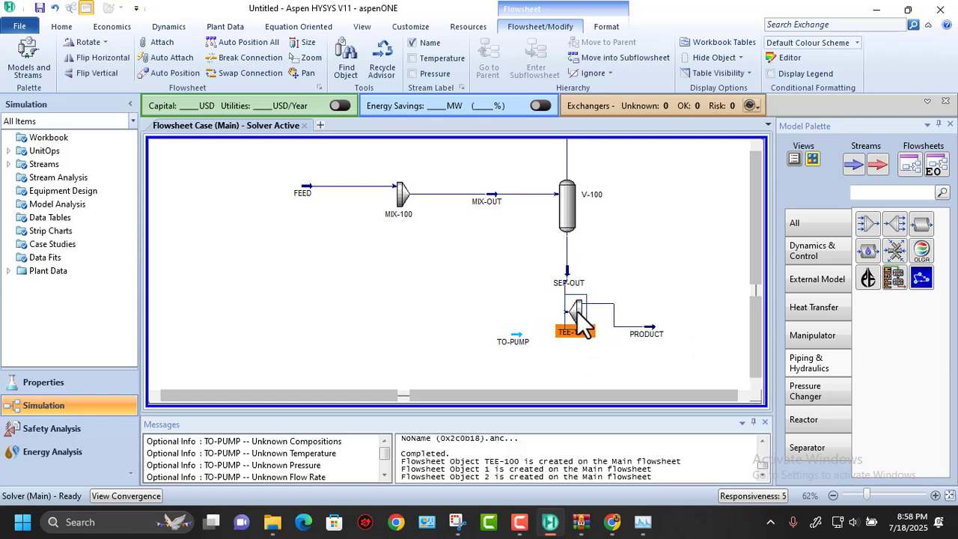
pyautogui.click(91, 42)
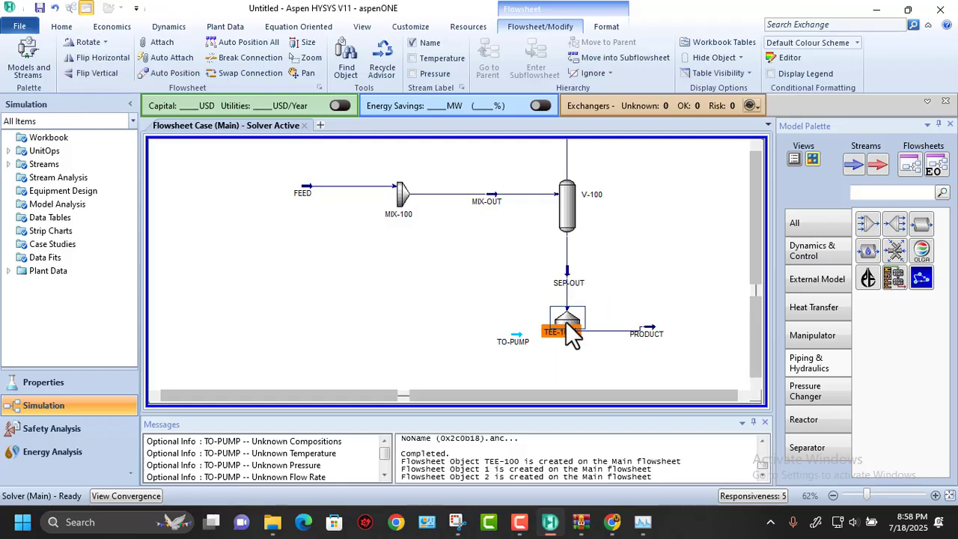
pyautogui.click(566, 256)
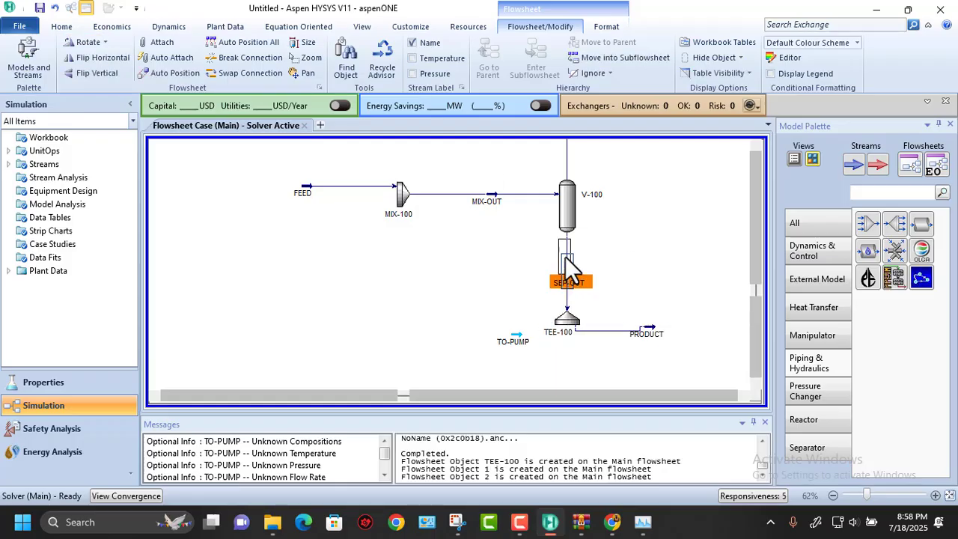
pyautogui.click(571, 318)
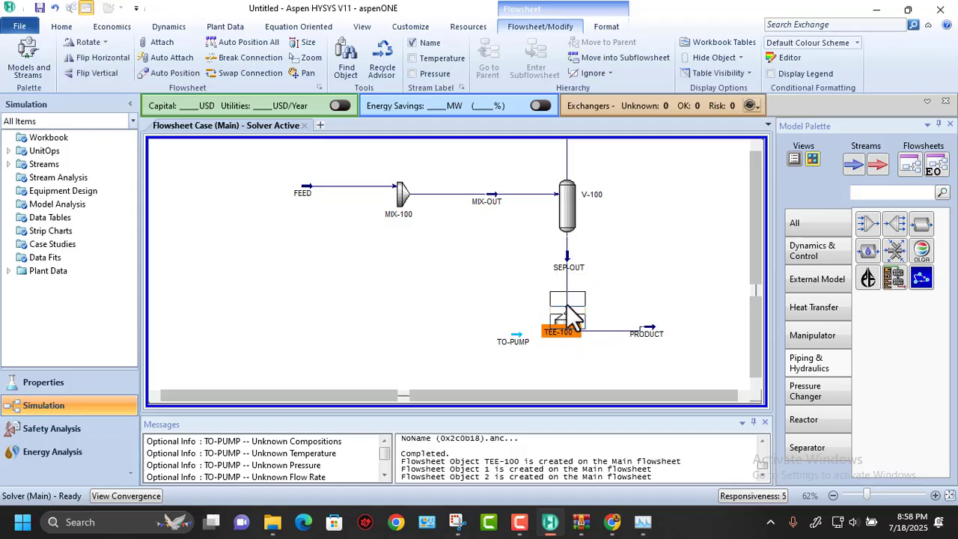
# Reverse the TO-PUMP stream's icon so its arrow points away from TEE-100
pyautogui.click(516, 341)
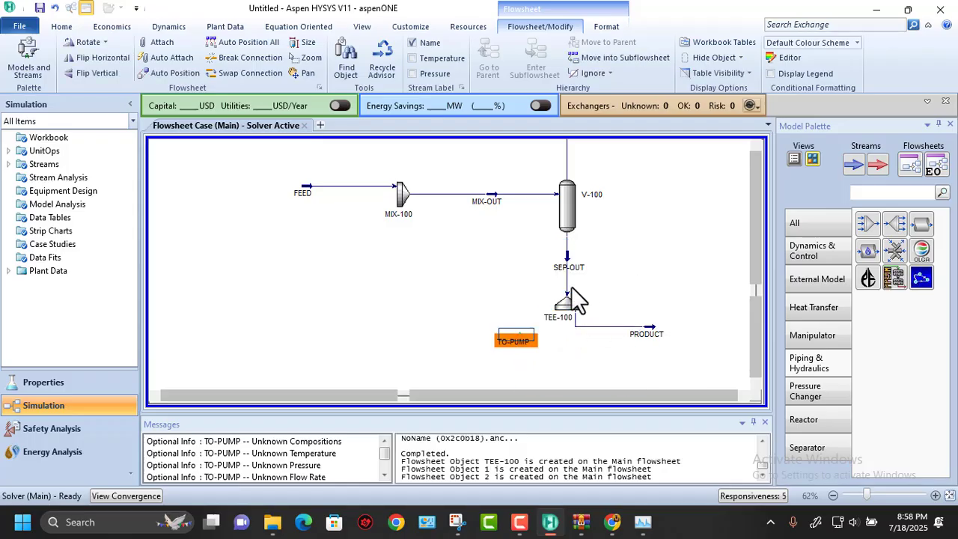
pyautogui.click(66, 39)
pyautogui.click(682, 236)
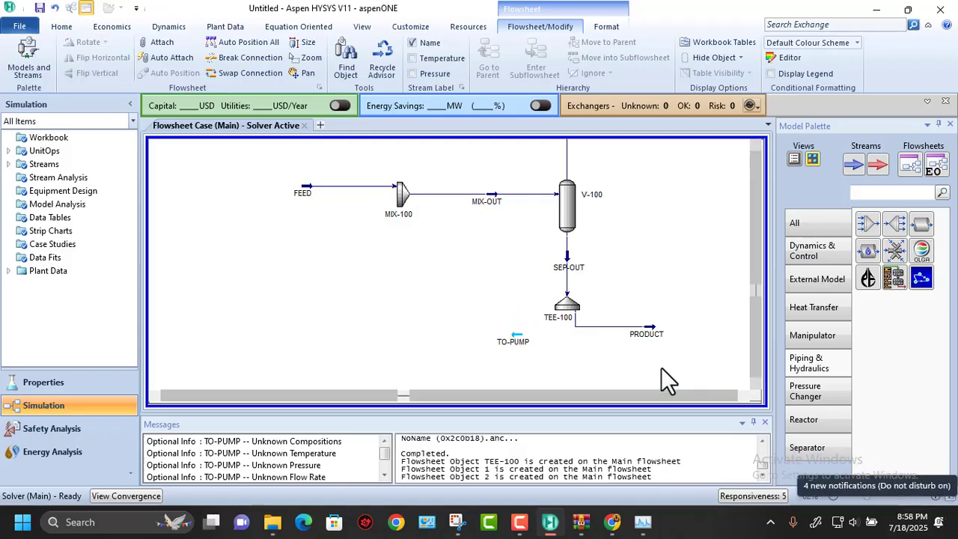
pyautogui.click(947, 495)
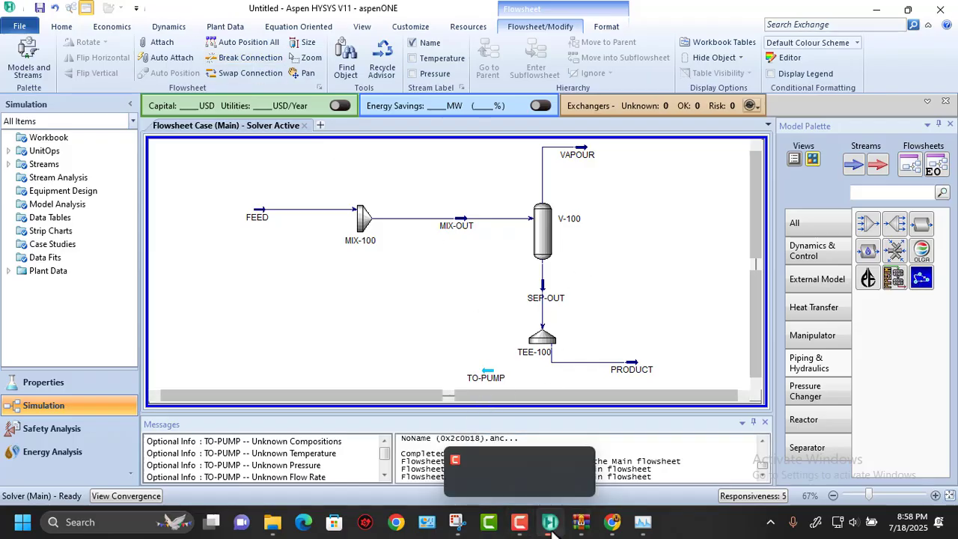
# Switch to the Google Meet call in Chrome, share the entire screen, hide the sharing notice and unmute the microphone
pyautogui.moveTo(609, 524)
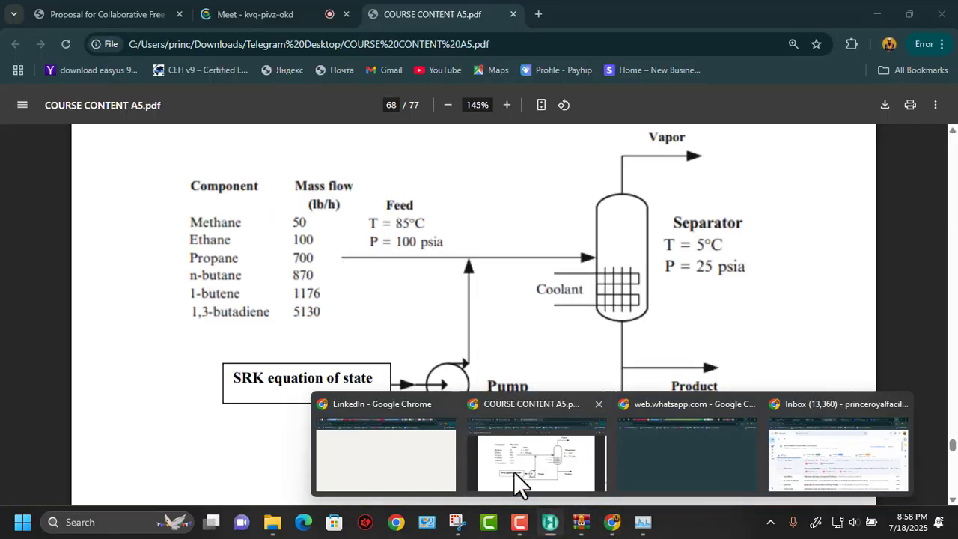
pyautogui.click(514, 472)
pyautogui.click(262, 12)
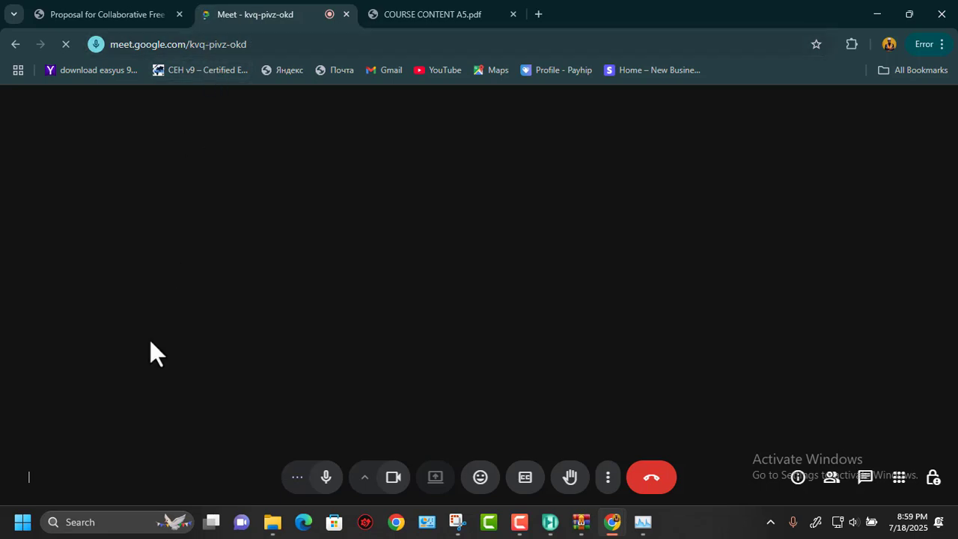
pyautogui.moveTo(528, 534)
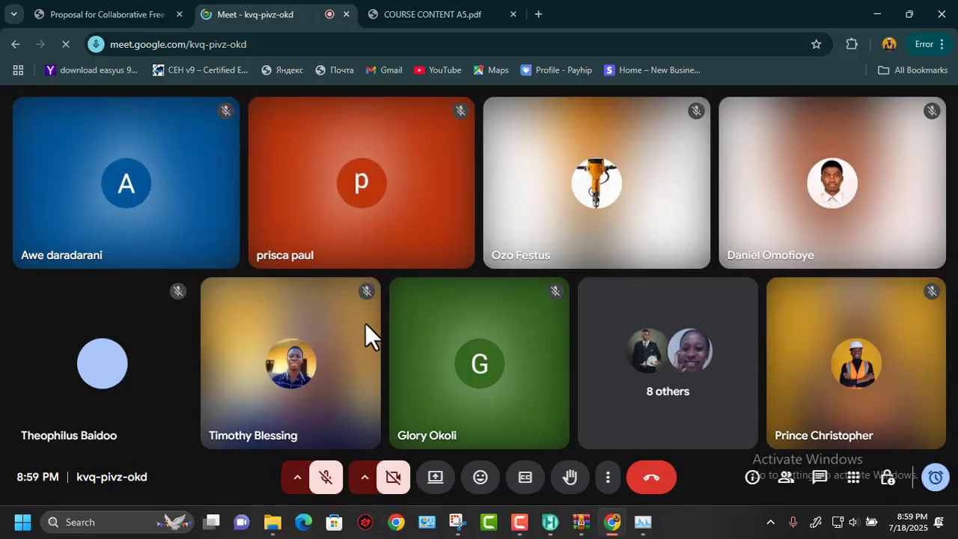
pyautogui.click(438, 483)
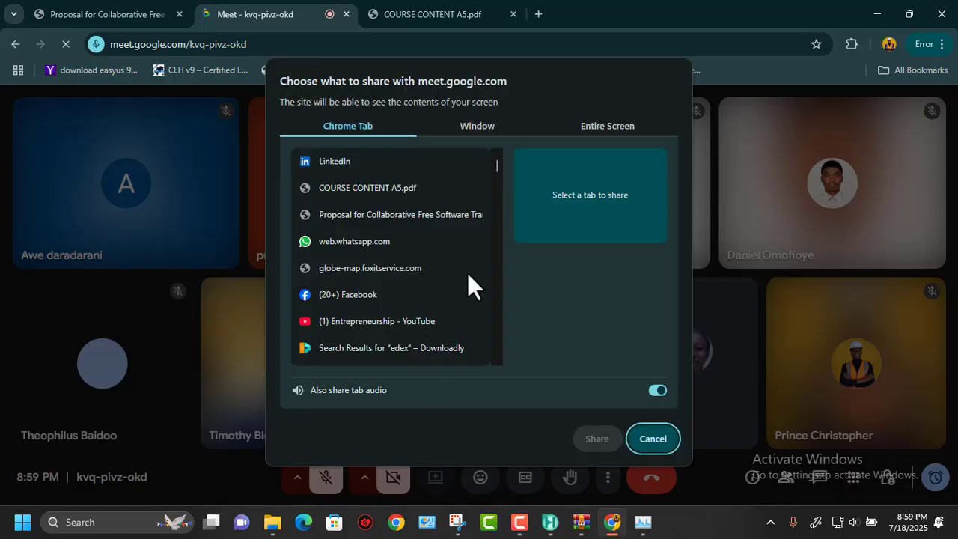
pyautogui.click(590, 126)
pyautogui.click(420, 210)
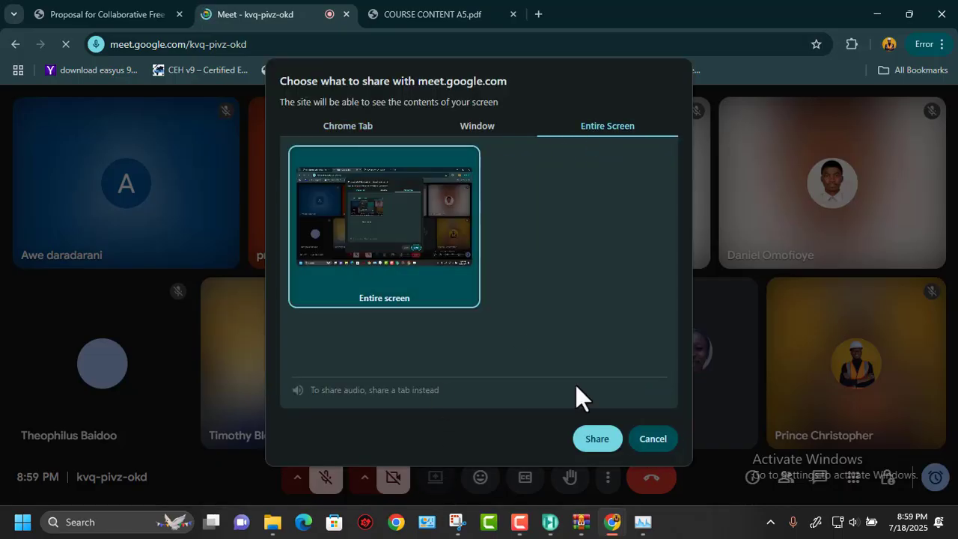
pyautogui.click(603, 448)
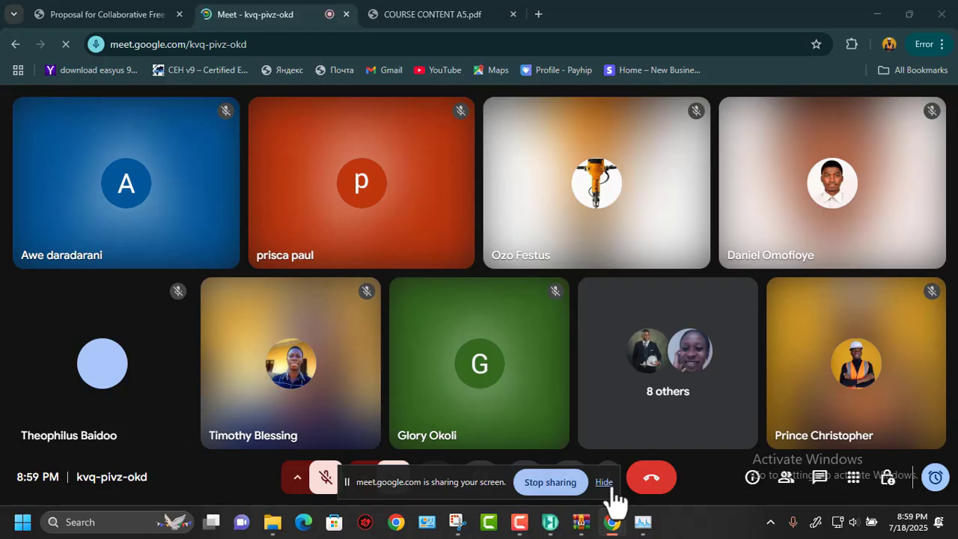
pyautogui.click(604, 482)
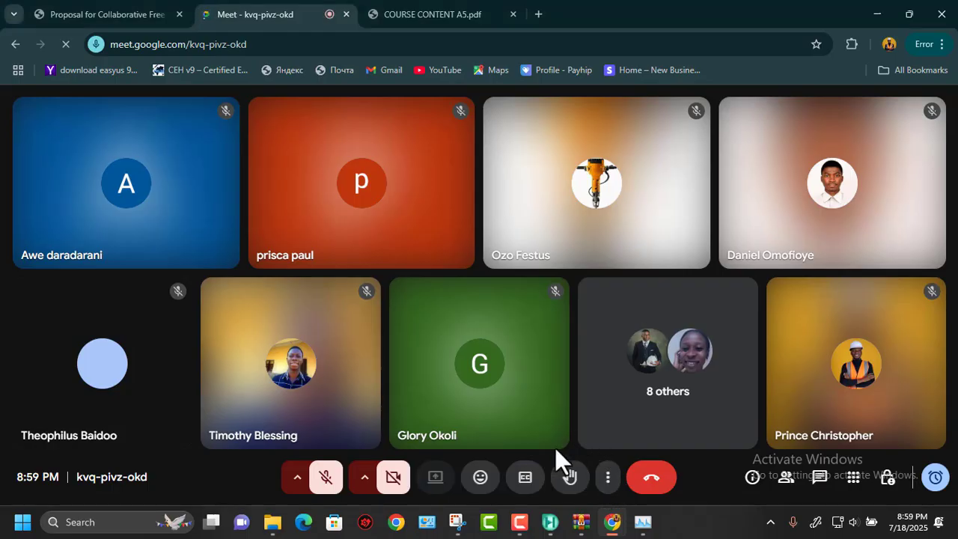
pyautogui.click(327, 478)
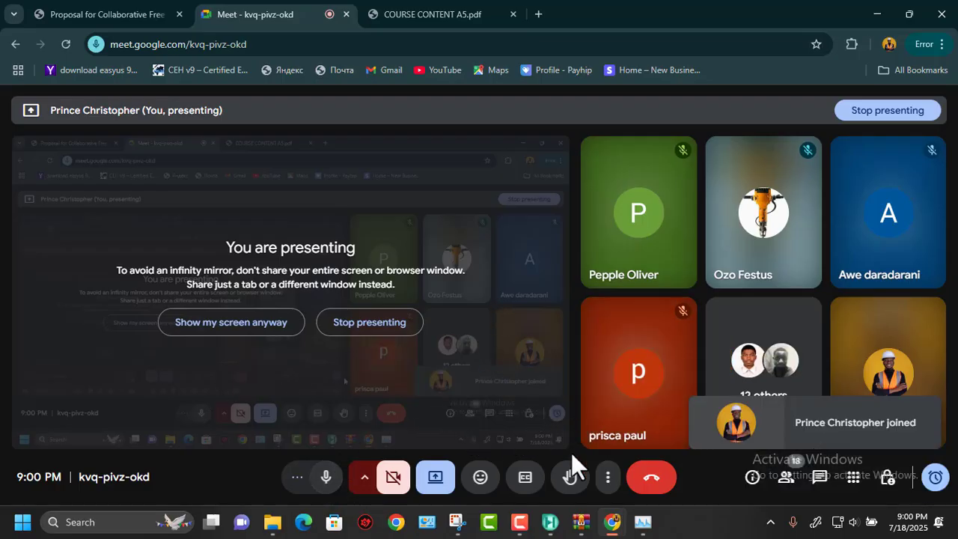
# Switch back to Aspen HYSYS and move the TO-PUMP stream slightly farther away from TEE-100
pyautogui.moveTo(551, 522)
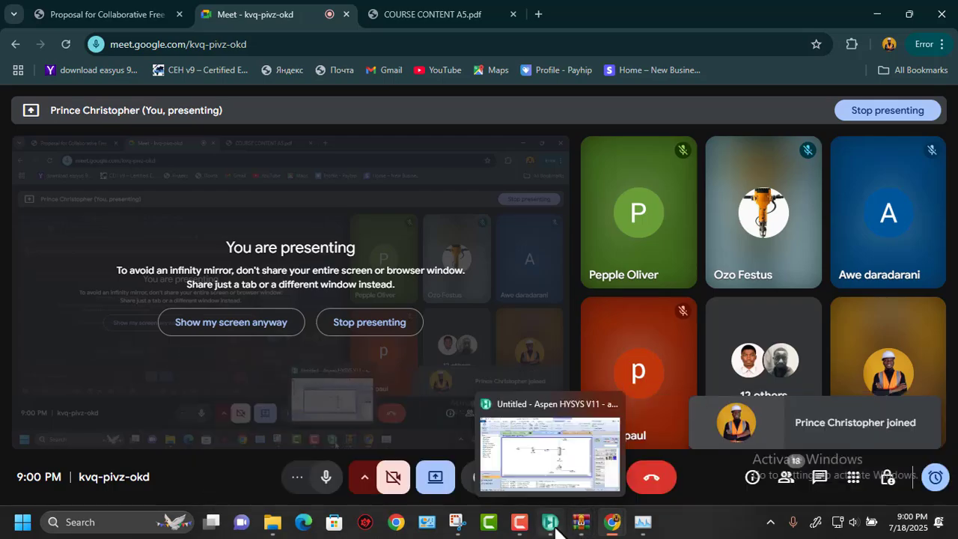
pyautogui.click(541, 464)
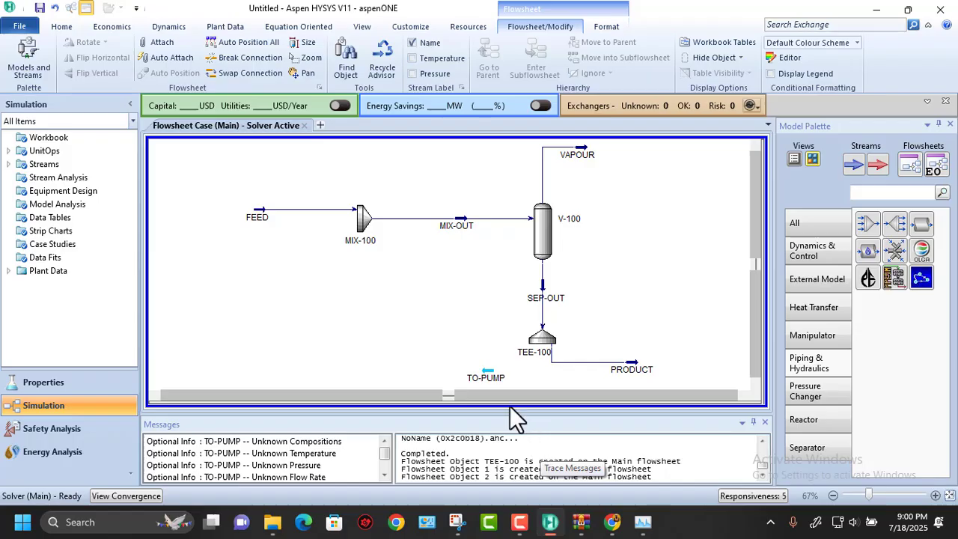
pyautogui.click(756, 148)
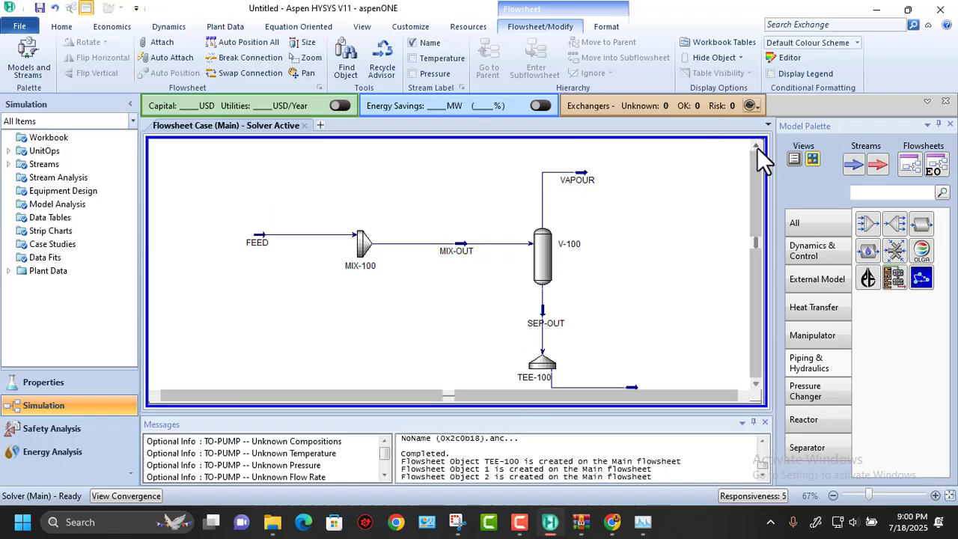
pyautogui.scroll(-2, 624, 318)
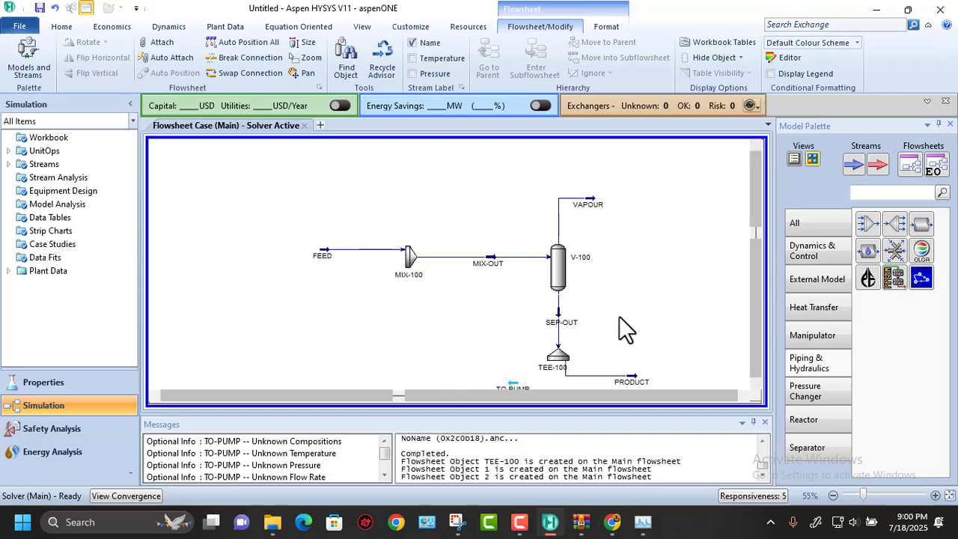
pyautogui.click(949, 496)
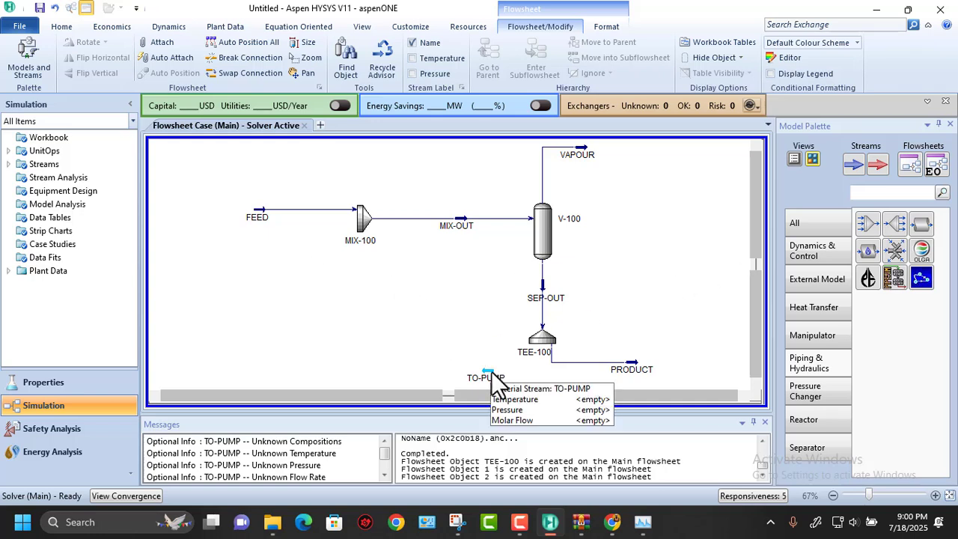
pyautogui.moveTo(491, 372); pyautogui.dragTo(475, 373)
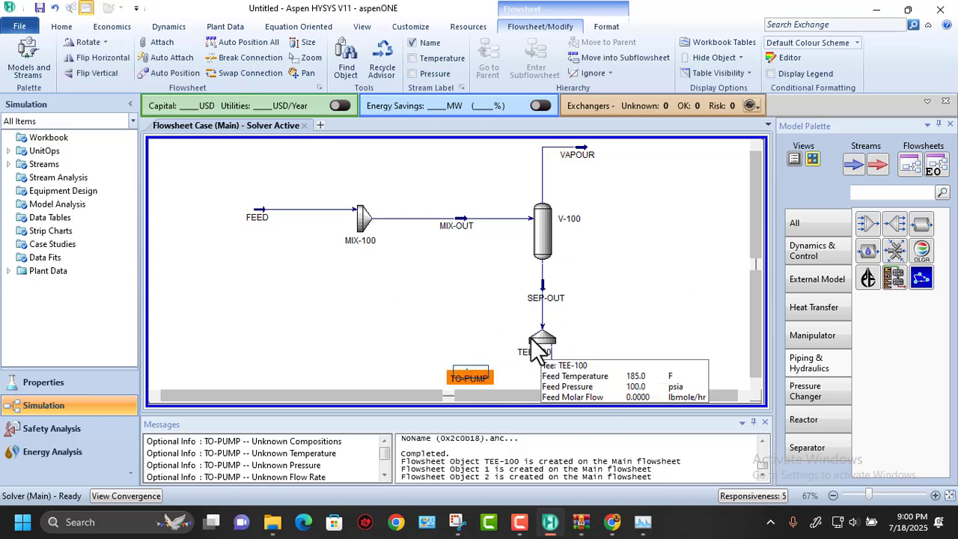
pyautogui.click(470, 347)
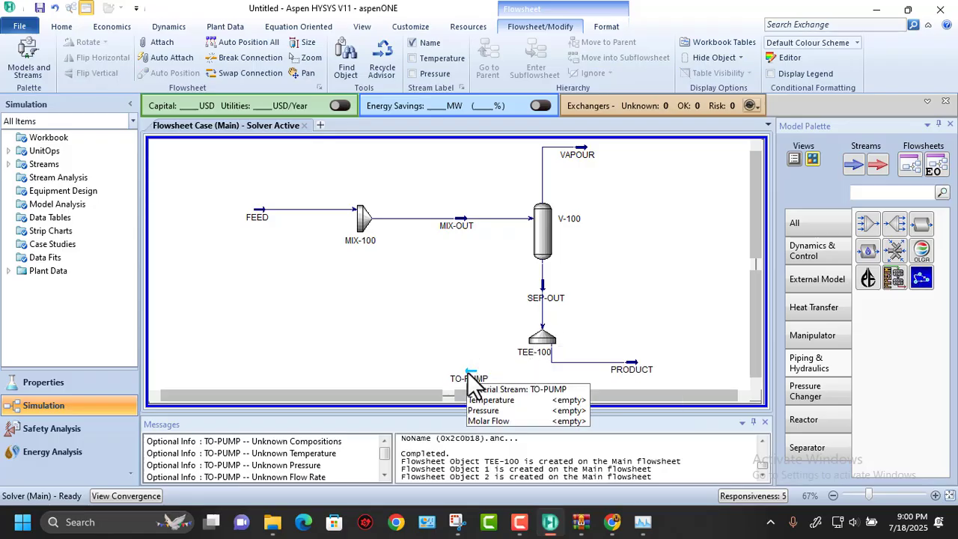
# Connect the TO-PUMP stream as the second outlet of TEE-100 and close the tee's properties
pyautogui.click(544, 339)
pyautogui.doubleClick(546, 338)
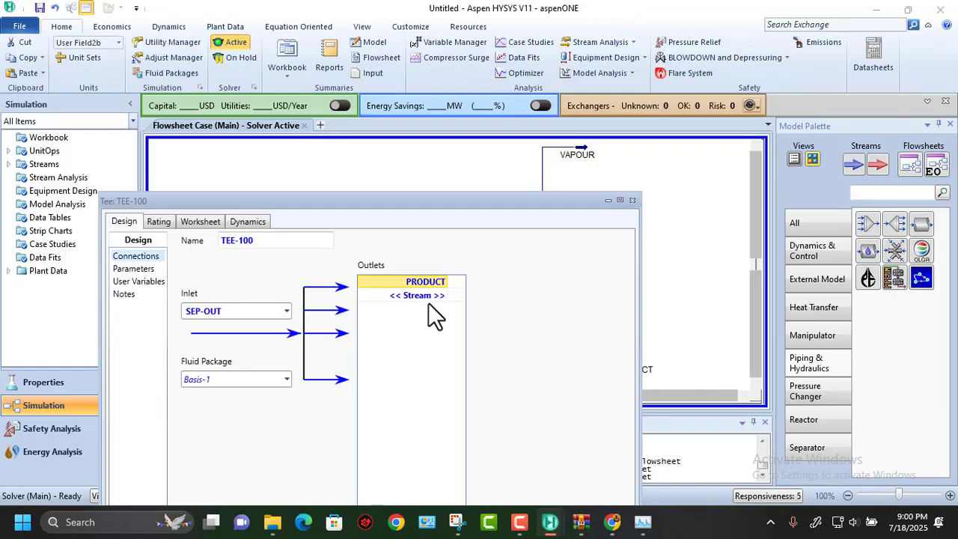
pyautogui.click(442, 298)
pyautogui.click(444, 296)
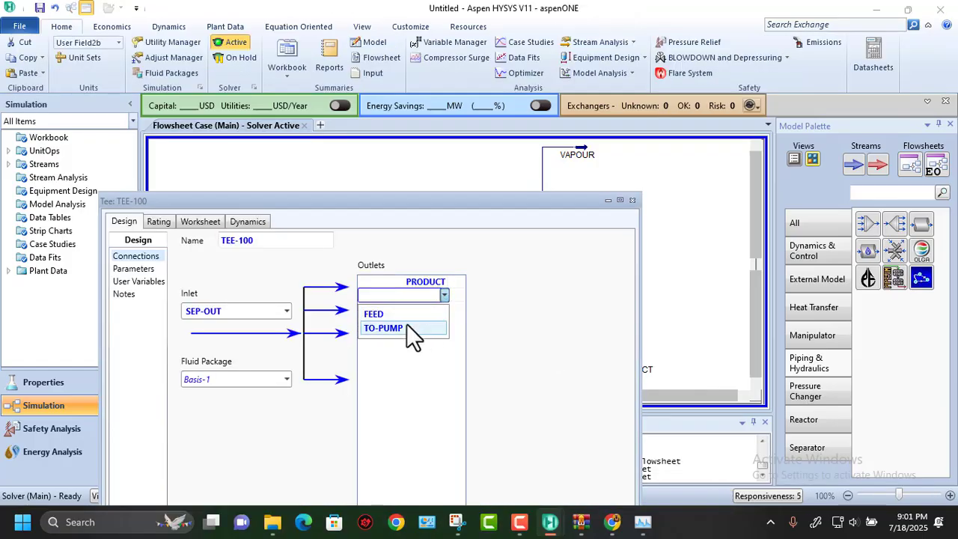
pyautogui.click(407, 325)
pyautogui.moveTo(464, 204); pyautogui.dragTo(501, 103)
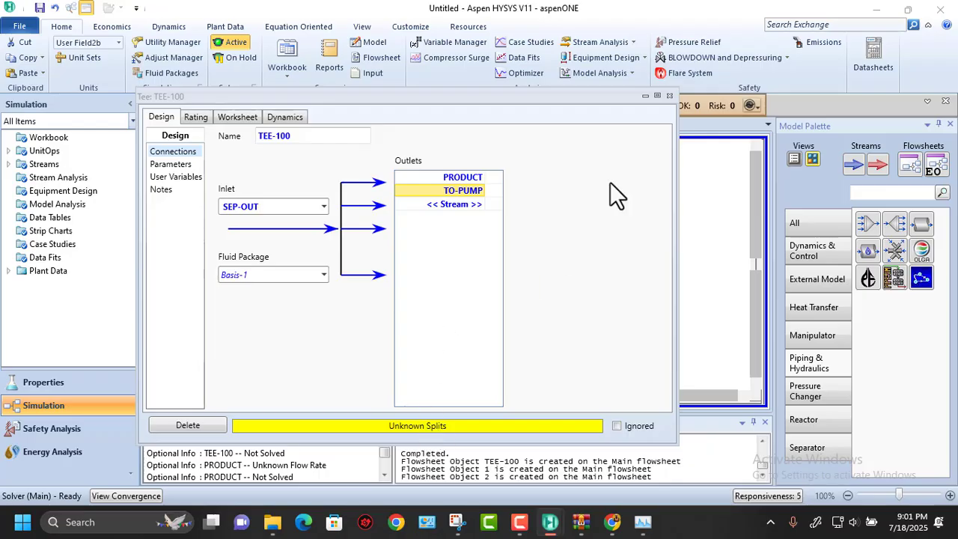
pyautogui.click(670, 96)
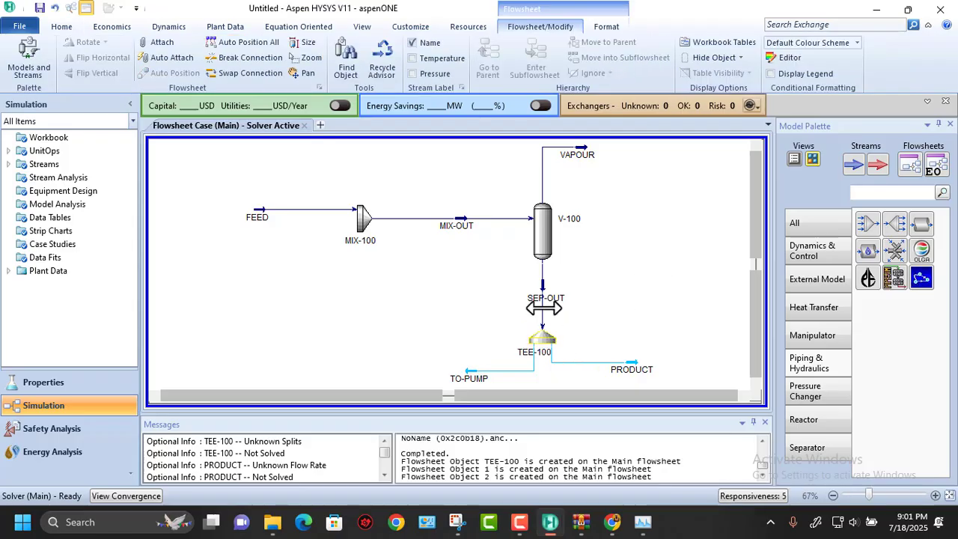
# Examine TEE-100 and its TO-PUMP and PRODUCT outlet streams up close on the flowsheet
pyautogui.moveTo(544, 306)
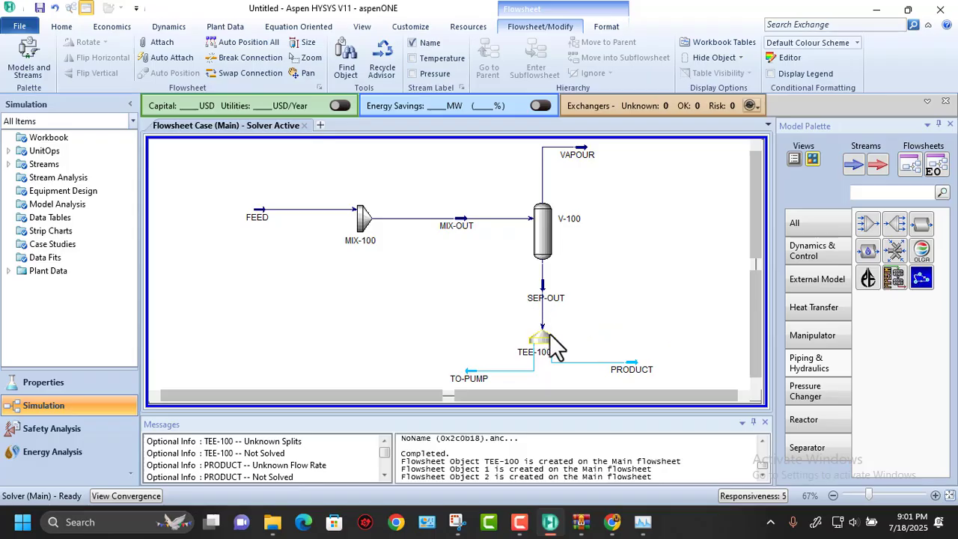
pyautogui.moveTo(545, 342)
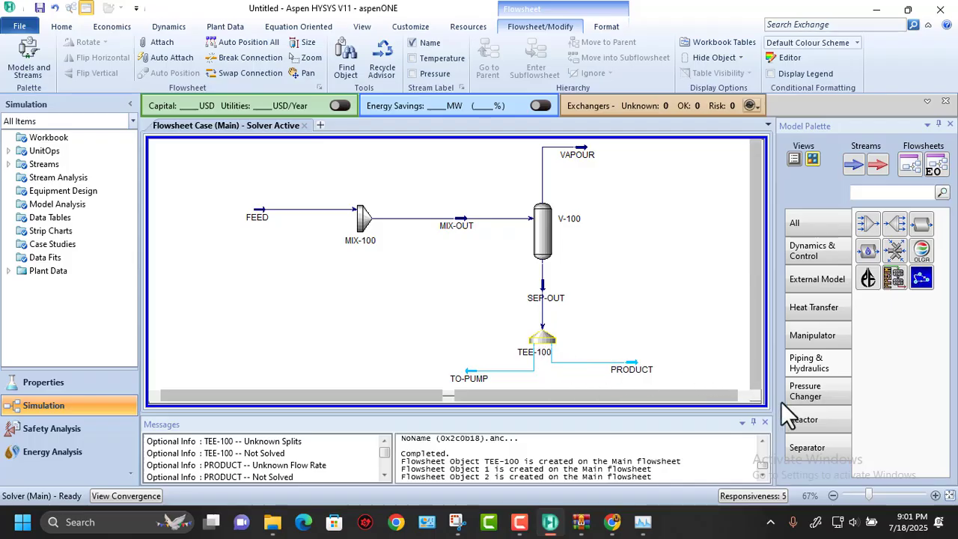
pyautogui.click(936, 496)
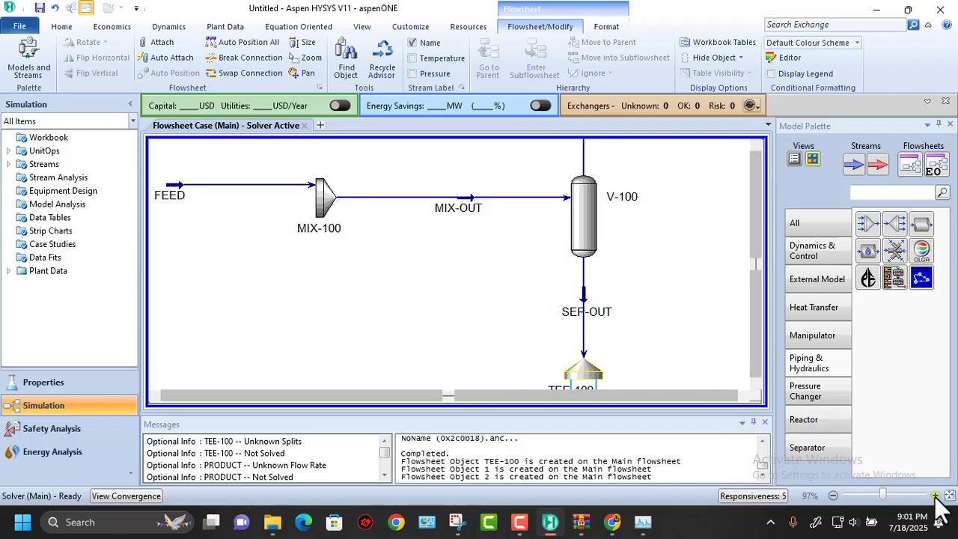
pyautogui.click(936, 496)
pyautogui.scroll(-3, 756, 381)
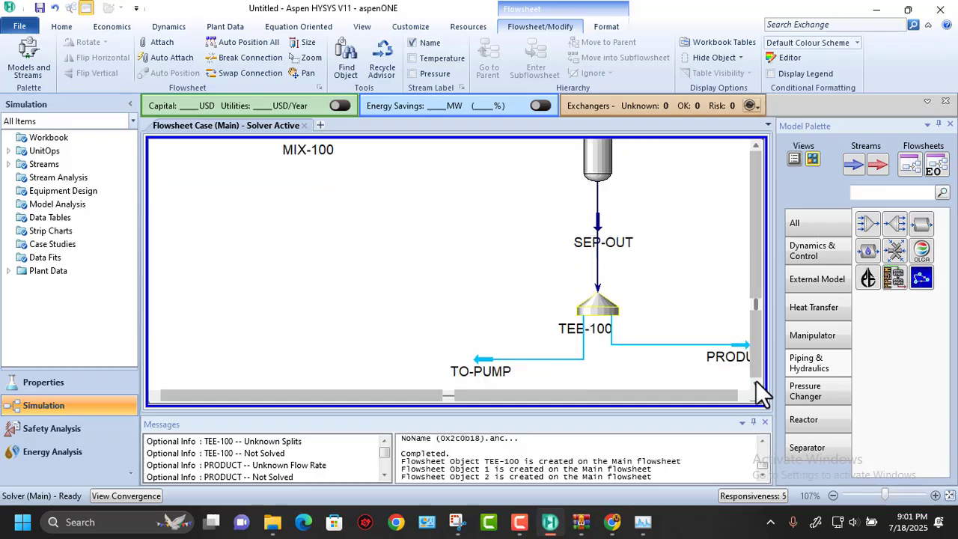
pyautogui.click(756, 381)
pyautogui.click(756, 381)
pyautogui.click(744, 395)
pyautogui.click(744, 396)
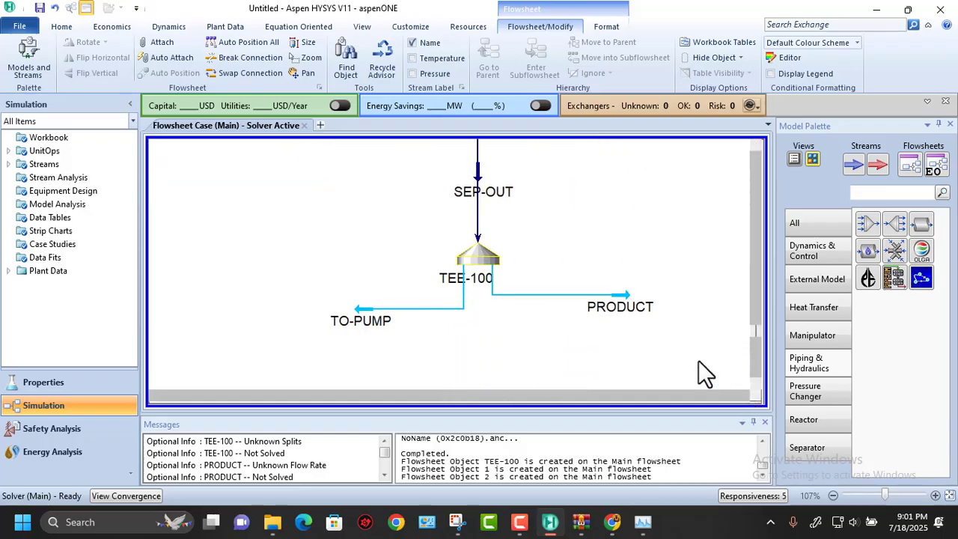
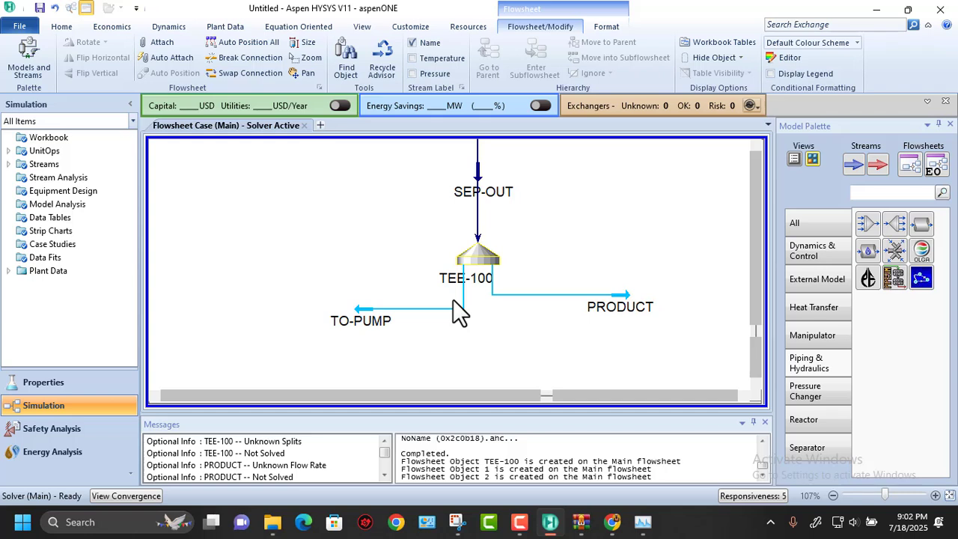
# Open the properties of TEE-100 and display its flow split parameters
pyautogui.doubleClick(469, 254)
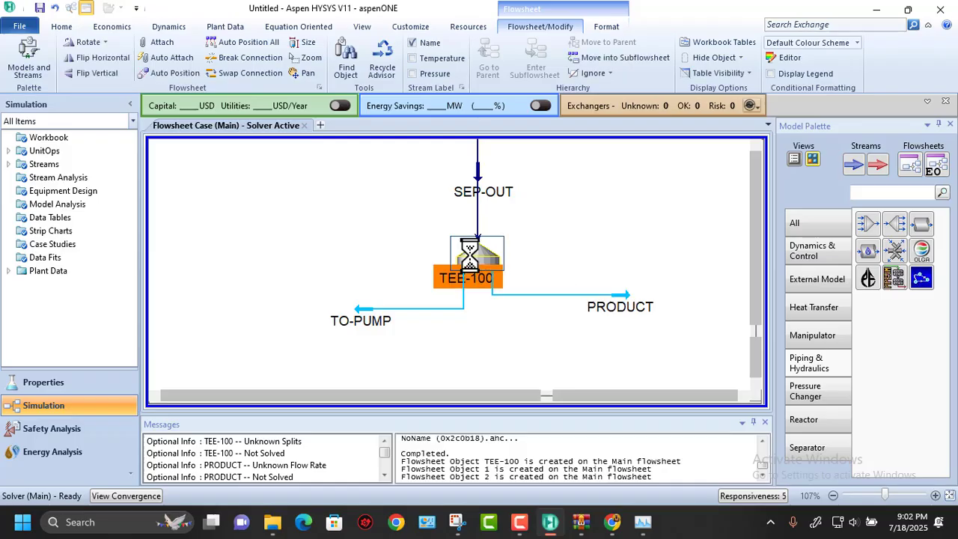
pyautogui.moveTo(293, 114); pyautogui.dragTo(430, 33)
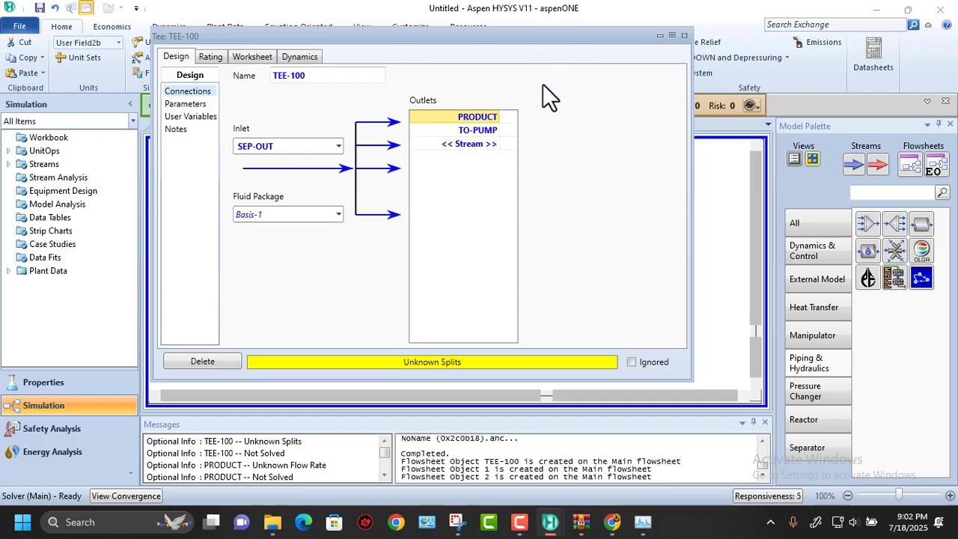
pyautogui.click(187, 105)
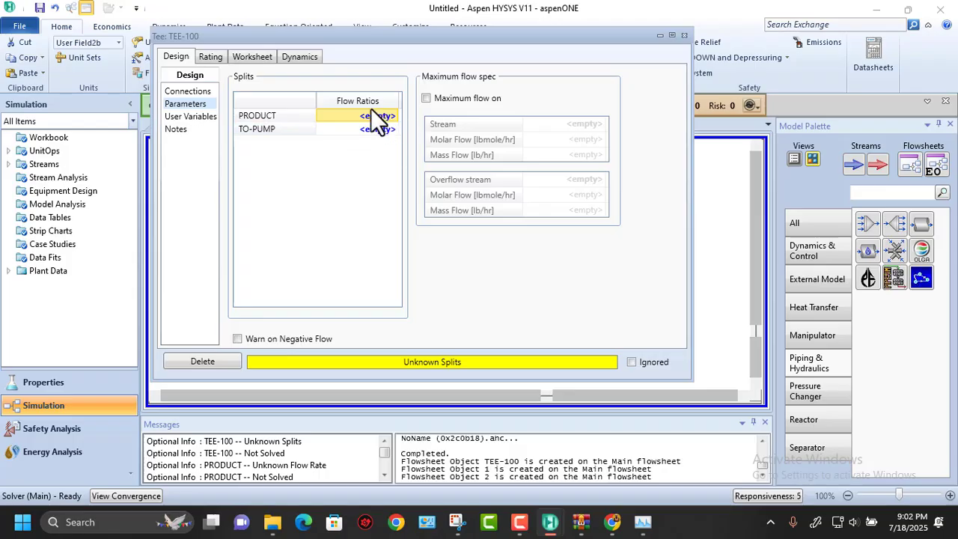
pyautogui.moveTo(395, 35); pyautogui.dragTo(429, 57)
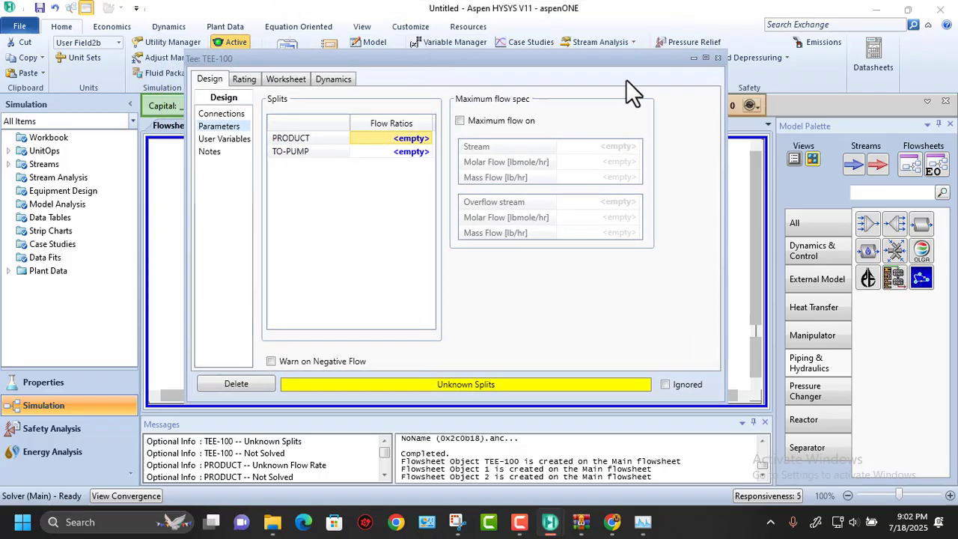
pyautogui.click(705, 57)
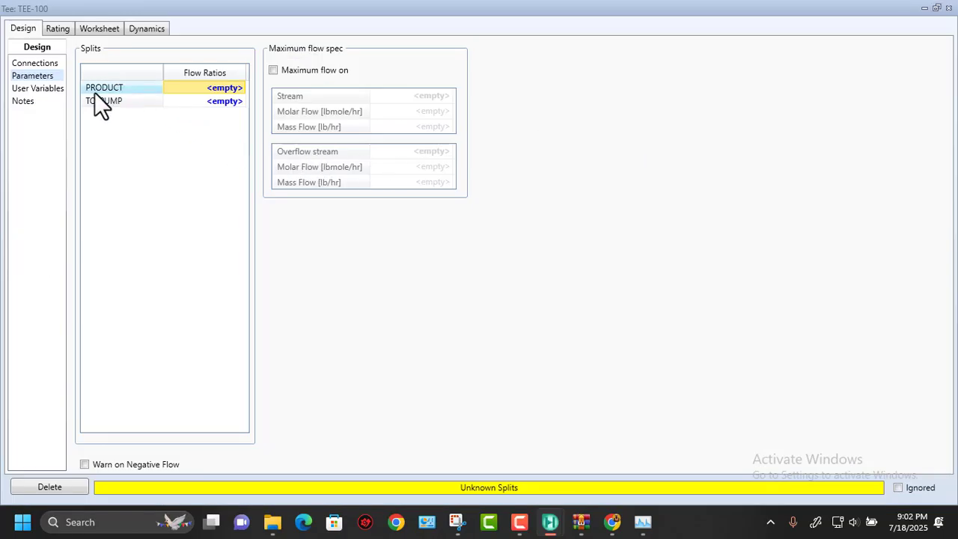
pyautogui.click(937, 8)
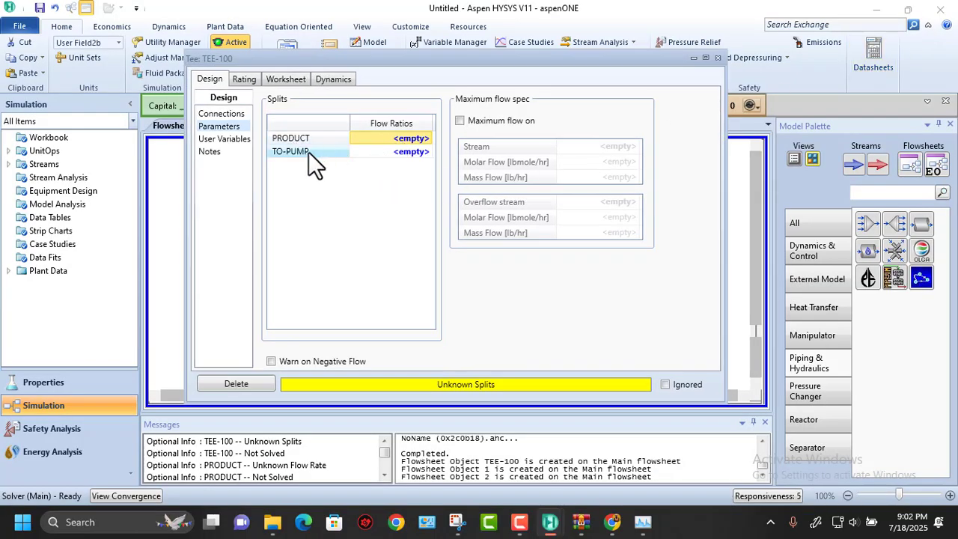
# Set the PRODUCT flow ratio of TEE-100 to 0.7 and close the tee's properties
pyautogui.click(411, 139)
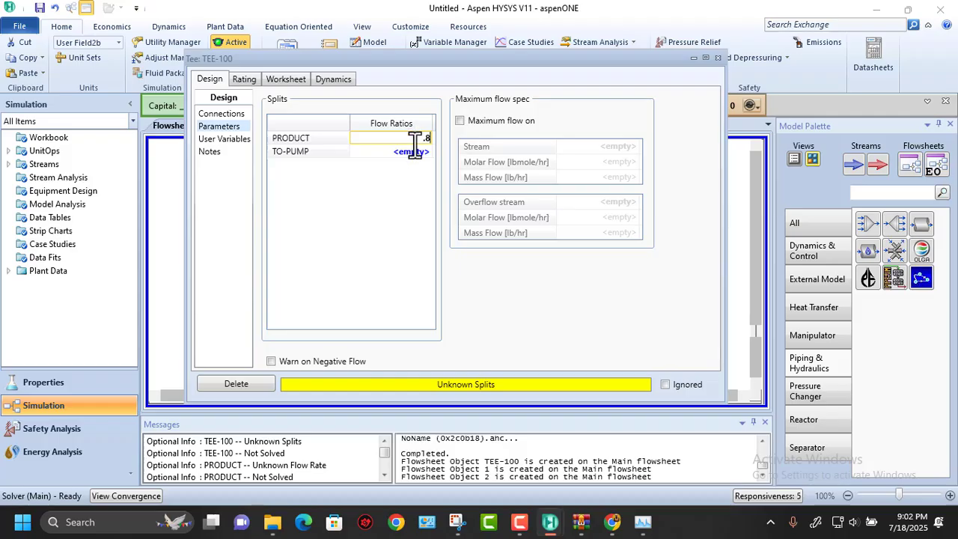
pyautogui.write('.8')
pyautogui.press('BackSpace')
pyautogui.write('7')
pyautogui.press('Return')
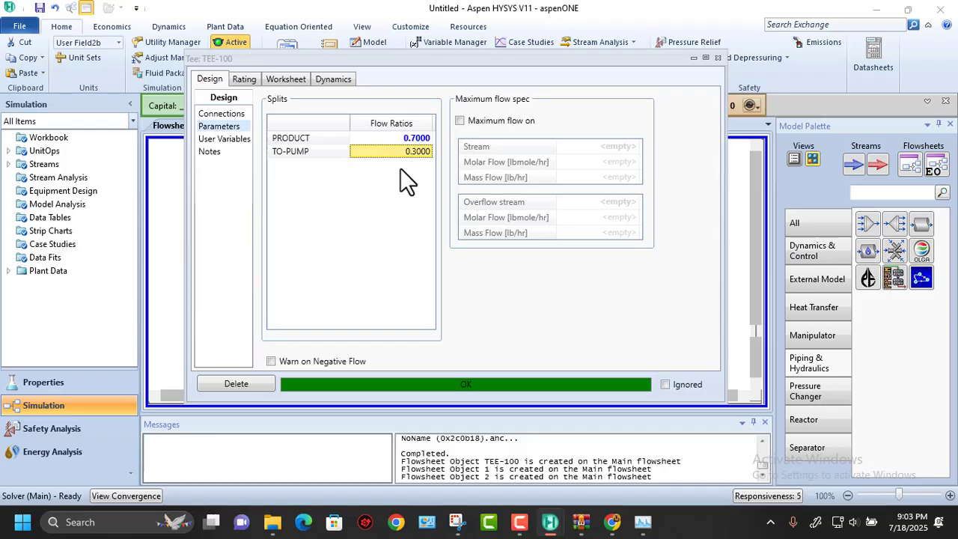
pyautogui.click(718, 57)
pyautogui.click(677, 234)
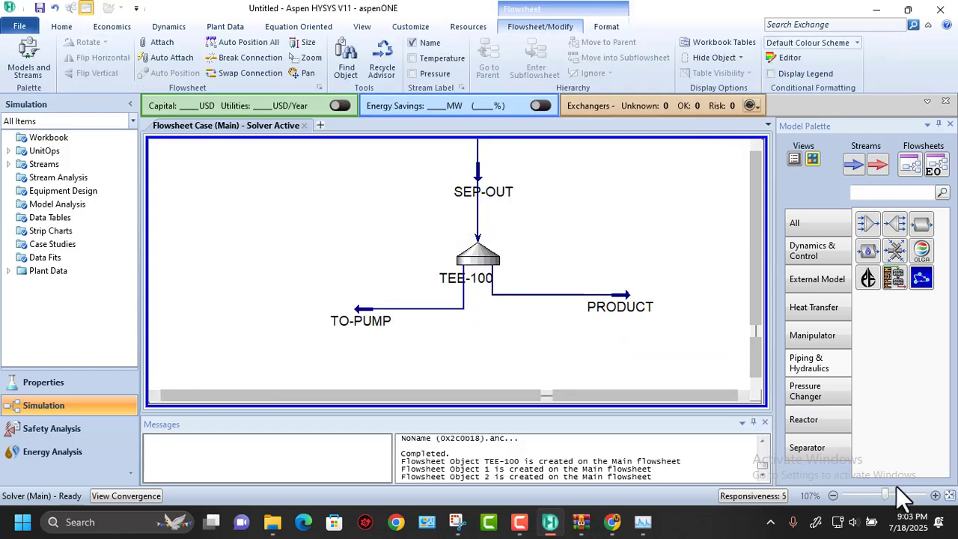
# Add a pump beyond the TO-PUMP stream on the flowsheet and flip its icon horizontally to face away from the tee
pyautogui.click(949, 495)
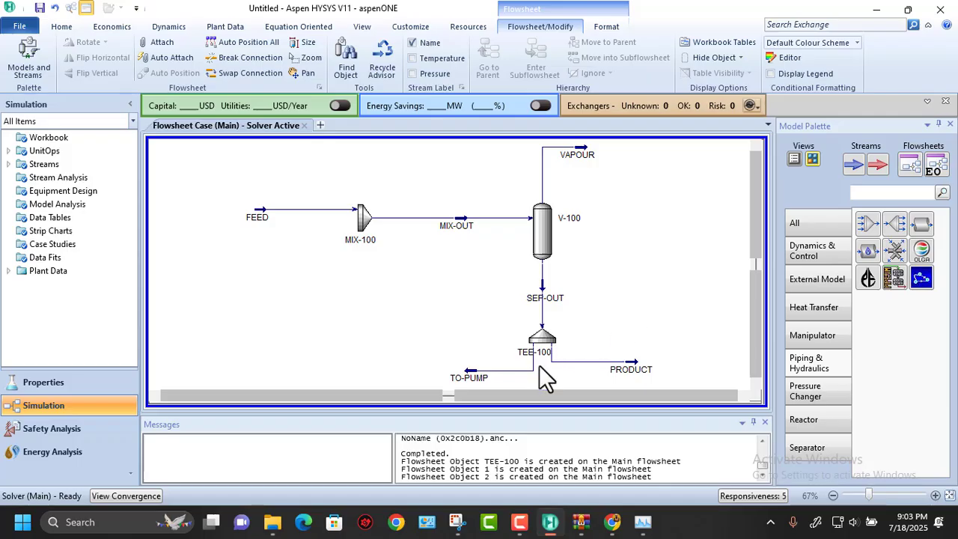
pyautogui.click(813, 390)
pyautogui.click(870, 218)
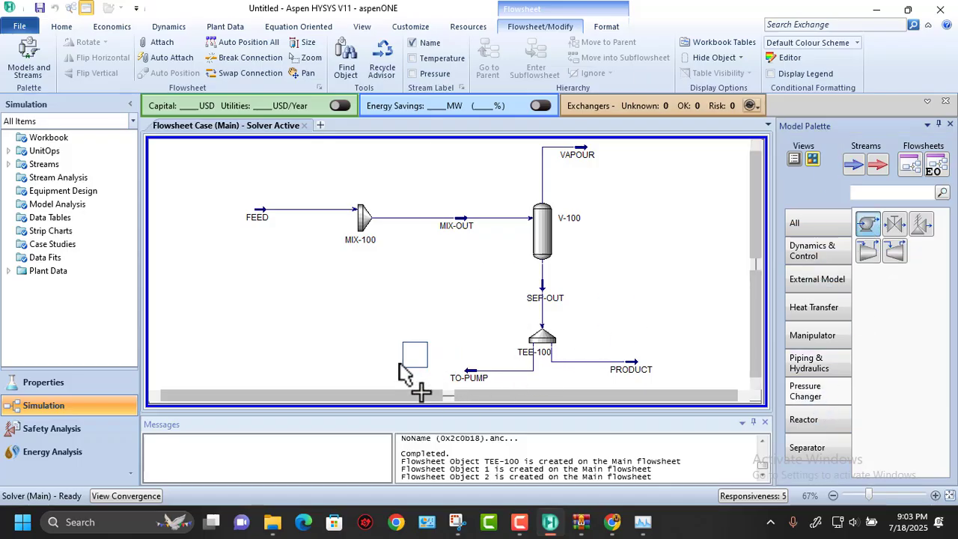
pyautogui.click(382, 378)
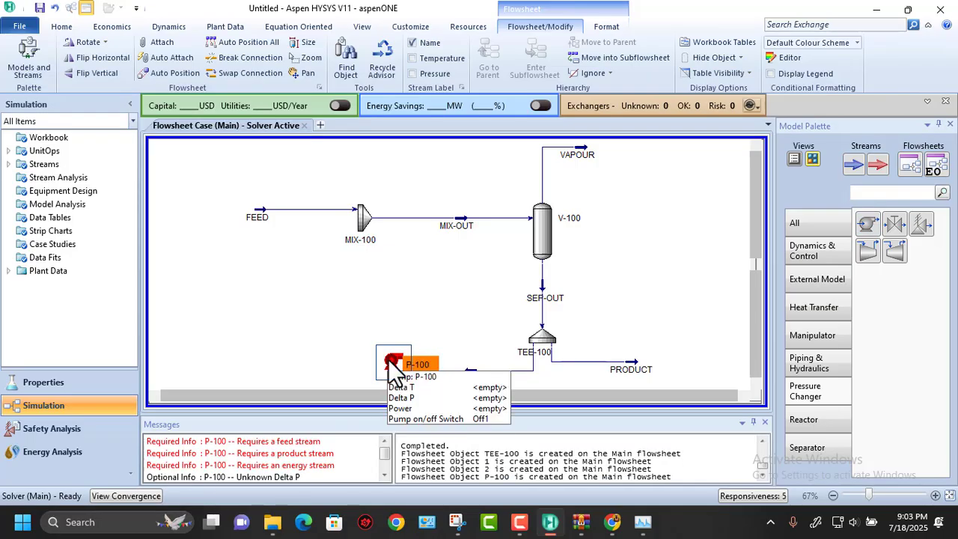
pyautogui.click(86, 55)
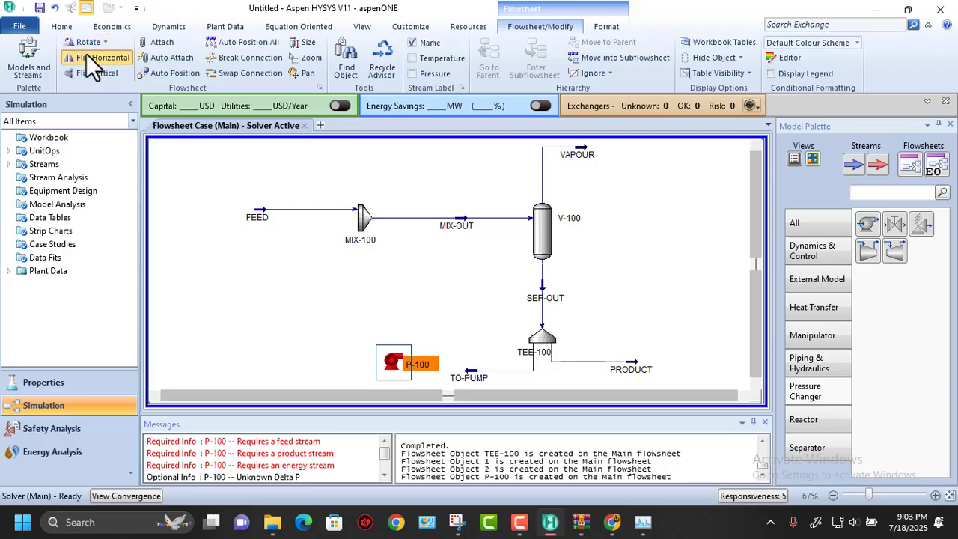
pyautogui.click(465, 308)
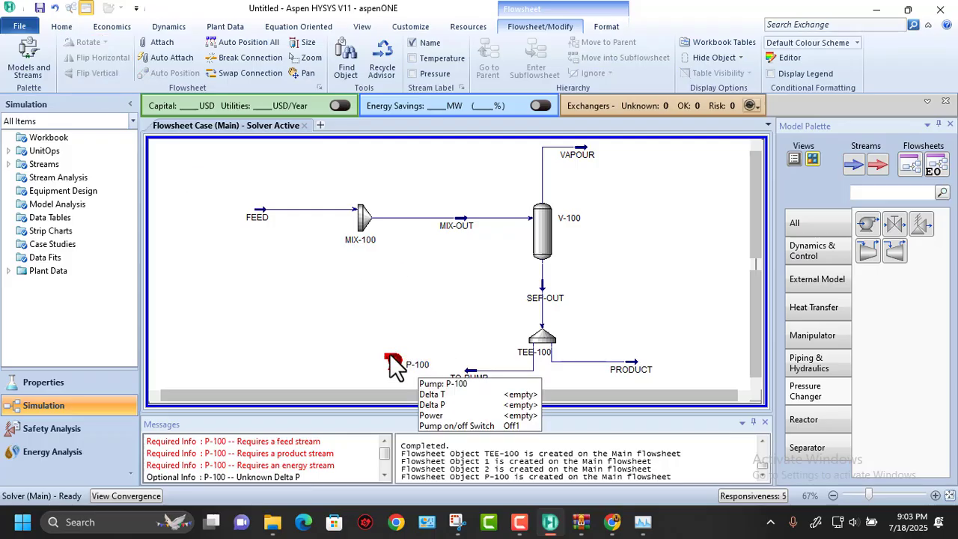
# Add a material stream on the discharge side of pump P-100 and name it PUMP-OUT
pyautogui.click(853, 164)
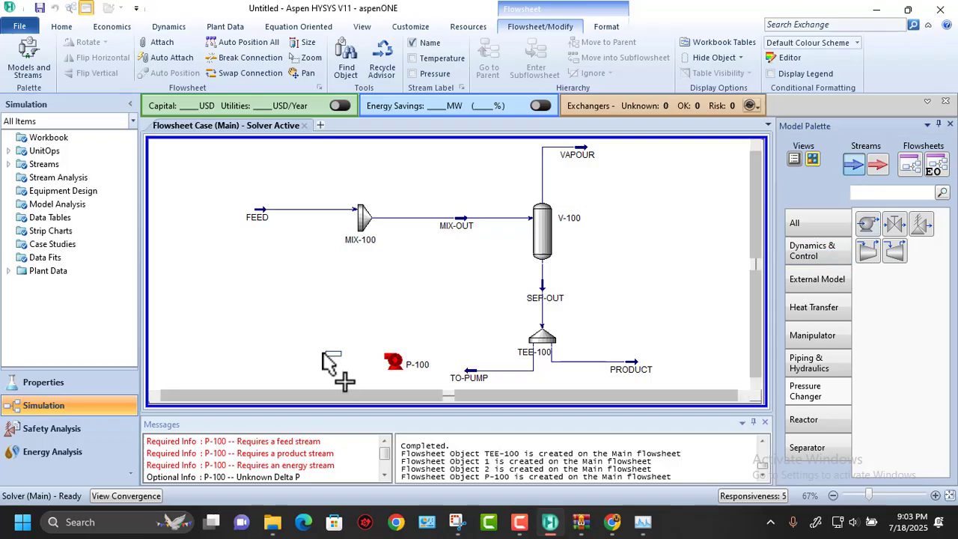
pyautogui.click(324, 358)
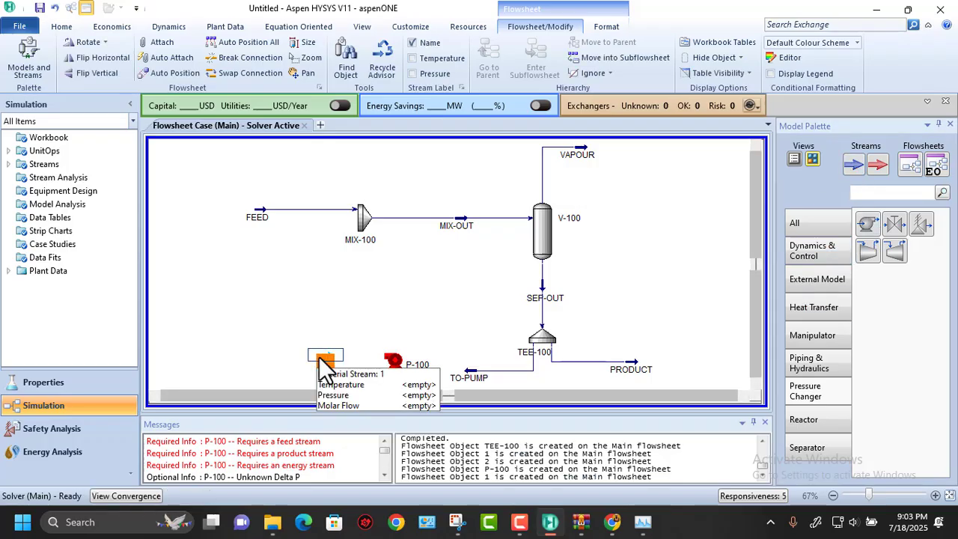
pyautogui.doubleClick(324, 359)
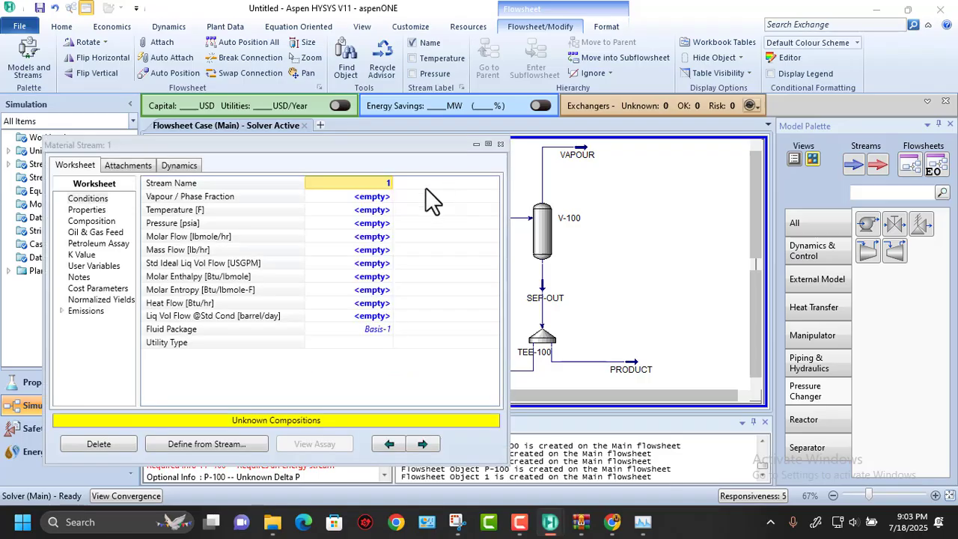
pyautogui.write('U')
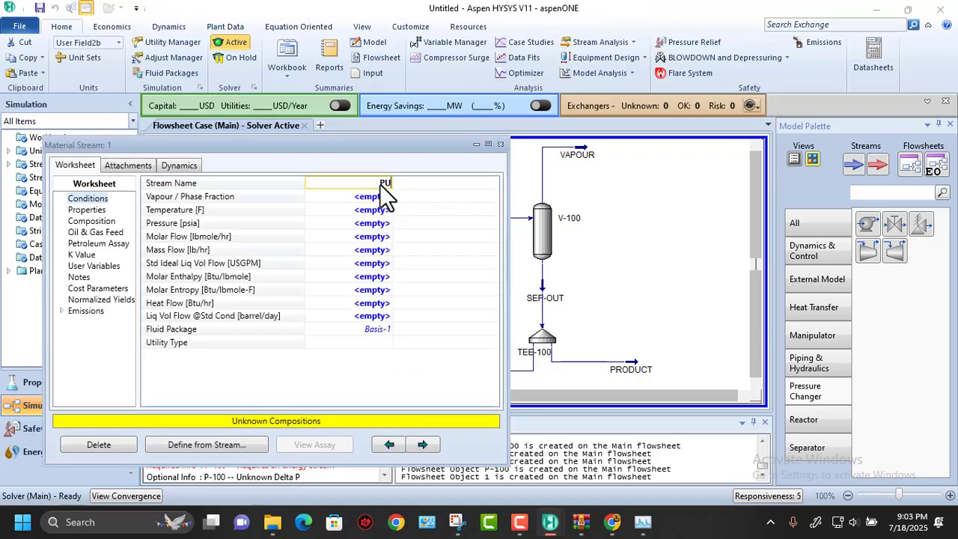
pyautogui.write('MP')
pyautogui.press('Return')
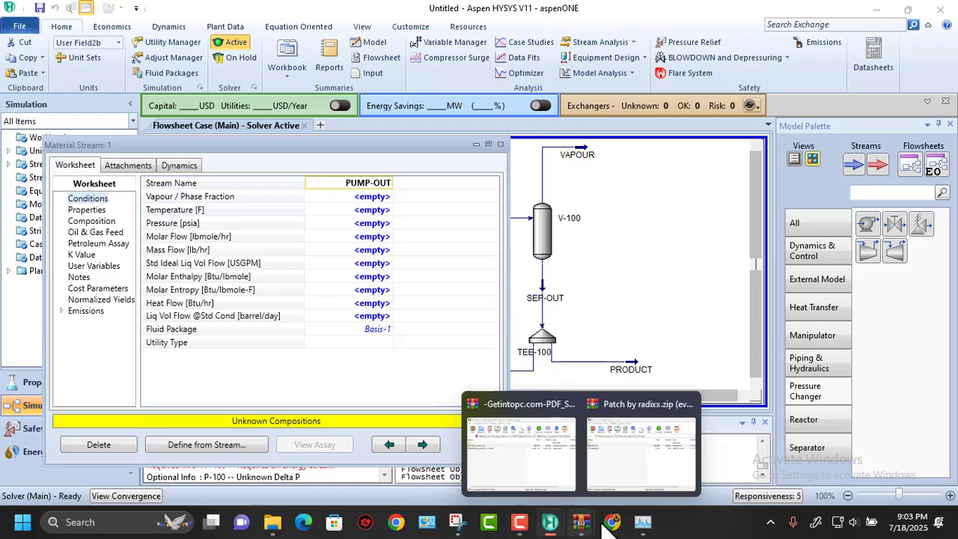
# Switch to the Google Meet call in Chrome to check it and return to the material stream's properties in Aspen HYSYS
pyautogui.moveTo(603, 523)
pyautogui.click(450, 473)
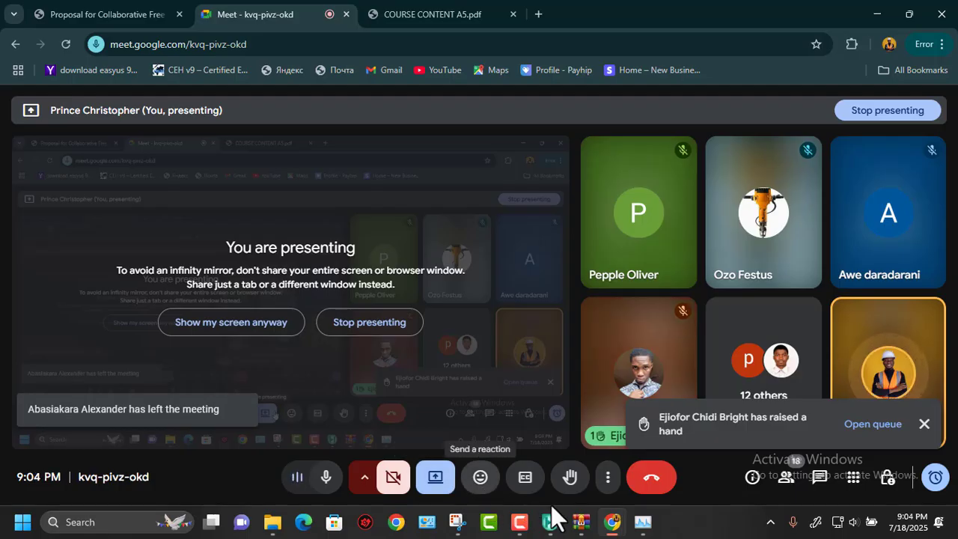
pyautogui.moveTo(560, 524)
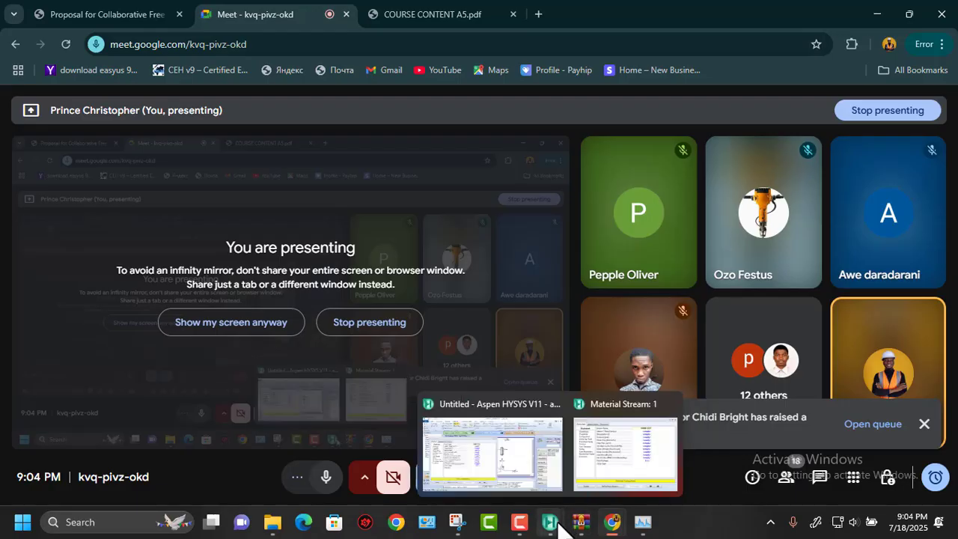
pyautogui.click(592, 464)
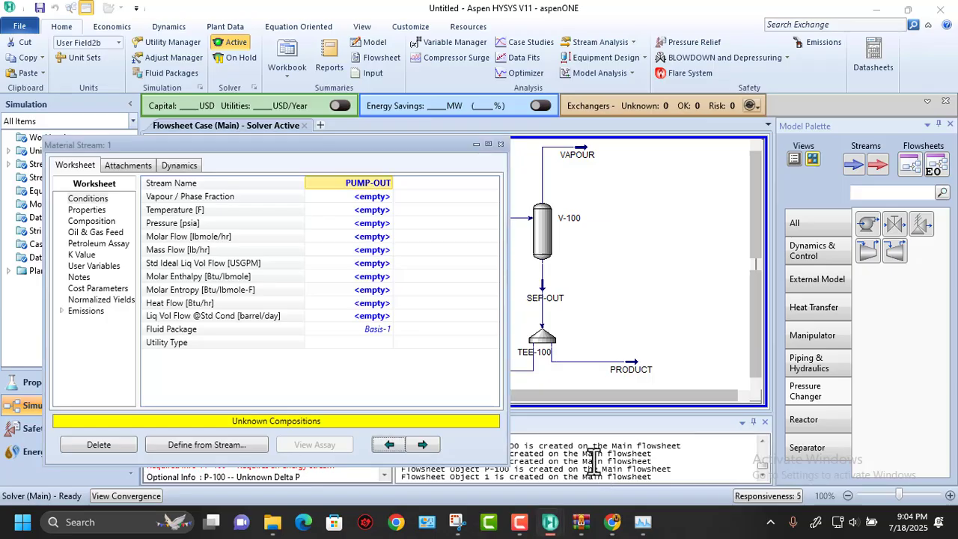
# Close the PUMP-OUT stream's properties and reverse its icon so the arrow points away from pump P-100
pyautogui.click(501, 143)
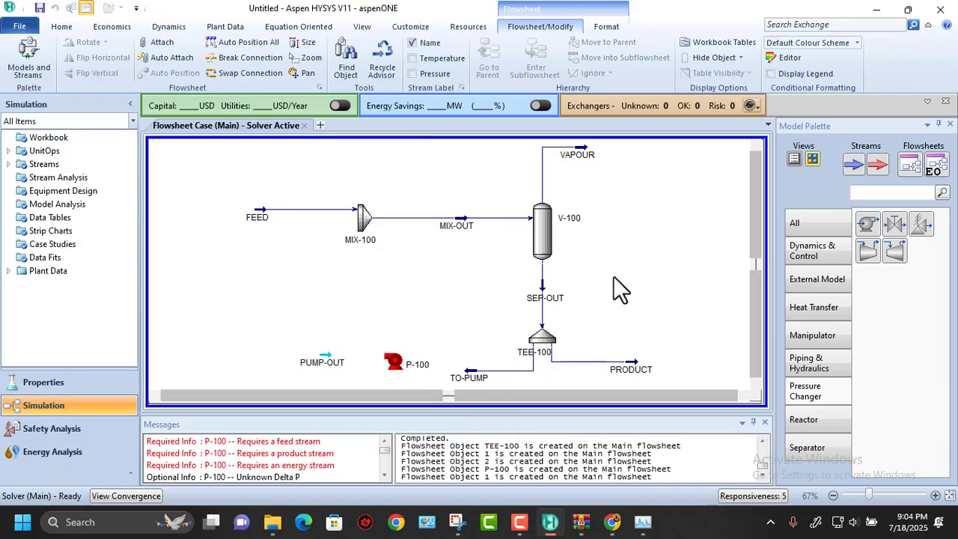
pyautogui.click(323, 358)
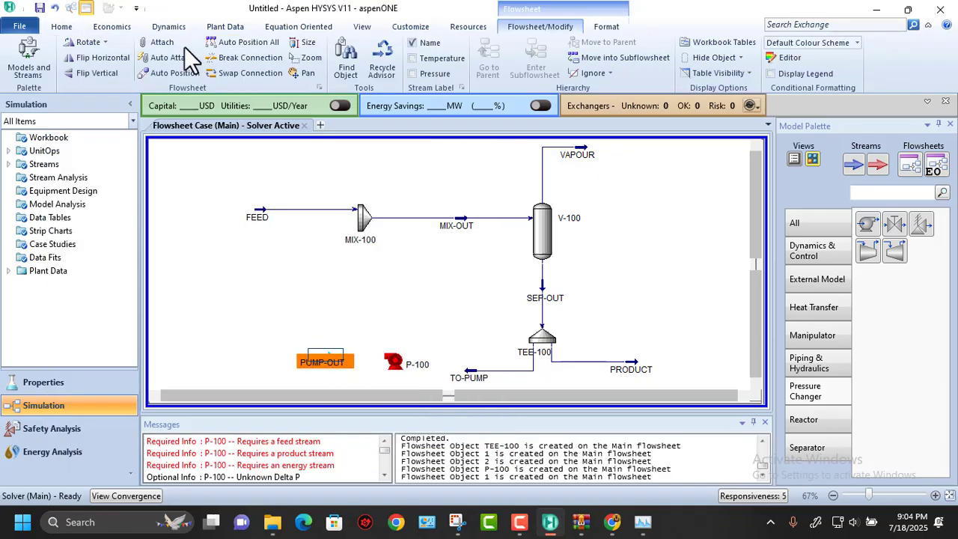
pyautogui.click(90, 42)
pyautogui.click(673, 227)
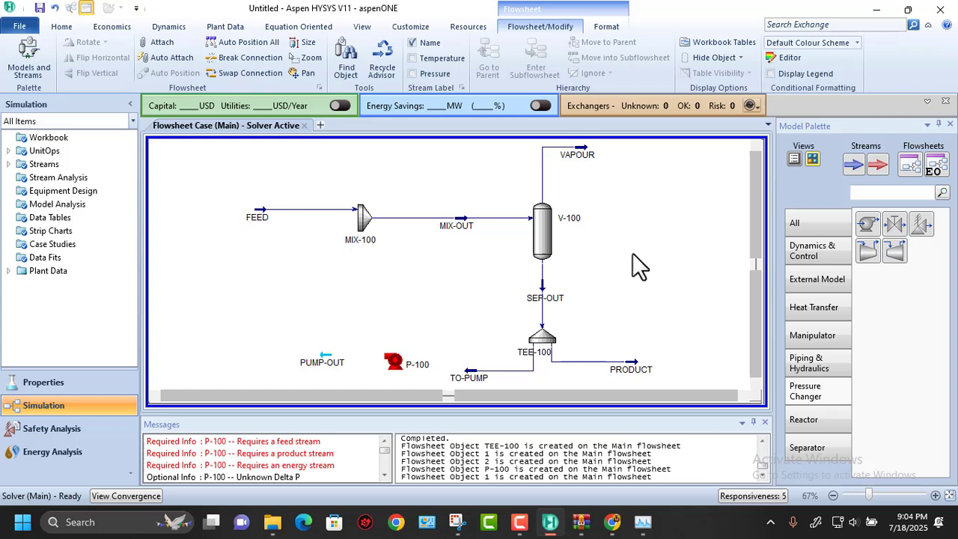
pyautogui.moveTo(406, 361)
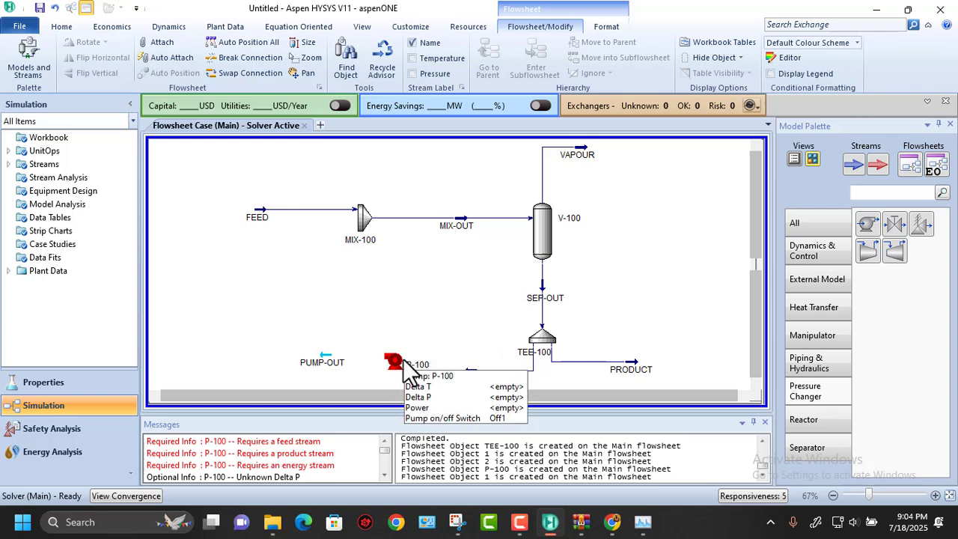
pyautogui.click(397, 360)
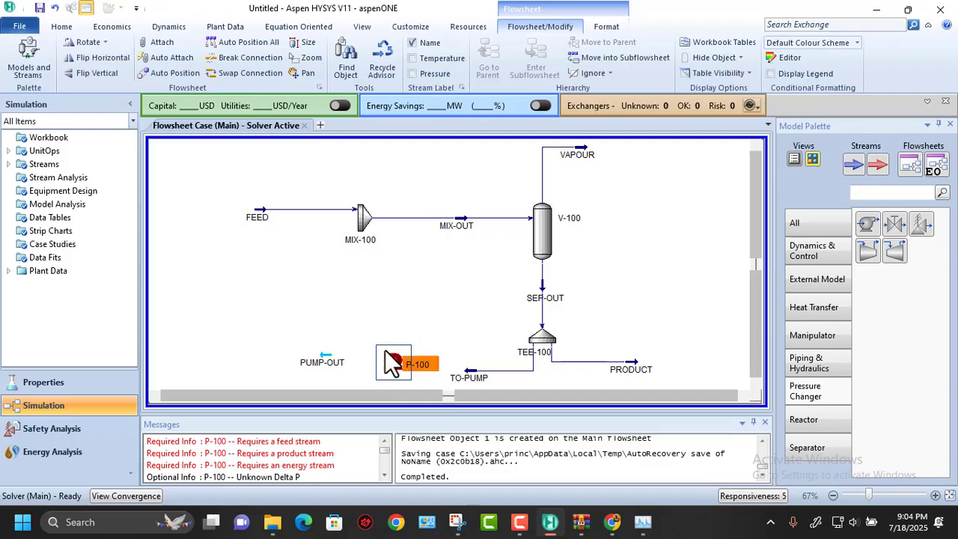
pyautogui.moveTo(396, 373)
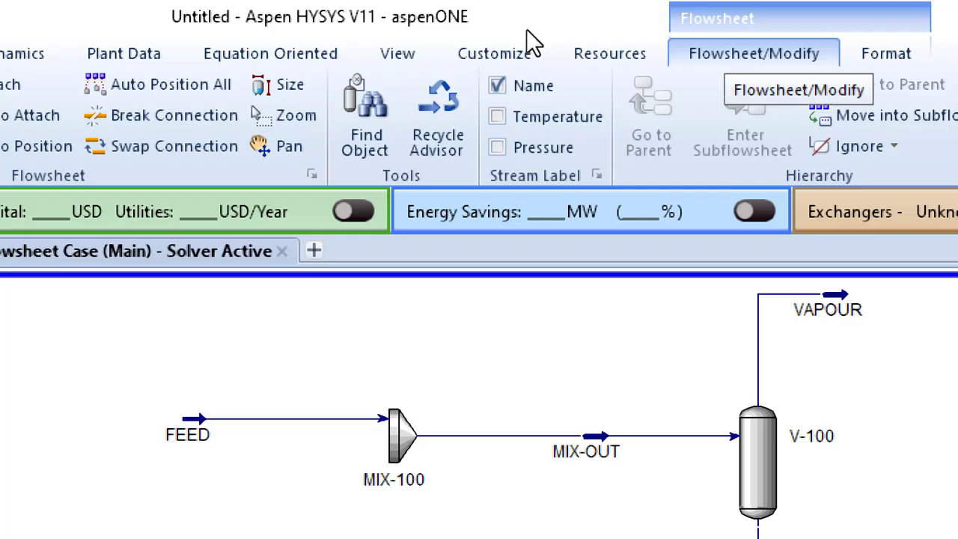
pyautogui.click(60, 51)
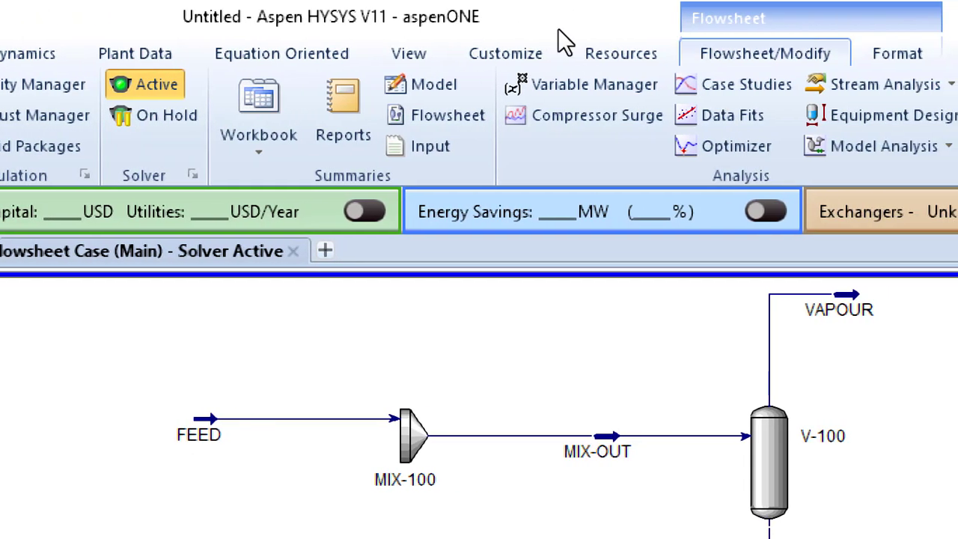
pyautogui.click(765, 54)
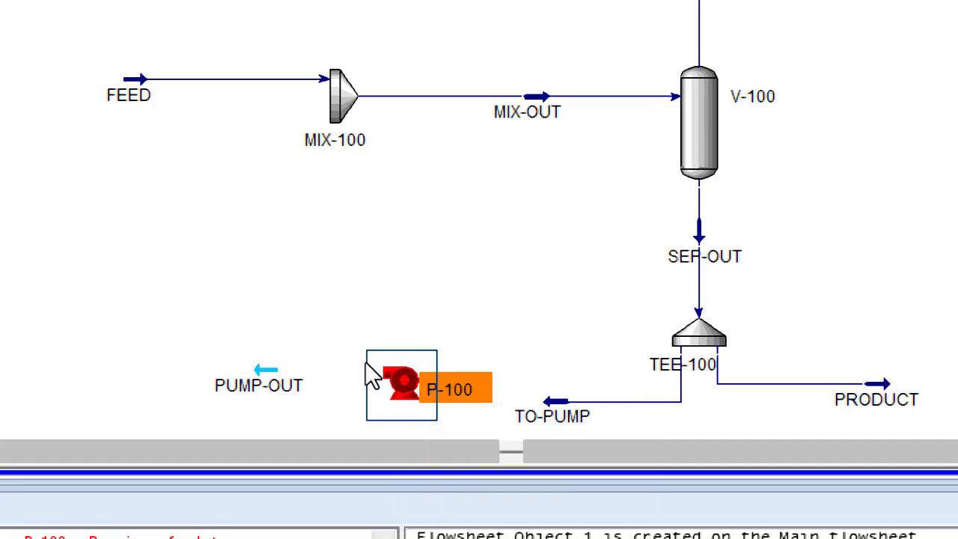
pyautogui.moveTo(395, 357)
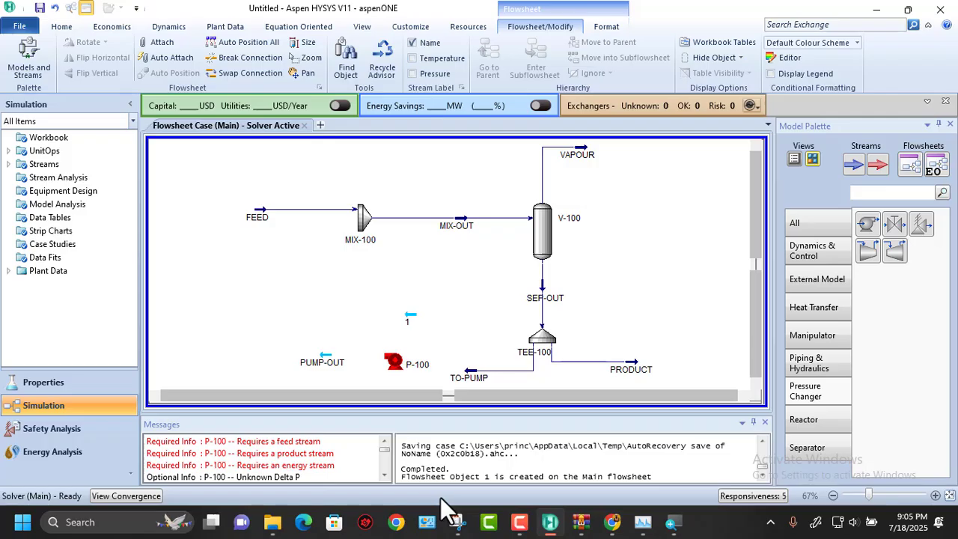
# Switch to the Google Meet call in Chrome, mute and unmute the microphone, and return to Aspen HYSYS
pyautogui.moveTo(612, 522)
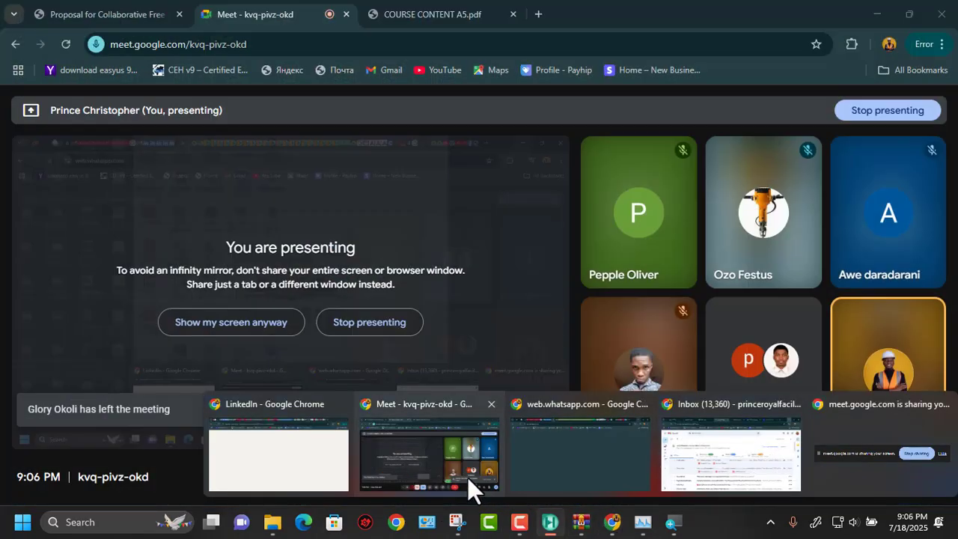
pyautogui.click(467, 477)
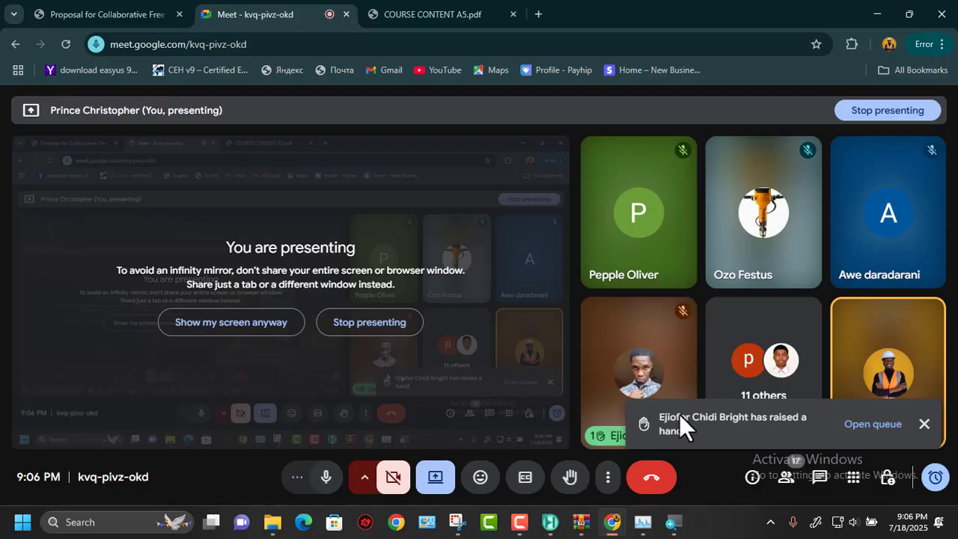
pyautogui.click(922, 426)
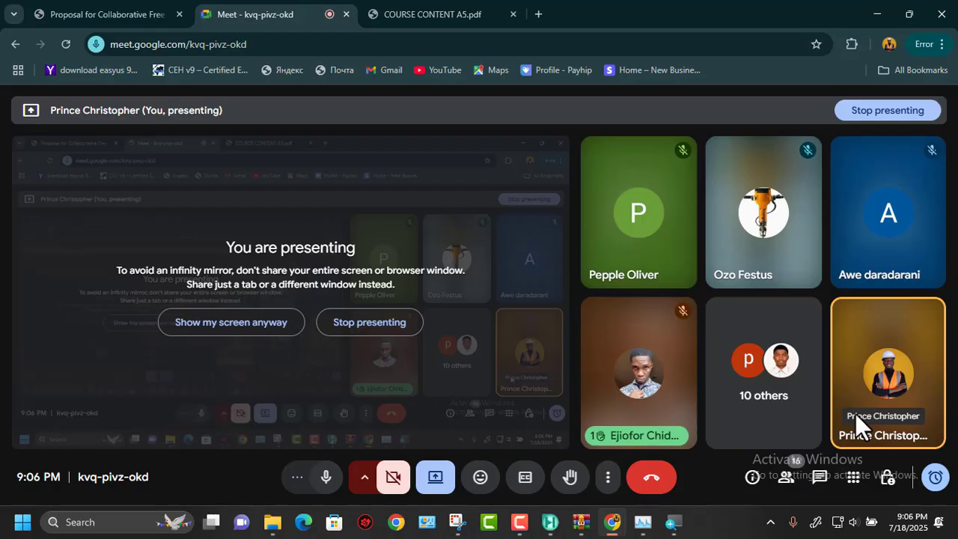
pyautogui.click(323, 478)
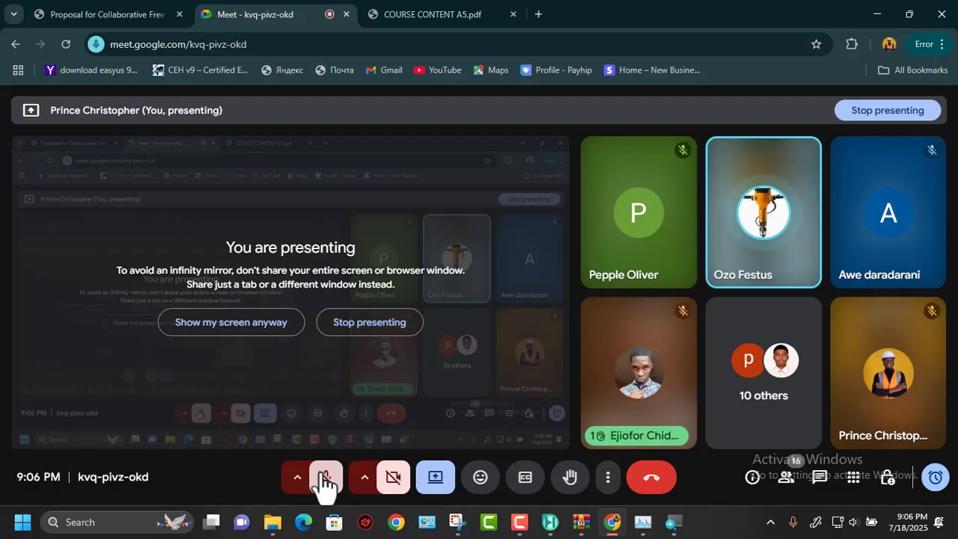
pyautogui.click(323, 479)
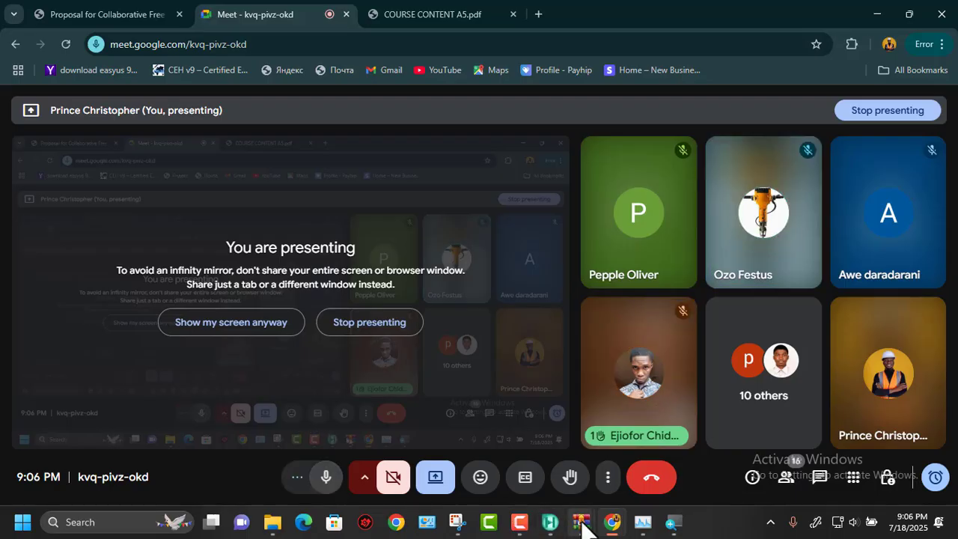
pyautogui.click(550, 522)
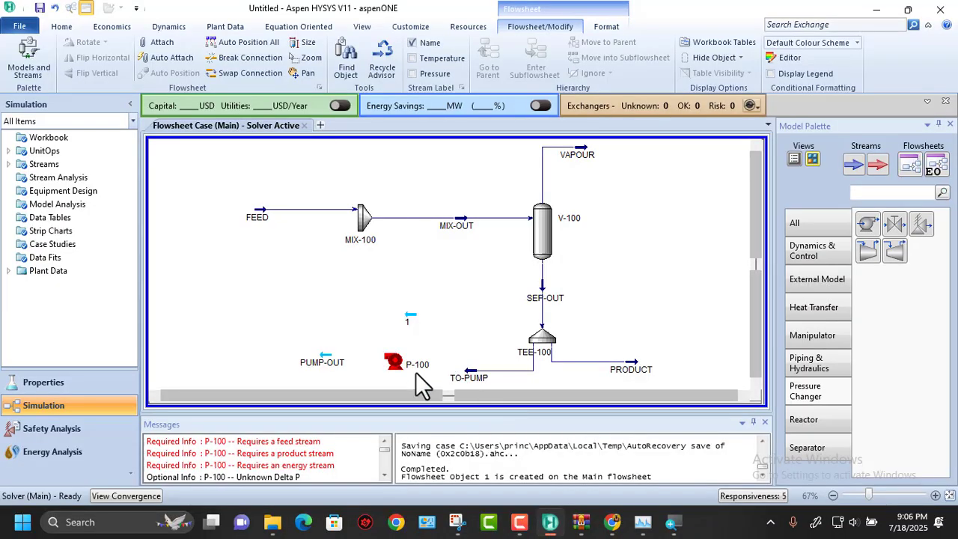
# Open pump P-100's properties and connect TO-PUMP as its inlet and PUMP-OUT as its outlet
pyautogui.doubleClick(394, 363)
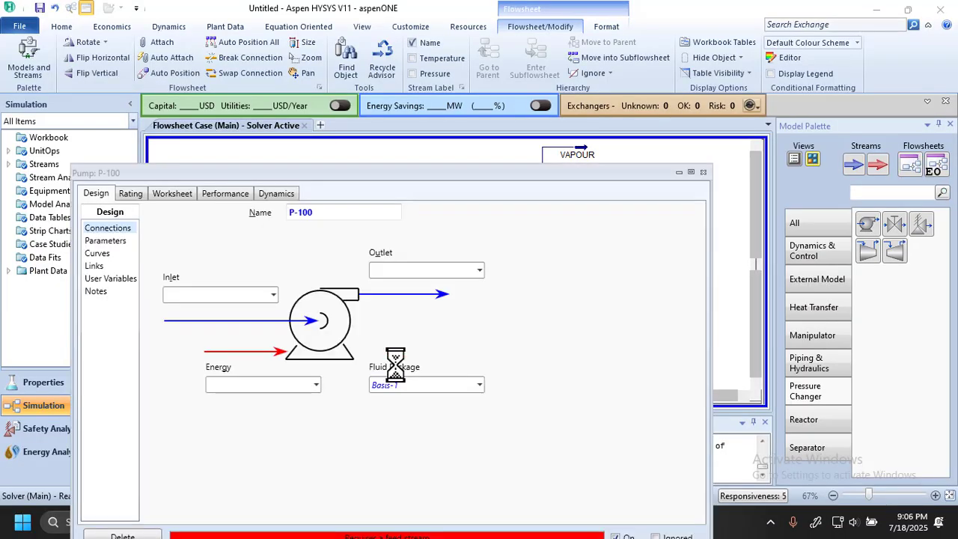
pyautogui.click(273, 296)
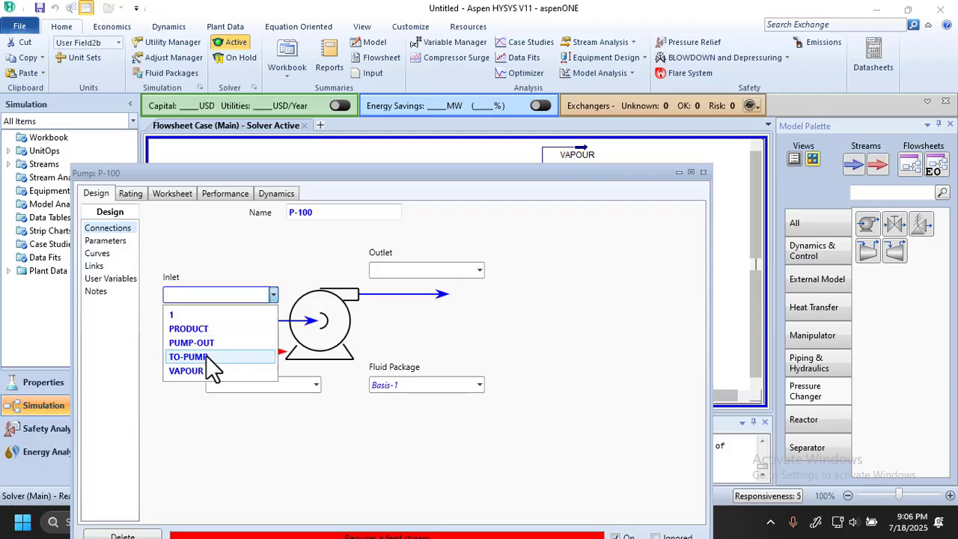
pyautogui.click(207, 356)
pyautogui.click(478, 268)
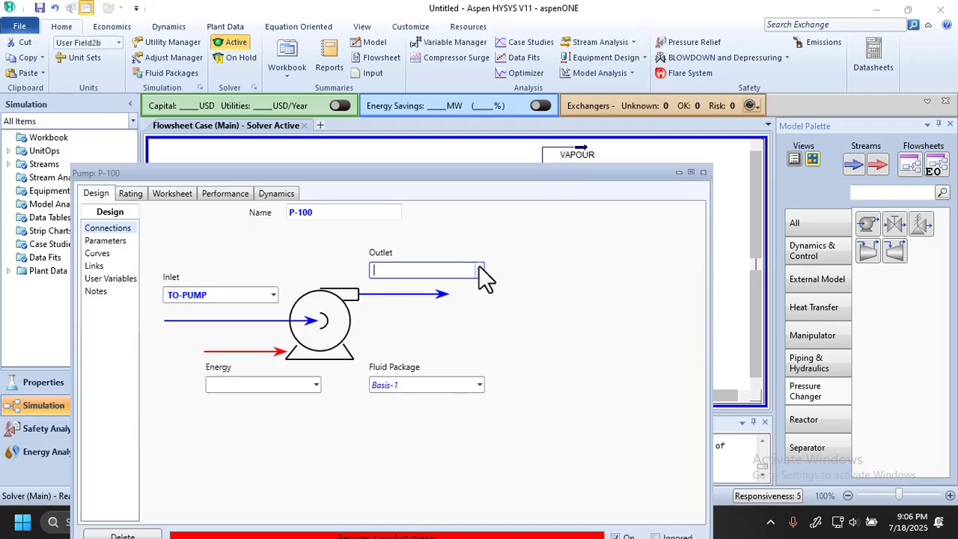
pyautogui.click(479, 268)
pyautogui.click(415, 321)
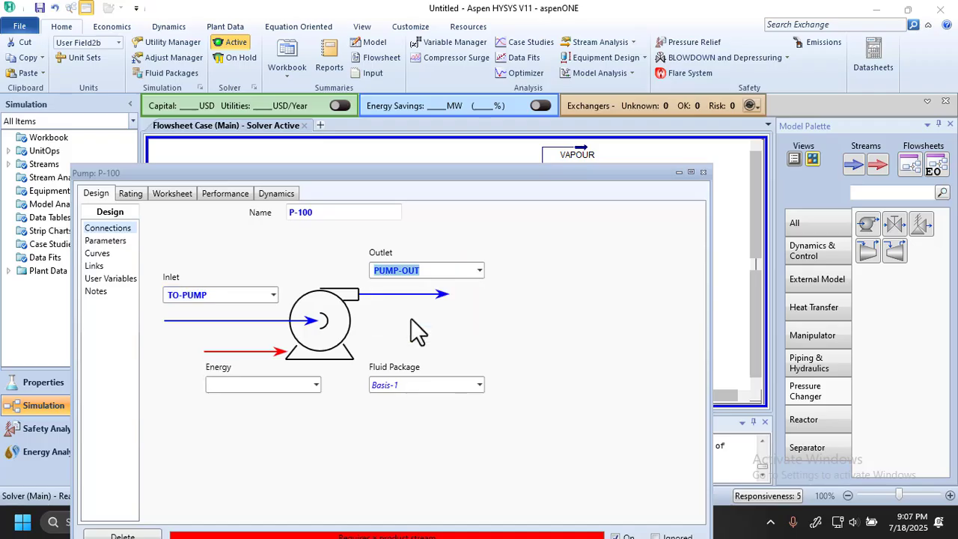
# Assign Q1 as pump P-100's energy stream, view the pump's design parameters and close its properties
pyautogui.moveTo(640, 178); pyautogui.dragTo(650, 120)
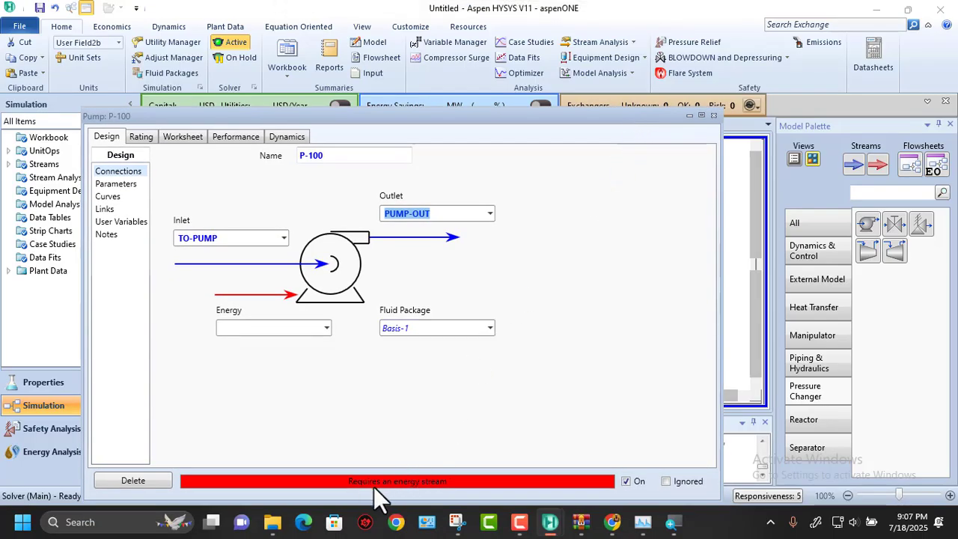
pyautogui.click(294, 329)
pyautogui.write('Q1')
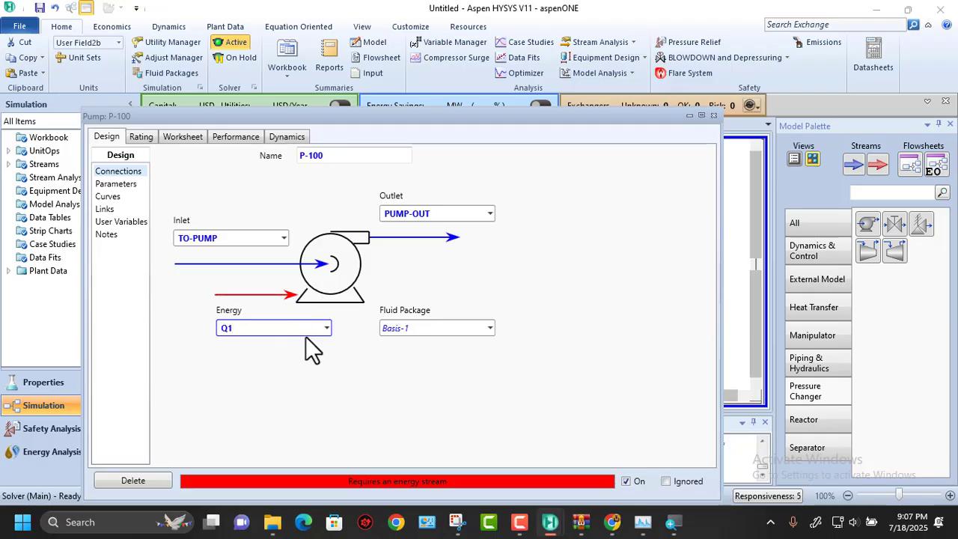
pyautogui.press('Return')
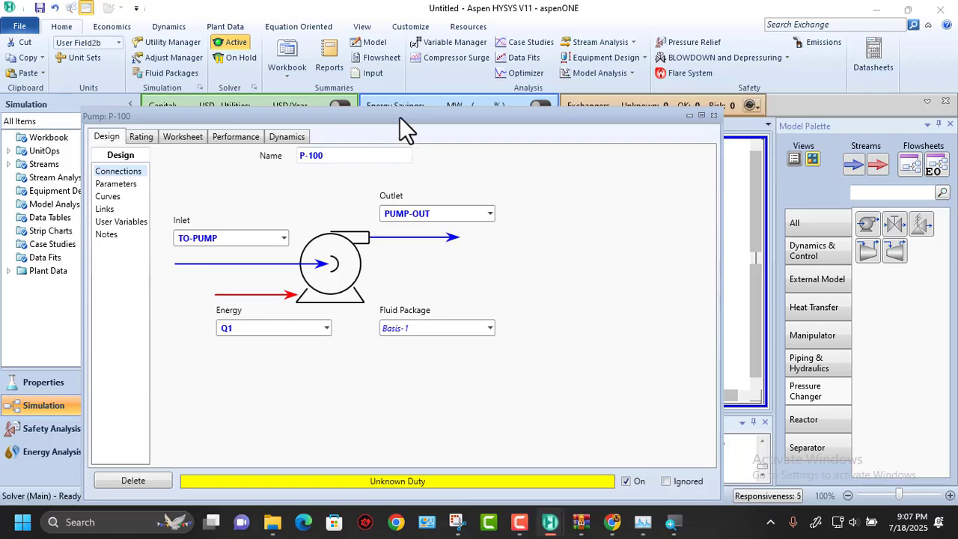
pyautogui.moveTo(399, 116); pyautogui.dragTo(430, 79)
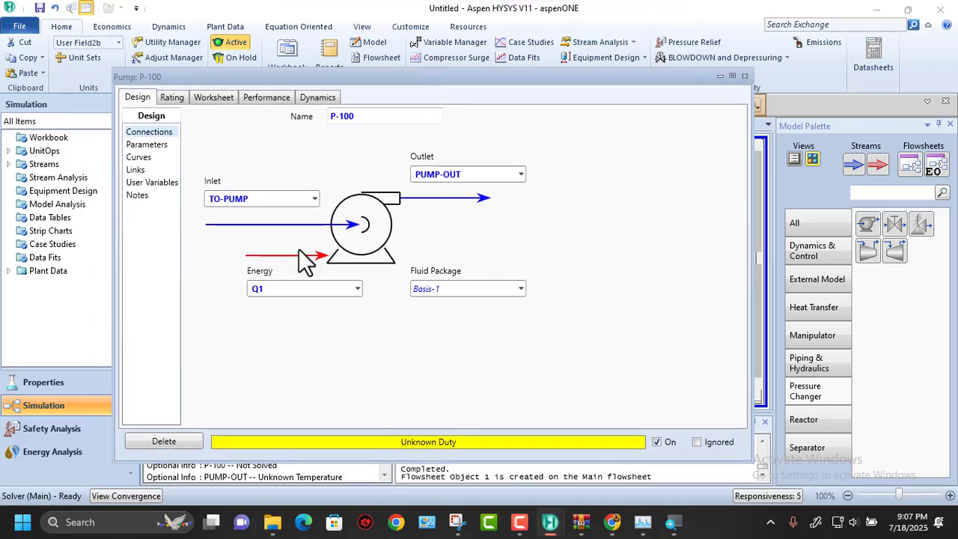
pyautogui.click(135, 144)
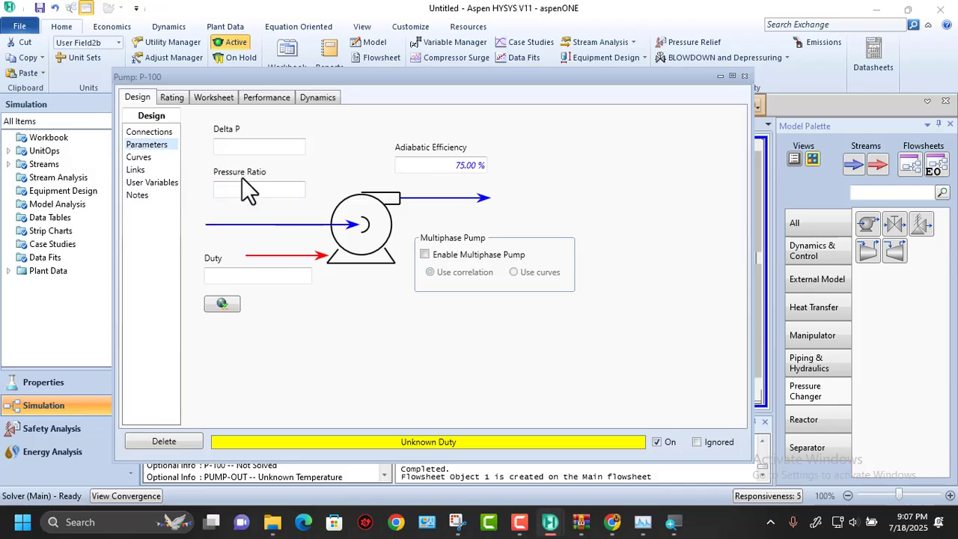
pyautogui.click(744, 76)
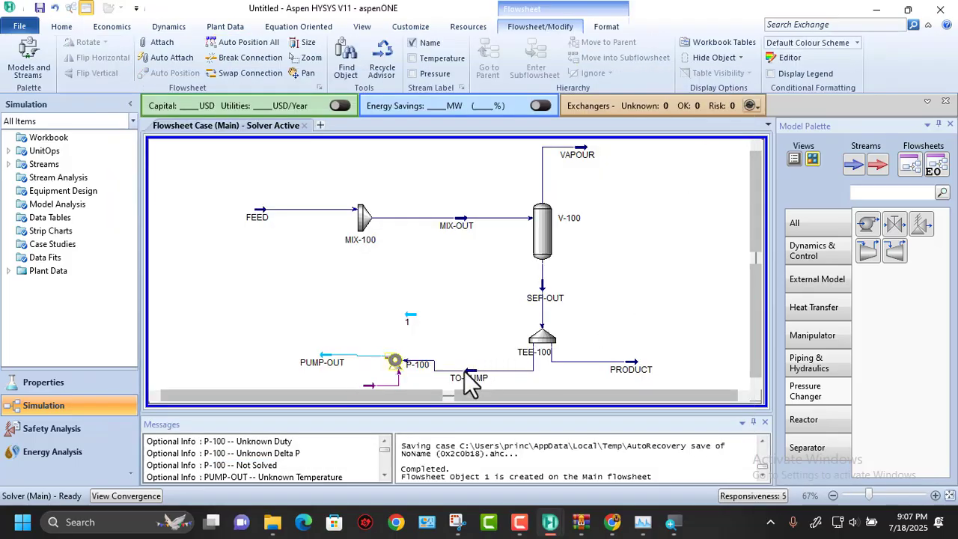
# Delete the unconnected stream 1 and move pump P-100 slightly down in line with the TO-PUMP stream
pyautogui.moveTo(470, 383)
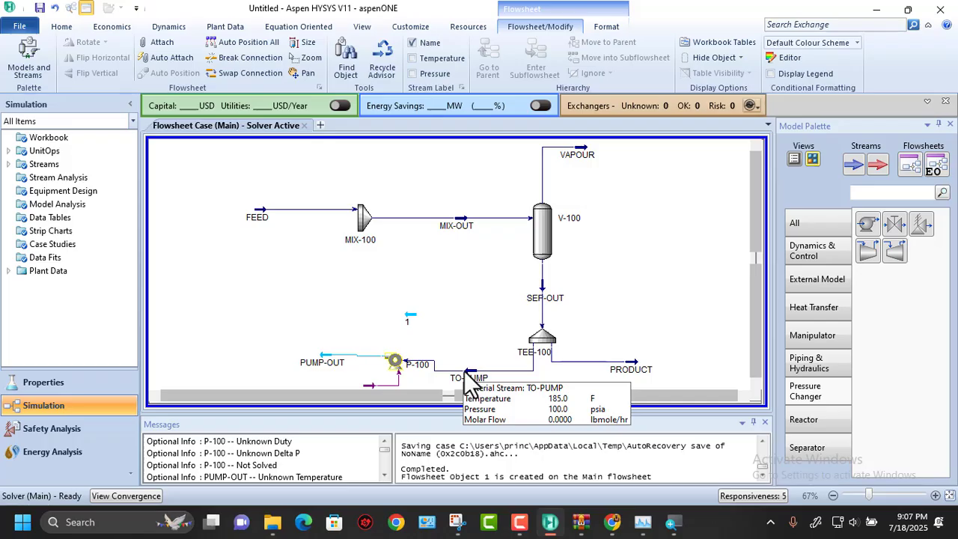
pyautogui.moveTo(318, 212)
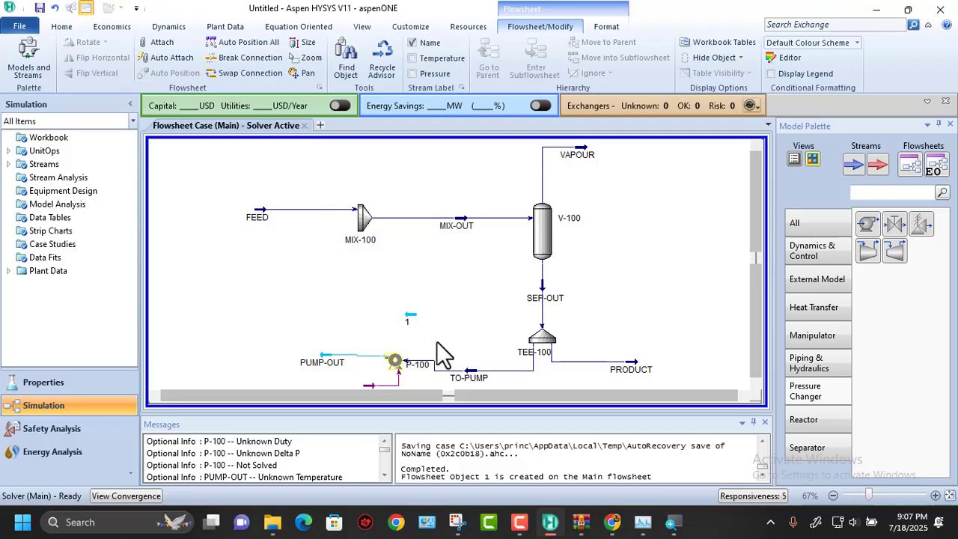
pyautogui.click(408, 316)
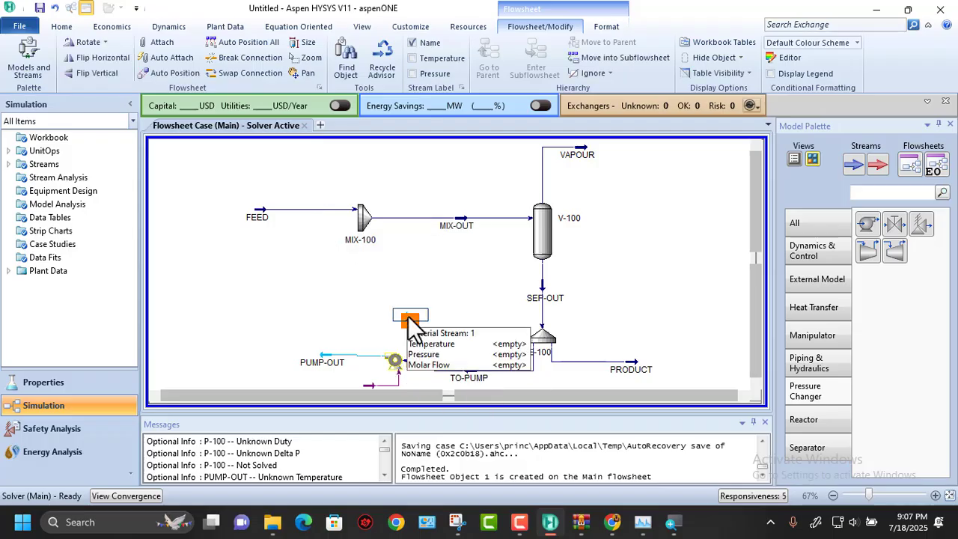
pyautogui.press('Delete')
pyautogui.click(463, 310)
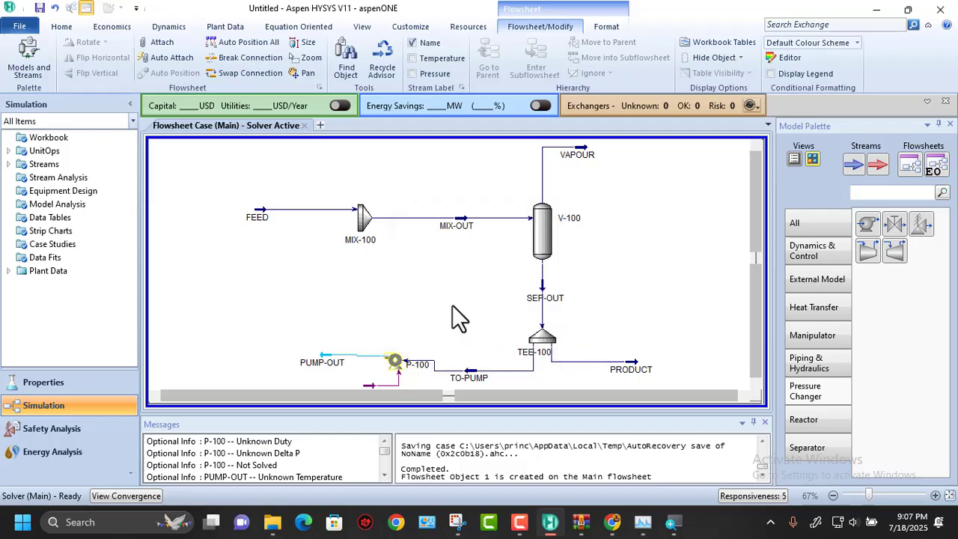
pyautogui.click(397, 368)
pyautogui.moveTo(393, 366); pyautogui.dragTo(391, 372)
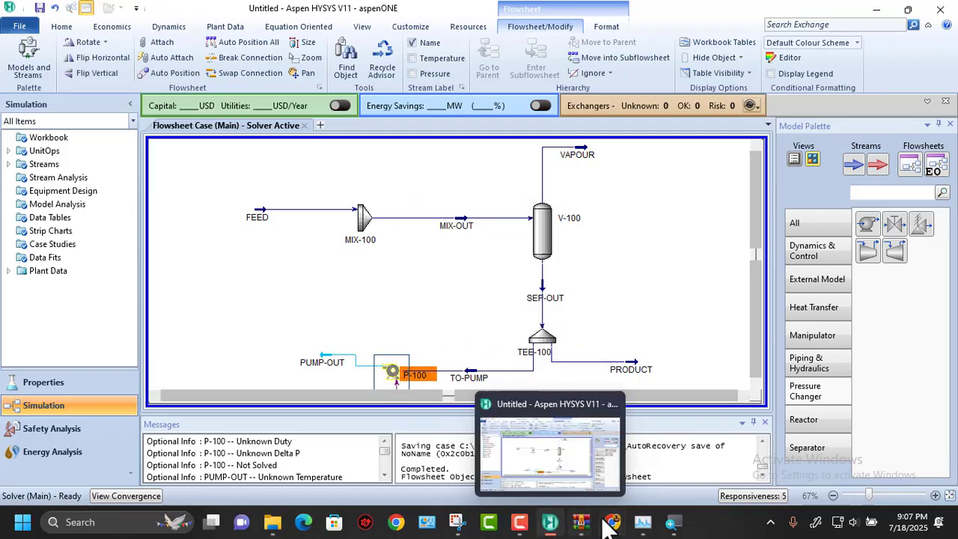
# Review the process diagram in COURSE CONTENT A5.pdf in Chrome and return to Aspen HYSYS
pyautogui.moveTo(610, 522)
pyautogui.click(403, 464)
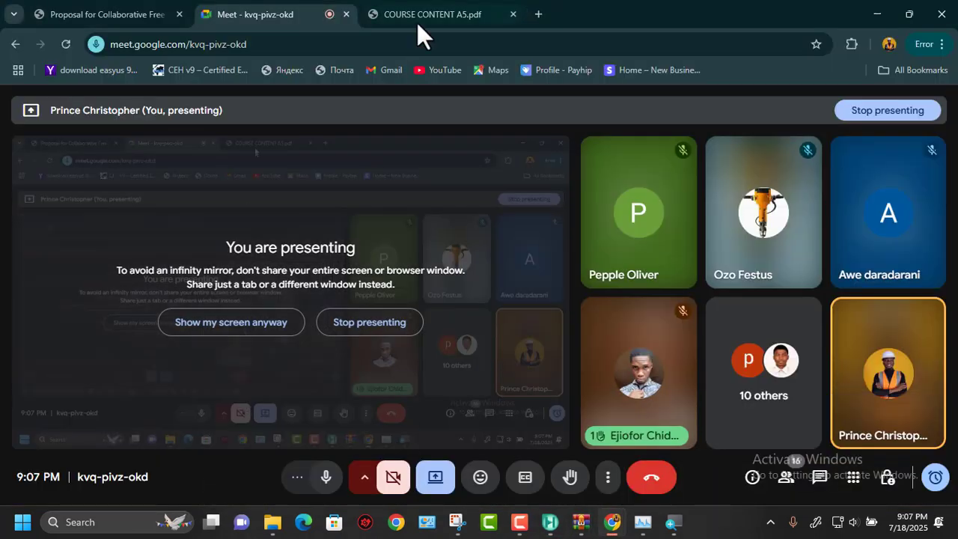
pyautogui.click(415, 9)
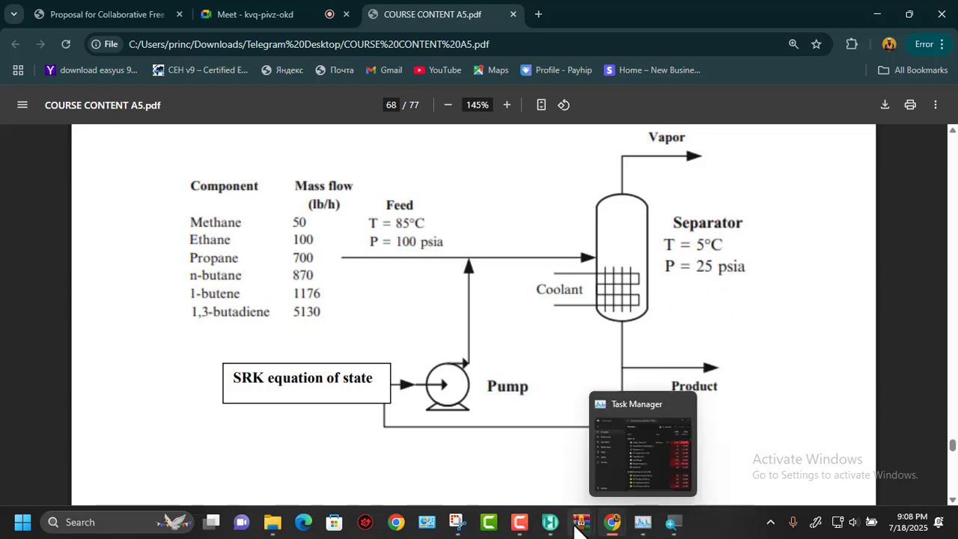
pyautogui.moveTo(550, 522)
pyautogui.click(553, 483)
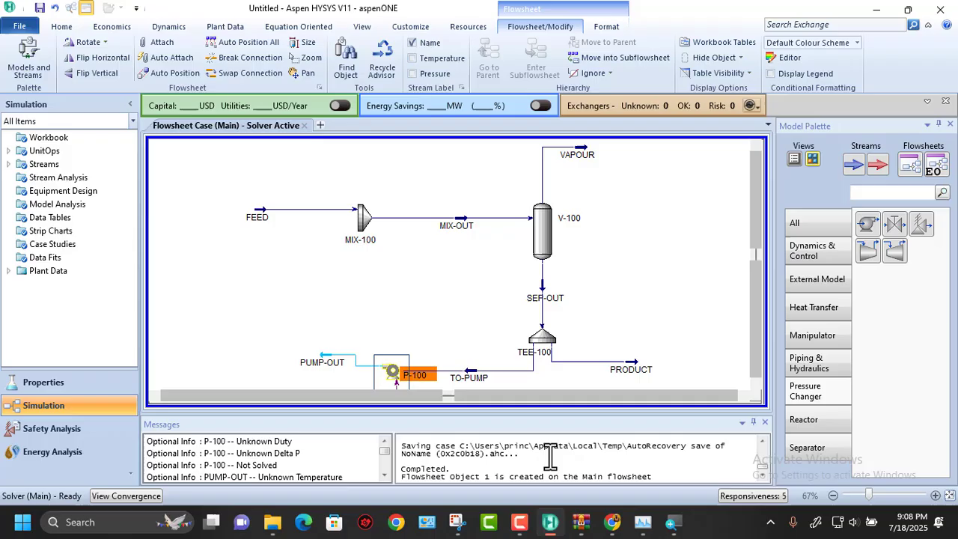
# Examine separator V-100's connections, worksheet conditions and design parameters, and close its properties
pyautogui.doubleClick(545, 238)
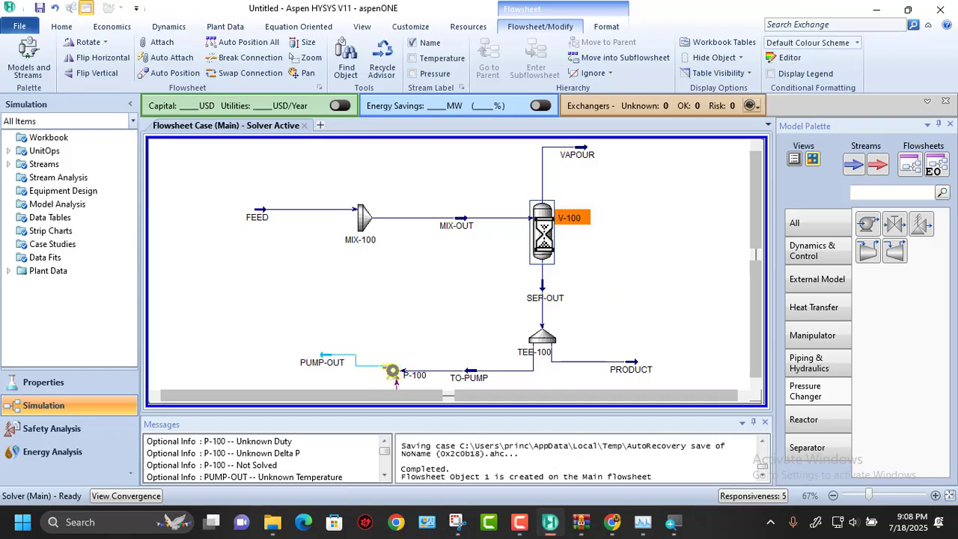
pyautogui.moveTo(475, 204); pyautogui.dragTo(575, 144)
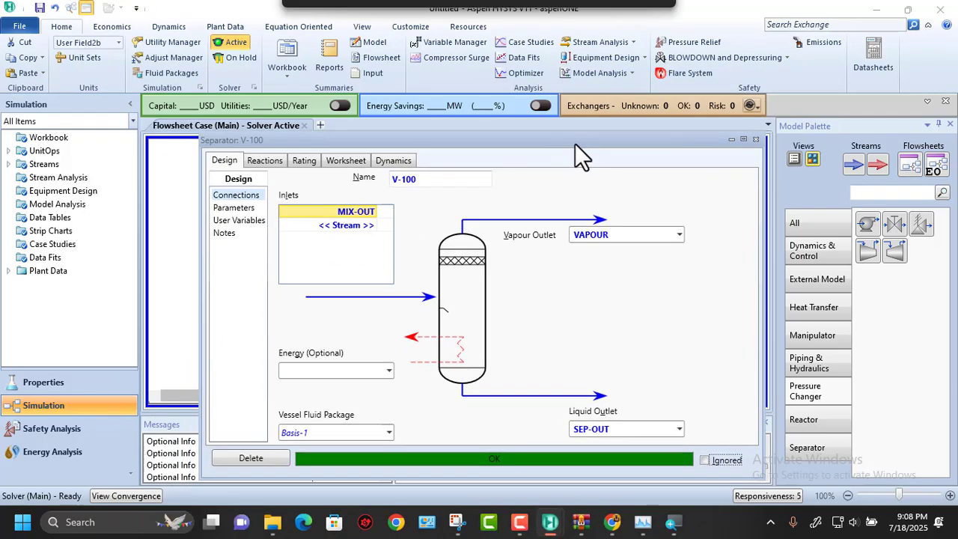
pyautogui.click(357, 162)
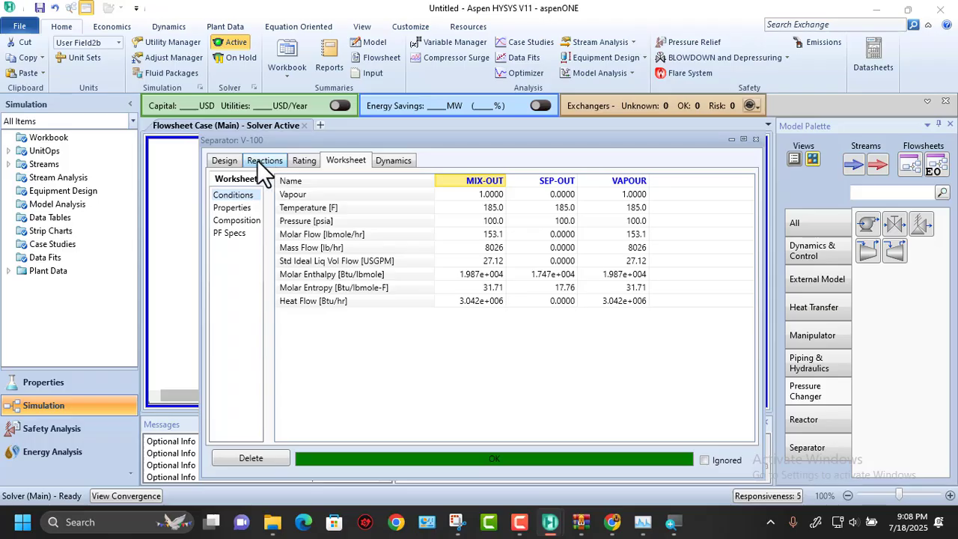
pyautogui.click(230, 157)
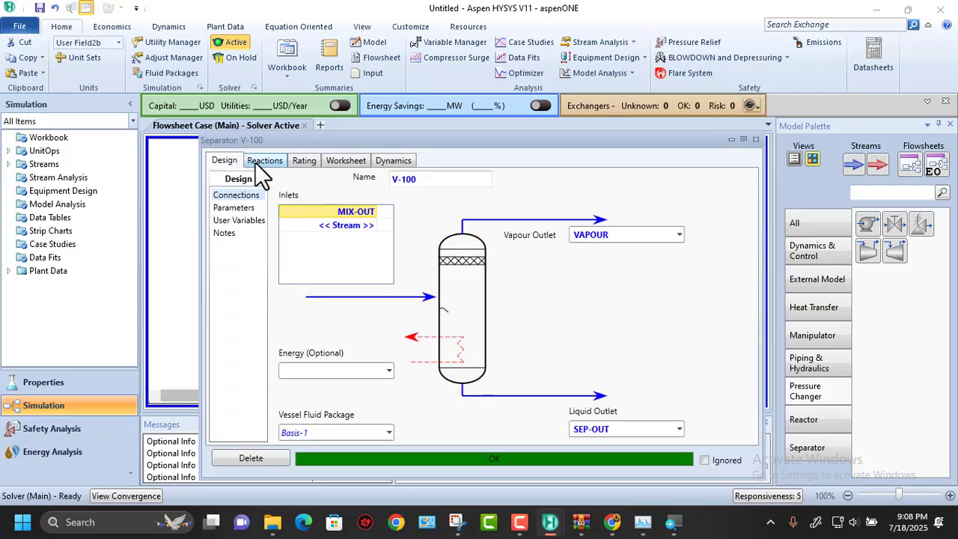
pyautogui.click(244, 209)
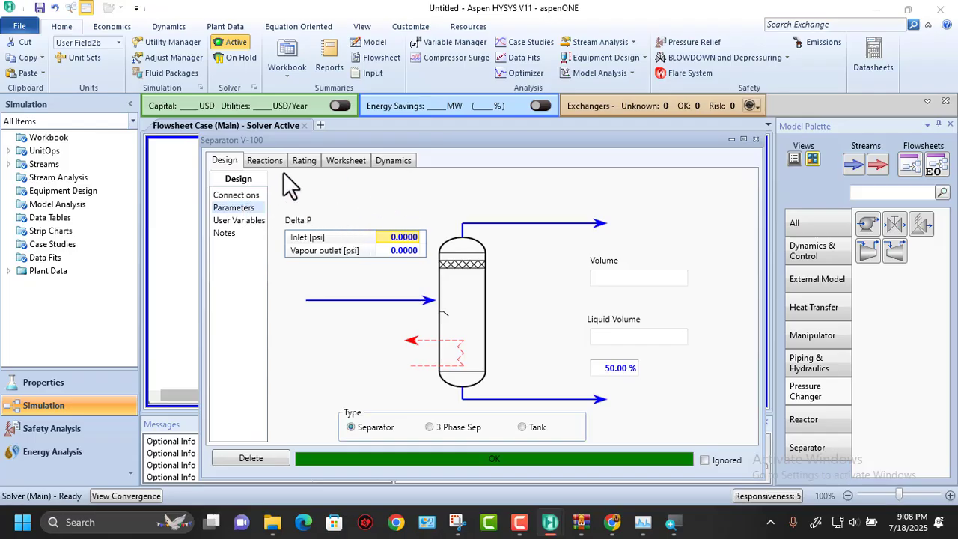
pyautogui.click(755, 140)
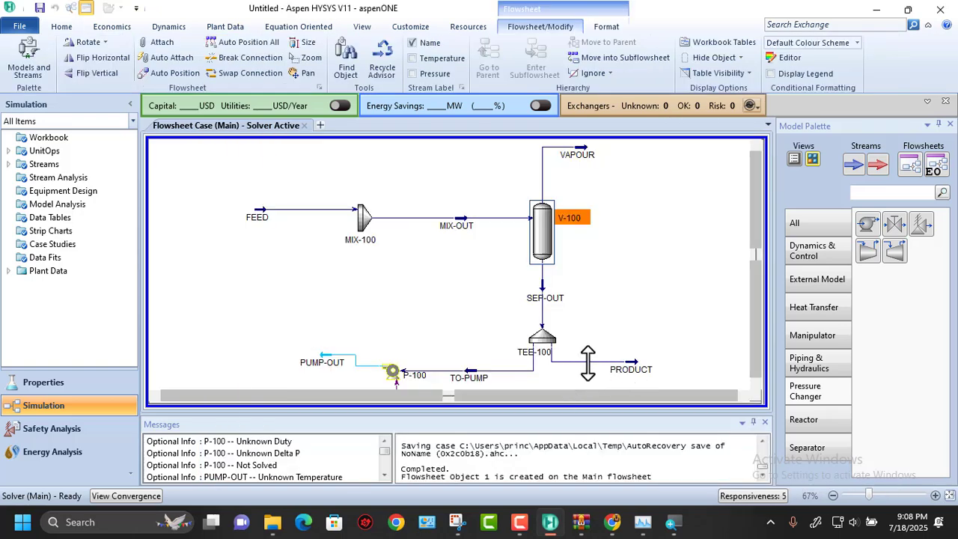
pyautogui.moveTo(587, 363)
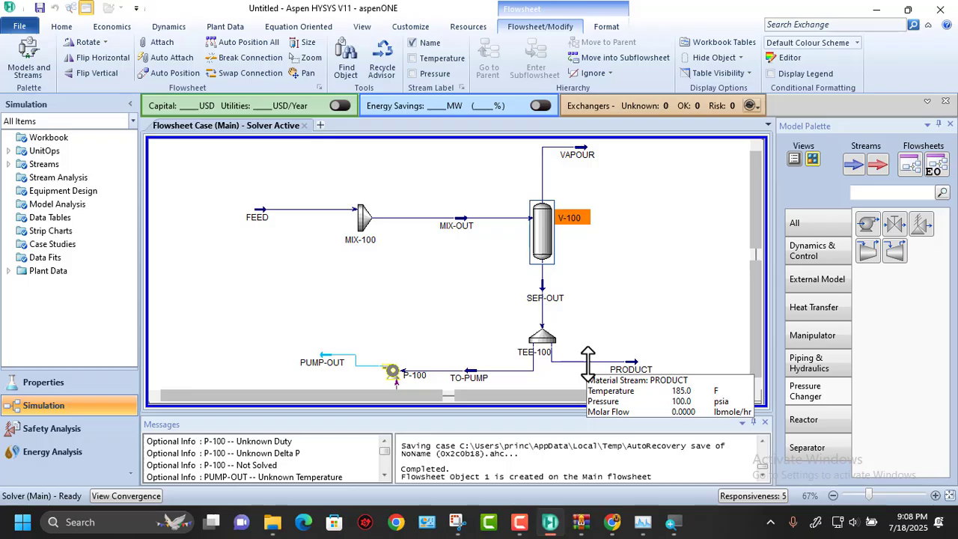
pyautogui.moveTo(542, 310)
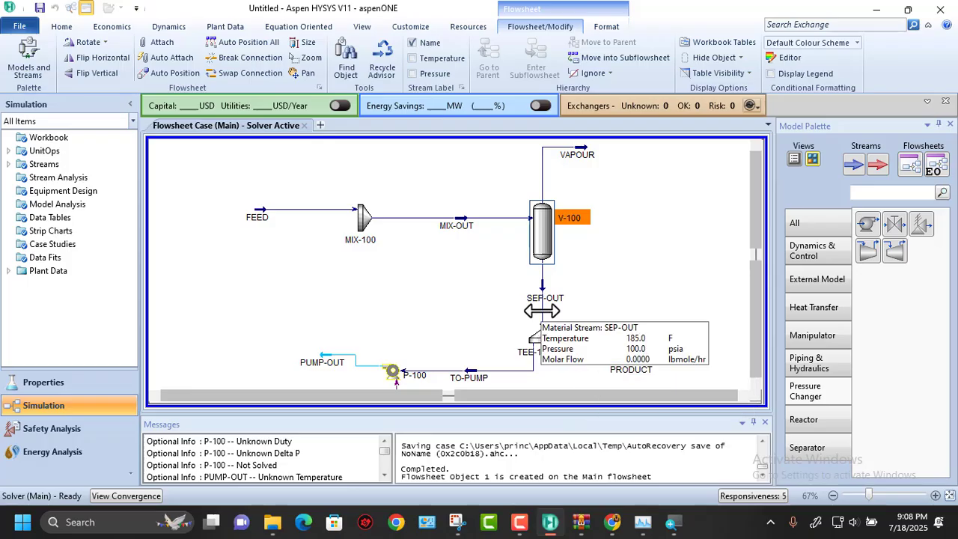
pyautogui.moveTo(543, 236)
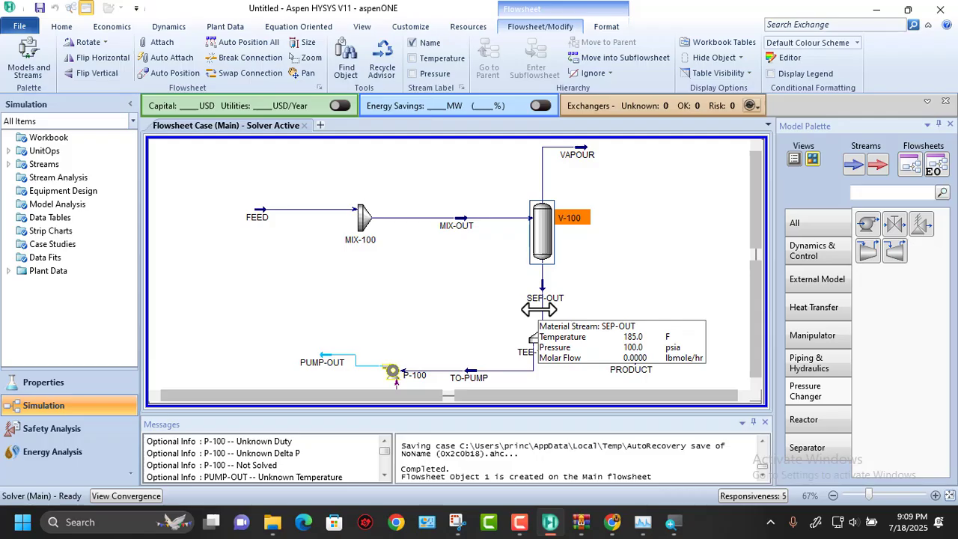
# Check the conditions of separator V-100's inlet, liquid and vapour streams in its worksheet, and close its properties
pyautogui.doubleClick(545, 230)
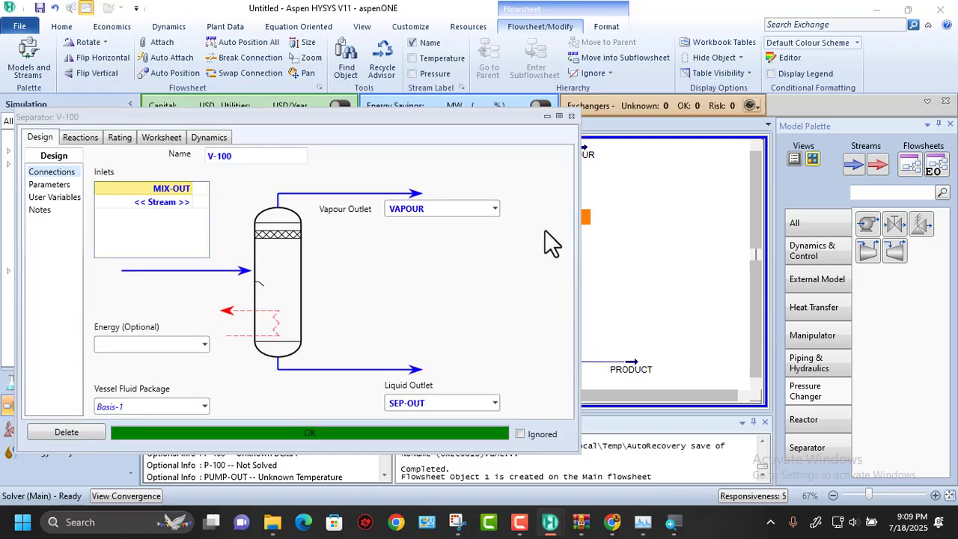
pyautogui.moveTo(343, 121); pyautogui.dragTo(481, 87)
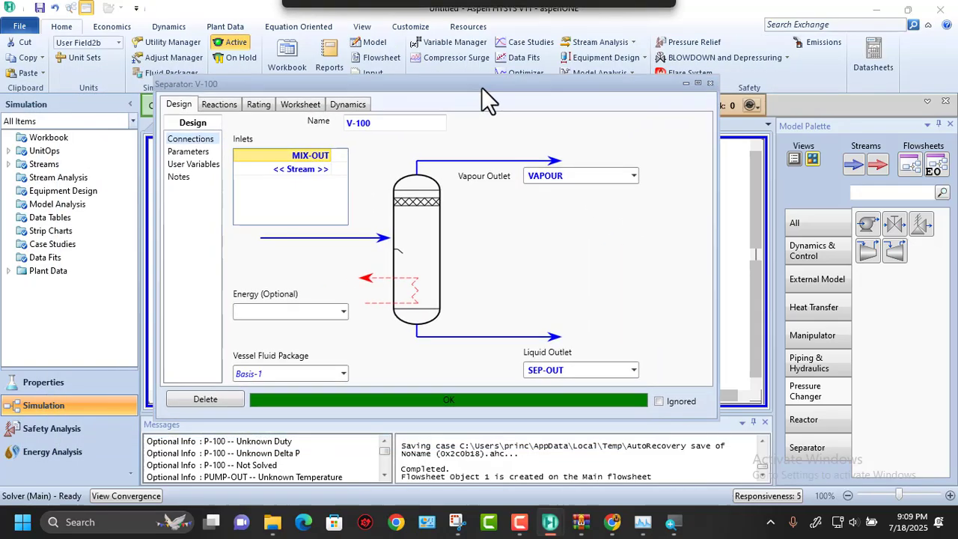
pyautogui.click(303, 102)
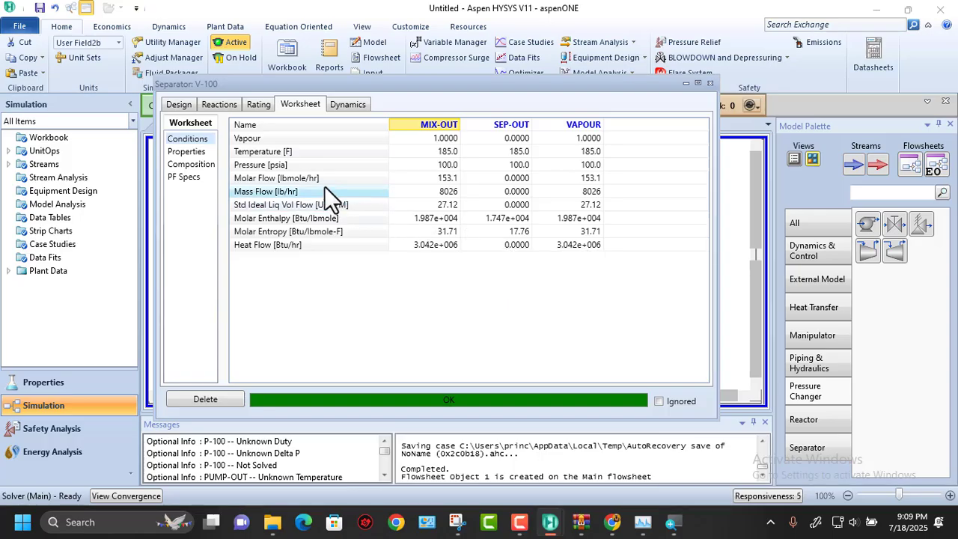
pyautogui.click(710, 84)
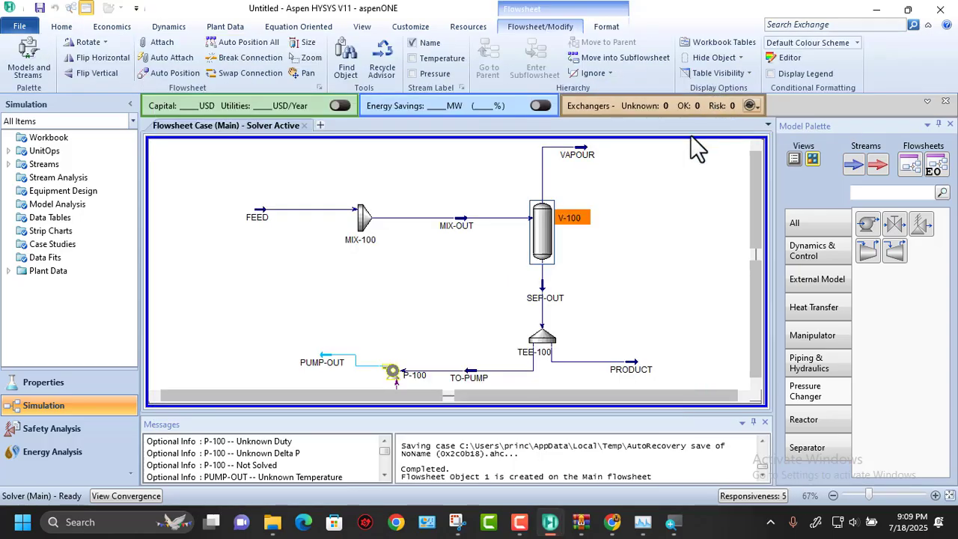
pyautogui.click(619, 211)
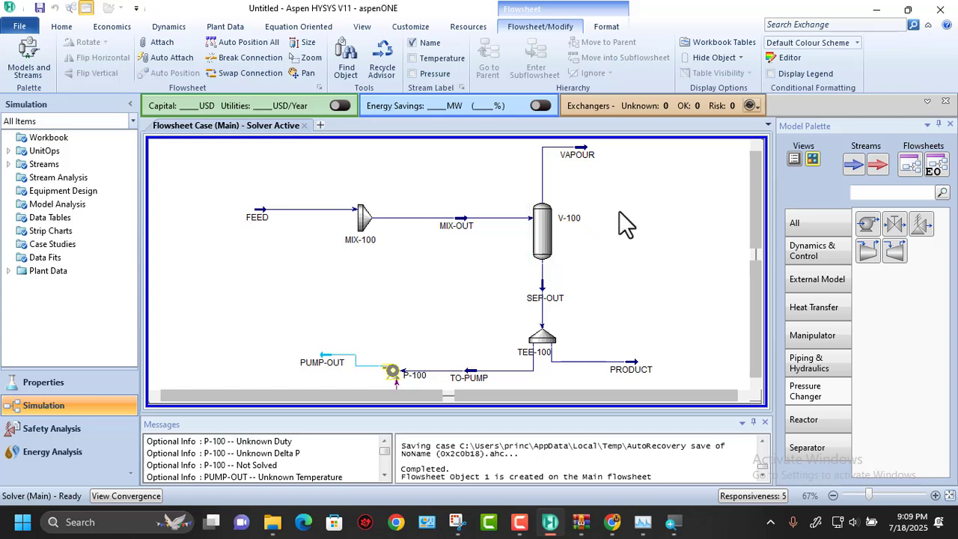
# Move pump P-100 up level with the PUMP-OUT stream and shift PUMP-OUT slightly to the left
pyautogui.moveTo(390, 370)
pyautogui.moveTo(390, 370); pyautogui.dragTo(390, 359)
pyautogui.moveTo(325, 357); pyautogui.dragTo(315, 357)
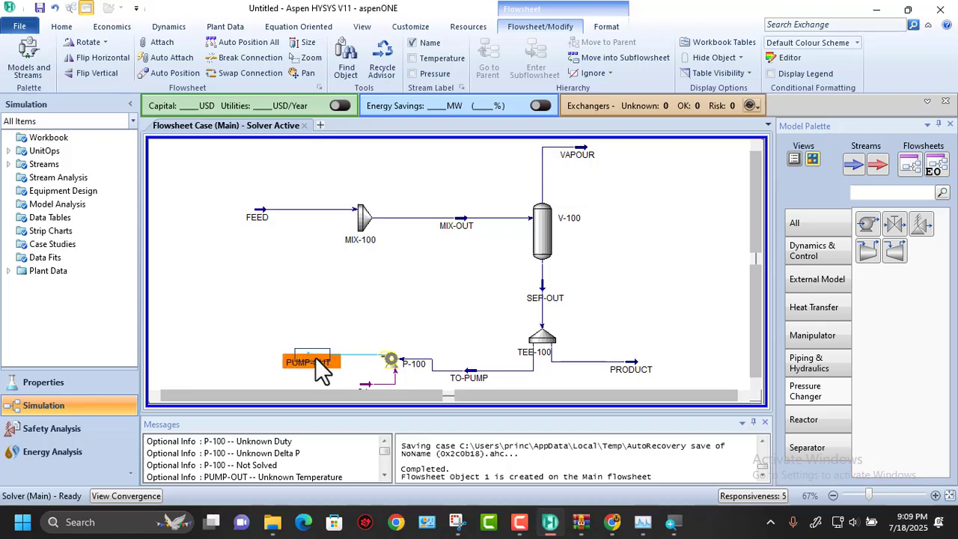
pyautogui.click(469, 319)
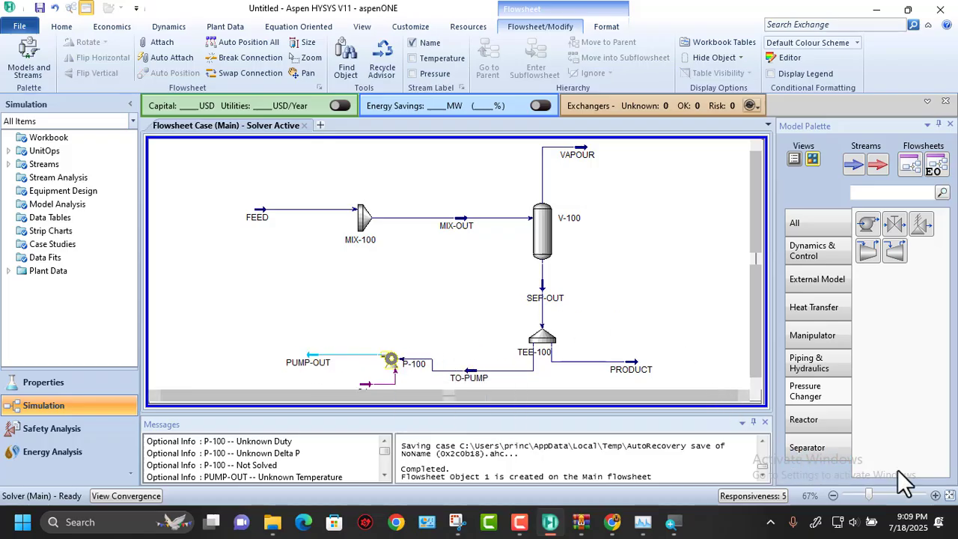
pyautogui.click(949, 495)
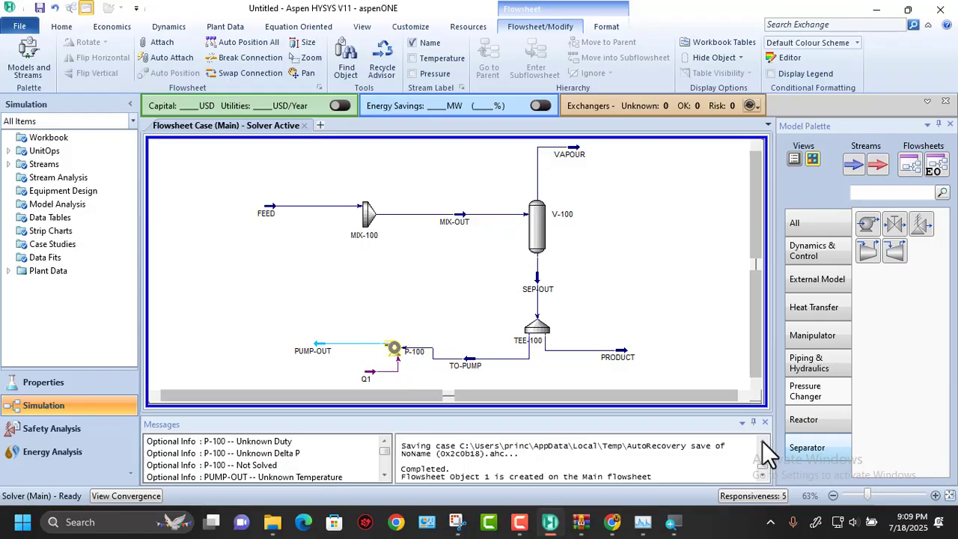
# Move pump P-100 down in line with the TO-PUMP stream and lower PUMP-OUT level with the pump
pyautogui.click(388, 356)
pyautogui.moveTo(389, 355); pyautogui.dragTo(387, 366)
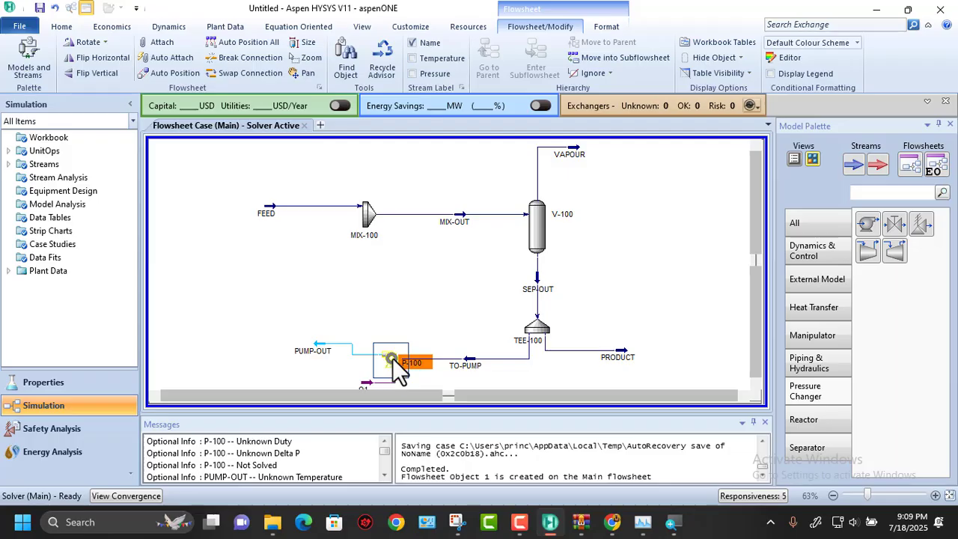
pyautogui.click(405, 322)
pyautogui.click(317, 355)
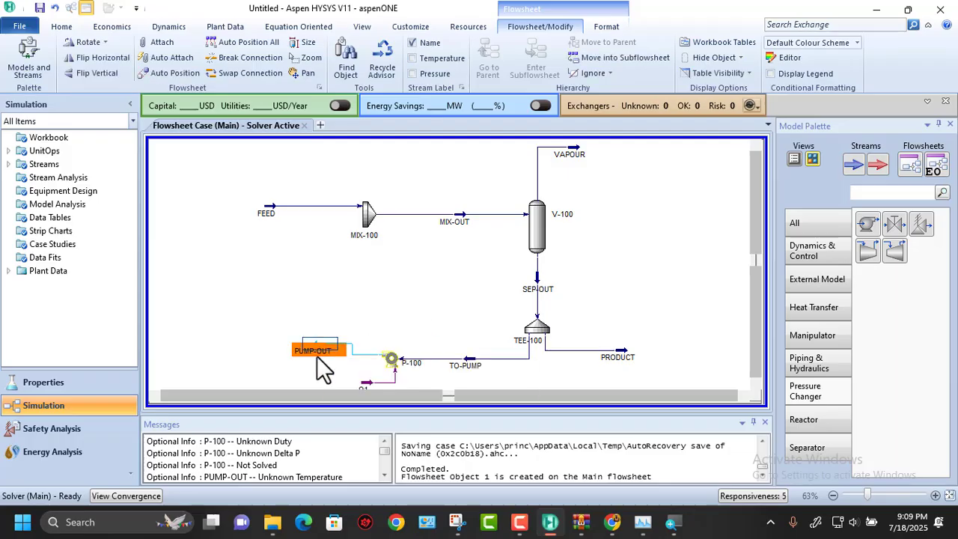
pyautogui.moveTo(317, 356); pyautogui.dragTo(316, 367)
pyautogui.click(394, 328)
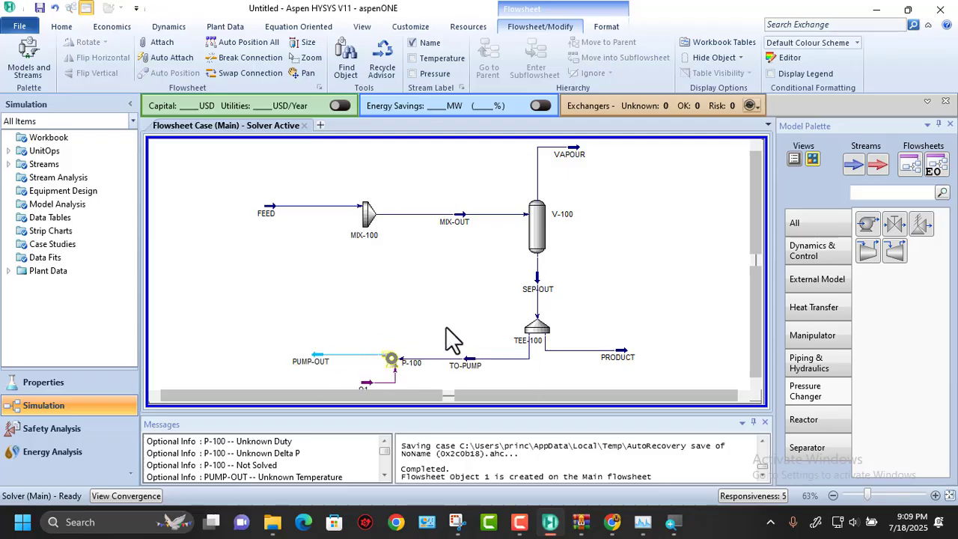
# Examine separator V-100's connections and the conditions, properties and composition of its attached streams, and close its properties
pyautogui.click(535, 226)
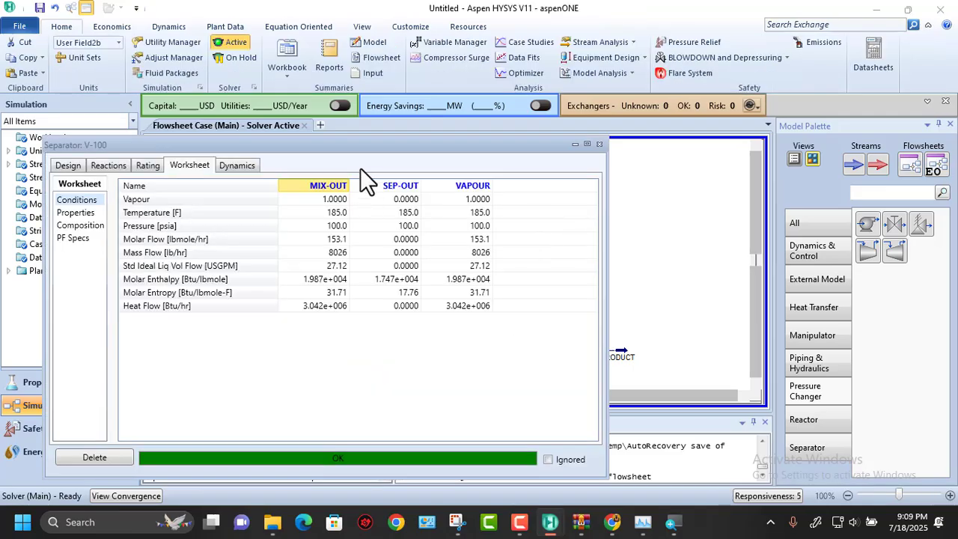
pyautogui.moveTo(376, 144); pyautogui.dragTo(486, 106)
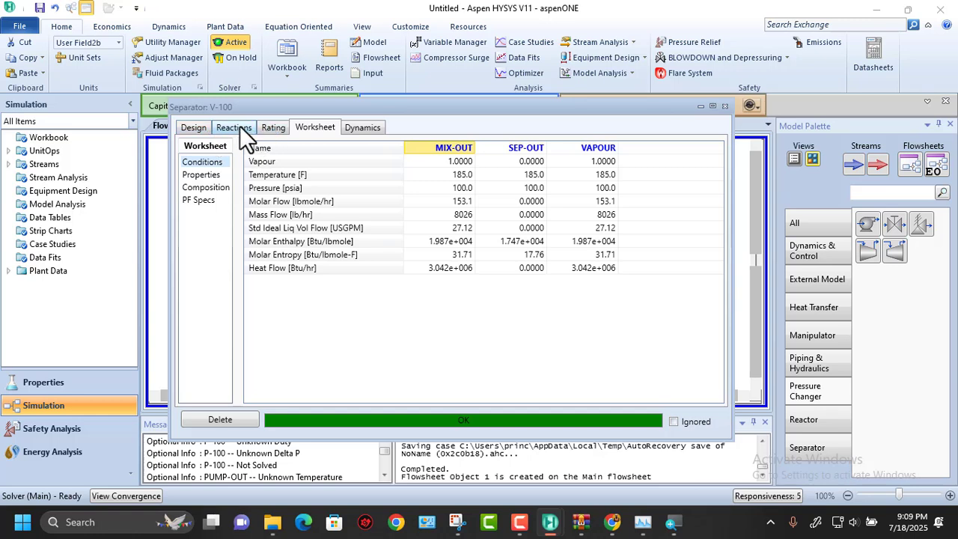
pyautogui.click(196, 127)
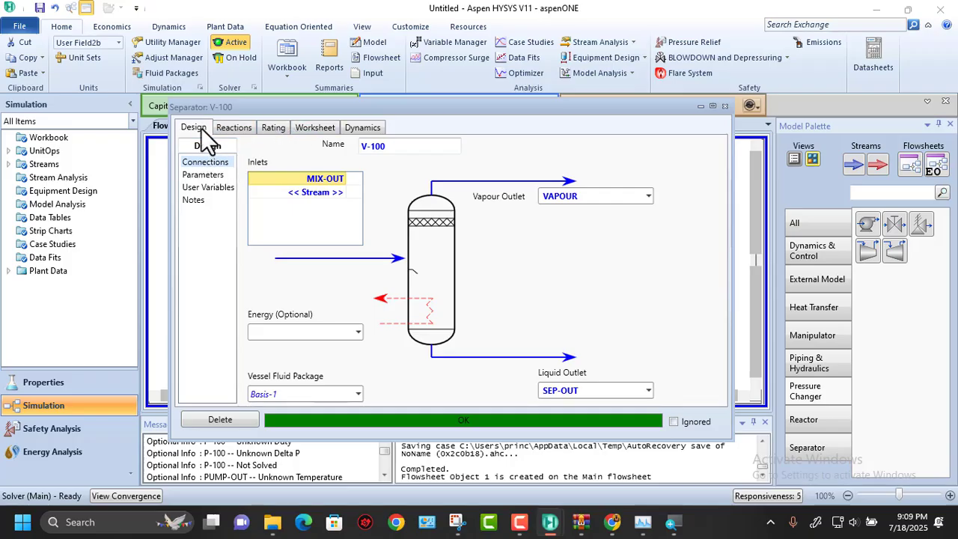
pyautogui.click(300, 124)
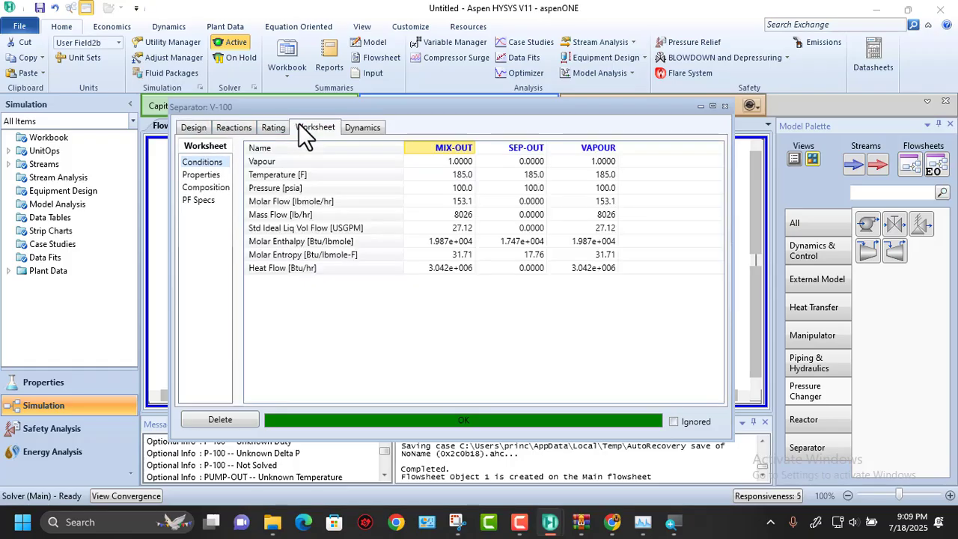
pyautogui.moveTo(485, 182)
pyautogui.click(213, 182)
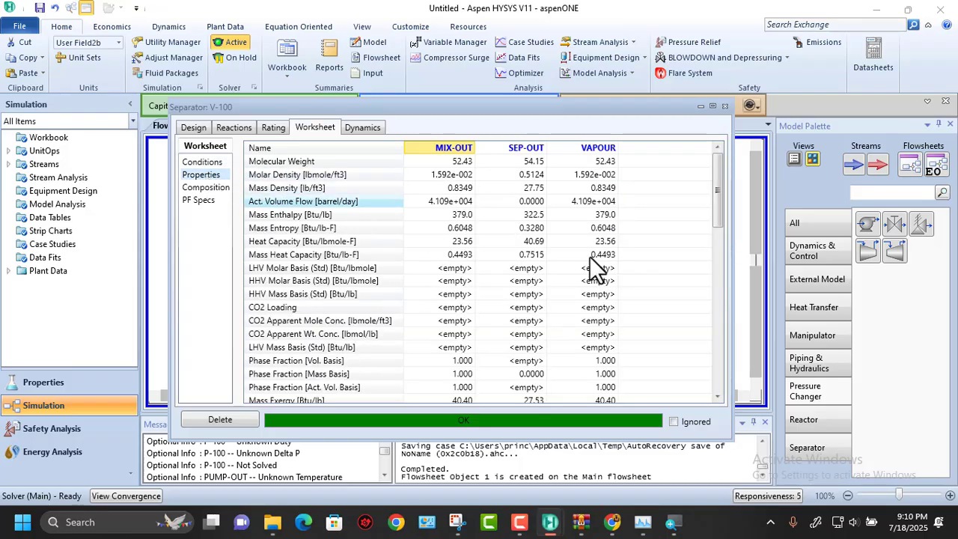
pyautogui.scroll(-6, 705, 280)
pyautogui.scroll(6, 705, 279)
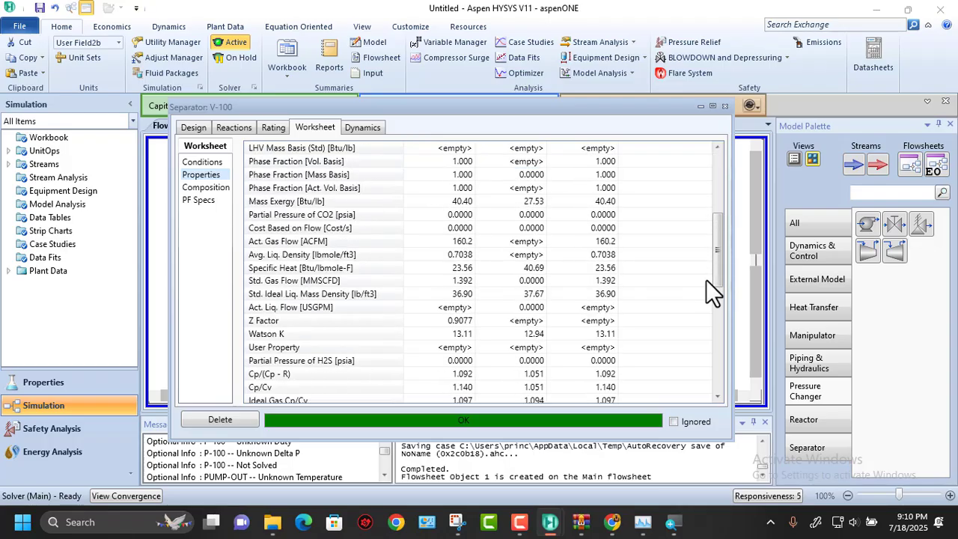
pyautogui.click(199, 189)
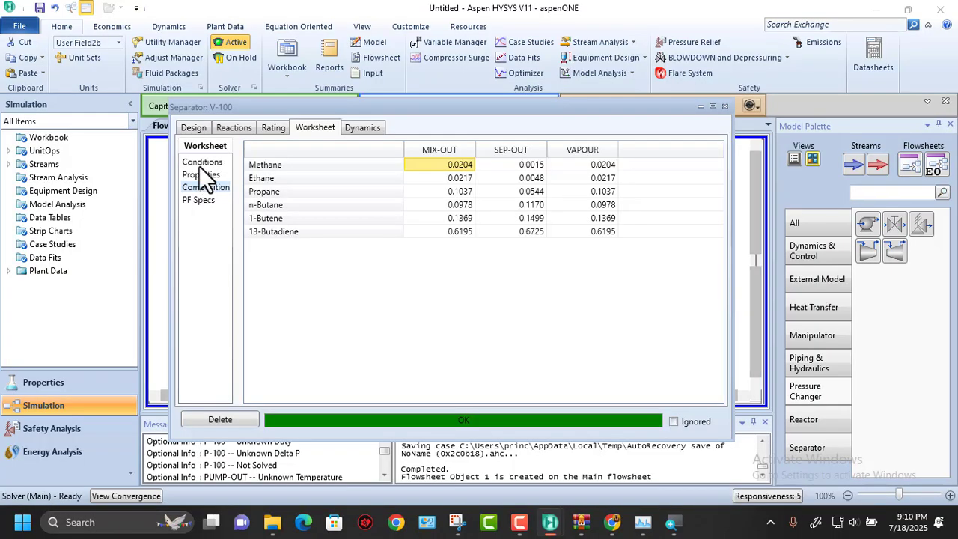
pyautogui.click(199, 164)
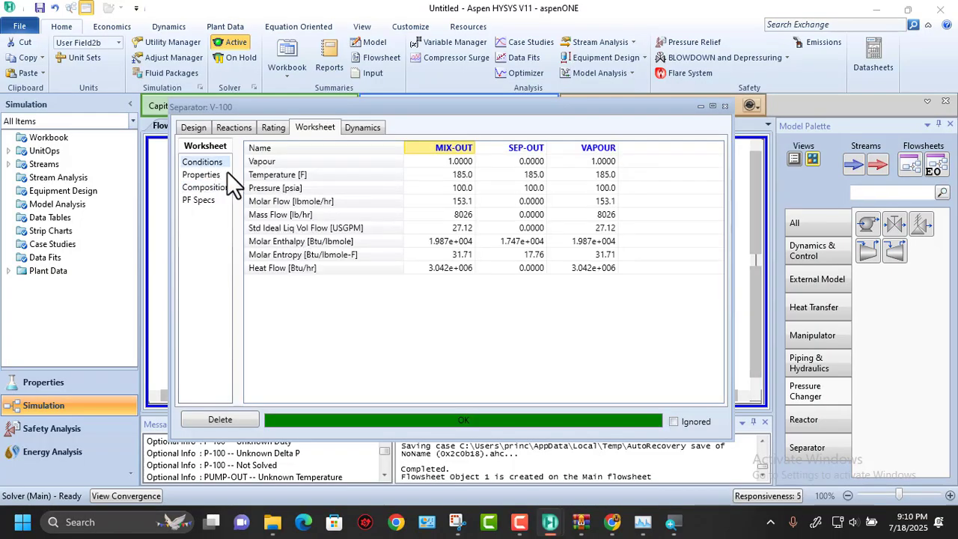
pyautogui.click(725, 107)
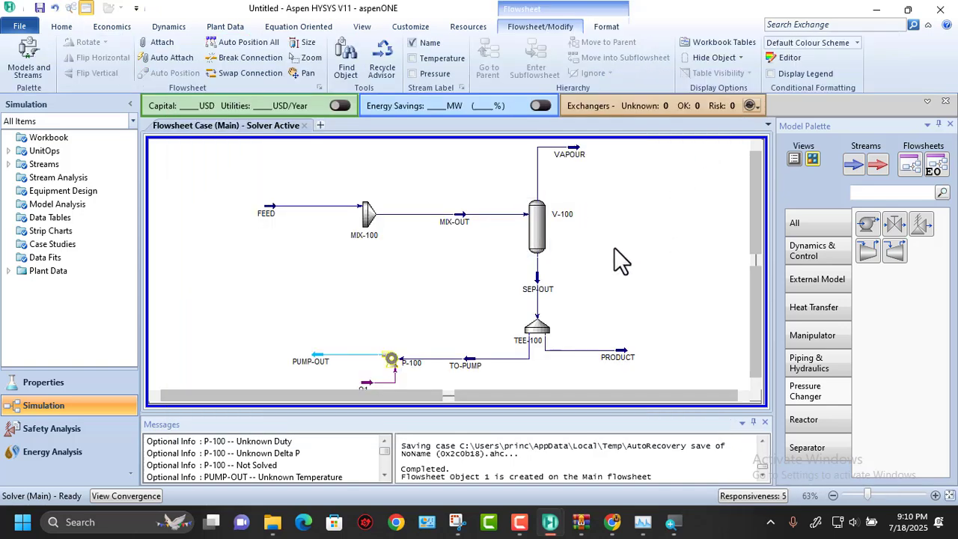
# Review the streams available as a second inlet to mixer MIX-100, and close its properties without adding one
pyautogui.click(321, 364)
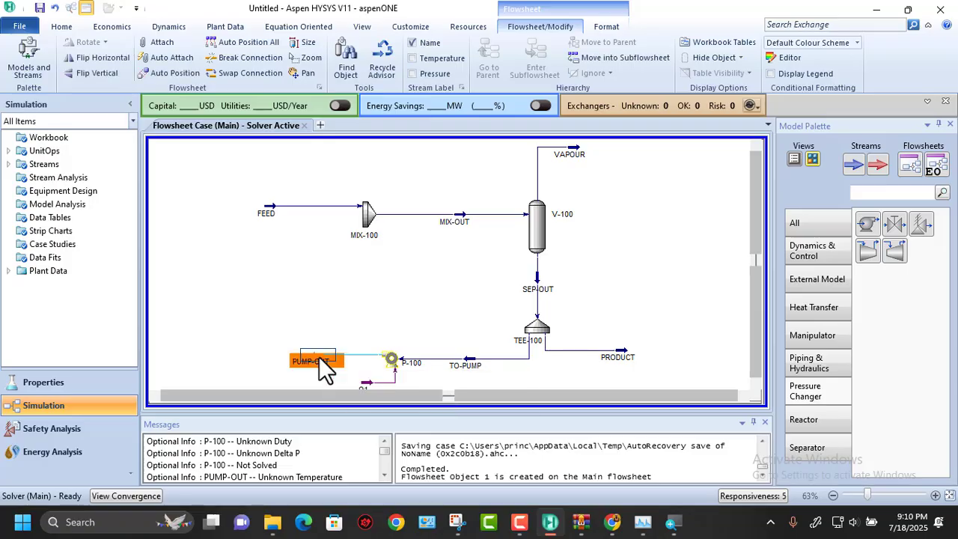
pyautogui.doubleClick(368, 215)
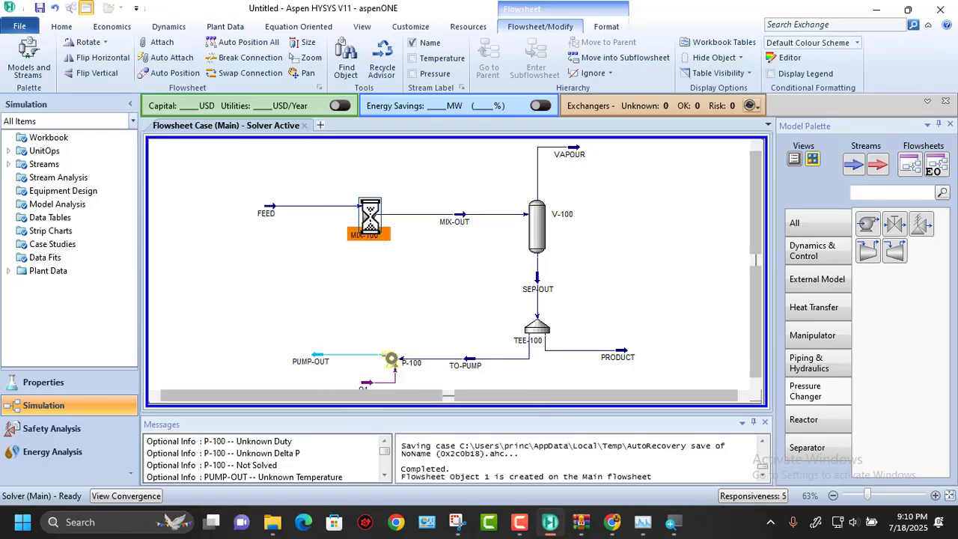
pyautogui.moveTo(394, 170); pyautogui.dragTo(461, 93)
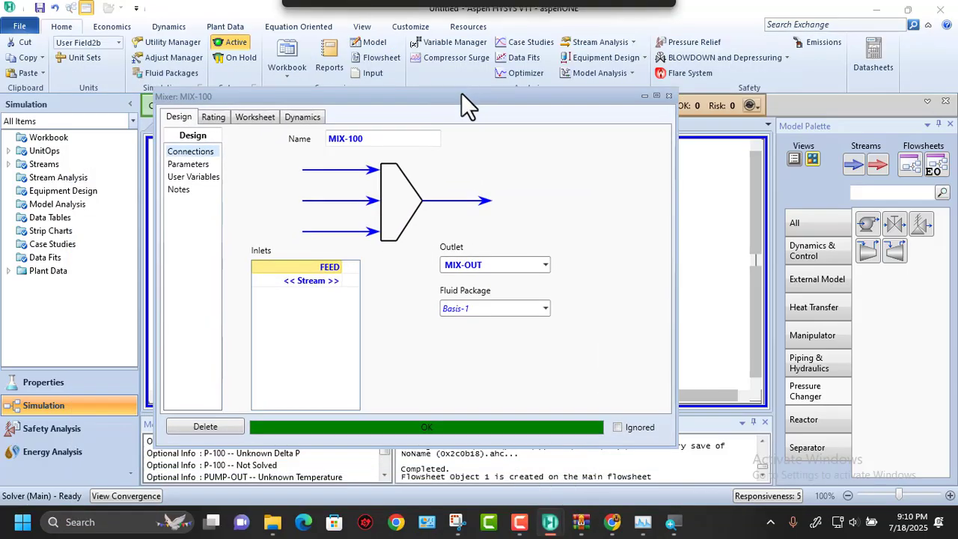
pyautogui.click(338, 285)
pyautogui.click(339, 282)
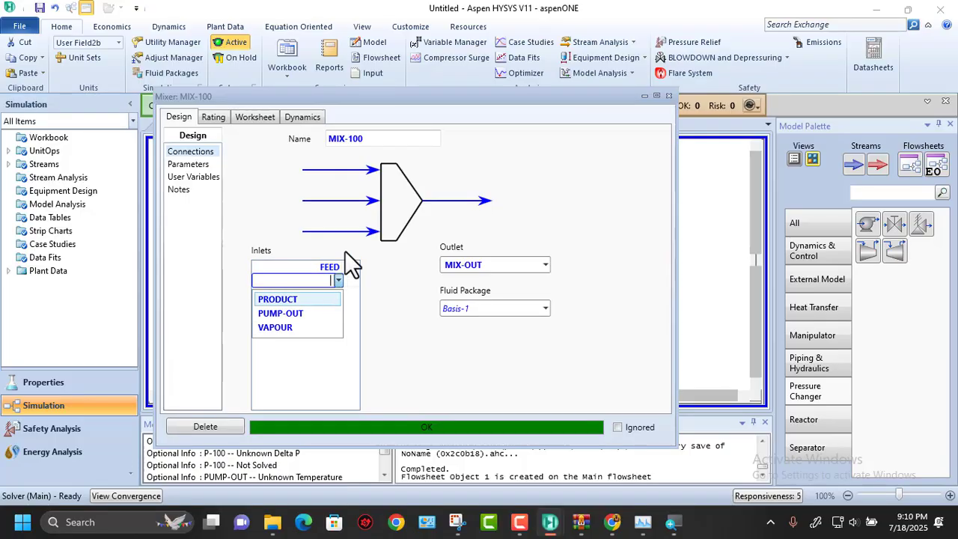
pyautogui.click(428, 100)
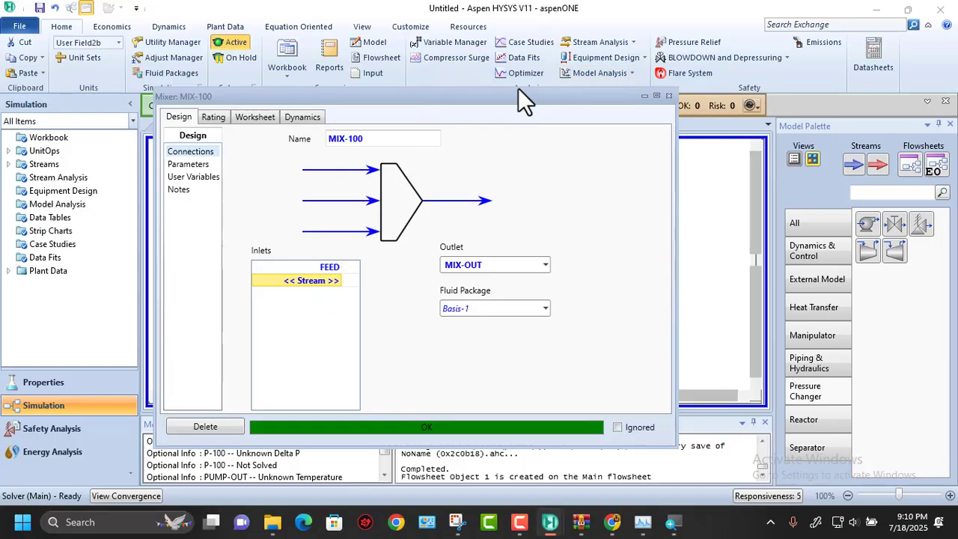
pyautogui.click(337, 285)
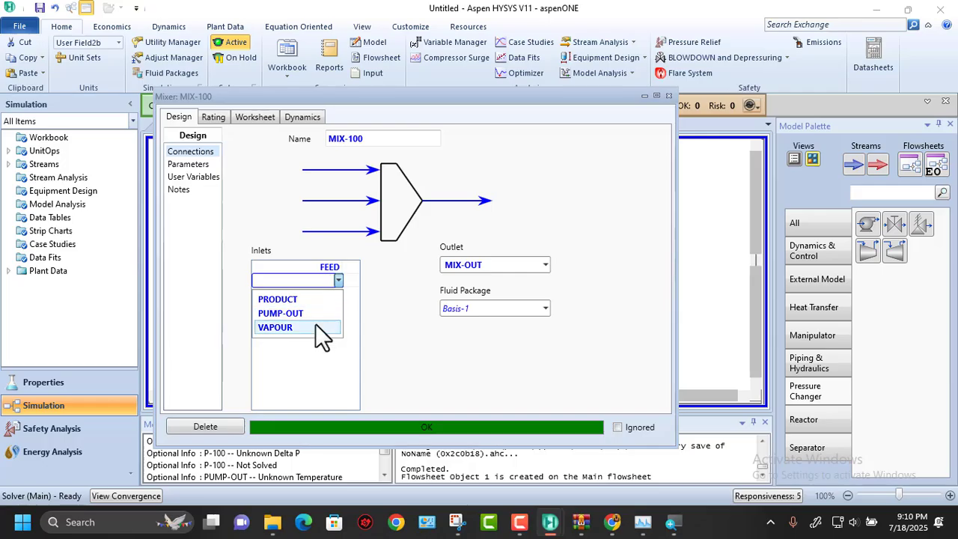
pyautogui.click(668, 95)
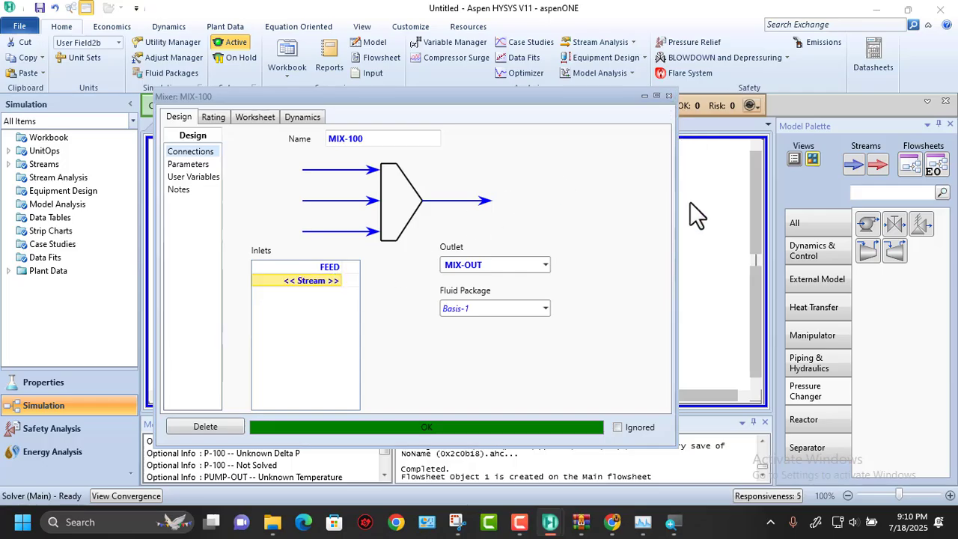
pyautogui.click(668, 95)
pyautogui.click(668, 226)
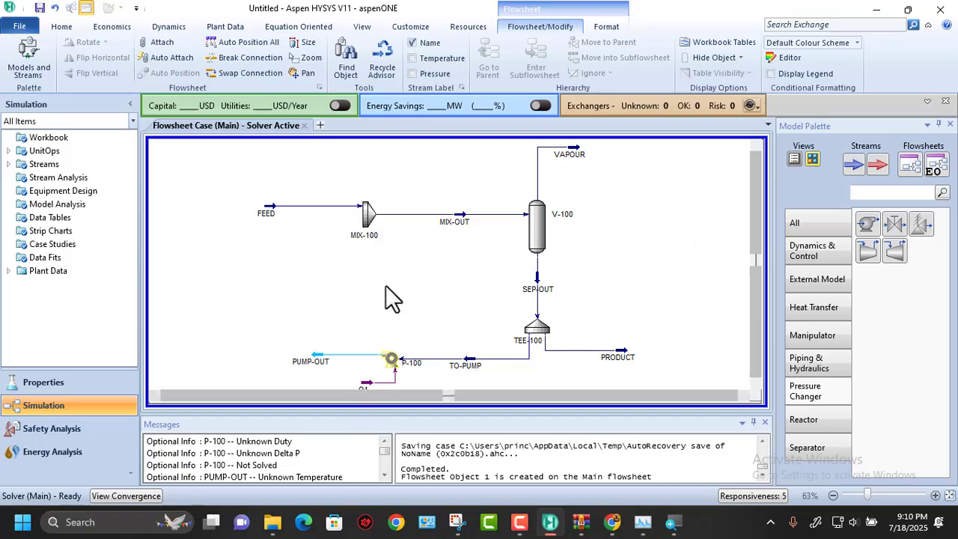
# Place a Recycle block below the FEED stream and above PUMP-OUT on the flowsheet
pyautogui.moveTo(395, 216)
pyautogui.click(803, 337)
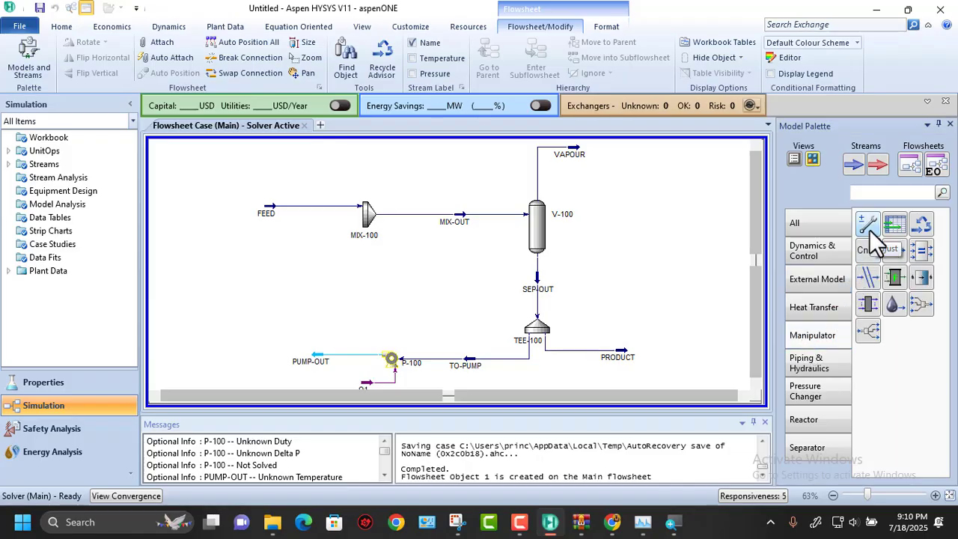
pyautogui.click(923, 228)
pyautogui.click(276, 298)
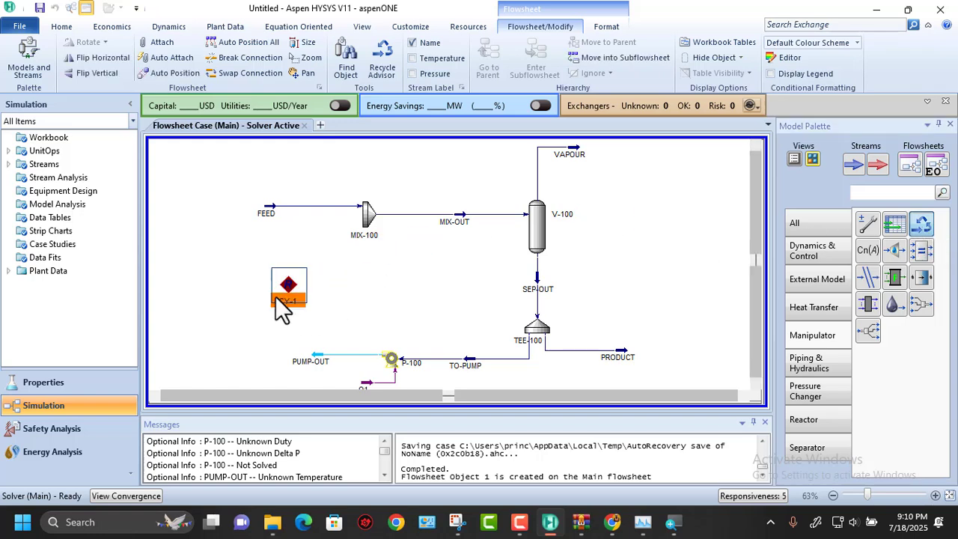
# Assign PUMP-OUT as the Recycle block's inlet and name its outlet stream RECYCLE
pyautogui.doubleClick(287, 291)
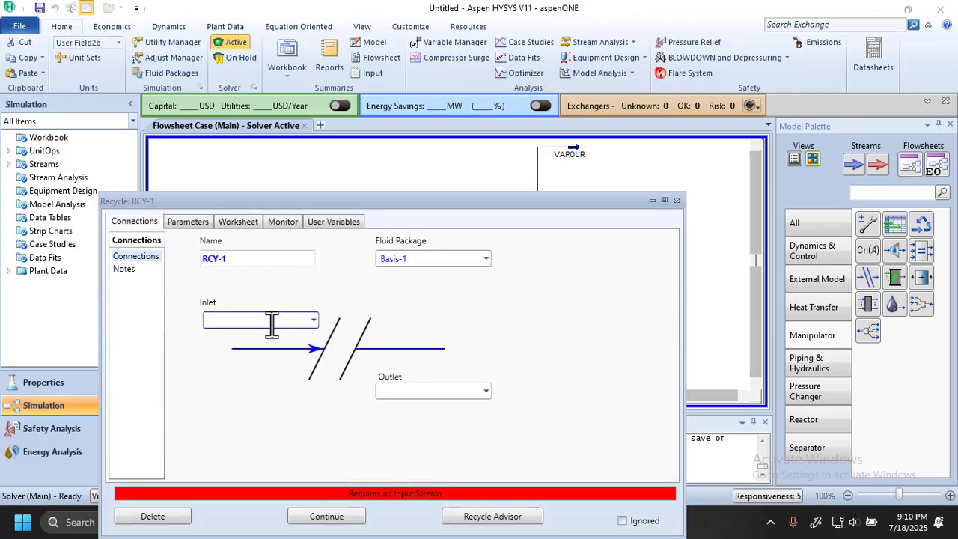
pyautogui.click(314, 320)
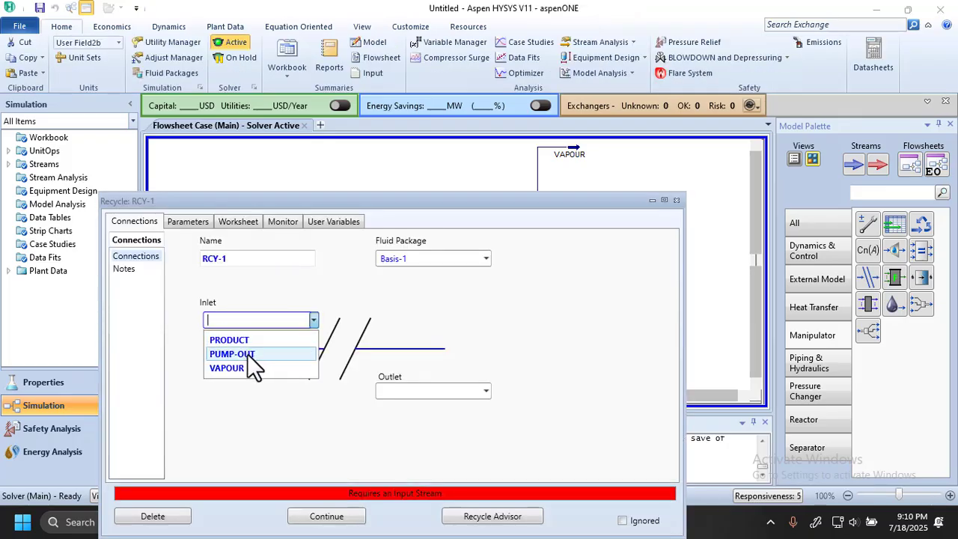
pyautogui.click(247, 354)
pyautogui.click(417, 394)
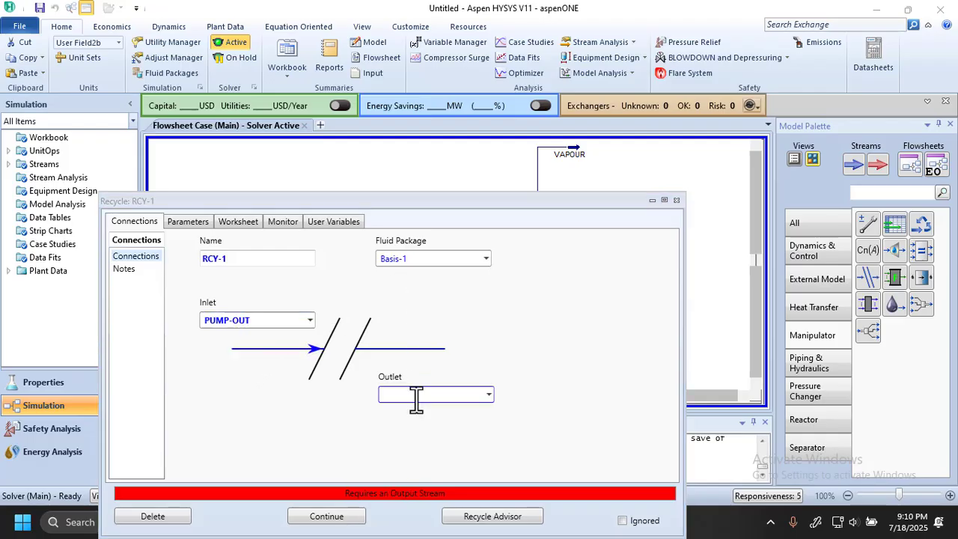
pyautogui.write('RECYCLE')
pyautogui.moveTo(410, 205); pyautogui.dragTo(429, 156)
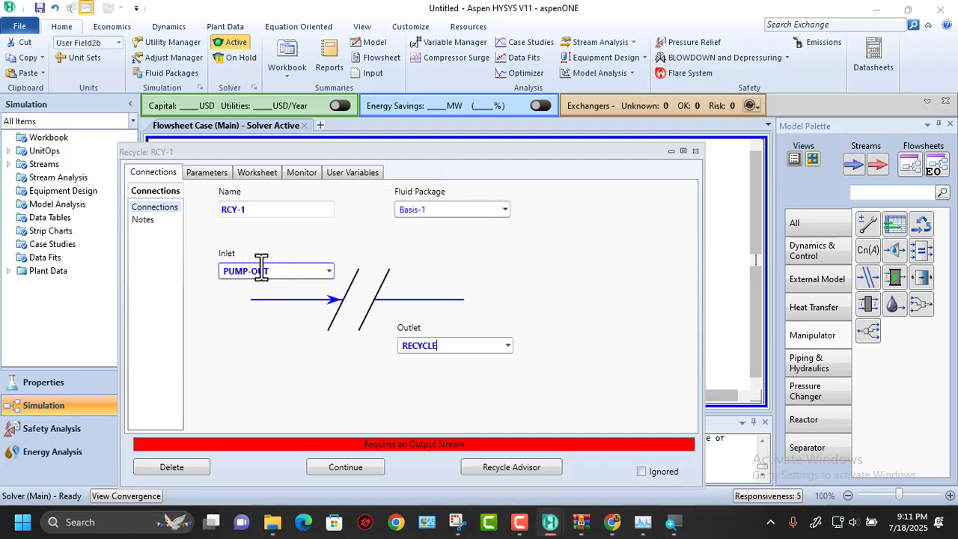
pyautogui.click(288, 272)
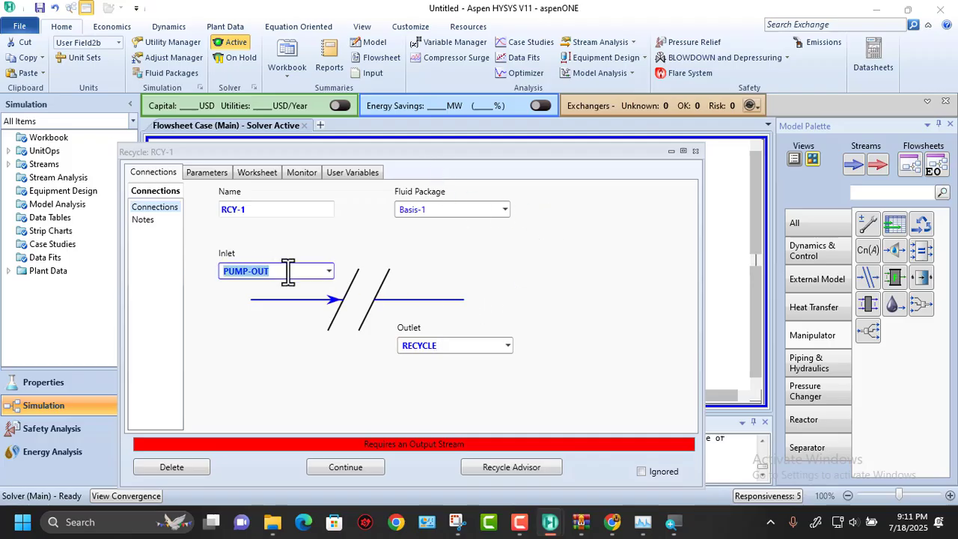
# Close the Recycle block's properties and add RECYCLE as the second inlet of mixer MIX-100
pyautogui.click(696, 152)
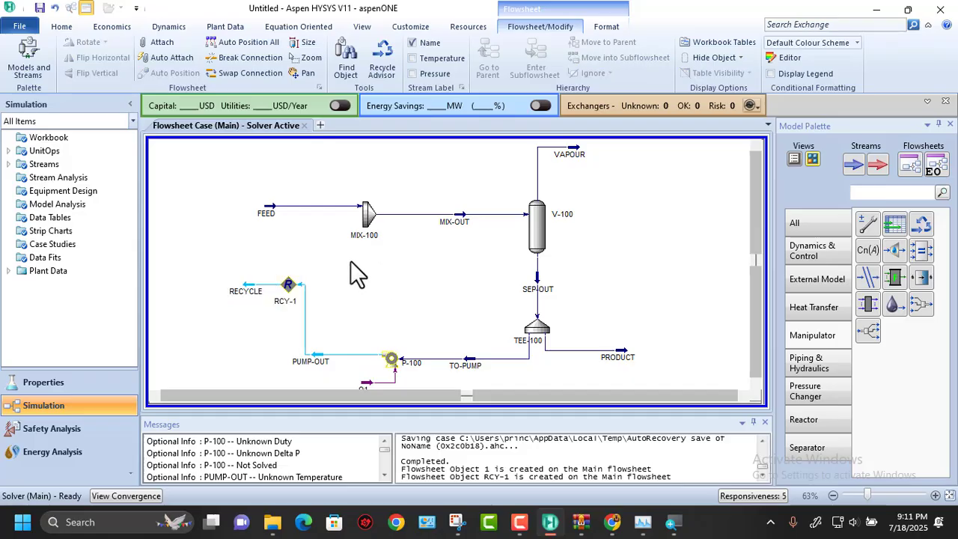
pyautogui.doubleClick(366, 216)
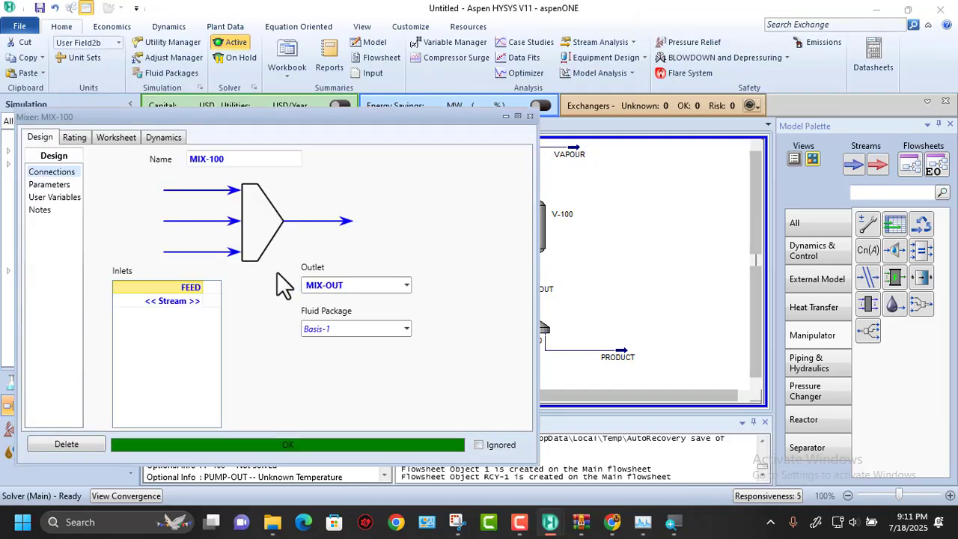
pyautogui.click(198, 302)
pyautogui.click(199, 300)
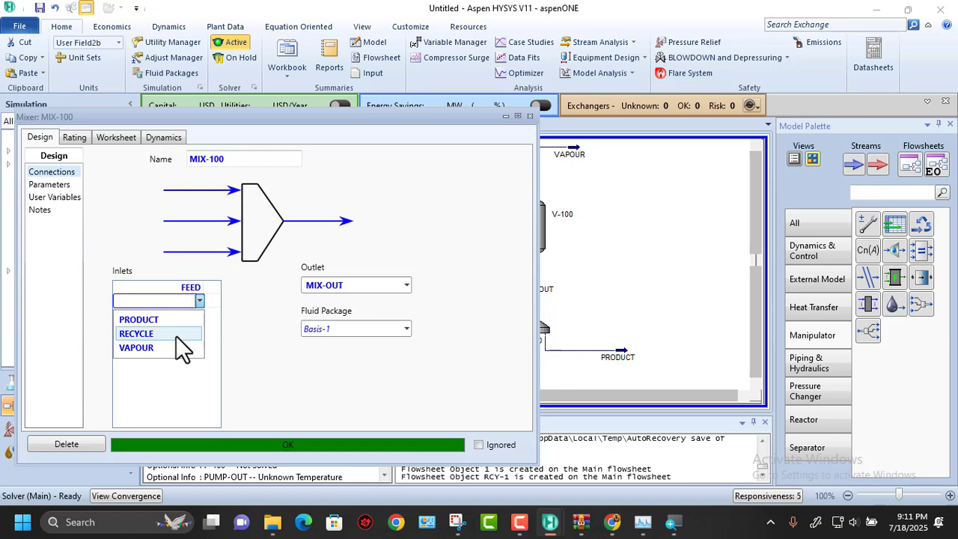
pyautogui.click(176, 334)
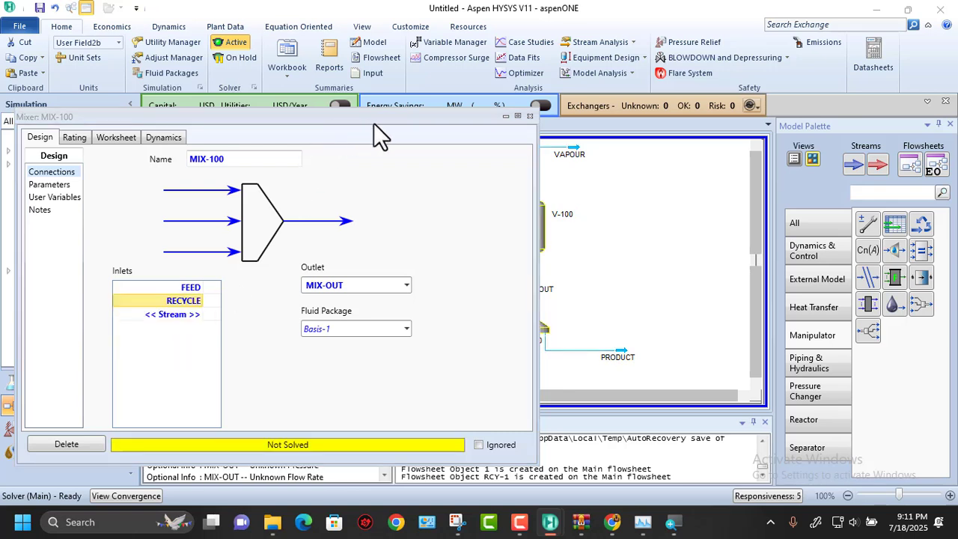
pyautogui.click(529, 118)
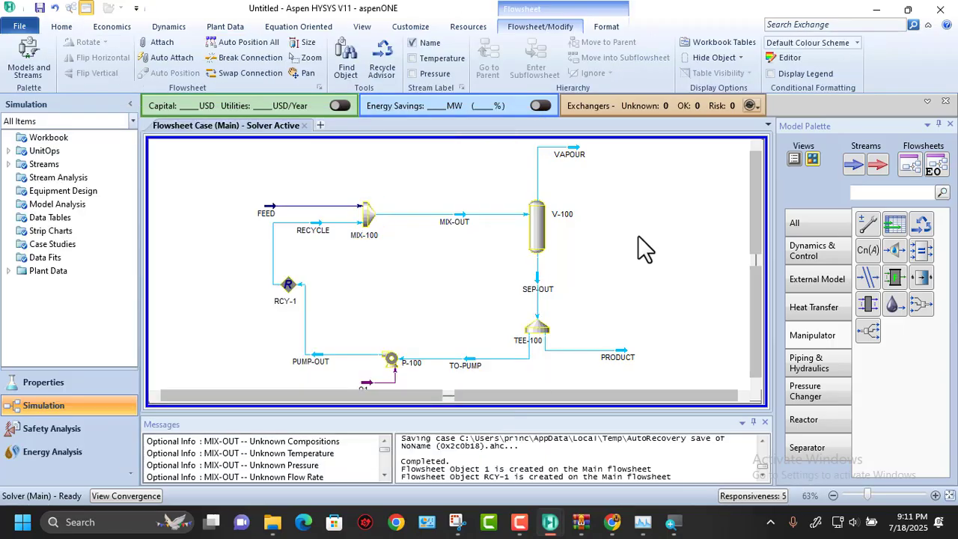
# Bring up separator V-100's stream conditions and check the separator's specified temperature and pressure in COURSE CONTENT A5.pdf
pyautogui.doubleClick(543, 219)
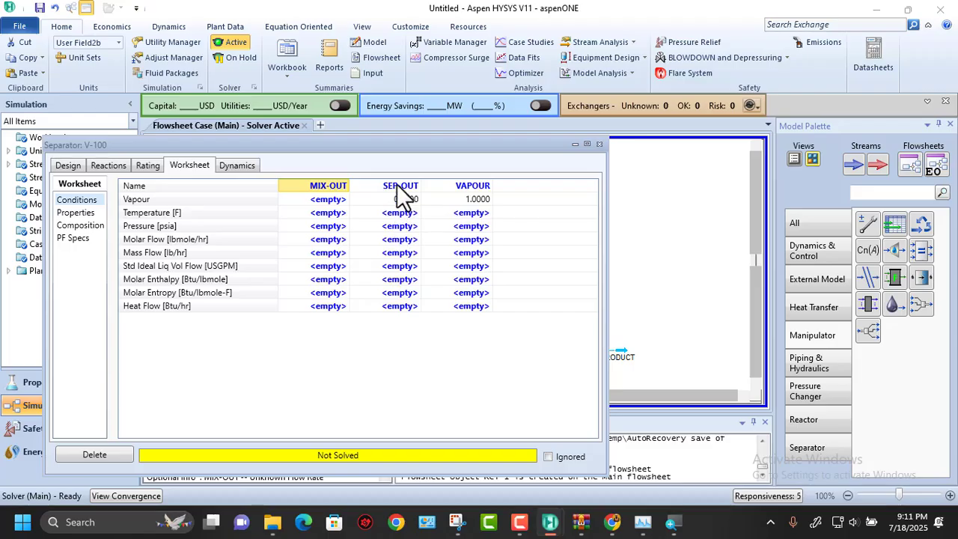
pyautogui.moveTo(399, 140); pyautogui.dragTo(491, 75)
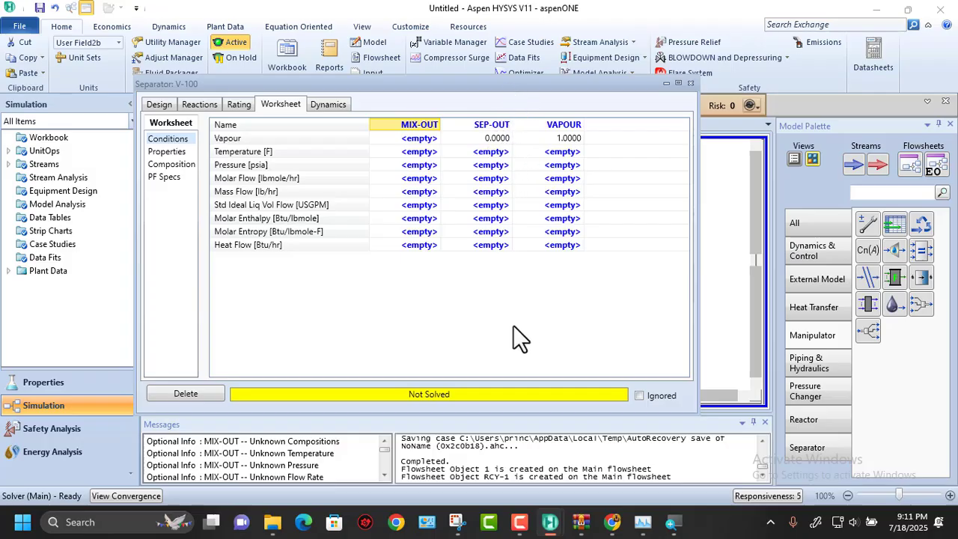
pyautogui.moveTo(612, 526)
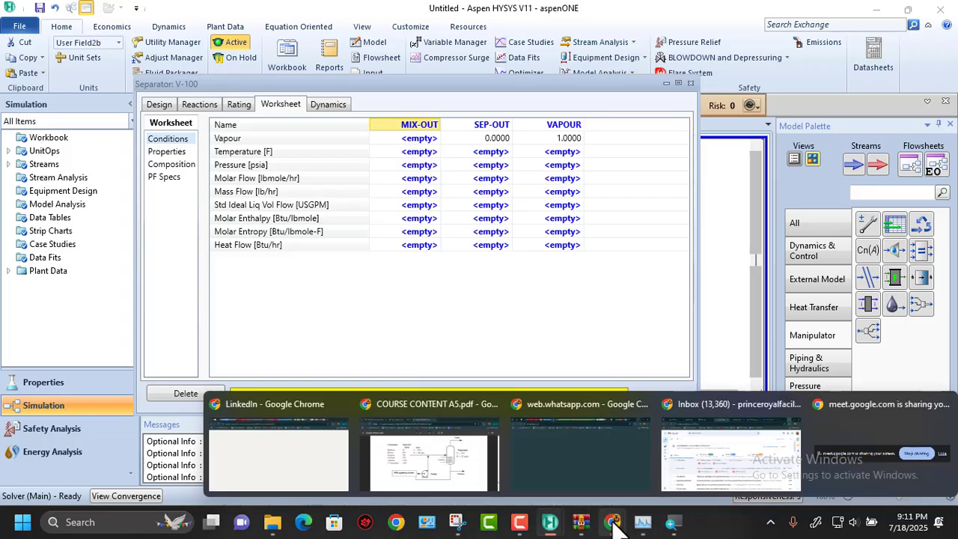
pyautogui.click(436, 473)
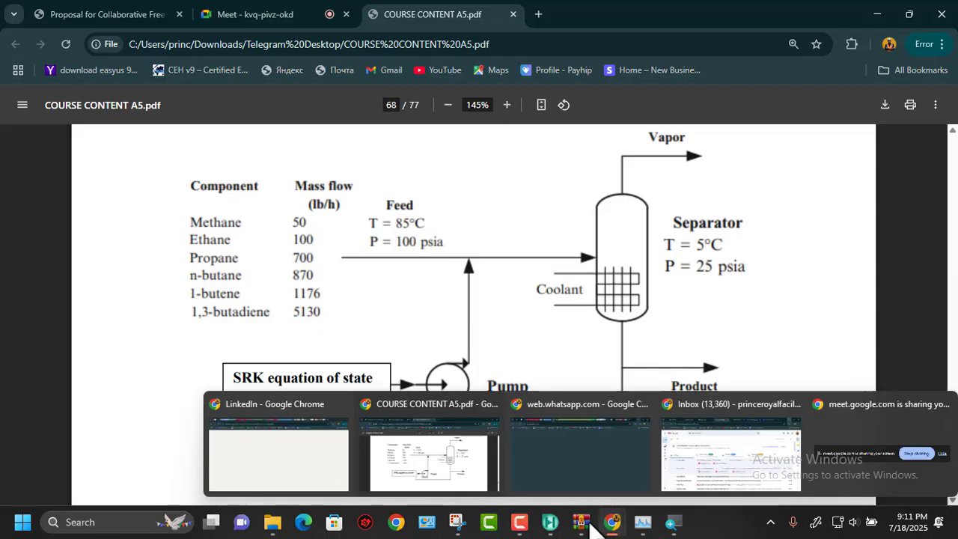
pyautogui.moveTo(552, 521)
pyautogui.click(596, 476)
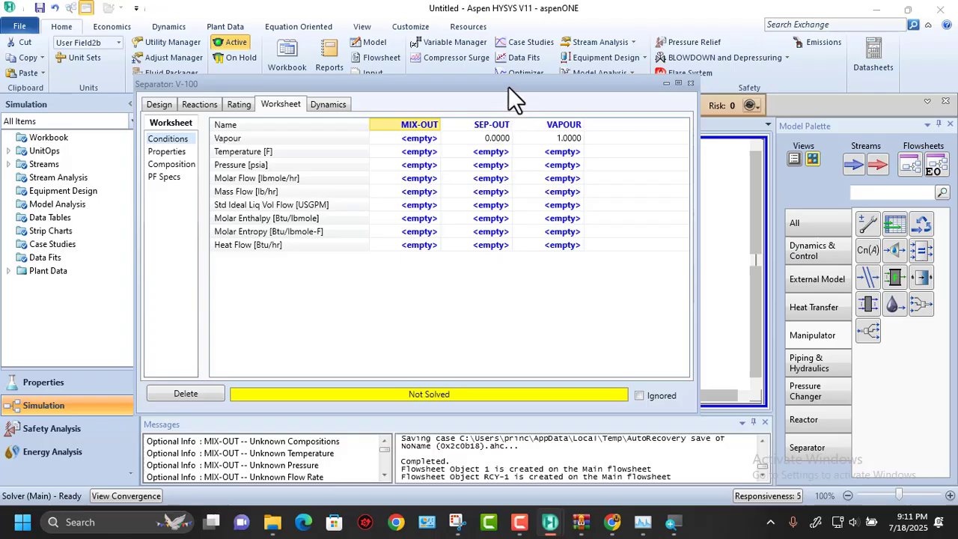
# Set SEP-OUT's temperature to 25 °C in separator V-100's stream conditions
pyautogui.moveTo(508, 86); pyautogui.dragTo(546, 100)
pyautogui.click(534, 166)
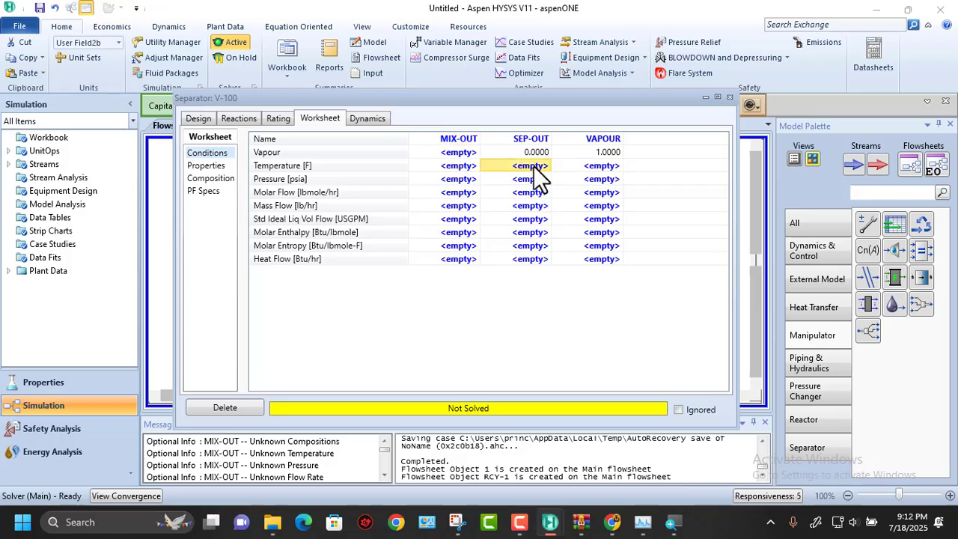
pyautogui.write('25')
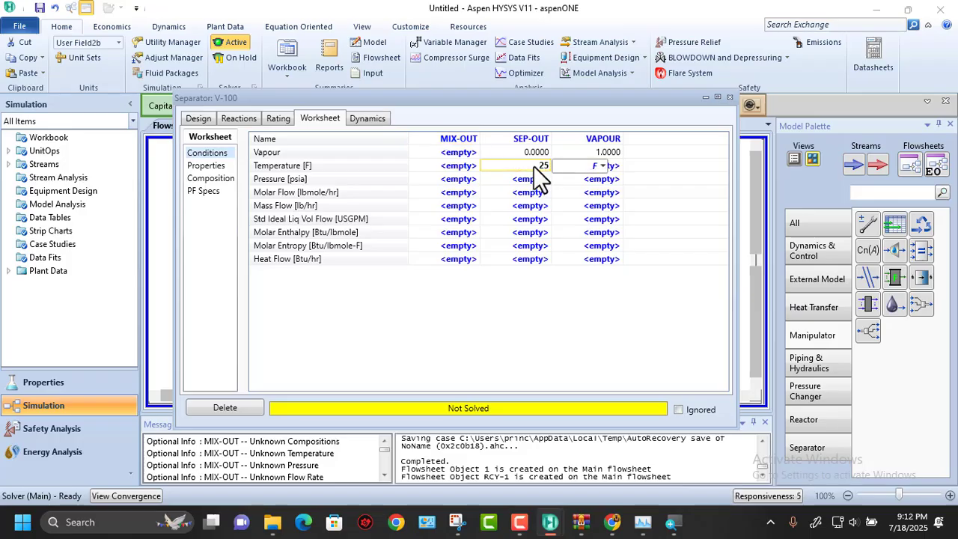
pyautogui.click(602, 167)
pyautogui.click(594, 185)
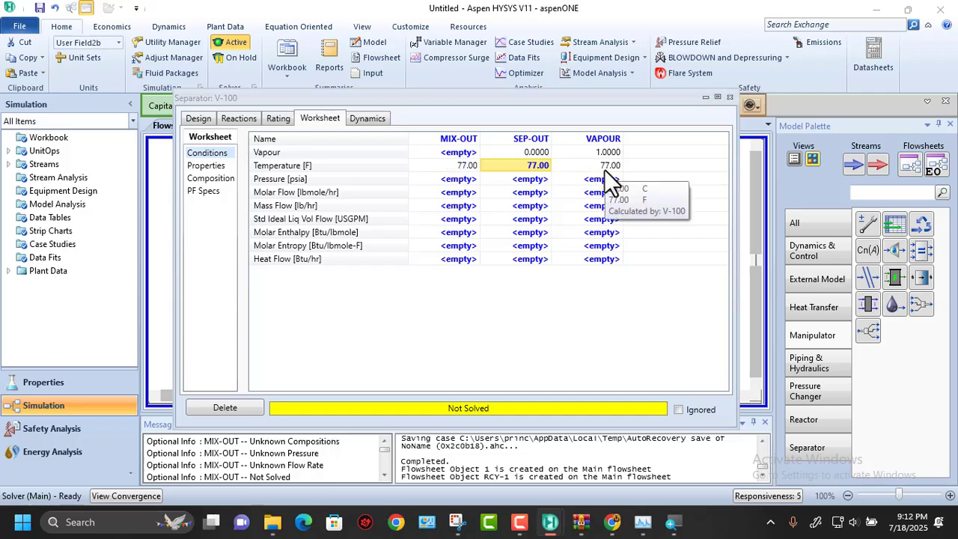
# Set SEP-OUT's pressure to 25 psia and its temperature to 5 °F in separator V-100's stream conditions
pyautogui.click(544, 178)
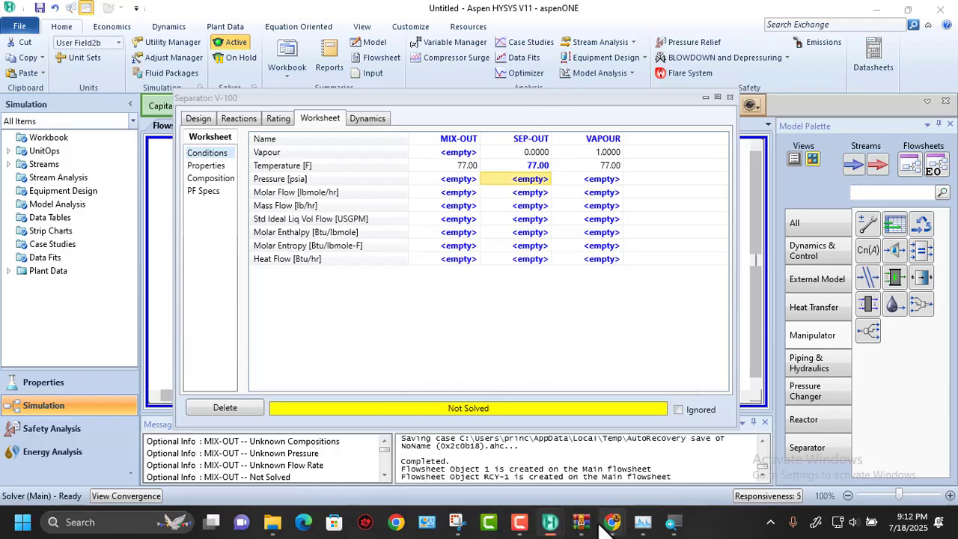
pyautogui.moveTo(612, 522)
pyautogui.moveTo(438, 481)
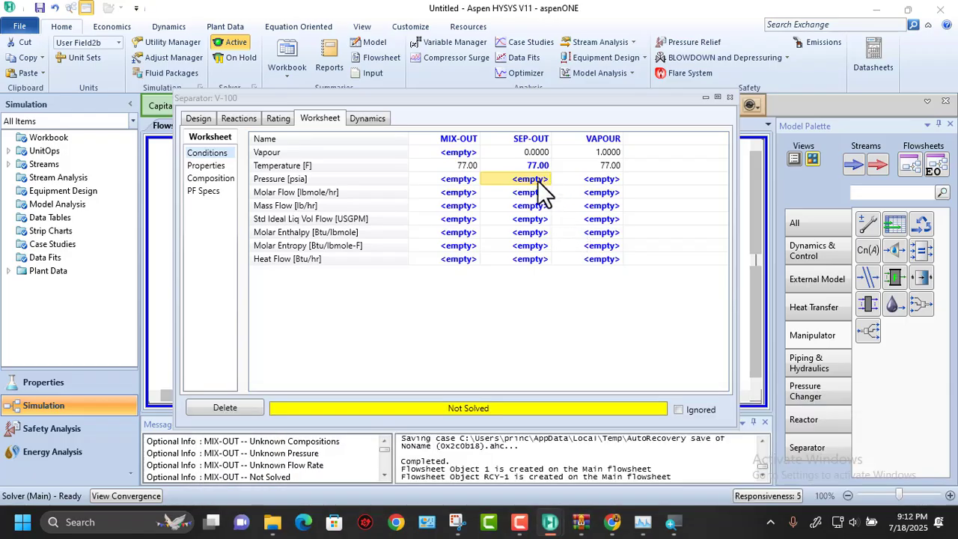
pyautogui.write('25')
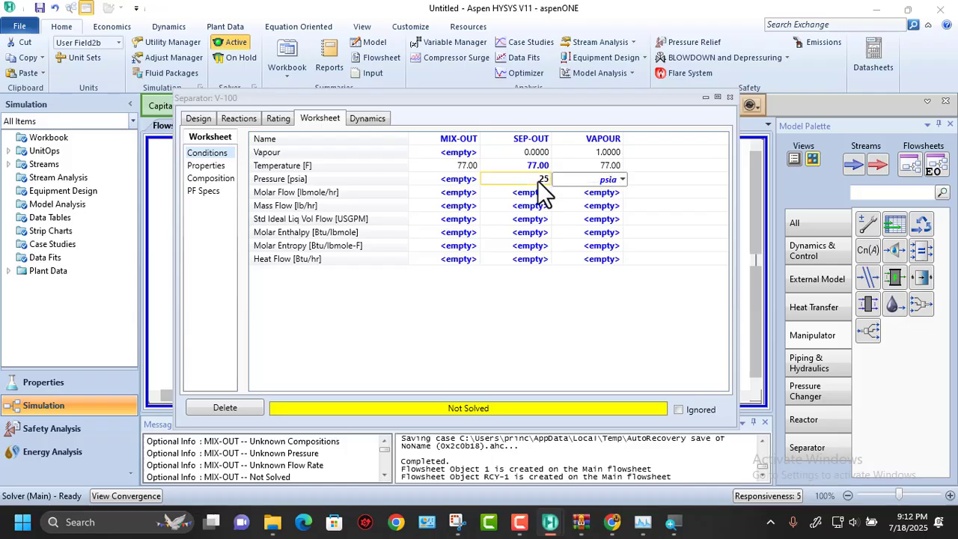
pyautogui.press('Return')
pyautogui.click(542, 166)
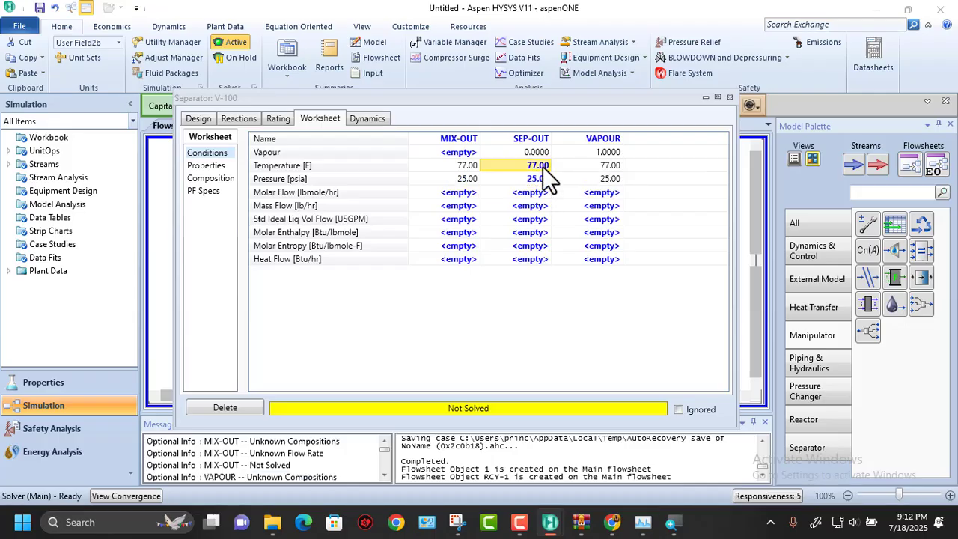
pyautogui.write('5')
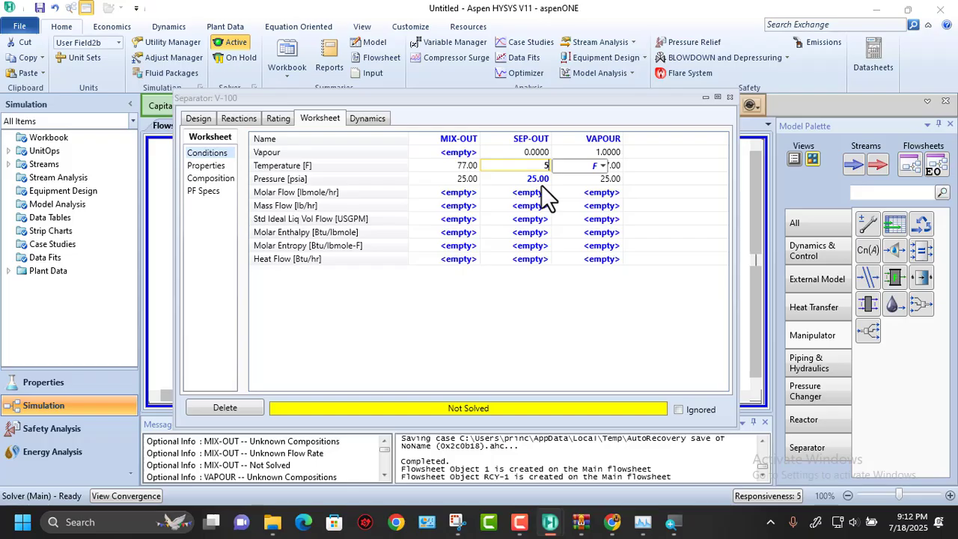
pyautogui.press('Return')
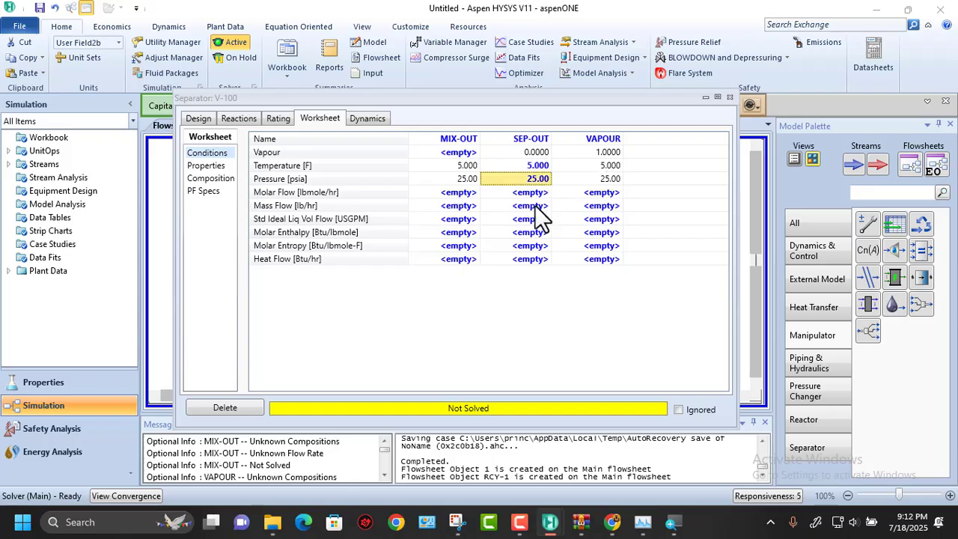
# Review the properties and composition of separator V-100's attached streams, and close the separator's window
pyautogui.click(535, 207)
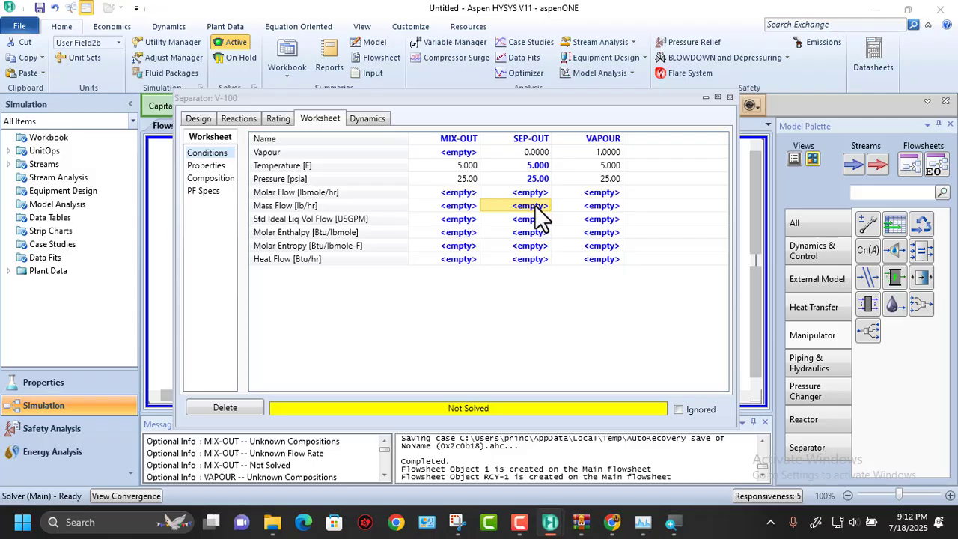
pyautogui.click(202, 165)
pyautogui.click(212, 180)
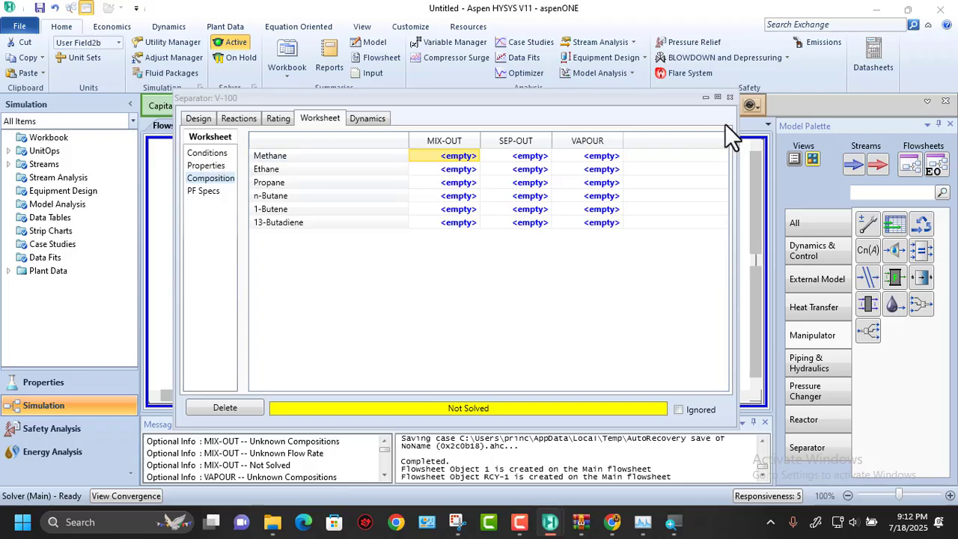
pyautogui.click(729, 98)
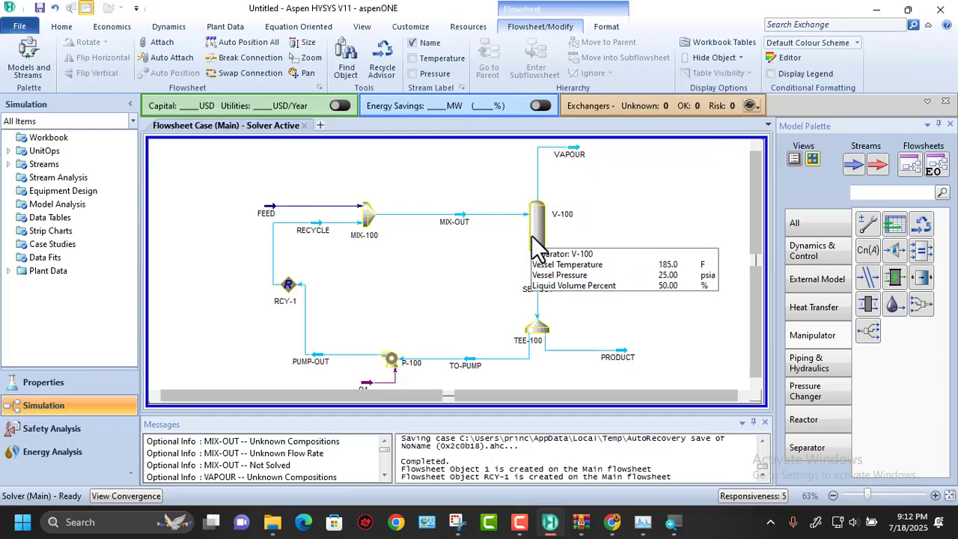
# Remove RECYCLE from mixer MIX-100's inlets and close the mixer's properties
pyautogui.moveTo(542, 221)
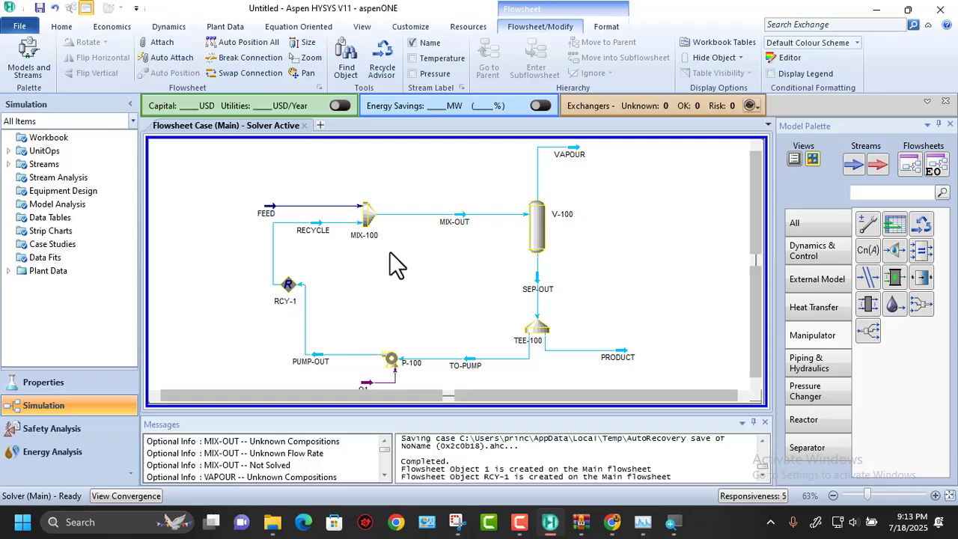
pyautogui.click(365, 218)
pyautogui.doubleClick(364, 218)
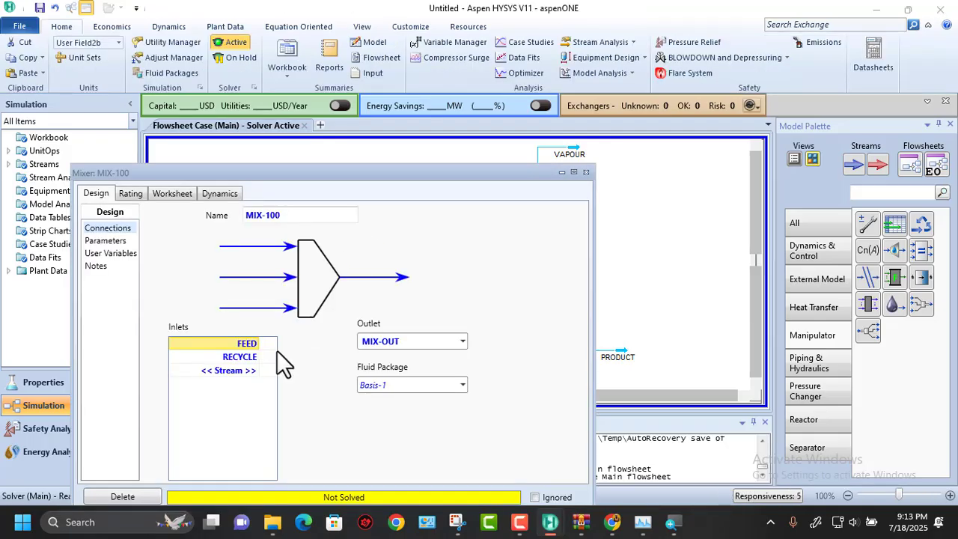
pyautogui.click(237, 358)
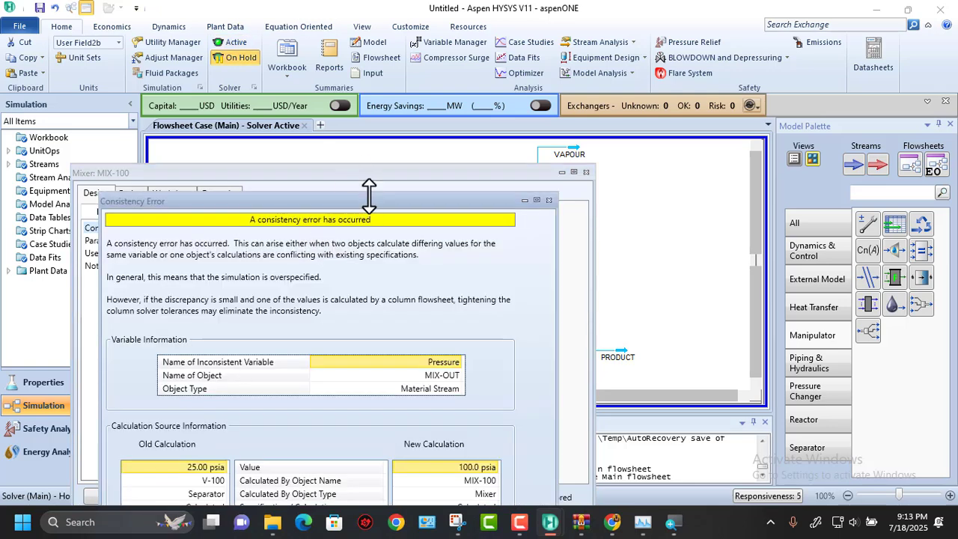
pyautogui.moveTo(370, 198); pyautogui.dragTo(386, 102)
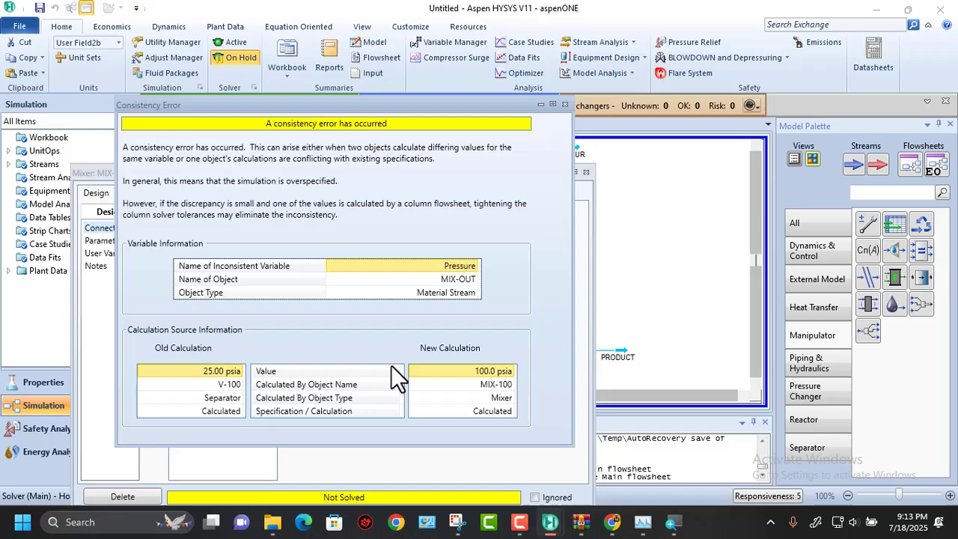
pyautogui.click(565, 104)
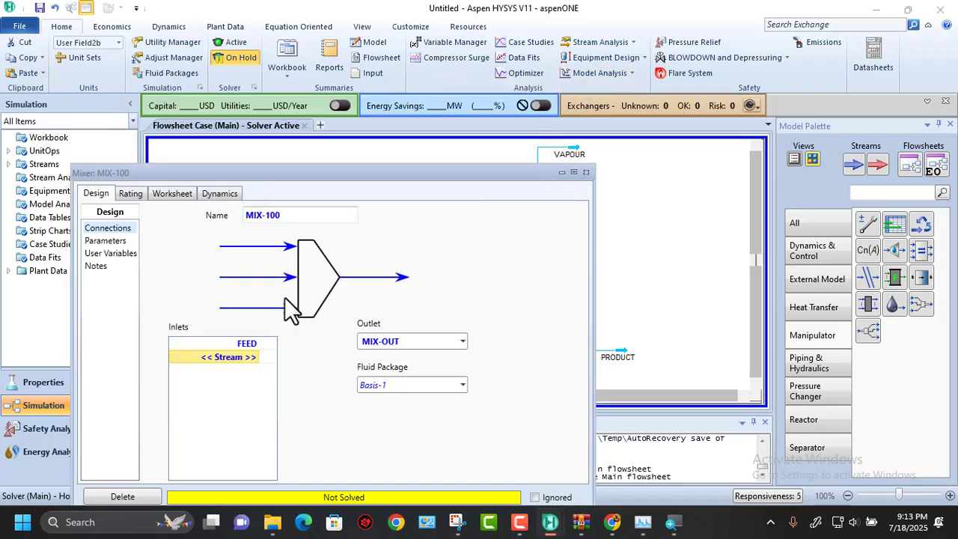
pyautogui.moveTo(424, 172); pyautogui.dragTo(459, 122)
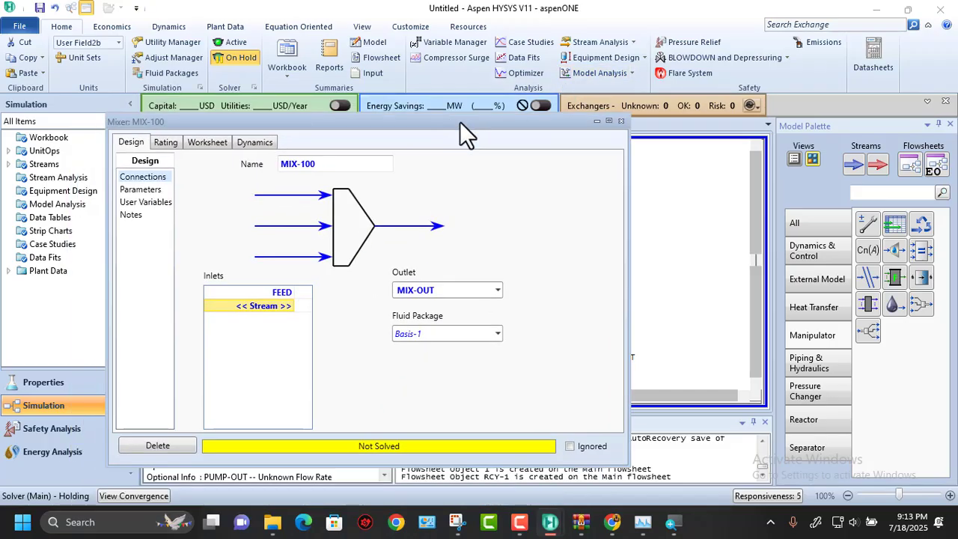
pyautogui.click(619, 121)
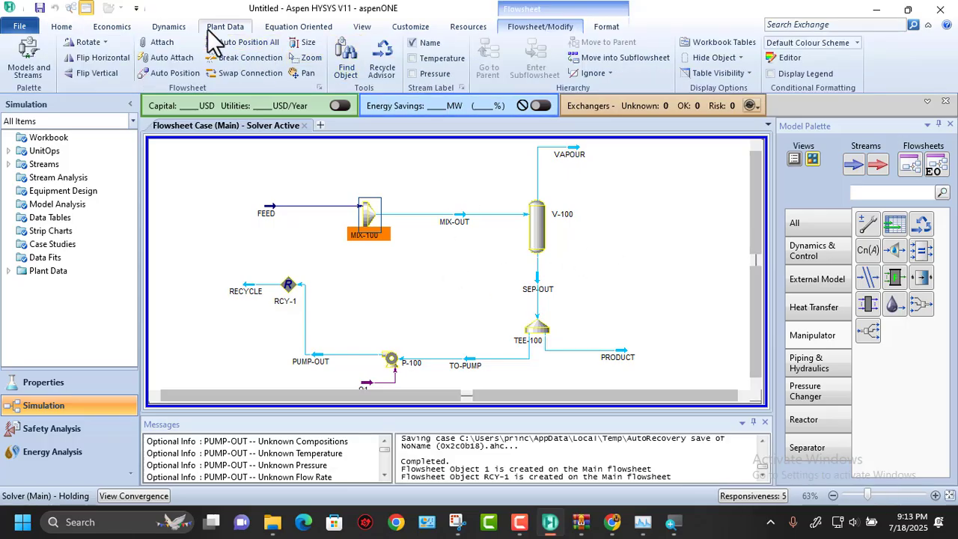
# Try to switch the solver from On Hold back to Active
pyautogui.click(61, 26)
pyautogui.click(237, 46)
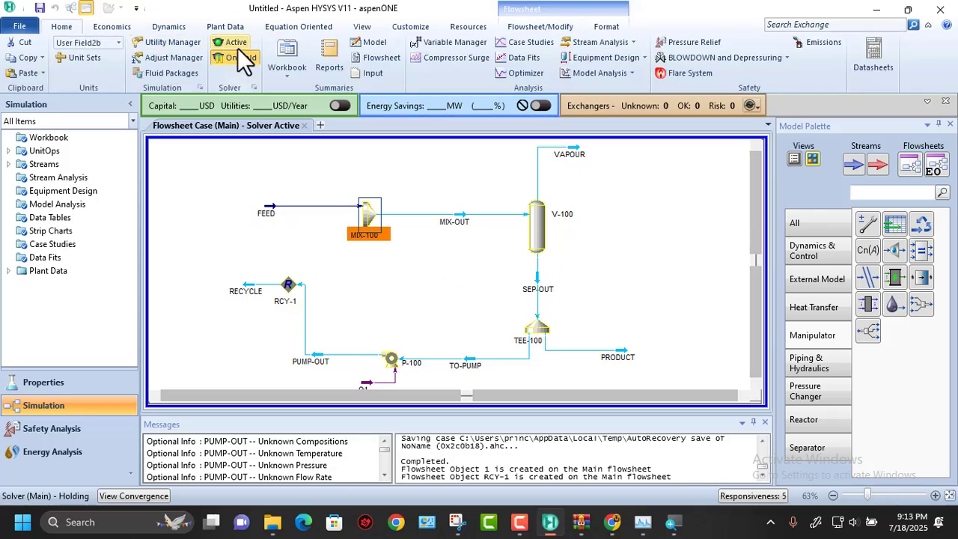
pyautogui.click(237, 50)
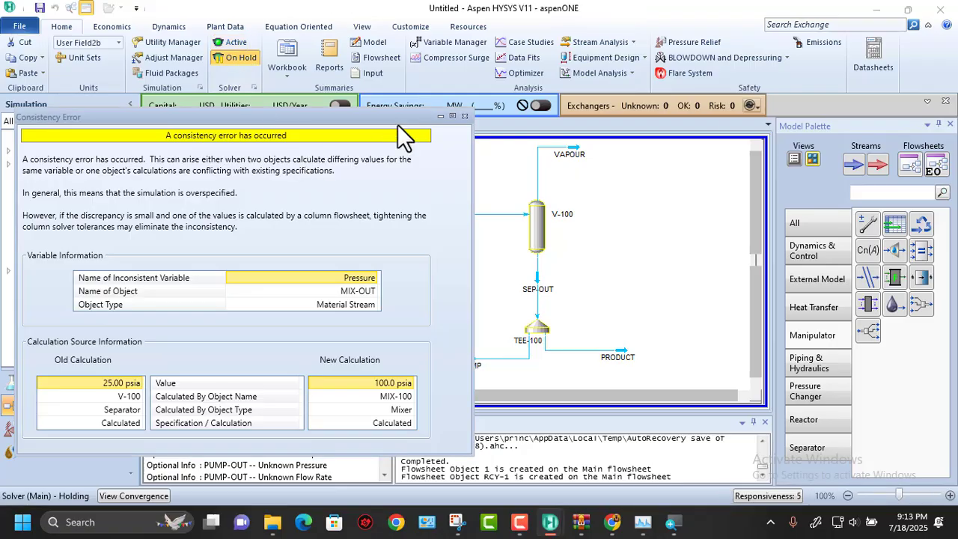
pyautogui.click(464, 116)
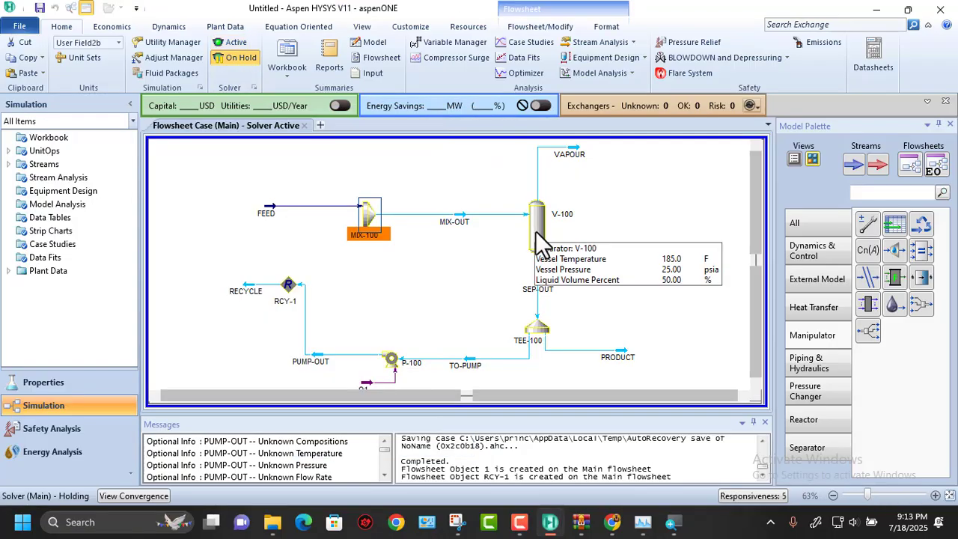
# Clear SEP-OUT's temperature and pressure in separator V-100's stream conditions, and switch the solver to Active
pyautogui.doubleClick(536, 232)
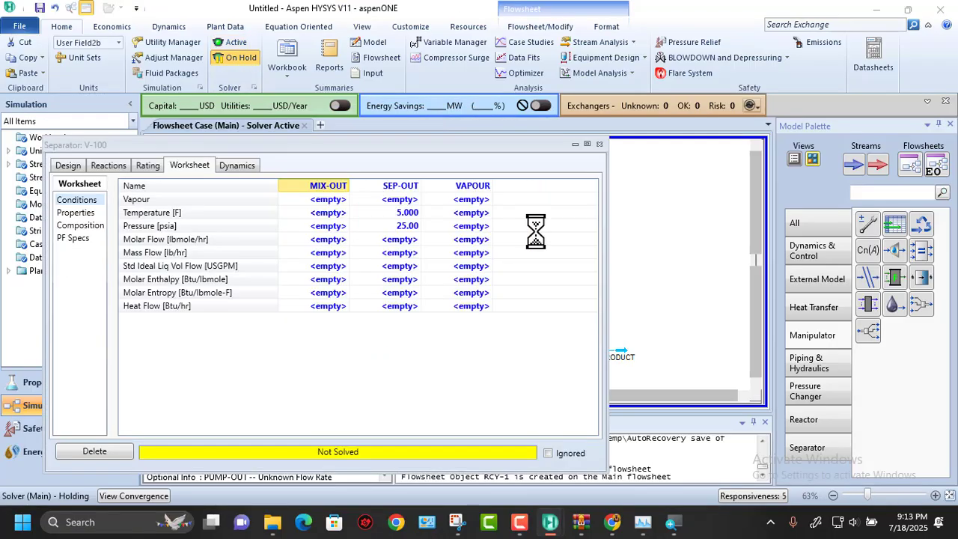
pyautogui.click(414, 212)
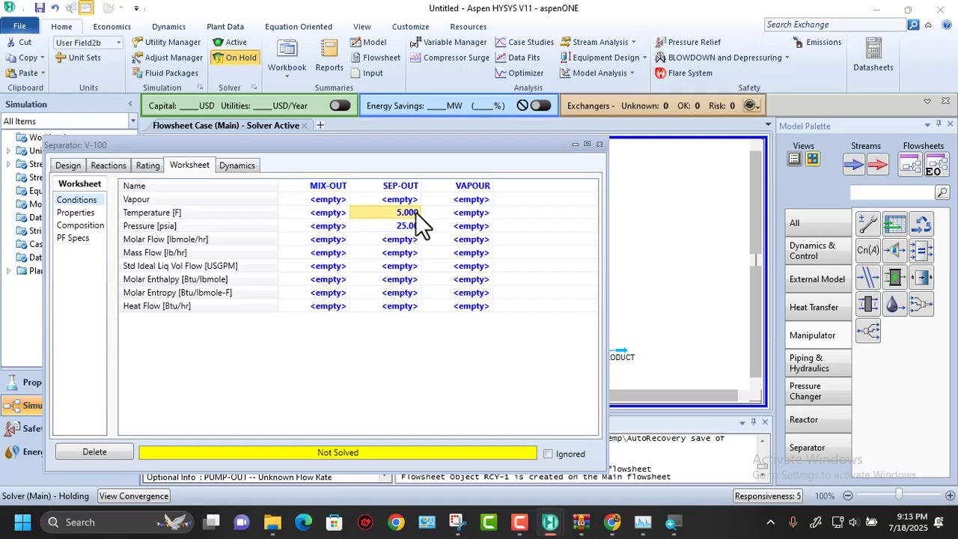
pyautogui.click(409, 225)
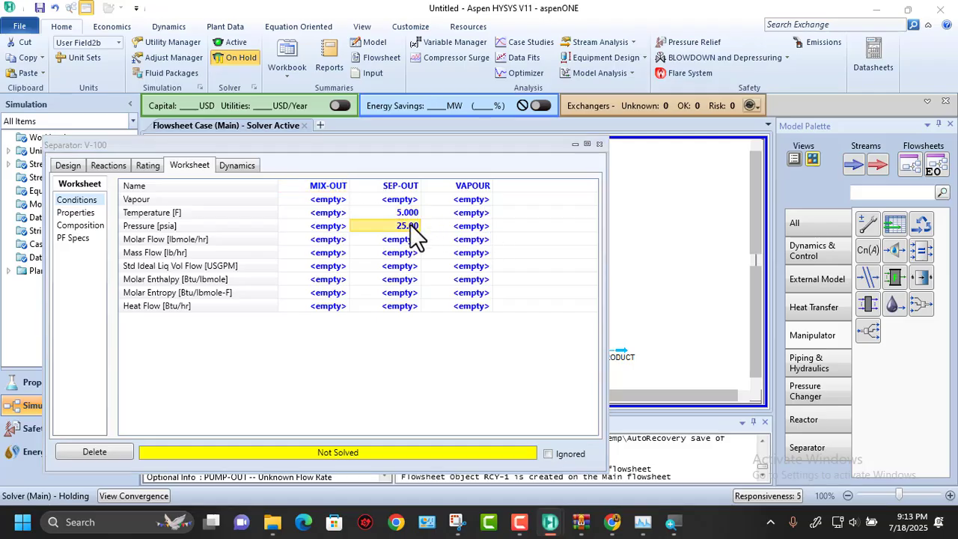
pyautogui.press('BackSpace')
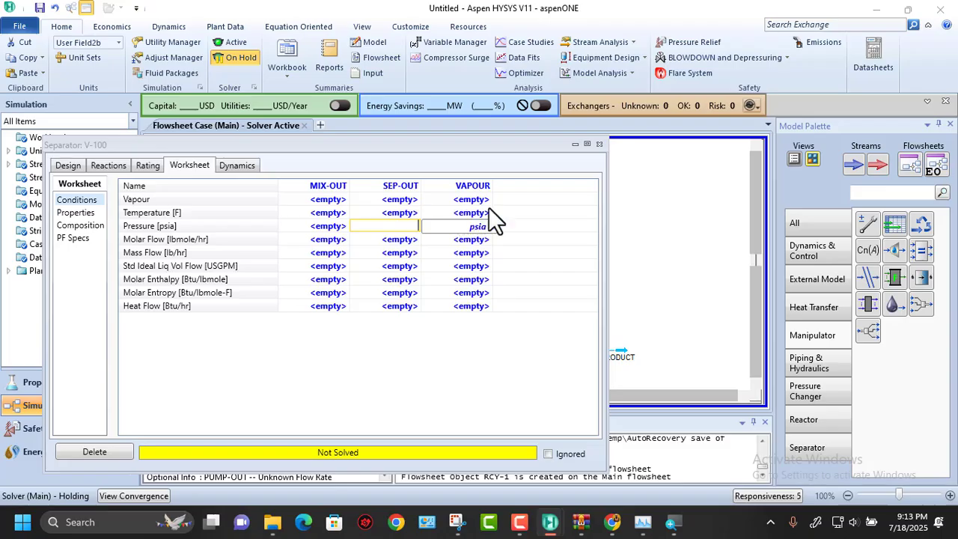
pyautogui.press('Return')
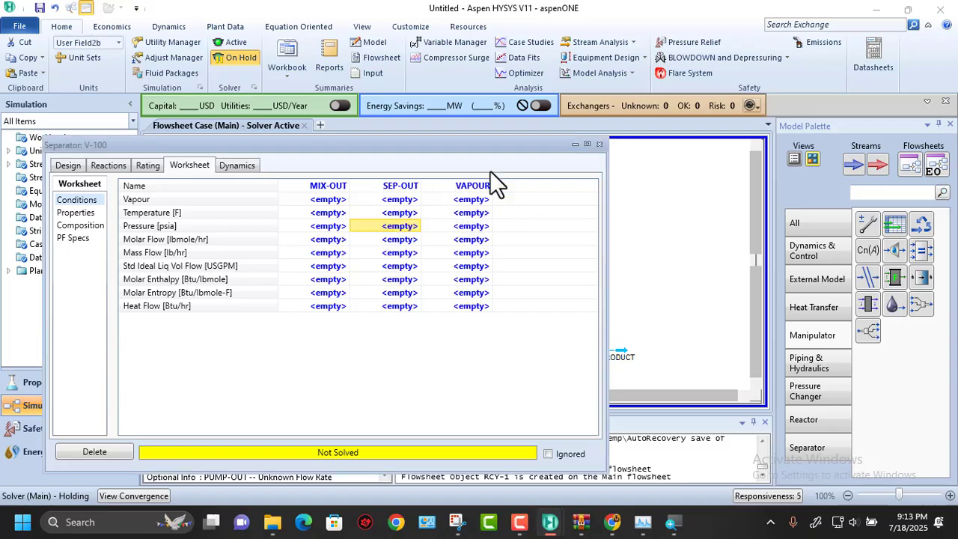
pyautogui.click(599, 145)
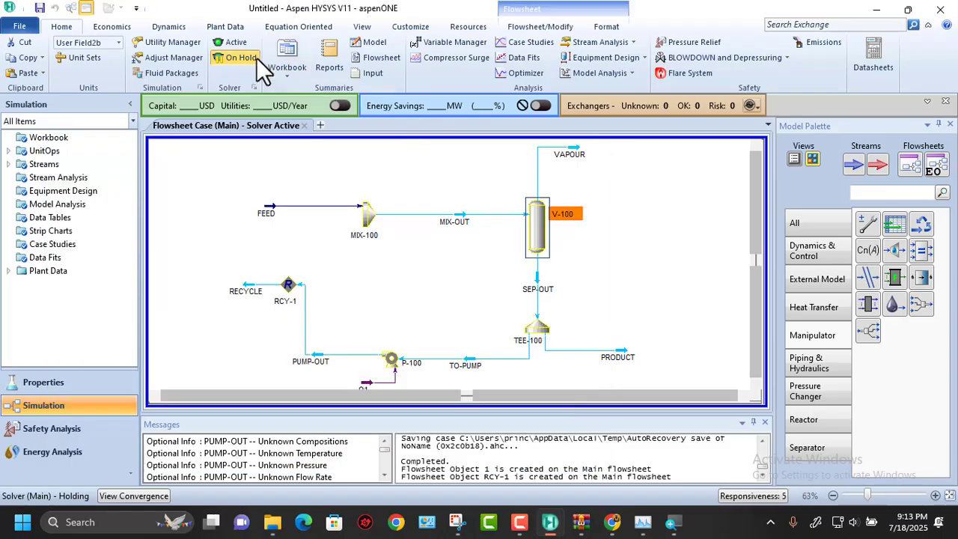
pyautogui.click(238, 45)
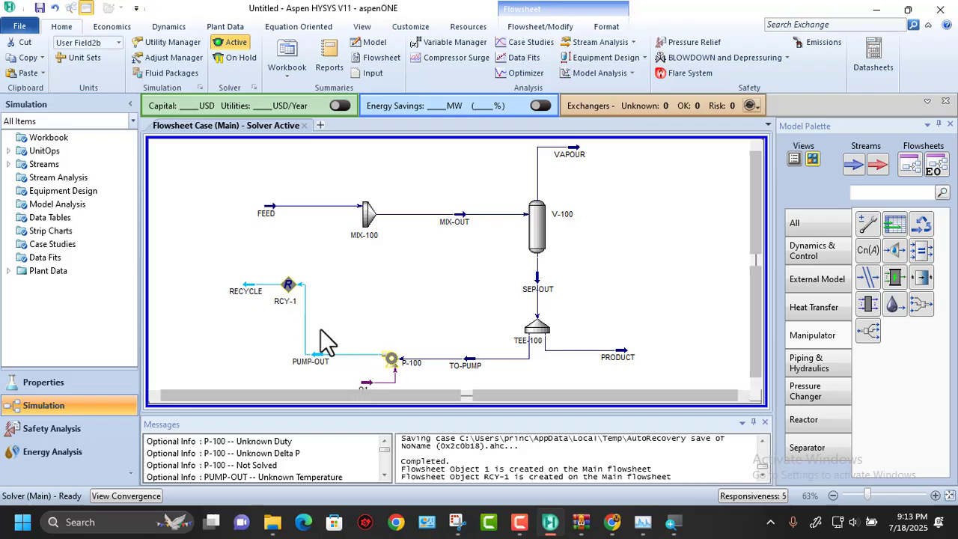
# Set pump P-100's pressure ratio to 2 in its design parameters and close the pump's window
pyautogui.moveTo(393, 367)
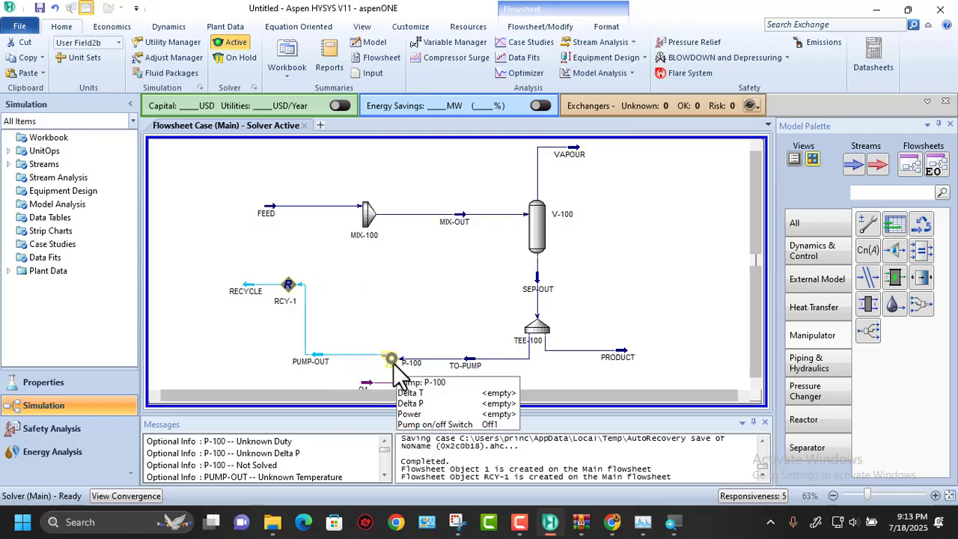
pyautogui.doubleClick(392, 362)
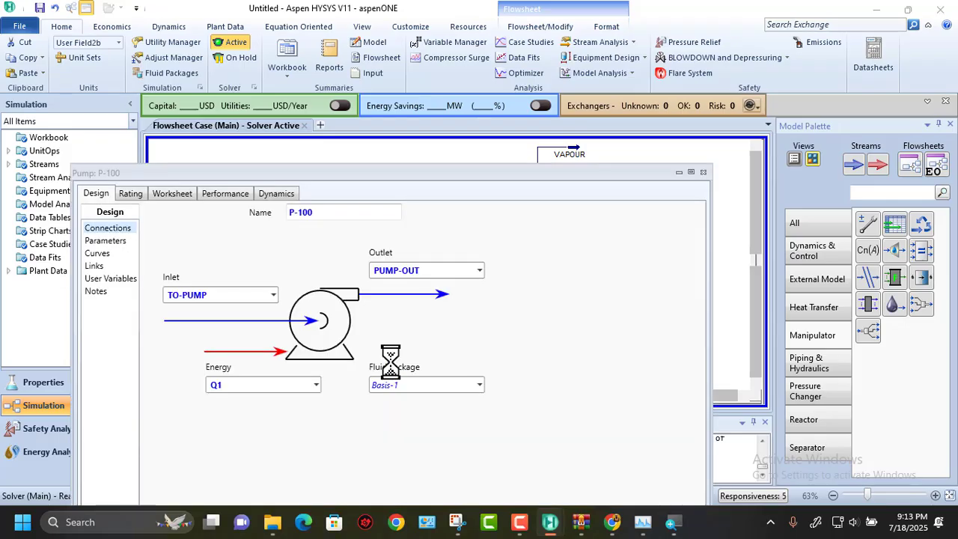
pyautogui.moveTo(385, 175); pyautogui.dragTo(477, 102)
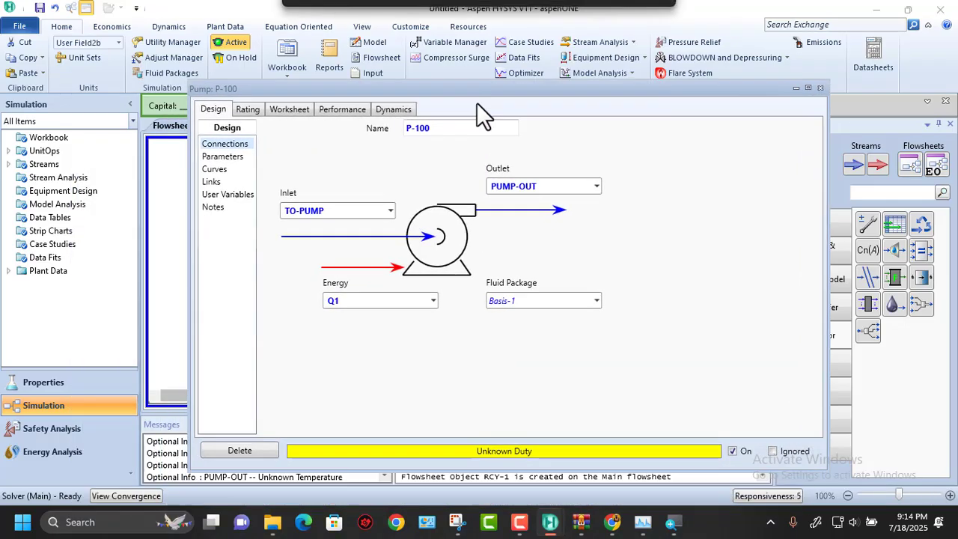
pyautogui.click(221, 161)
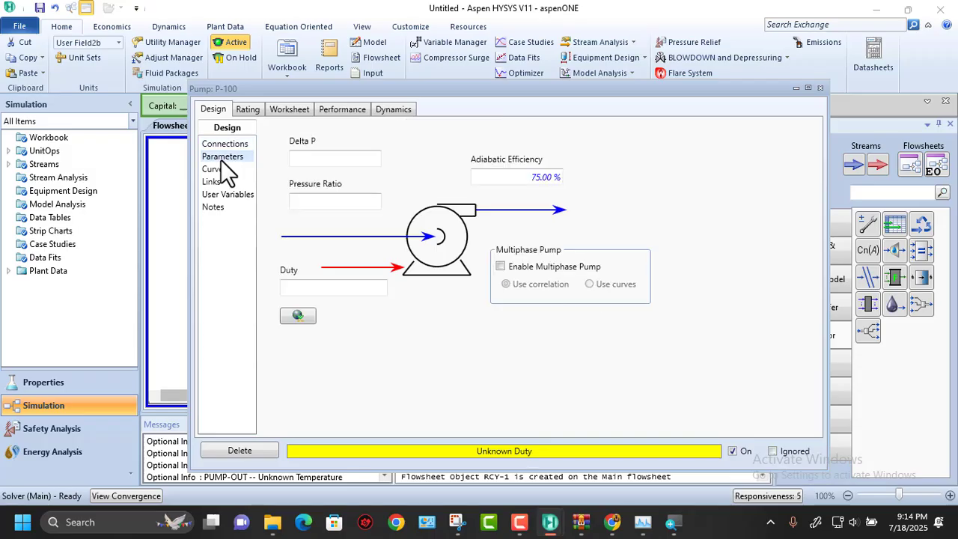
pyautogui.click(340, 207)
pyautogui.write('2')
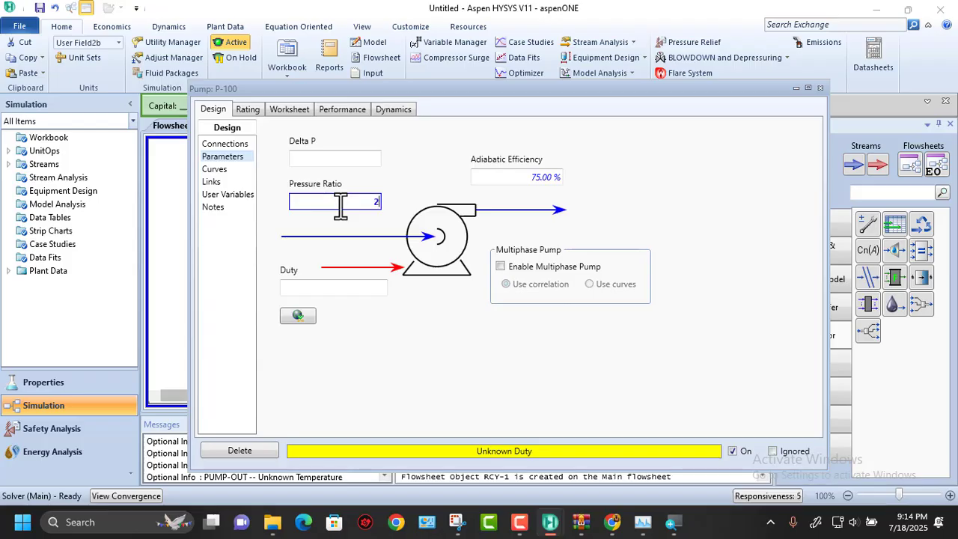
pyautogui.click(323, 158)
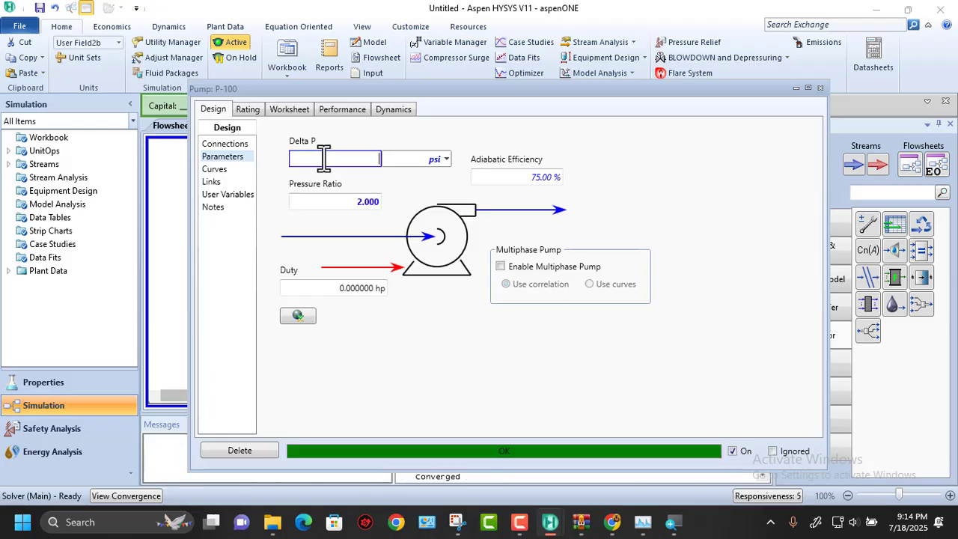
pyautogui.moveTo(447, 92); pyautogui.dragTo(404, 202)
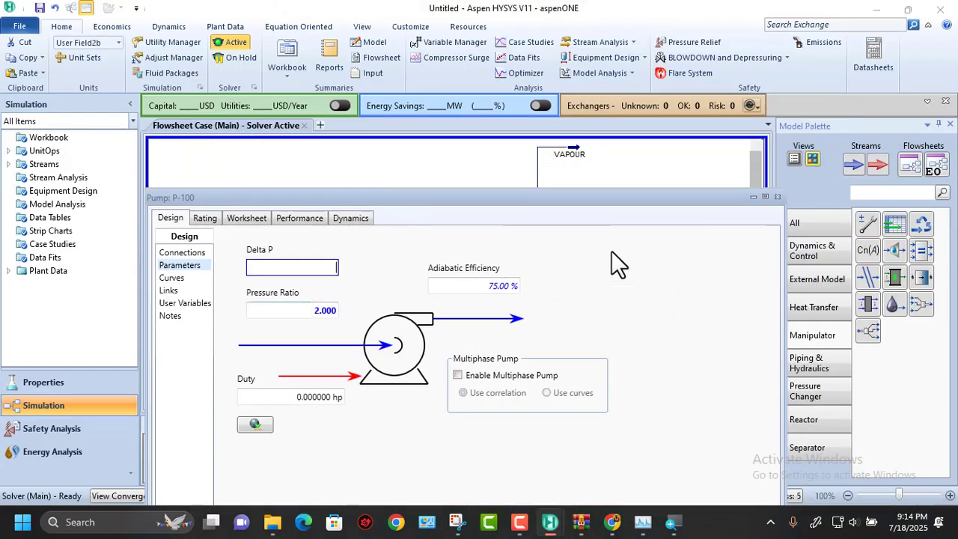
pyautogui.click(777, 196)
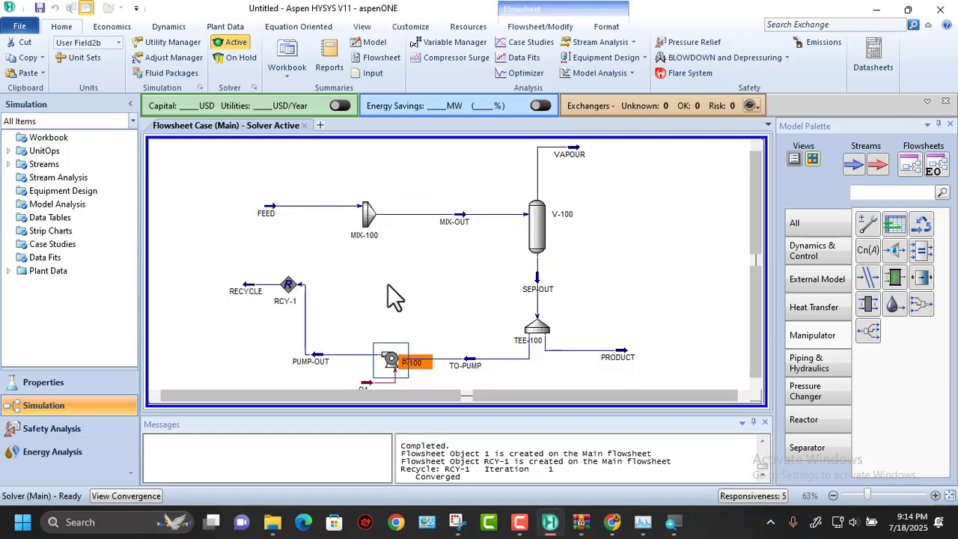
# Add RECYCLE as the second inlet of mixer MIX-100 and close the mixer's properties
pyautogui.doubleClick(366, 216)
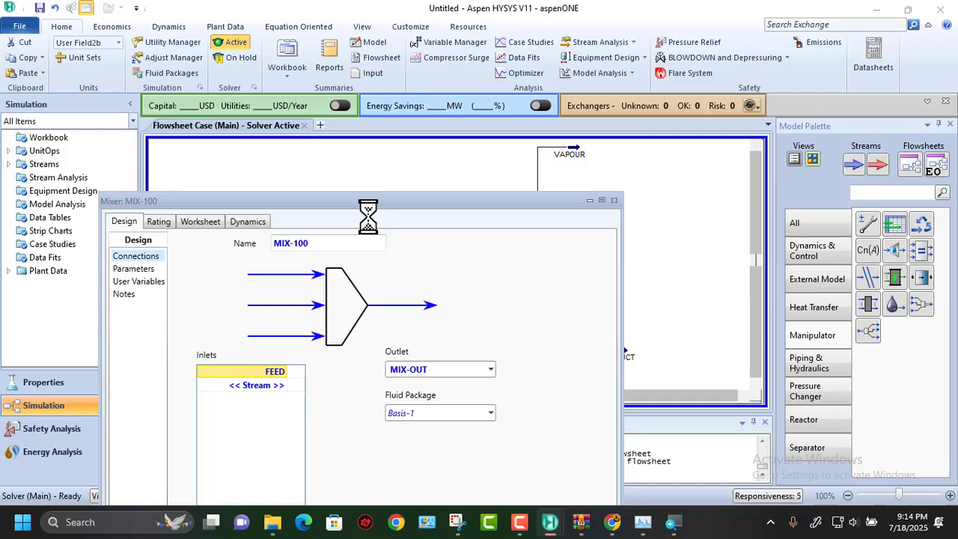
pyautogui.moveTo(421, 199); pyautogui.dragTo(532, 109)
pyautogui.click(398, 282)
pyautogui.click(400, 282)
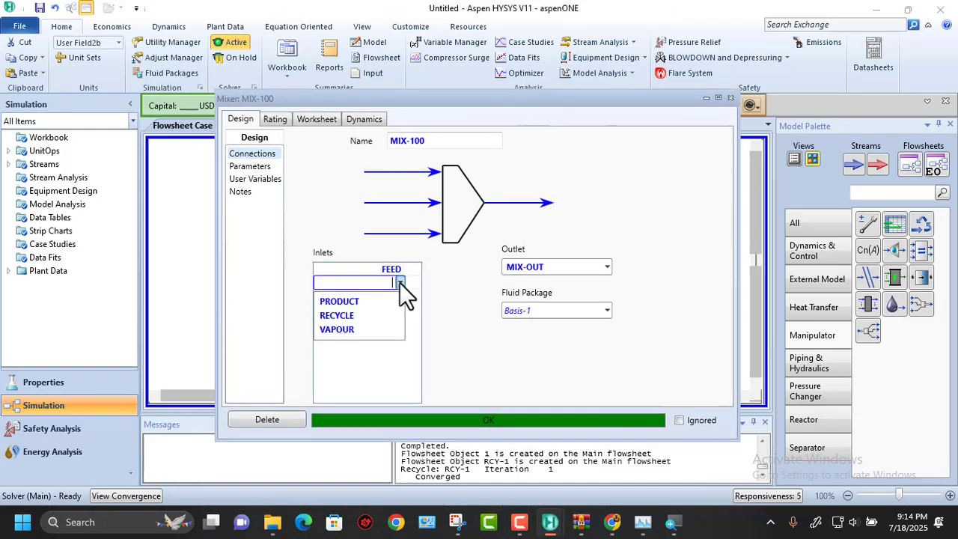
pyautogui.click(366, 311)
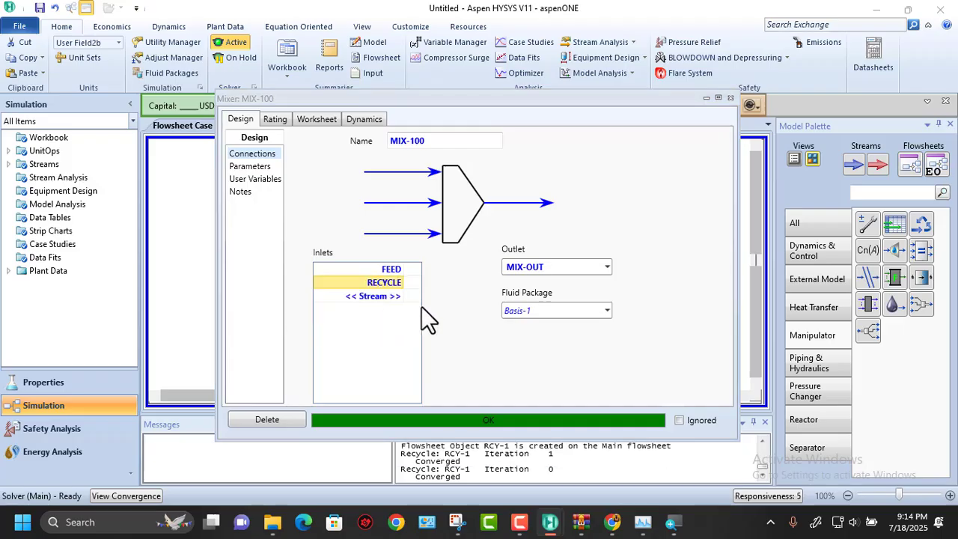
pyautogui.click(730, 98)
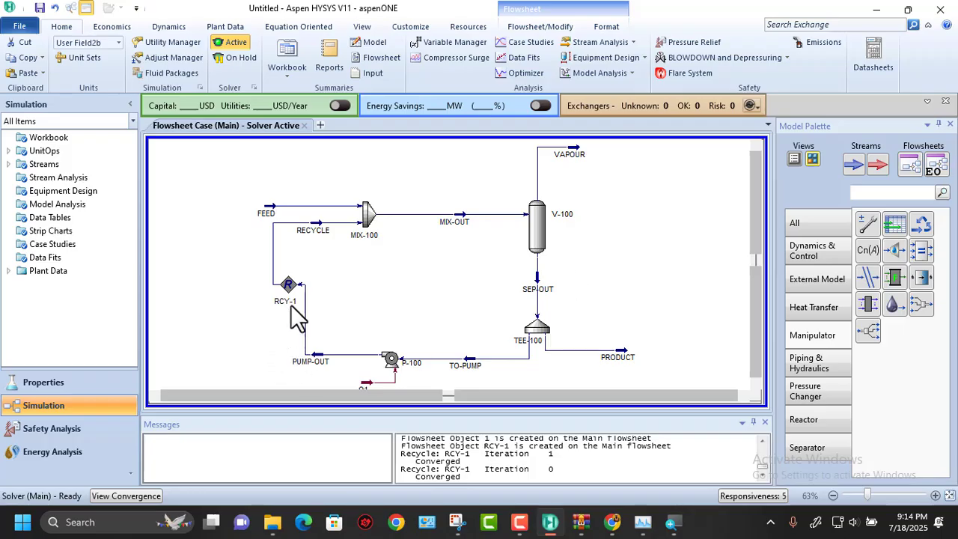
# Move the recycle block RCY-1 down on the flowsheet, closer to the PUMP-OUT stream
pyautogui.moveTo(289, 284); pyautogui.dragTo(281, 314)
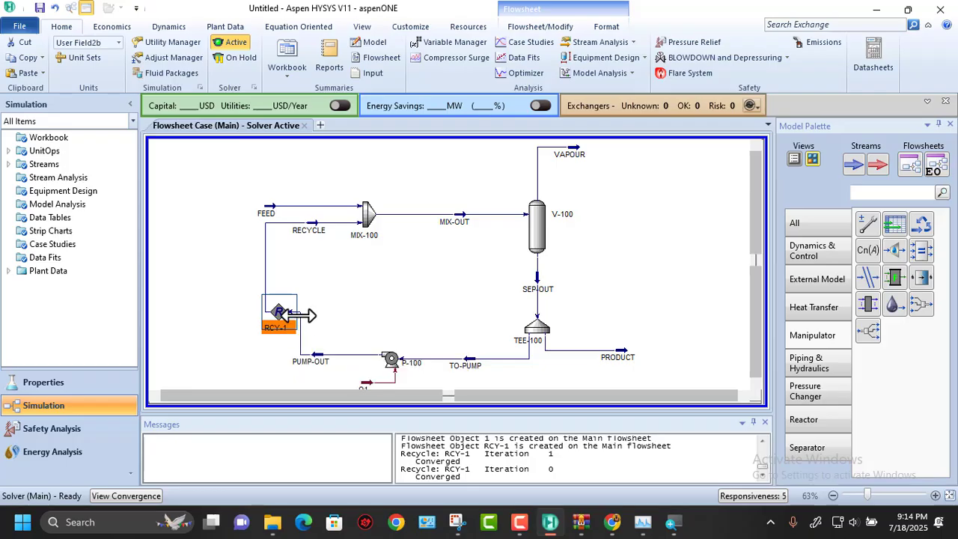
pyautogui.rightClick(298, 315)
pyautogui.click(304, 291)
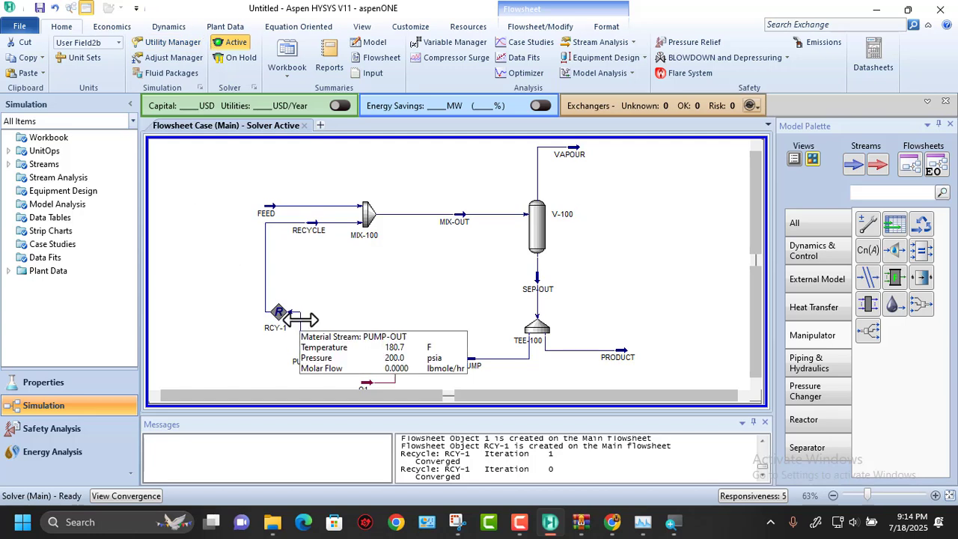
# Look at the Case Studies page, and check the process diagram in COURSE CONTENT A5.pdf in Chrome
pyautogui.click(554, 41)
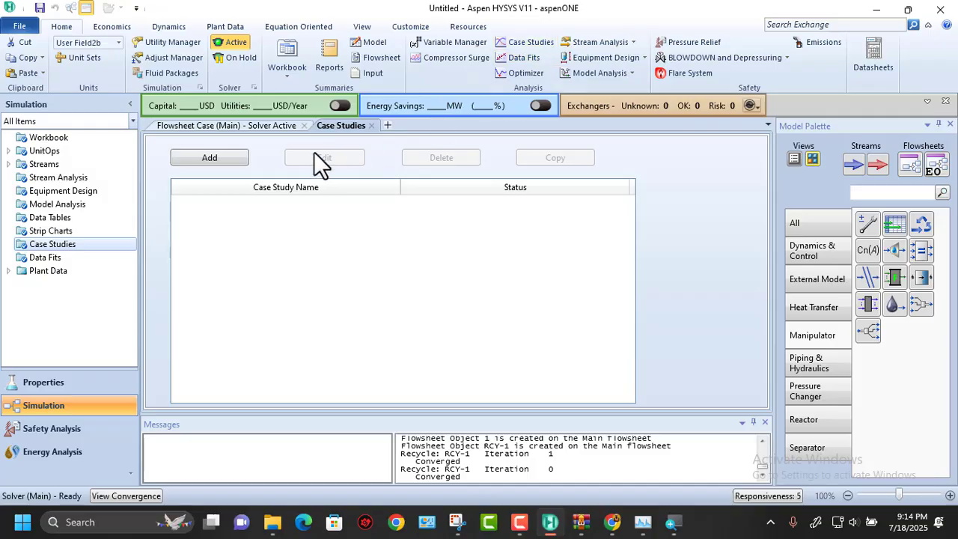
pyautogui.click(266, 127)
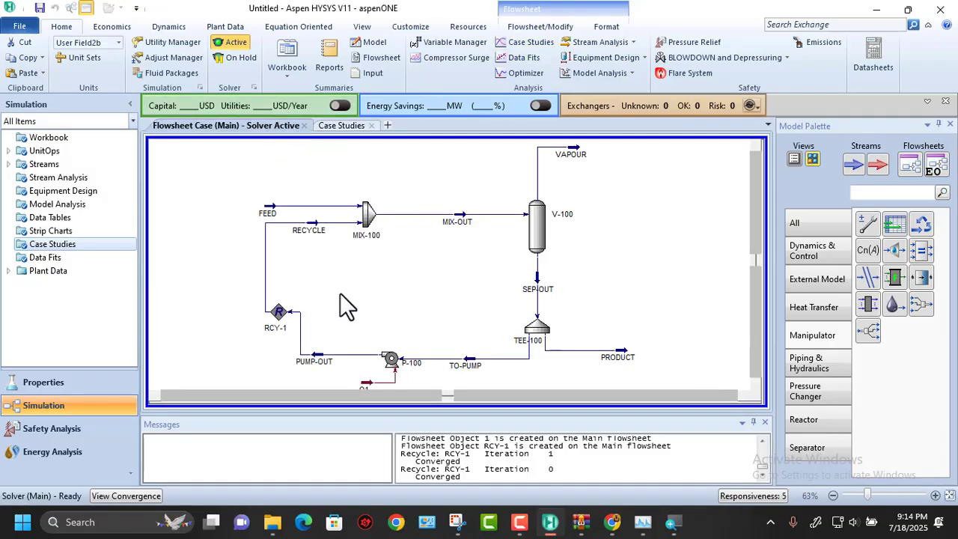
pyautogui.moveTo(614, 530)
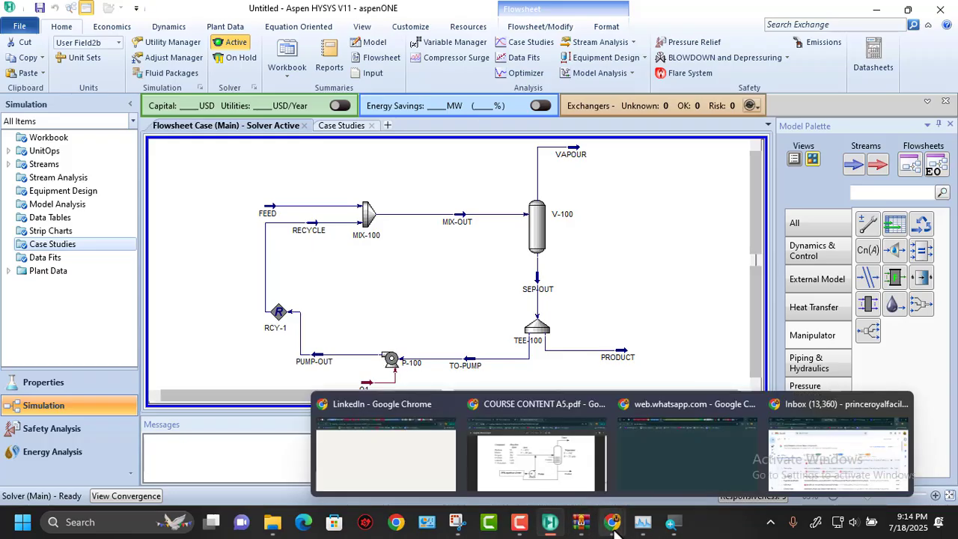
pyautogui.click(537, 476)
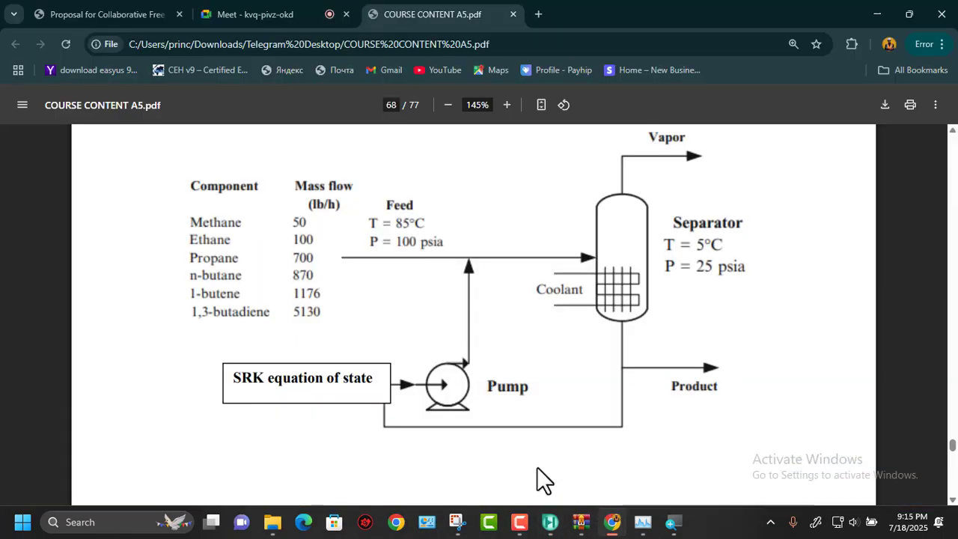
# Switch to the Google Meet call, unmute the microphone and share the entire screen
pyautogui.click(253, 16)
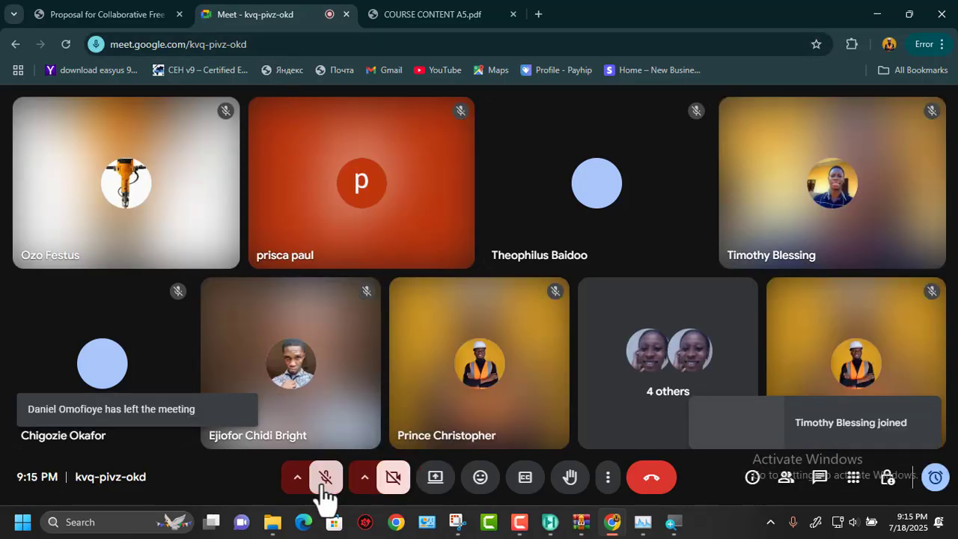
pyautogui.click(325, 482)
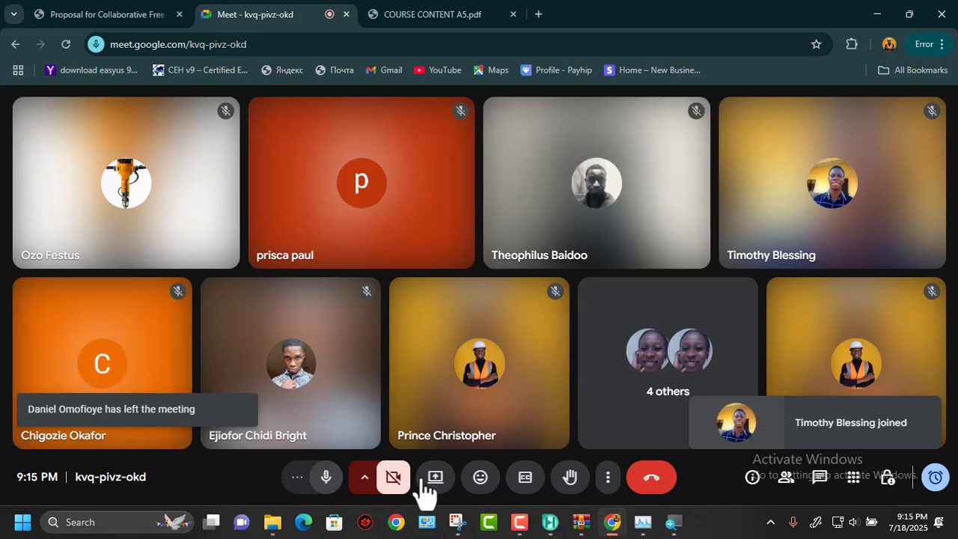
pyautogui.click(432, 480)
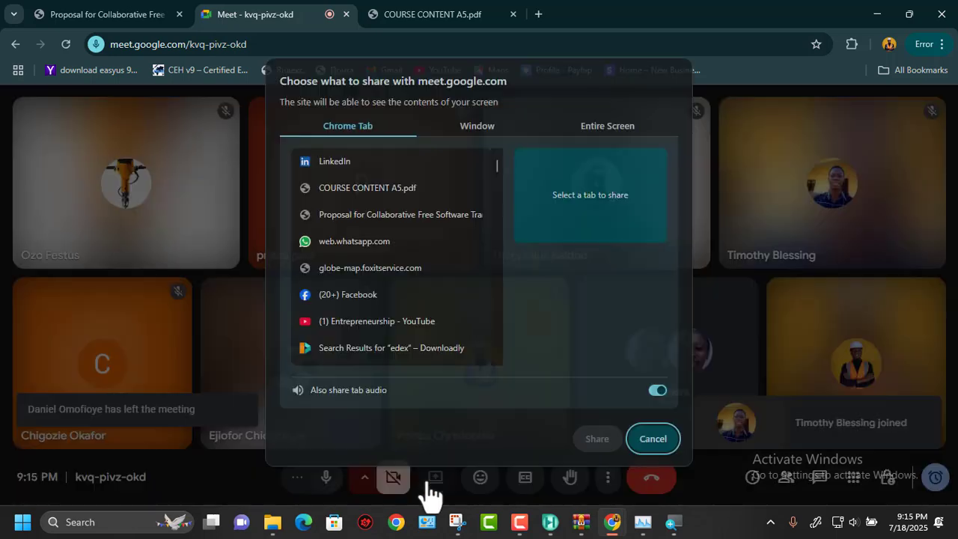
pyautogui.click(574, 128)
pyautogui.click(439, 207)
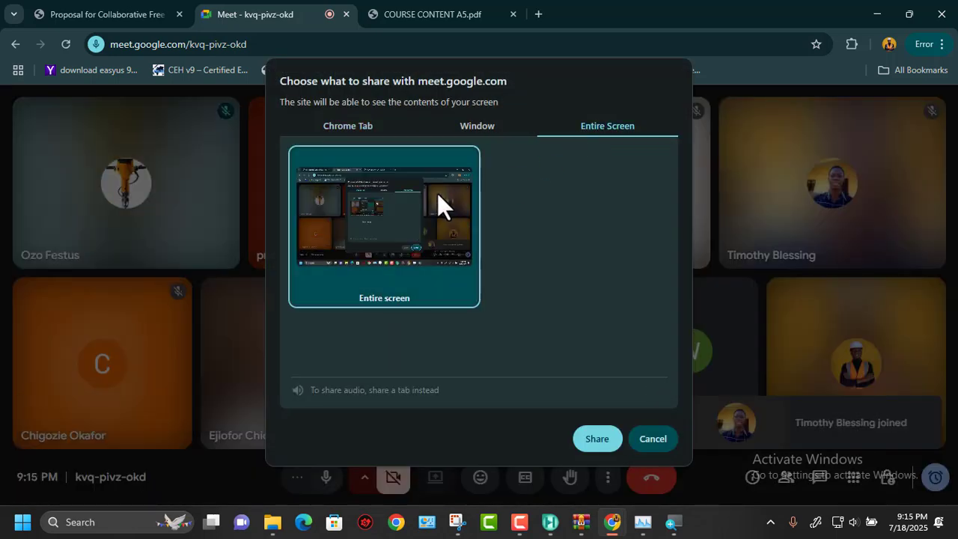
pyautogui.click(599, 448)
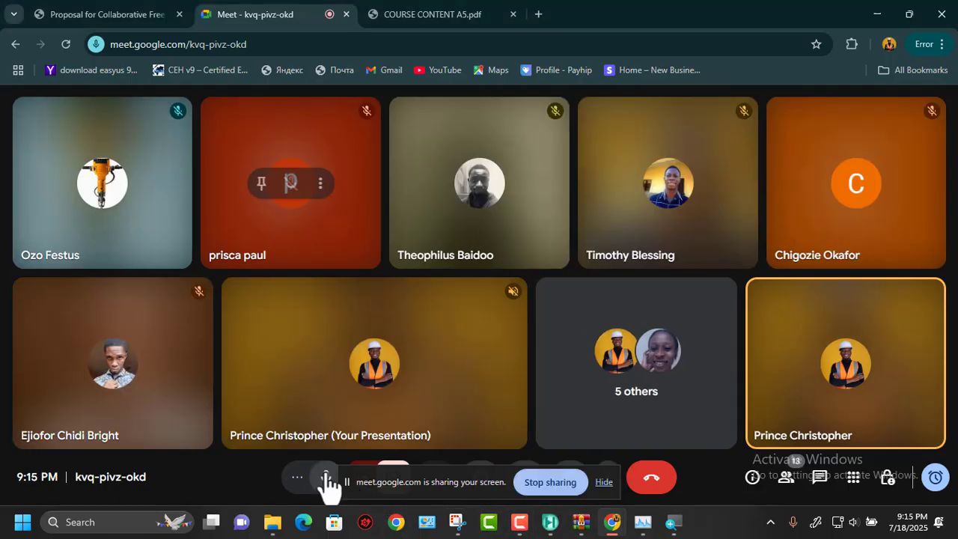
# Mute the microphone in the call and admit the participant waiting to join
pyautogui.click(325, 475)
pyautogui.click(326, 479)
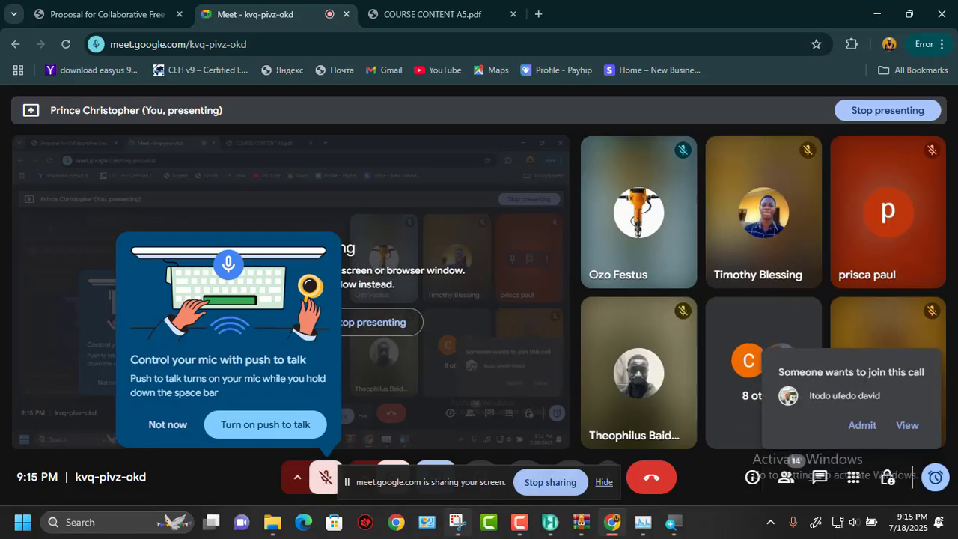
pyautogui.click(860, 424)
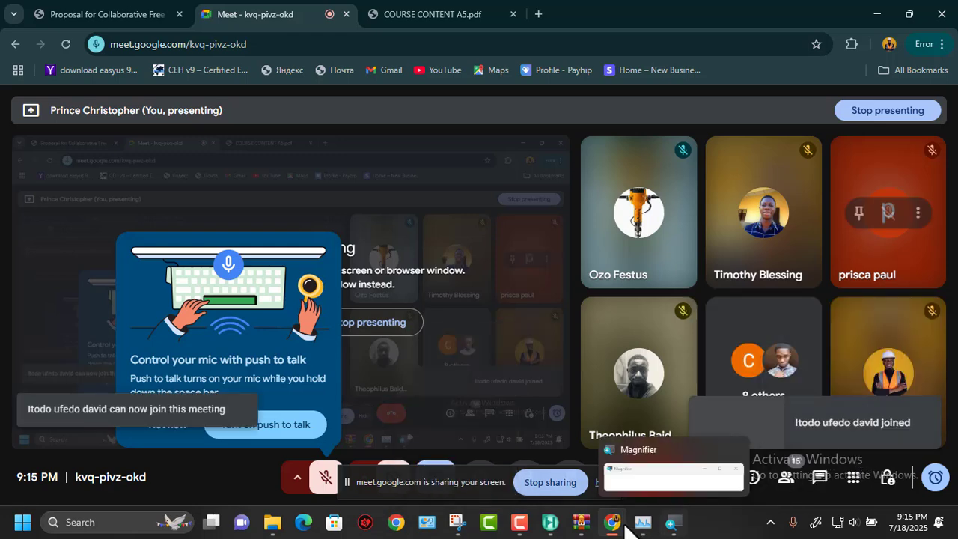
# Hide the screen-sharing notice and unmute the microphone in the call
pyautogui.moveTo(621, 527)
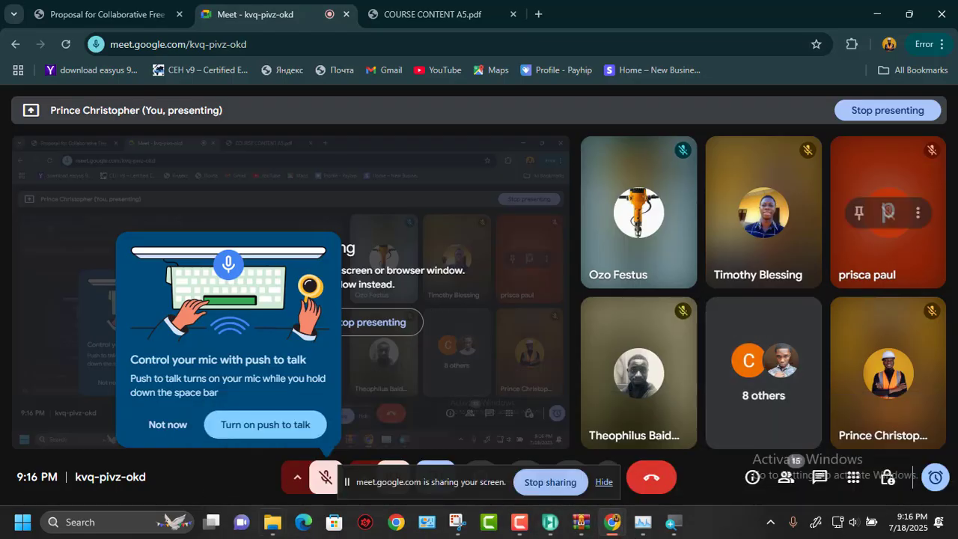
pyautogui.moveTo(273, 522)
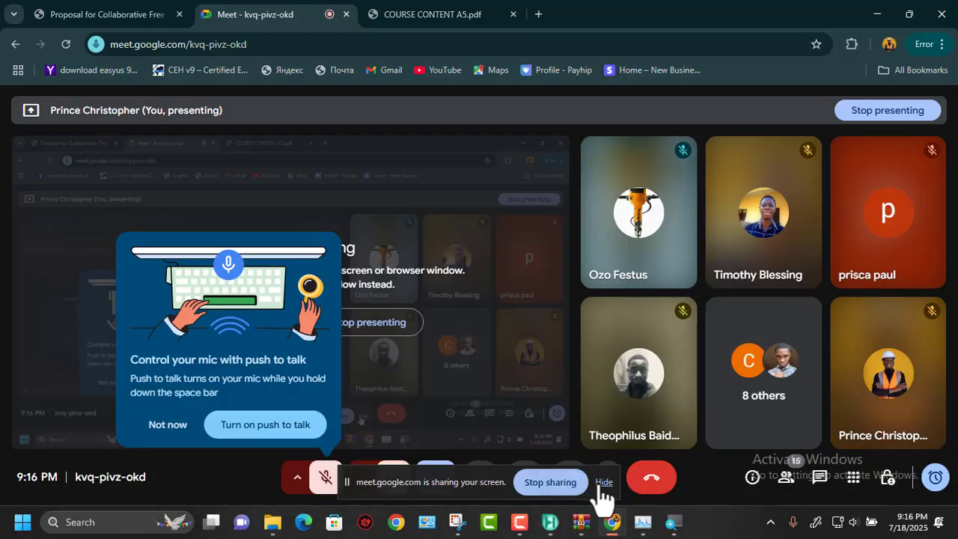
pyautogui.click(327, 479)
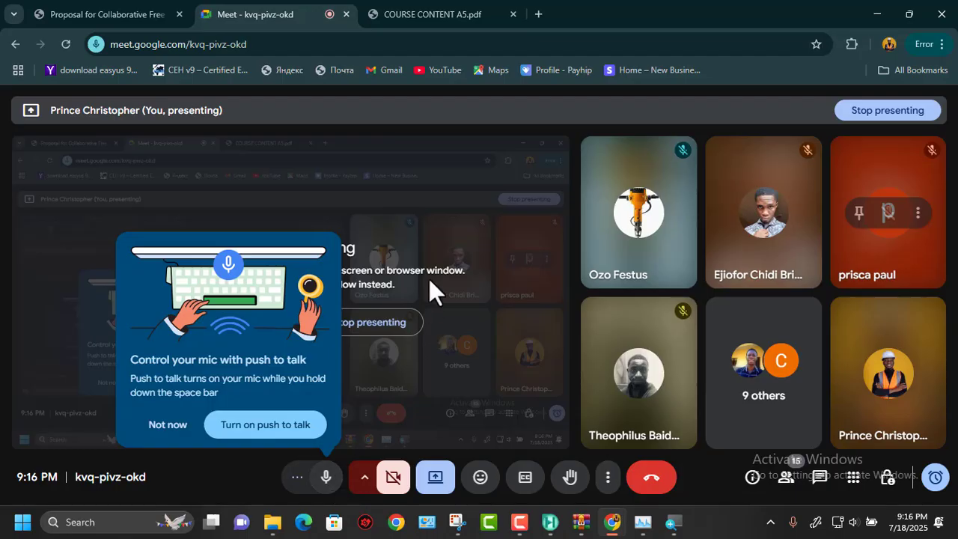
# Switch to the Aspen HYSYS flowsheet and rotate the RCY-1 recycle block so PUMP-OUT enters it from below
pyautogui.moveTo(550, 522)
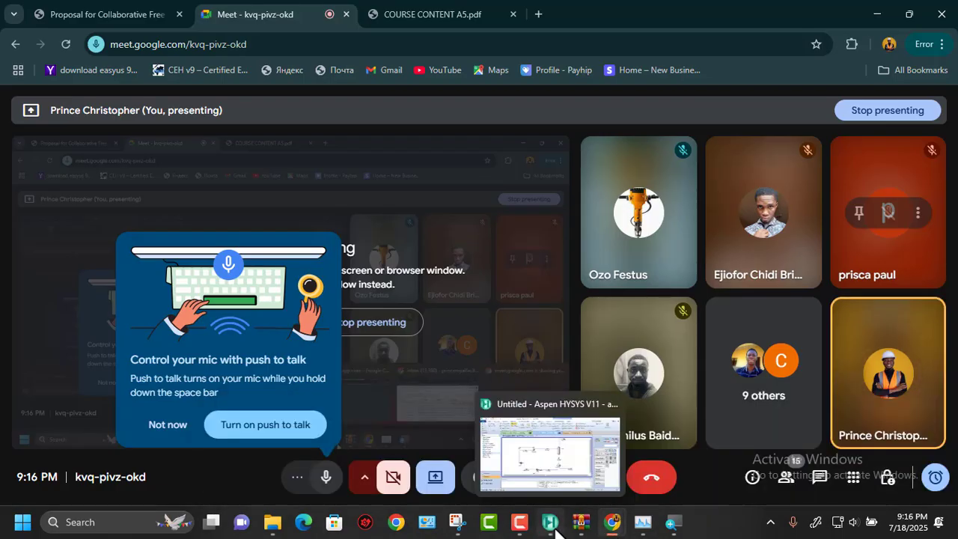
pyautogui.click(556, 484)
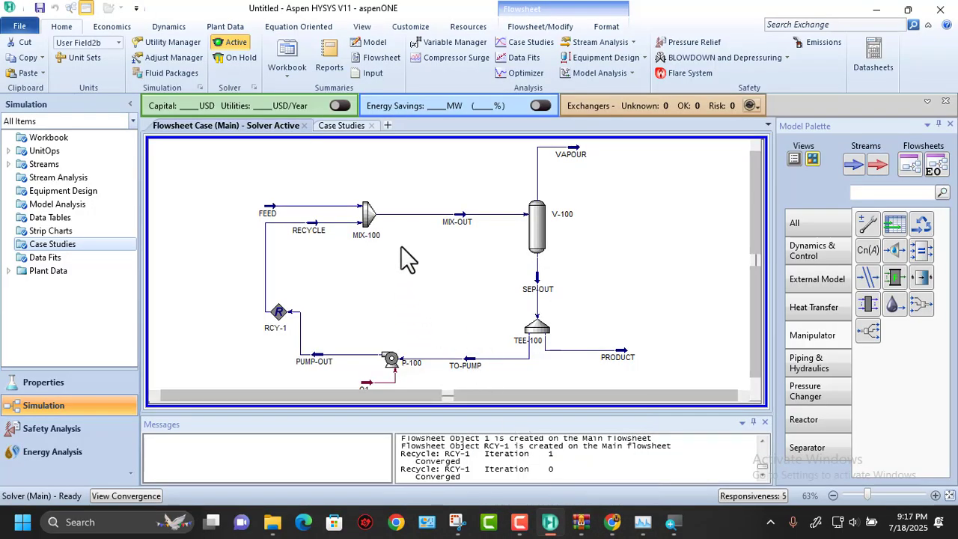
pyautogui.click(289, 313)
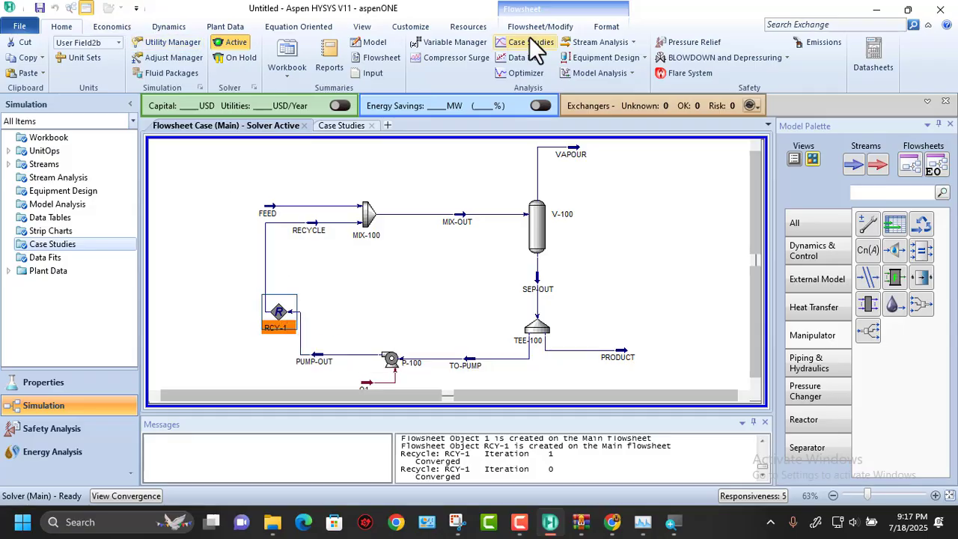
pyautogui.click(560, 30)
pyautogui.click(75, 44)
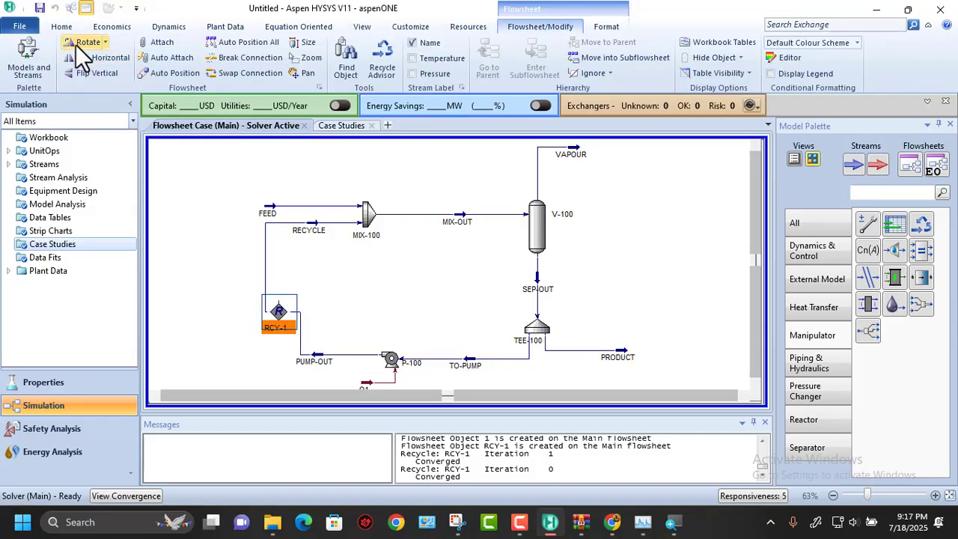
pyautogui.click(424, 307)
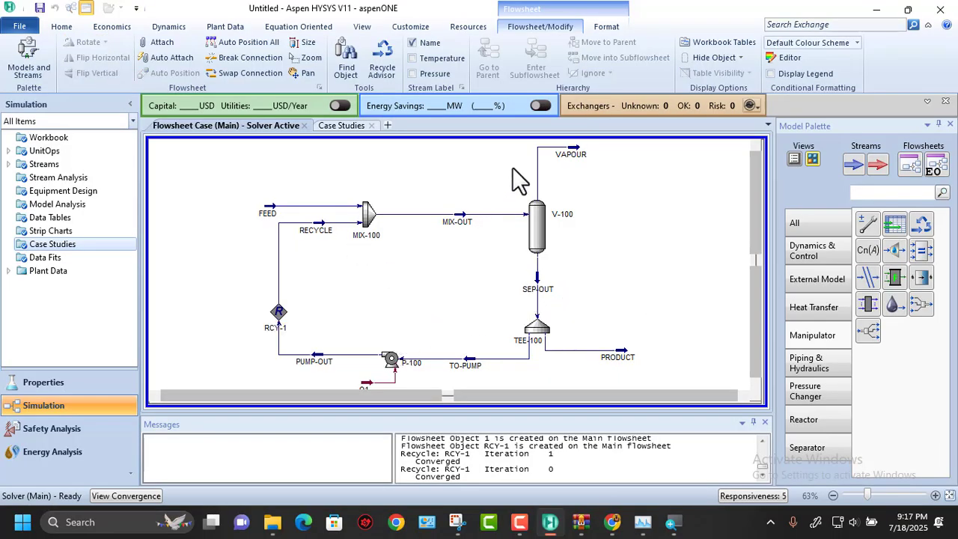
# Move the VAPOUR stream farther from V-100 and slightly lower, and place the P-100 label above the pump
pyautogui.moveTo(572, 149); pyautogui.dragTo(610, 167)
pyautogui.click(628, 212)
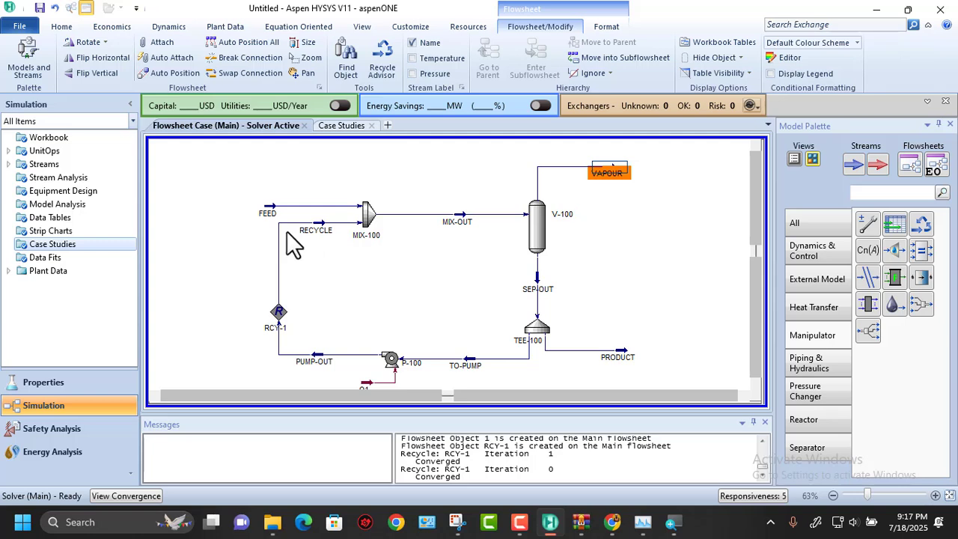
pyautogui.click(410, 362)
pyautogui.rightClick(410, 362)
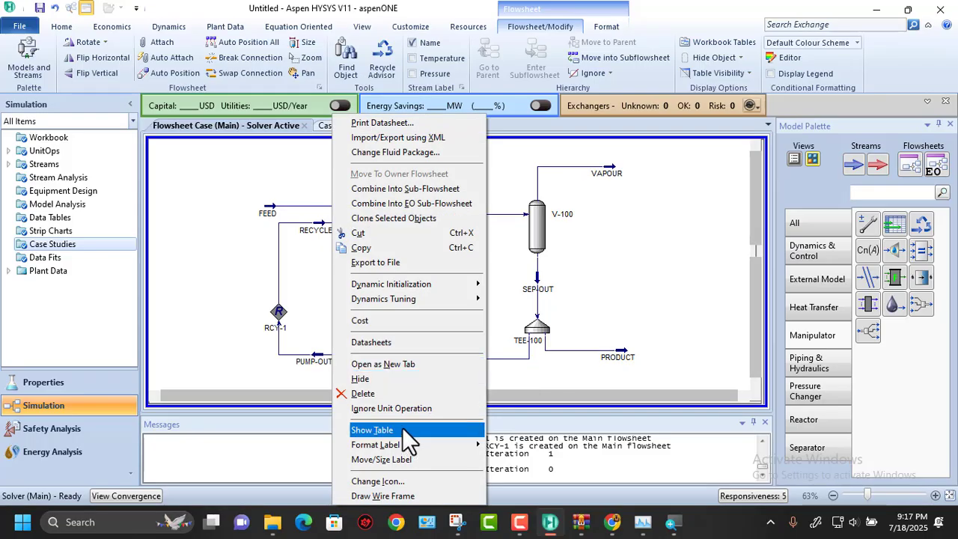
pyautogui.click(408, 459)
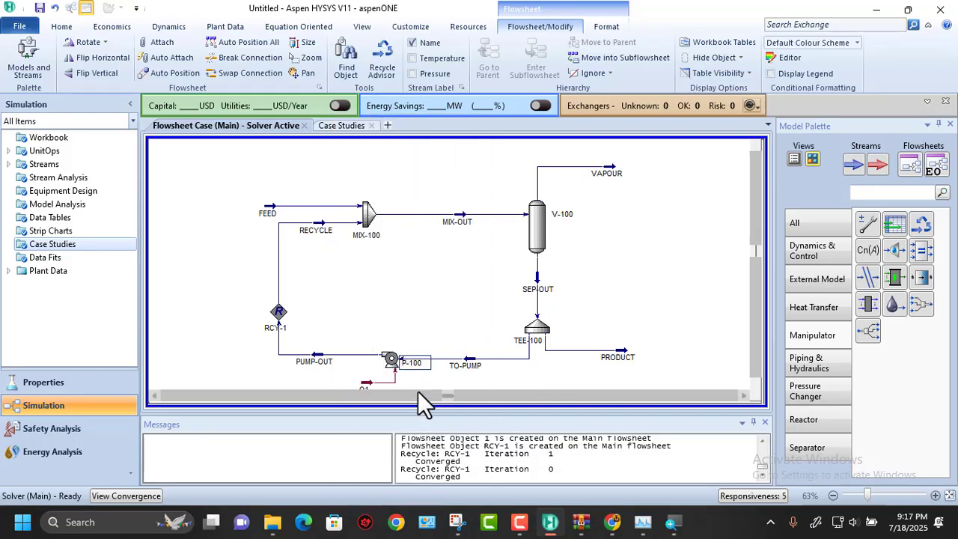
pyautogui.moveTo(413, 365); pyautogui.dragTo(391, 342)
pyautogui.click(683, 290)
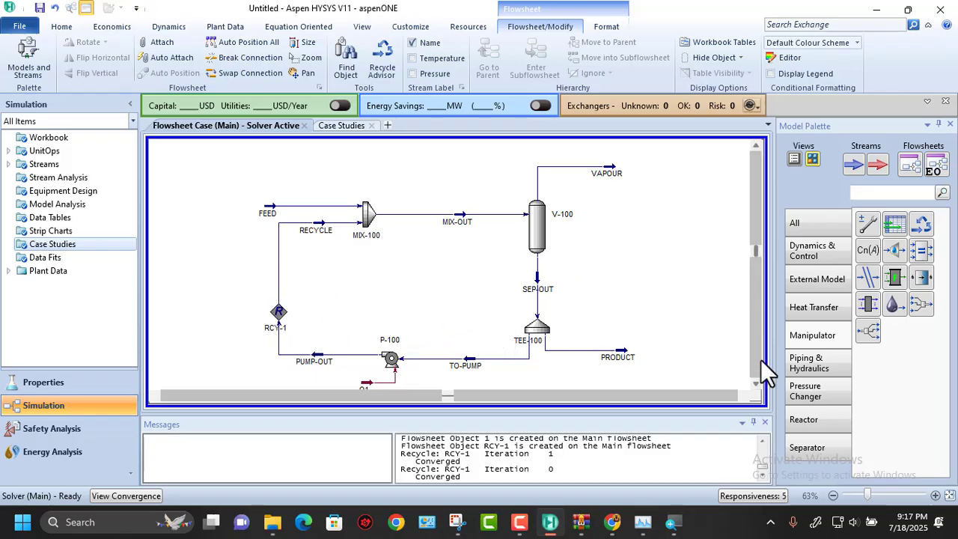
pyautogui.click(756, 384)
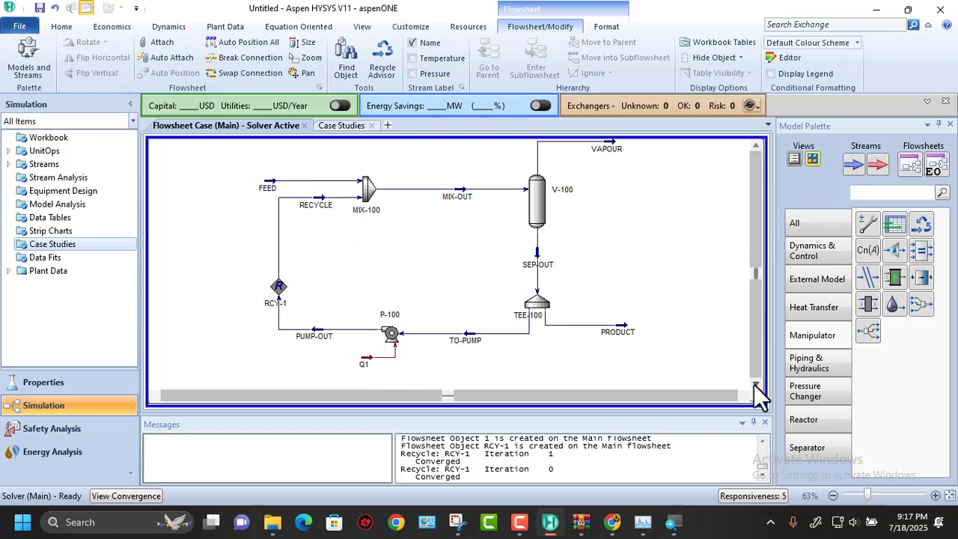
pyautogui.click(756, 148)
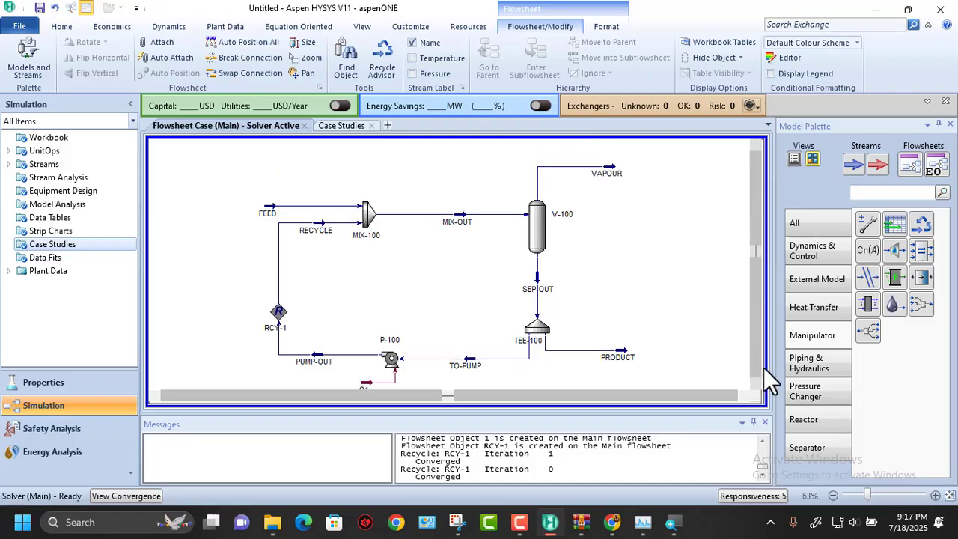
pyautogui.click(833, 496)
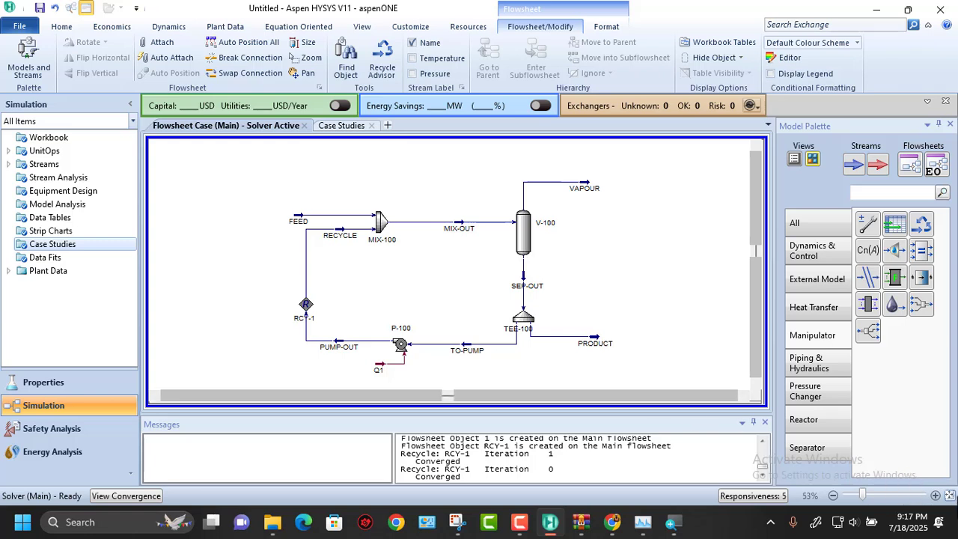
pyautogui.click(949, 496)
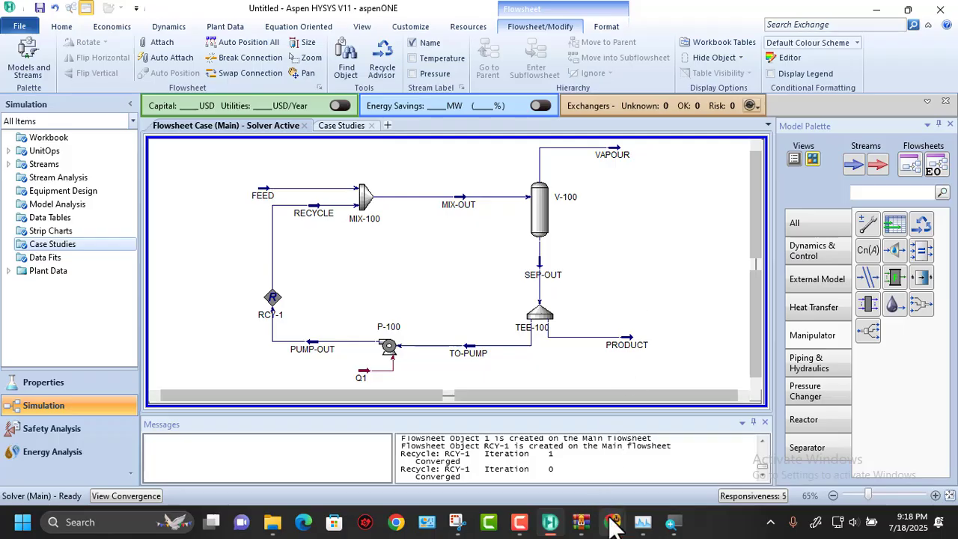
# Switch to the Google Meet call in Chrome and close the Magnifier window
pyautogui.moveTo(610, 521)
pyautogui.click(419, 460)
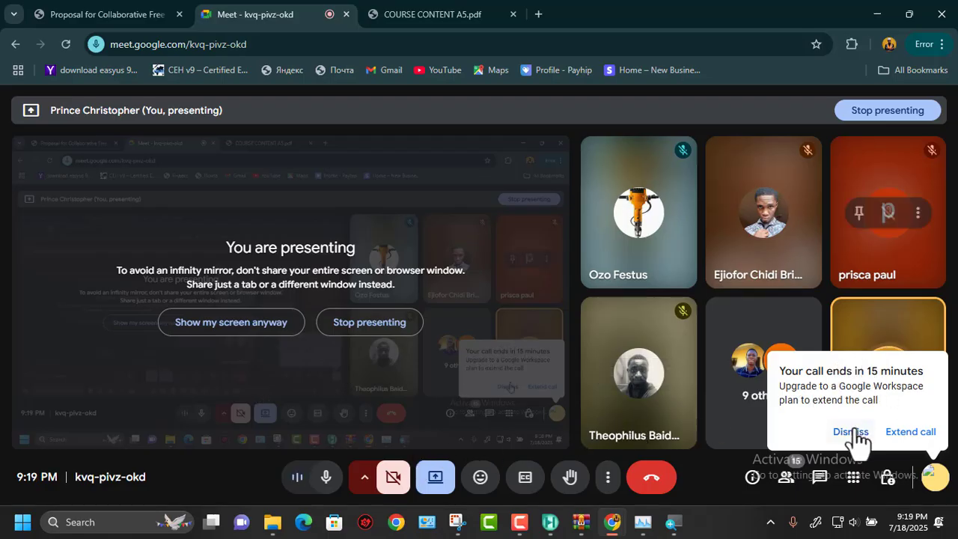
pyautogui.click(685, 525)
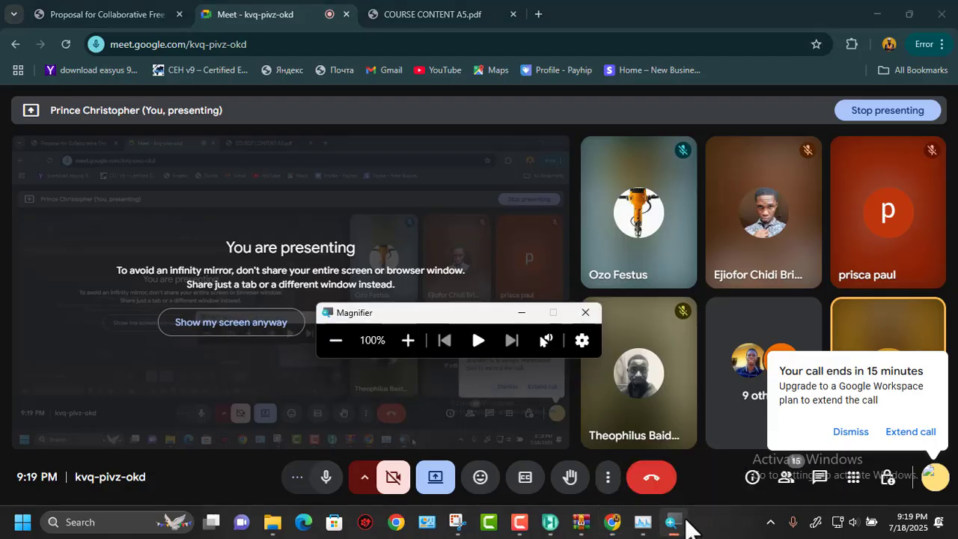
pyautogui.click(589, 315)
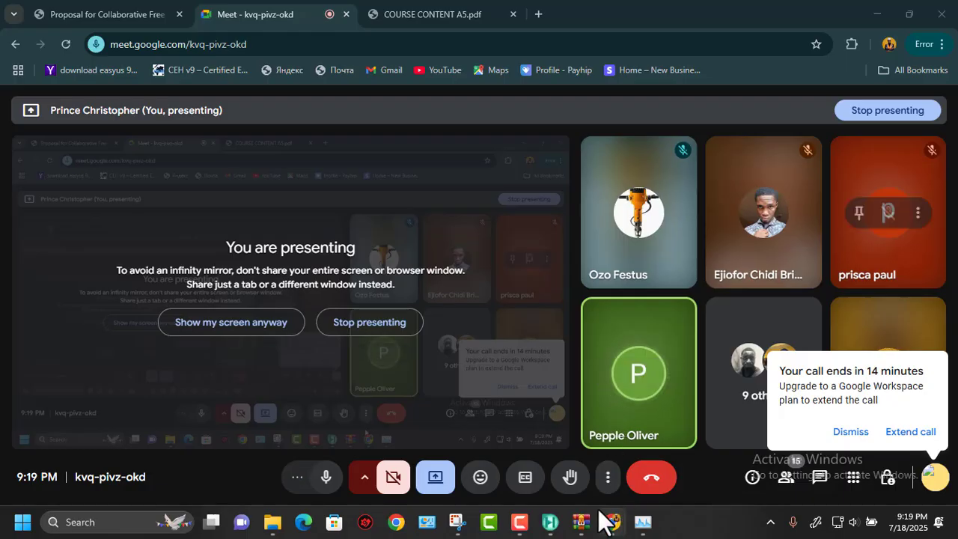
# Switch back to Aspen HYSYS and clear the Pressure Ratio in the design parameters of pump P-100
pyautogui.moveTo(587, 527)
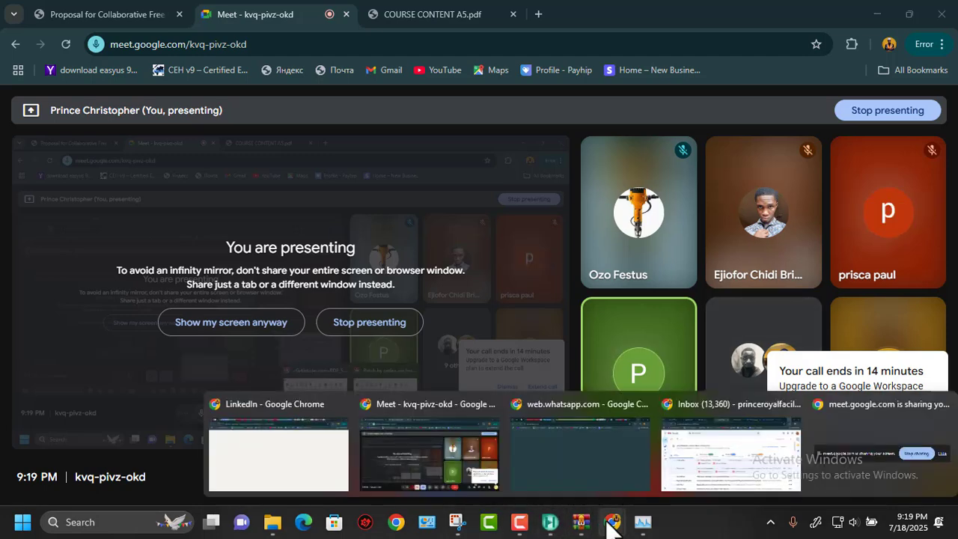
pyautogui.moveTo(550, 522)
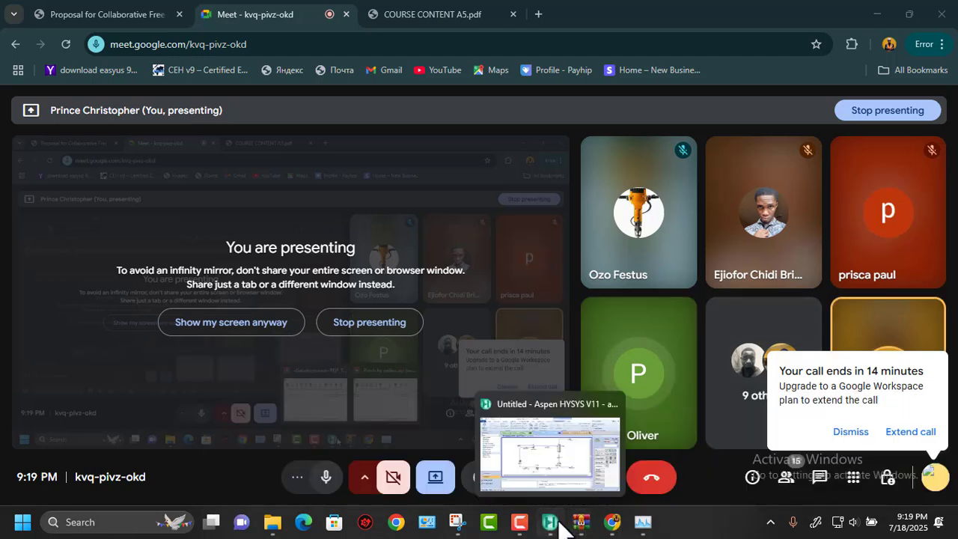
pyautogui.click(551, 459)
pyautogui.click(387, 343)
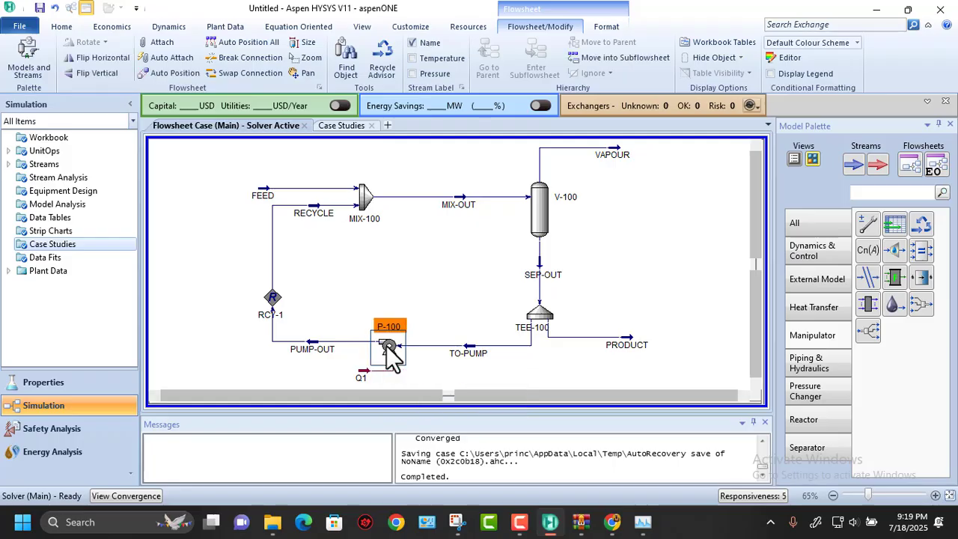
pyautogui.doubleClick(387, 344)
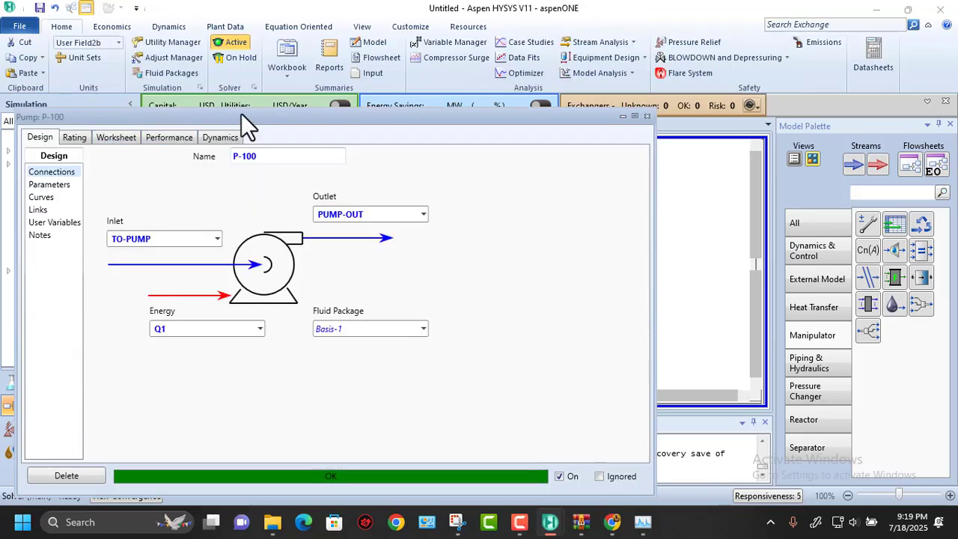
pyautogui.moveTo(241, 115); pyautogui.dragTo(396, 85)
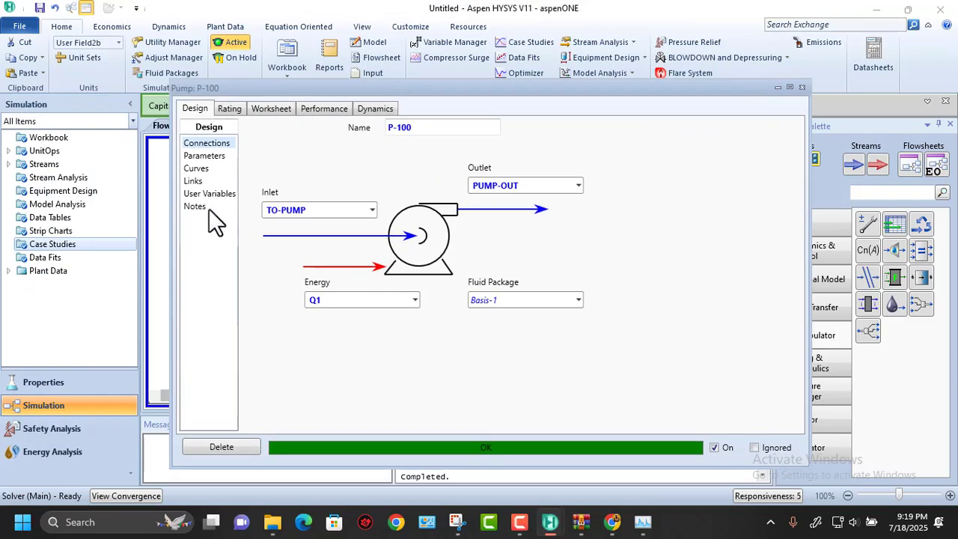
pyautogui.click(200, 155)
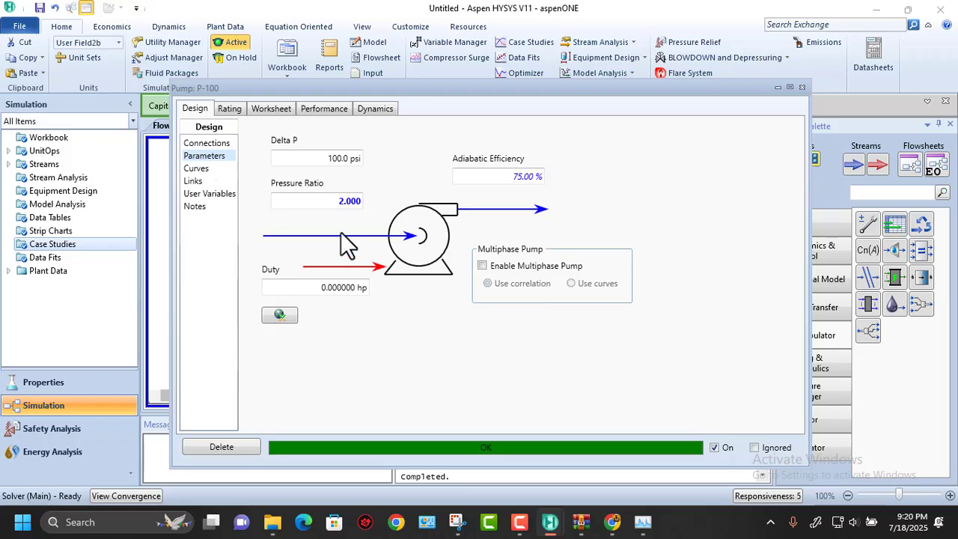
pyautogui.click(335, 201)
pyautogui.press('Delete')
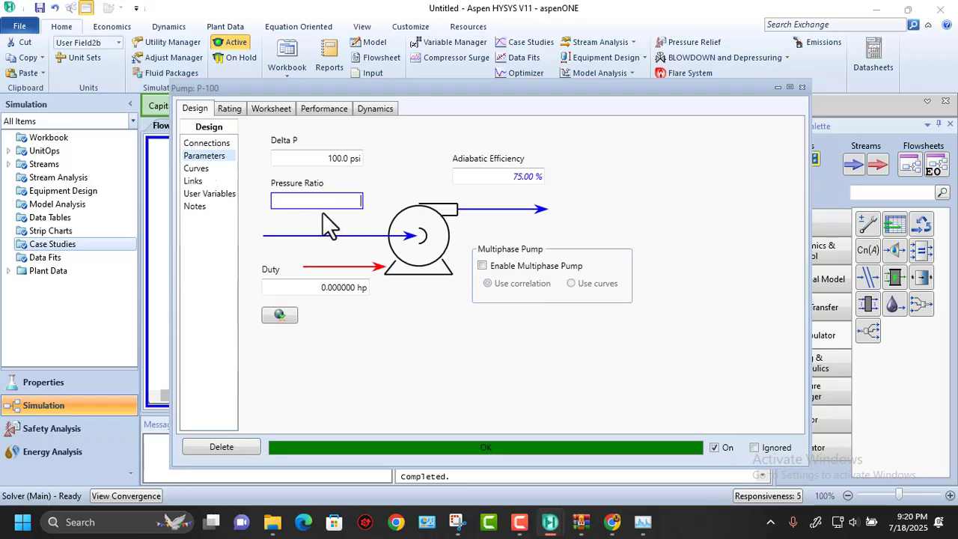
pyautogui.press('Return')
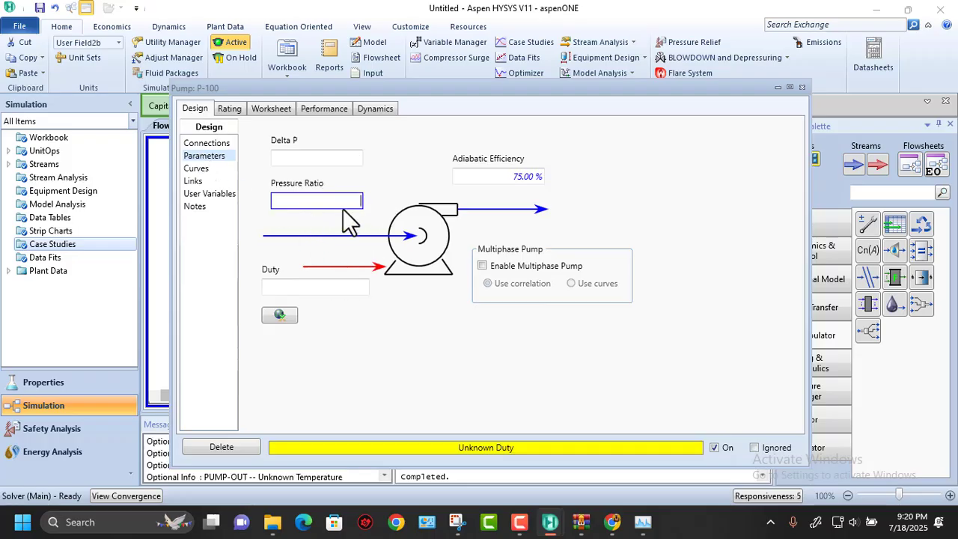
pyautogui.click(801, 87)
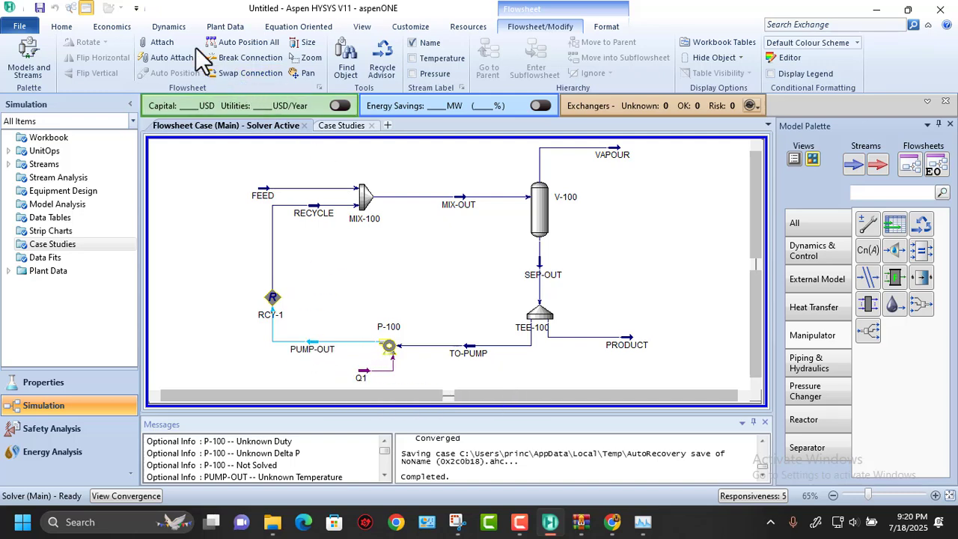
# Put the solver on hold and set it back to active
pyautogui.click(74, 24)
pyautogui.click(243, 58)
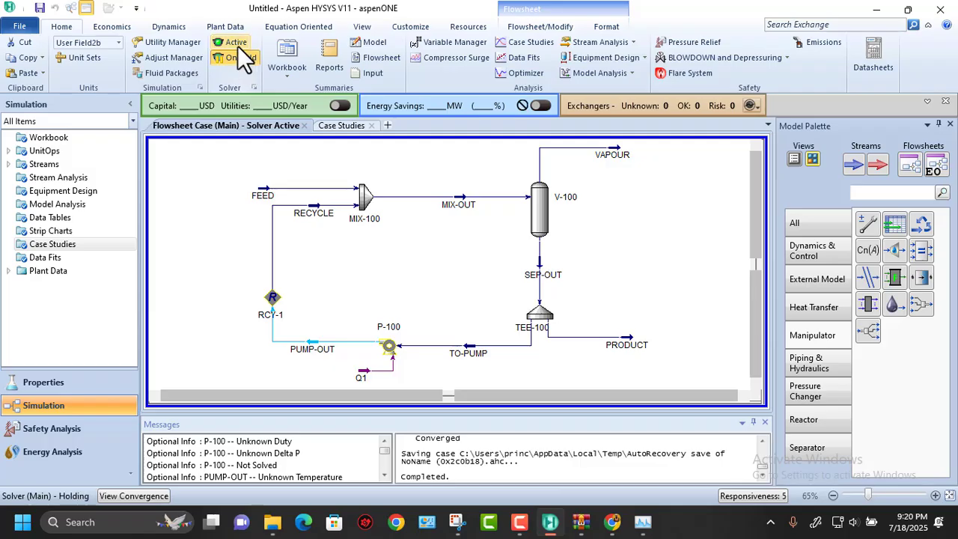
pyautogui.click(236, 42)
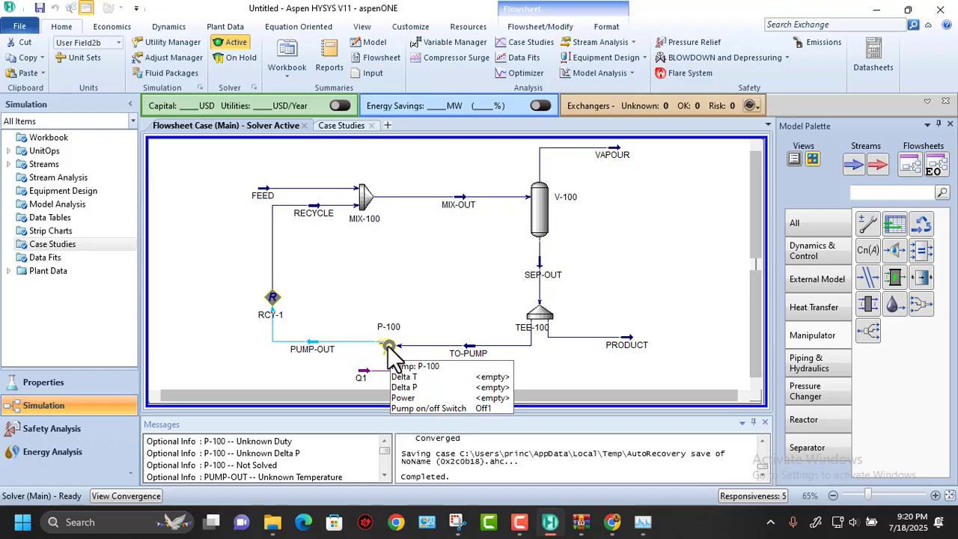
# Switch to the Google Meet call, dismiss the notice about the call ending and minimize the Magnifier
pyautogui.moveTo(560, 526)
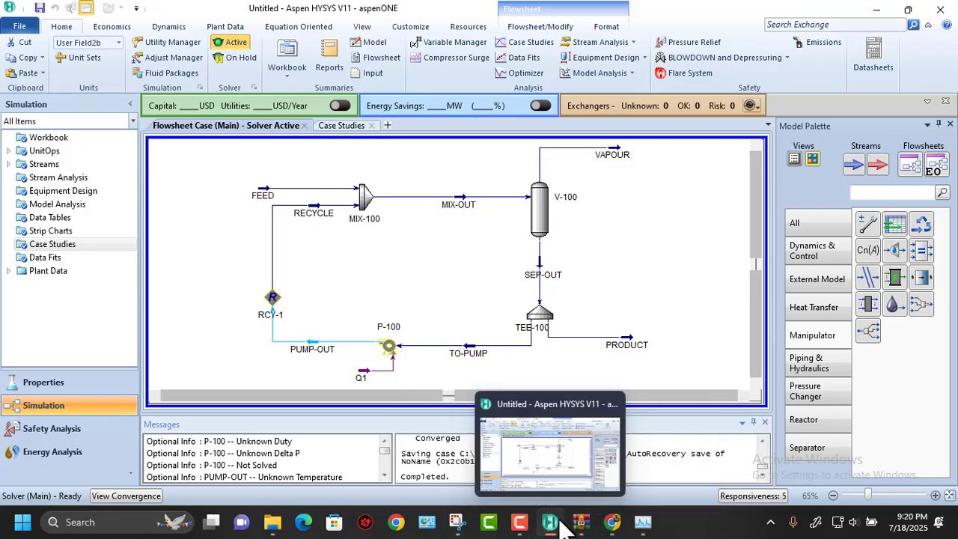
pyautogui.moveTo(612, 524)
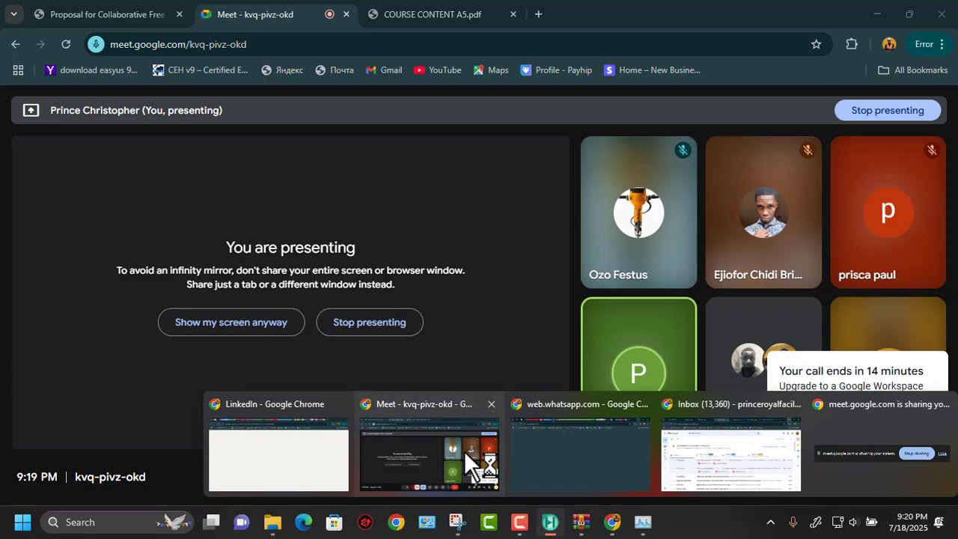
pyautogui.click(454, 451)
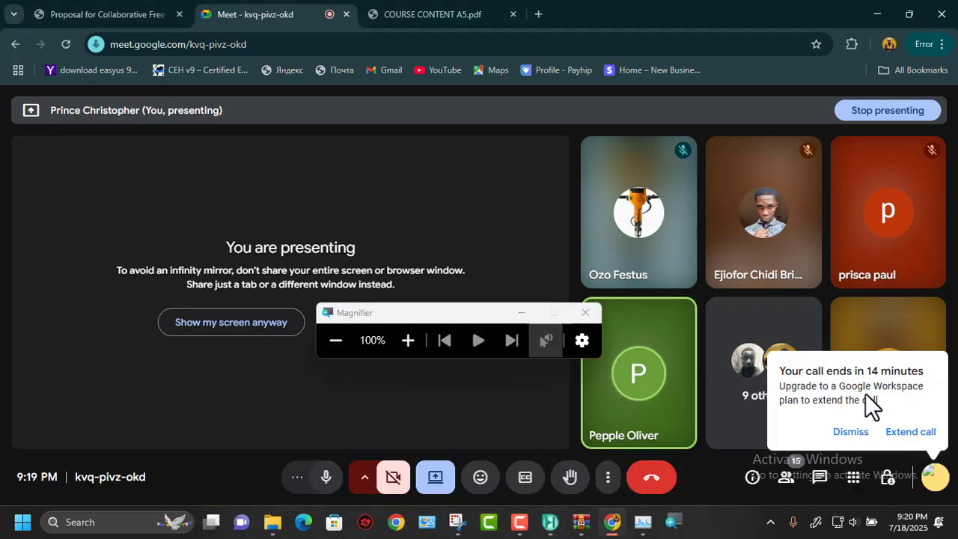
pyautogui.click(851, 431)
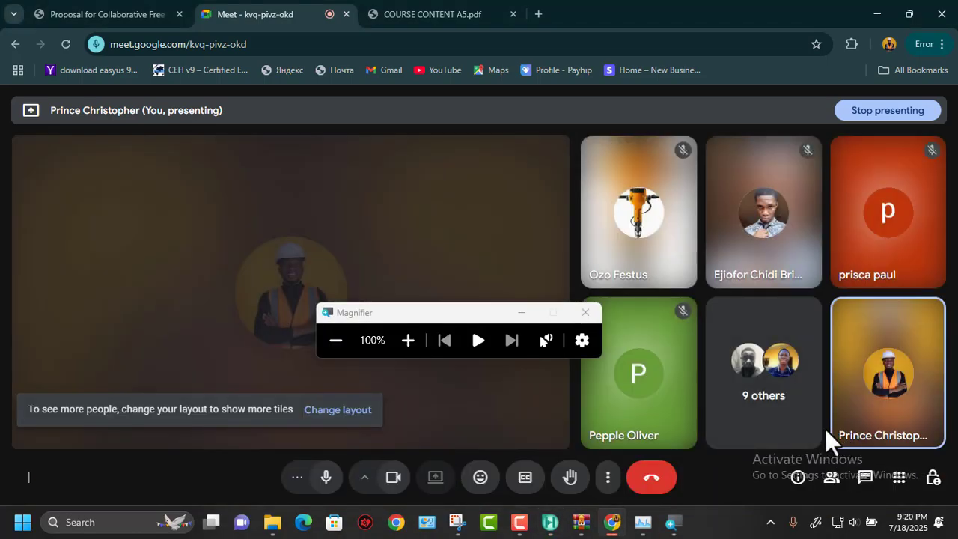
pyautogui.click(529, 318)
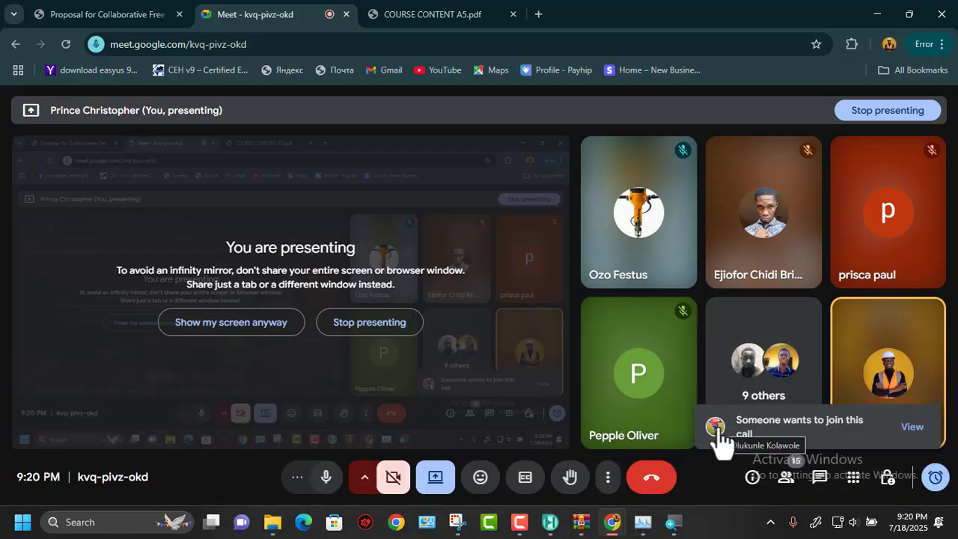
# Return to the flowsheet in Aspen HYSYS
pyautogui.moveTo(550, 520)
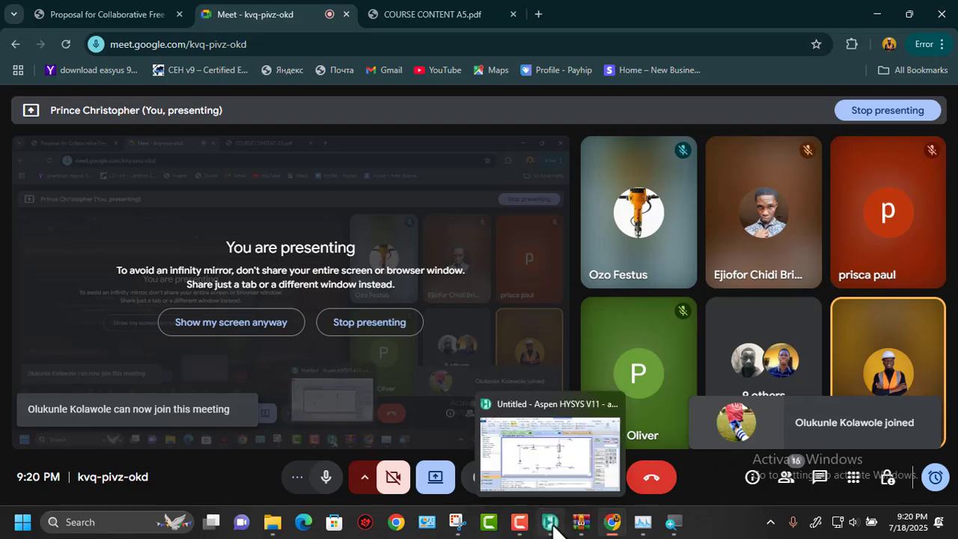
pyautogui.click(534, 494)
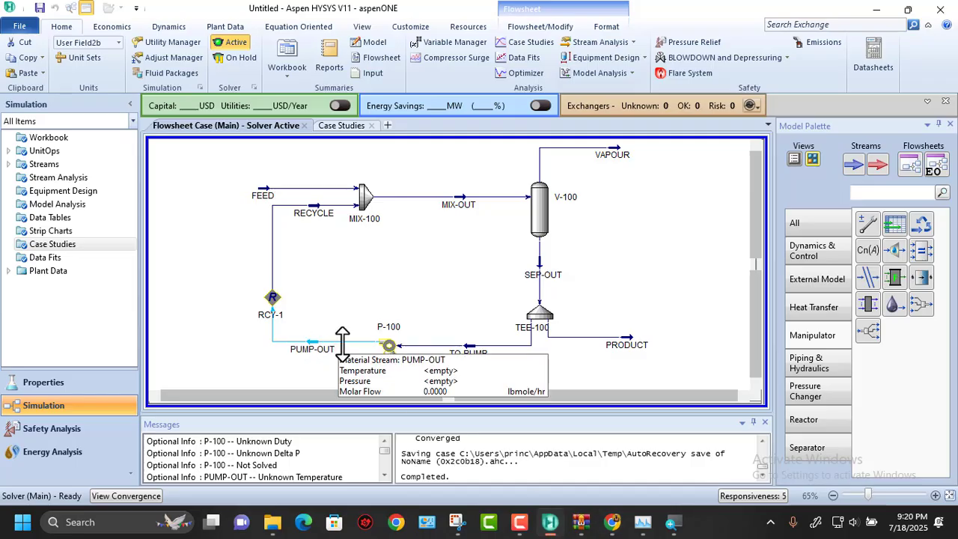